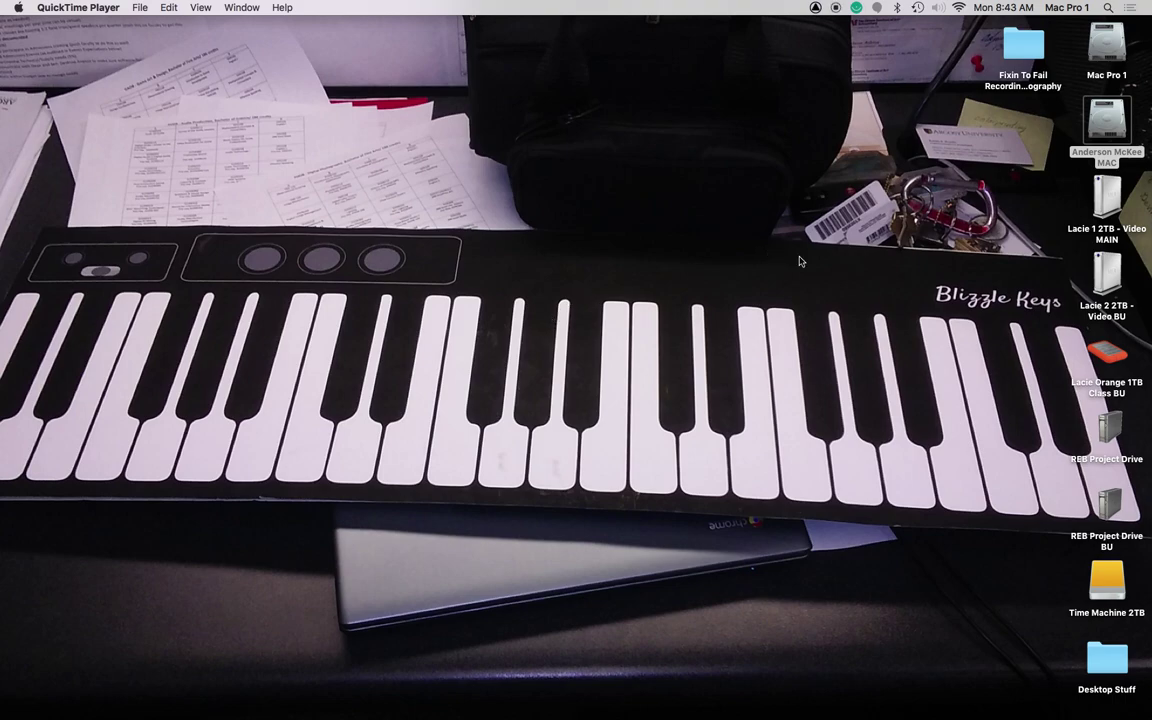
# Step: Bring up the Canvas assignment page, scroll through it, and hide the browser
pyautogui.press('super+Tab')
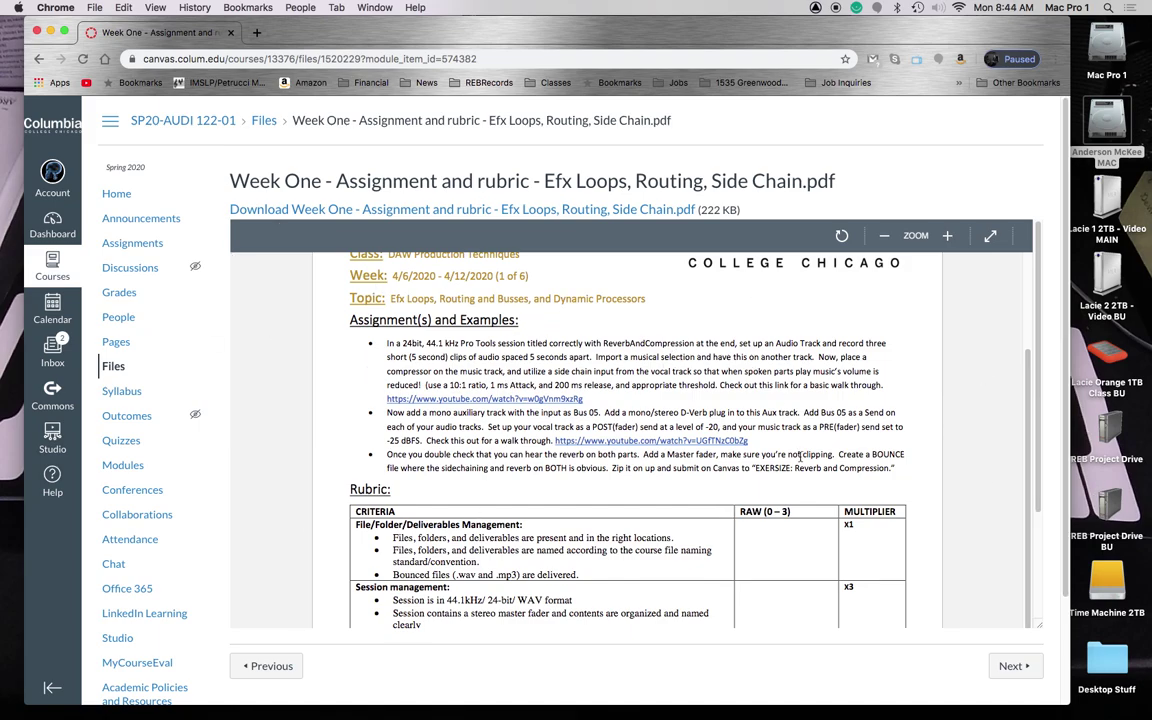
pyautogui.scroll(-5, 706, 457)
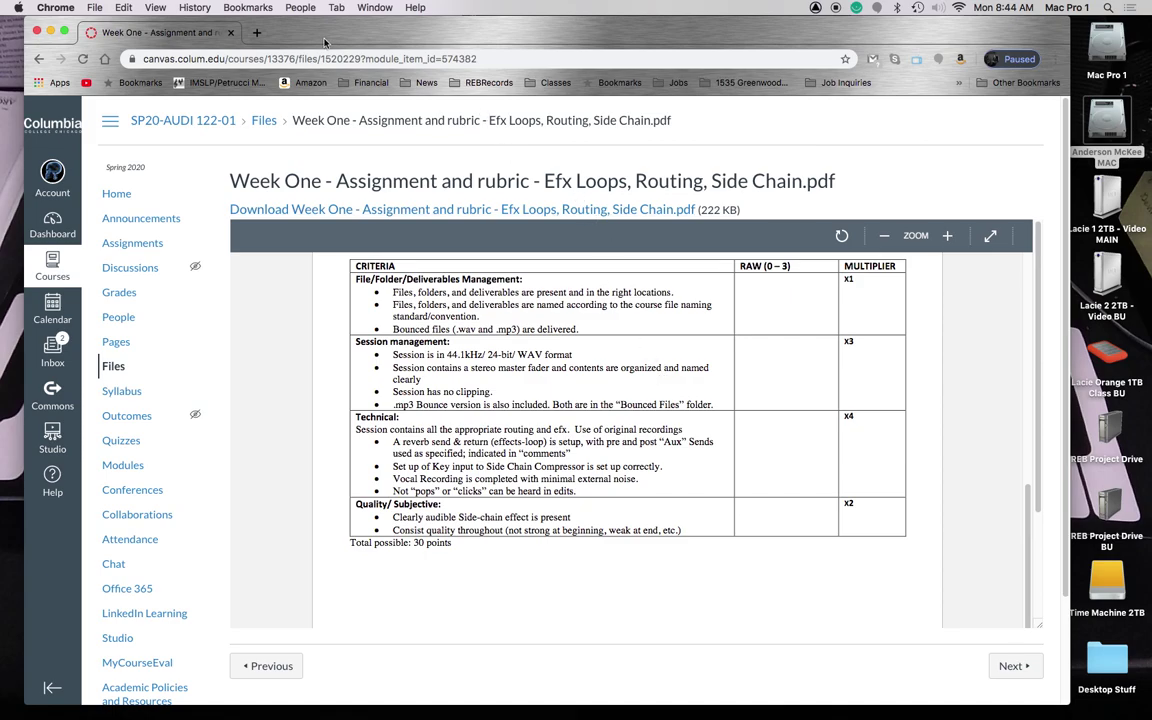
pyautogui.scroll(5, 470, 314)
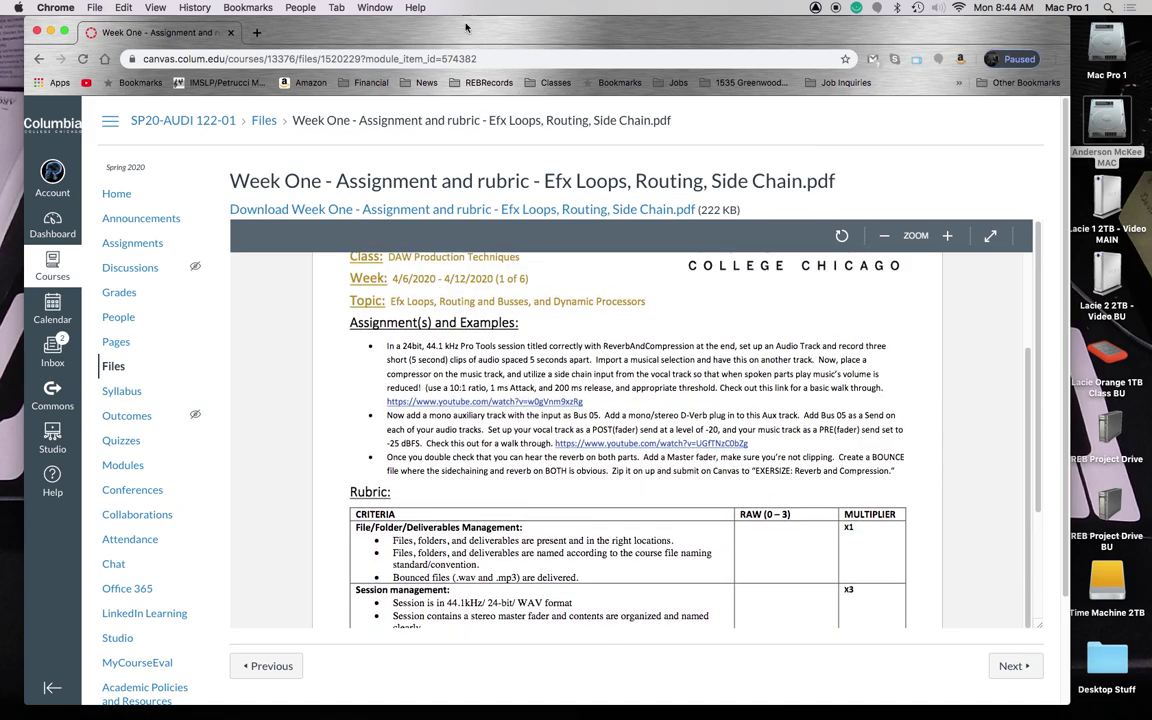
pyautogui.press('F11')
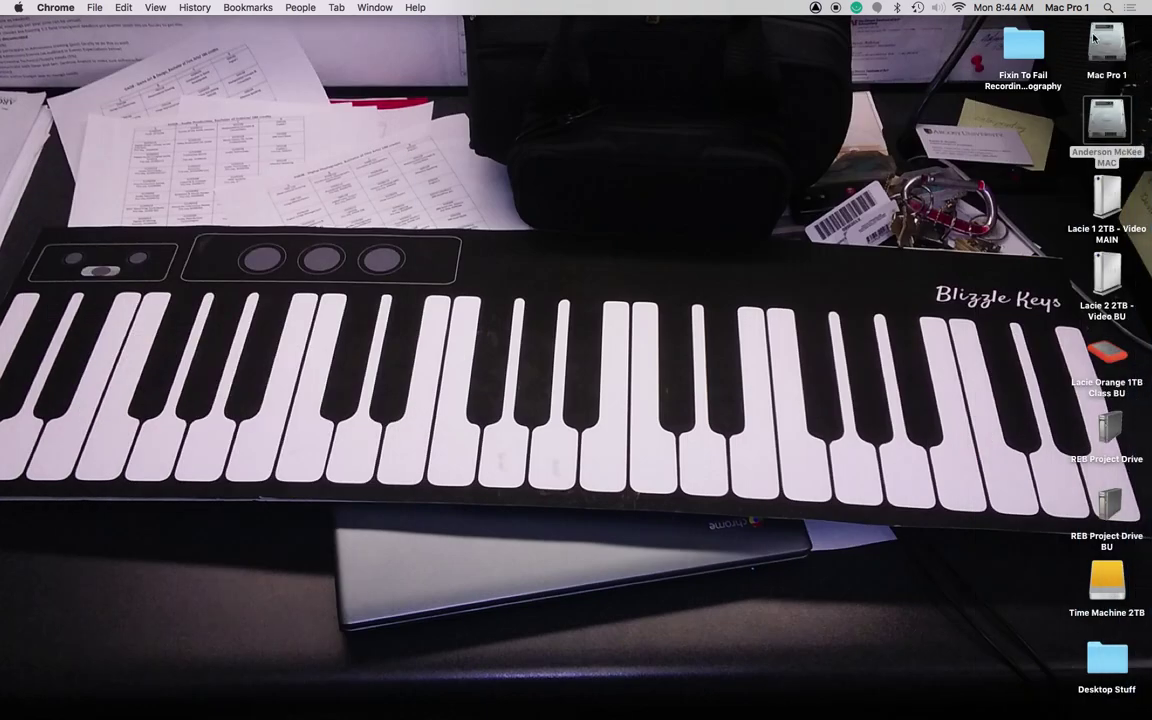
# Step: Switch to Pro Tools and start a new session with BWF (.WAV) files at 44.1 kHz
pyautogui.press('super+Tab')
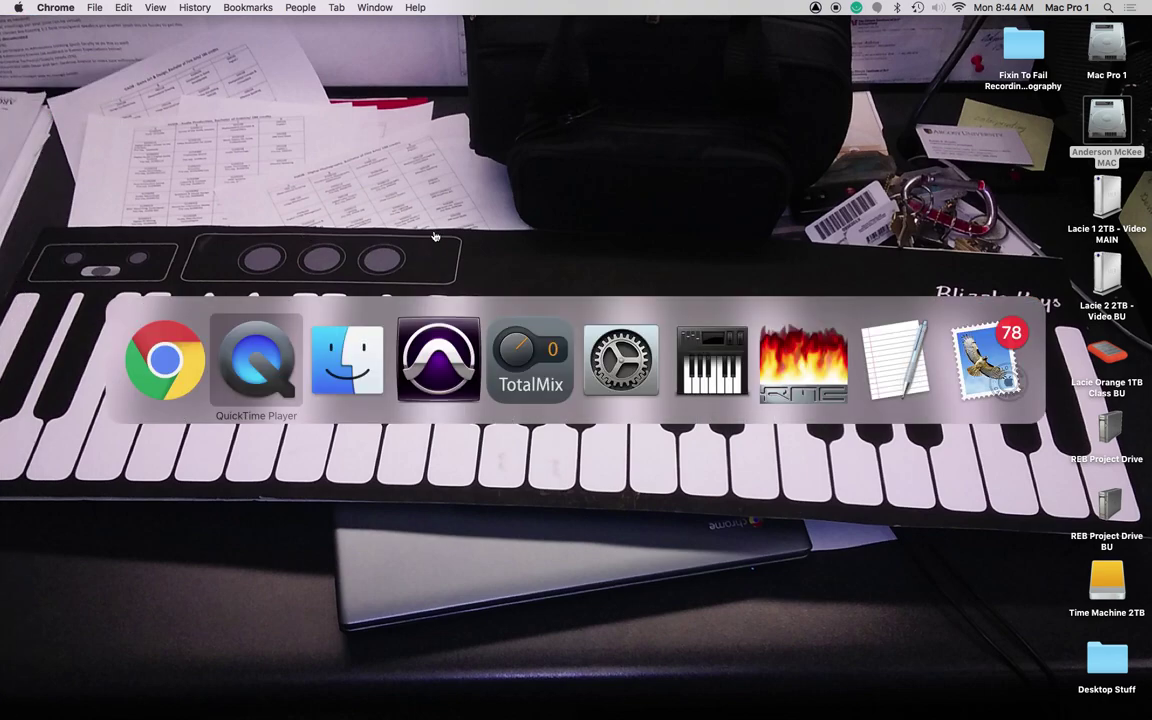
pyautogui.press('super+Tab')
pyautogui.press('super+Tab')
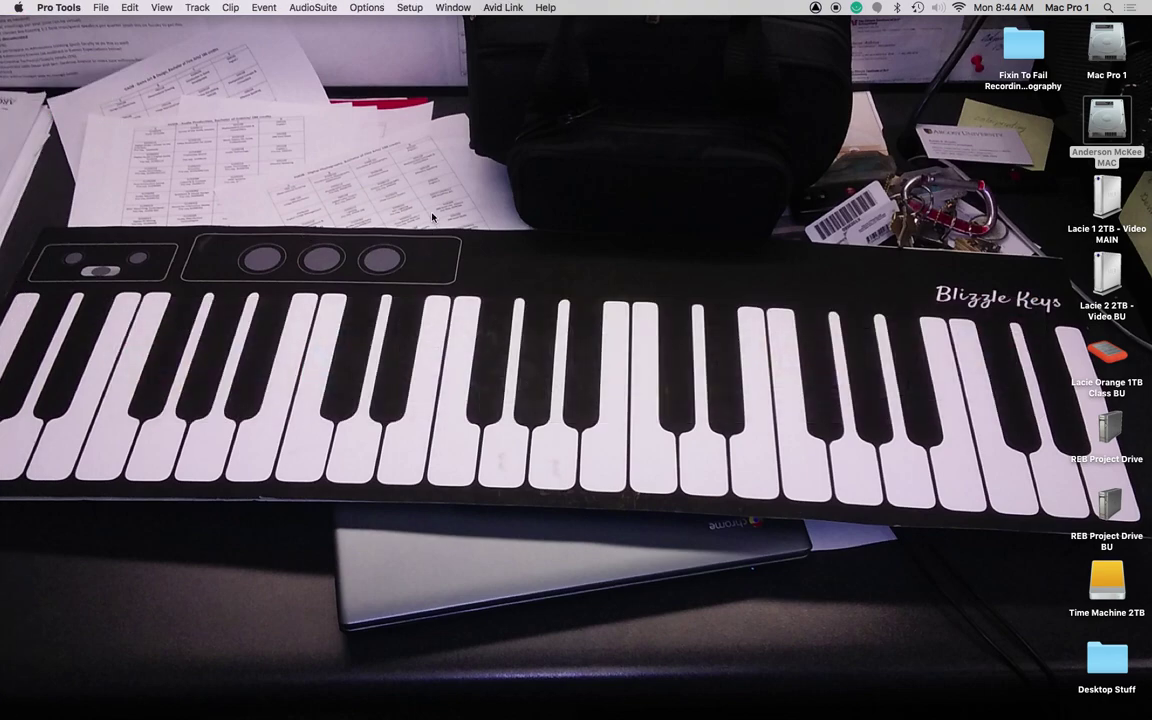
pyautogui.click(98, 8)
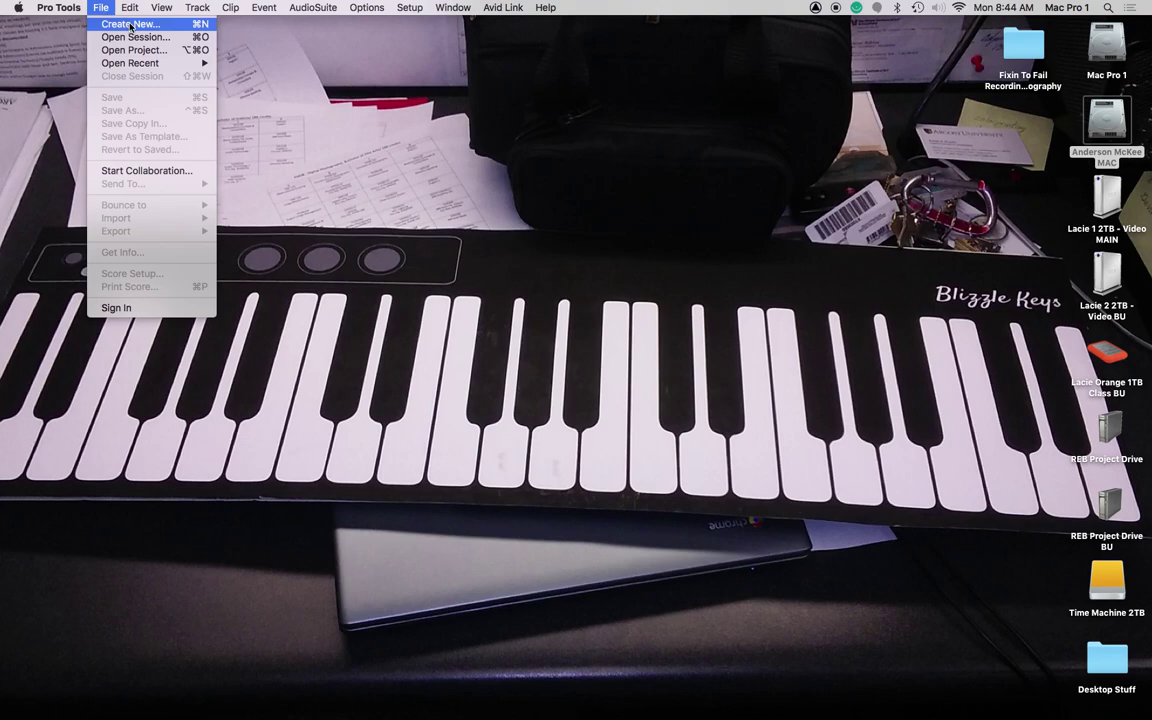
pyautogui.click(130, 24)
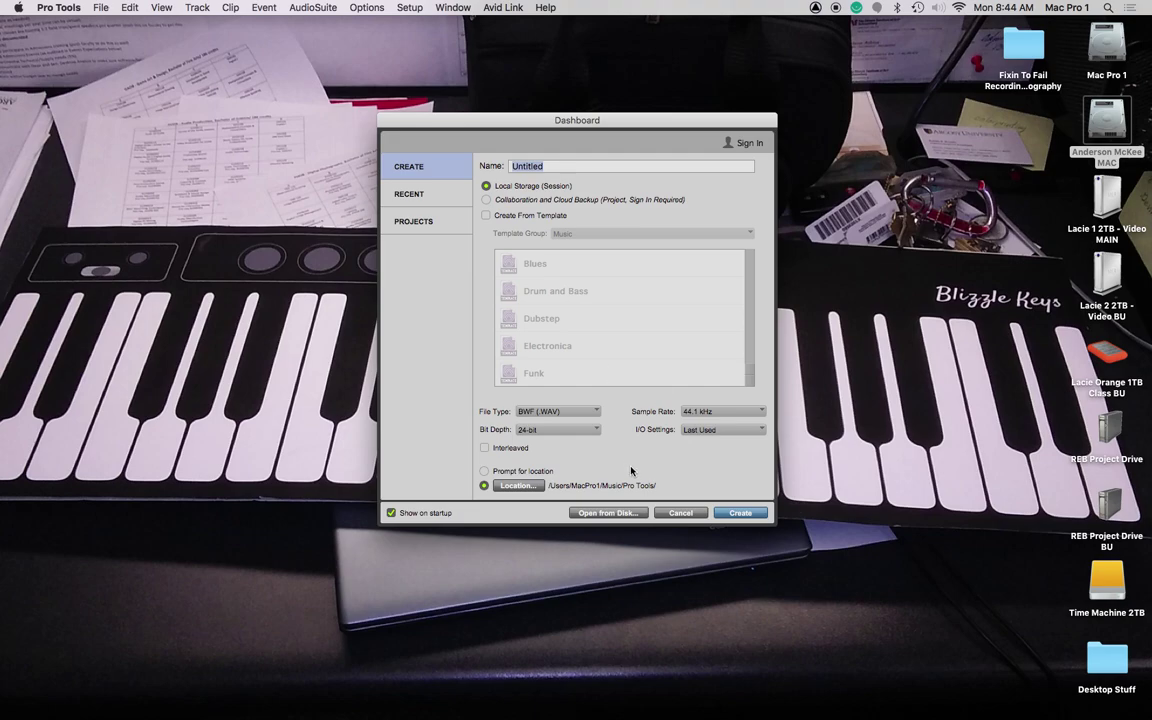
pyautogui.click(550, 411)
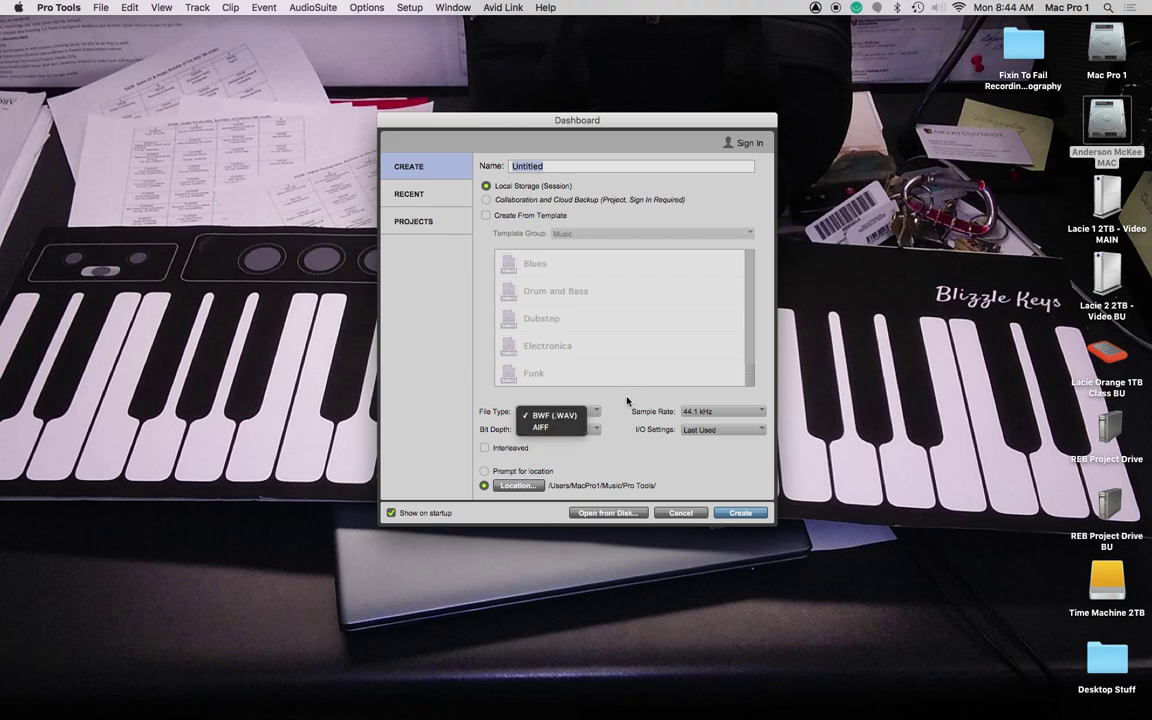
pyautogui.click(553, 414)
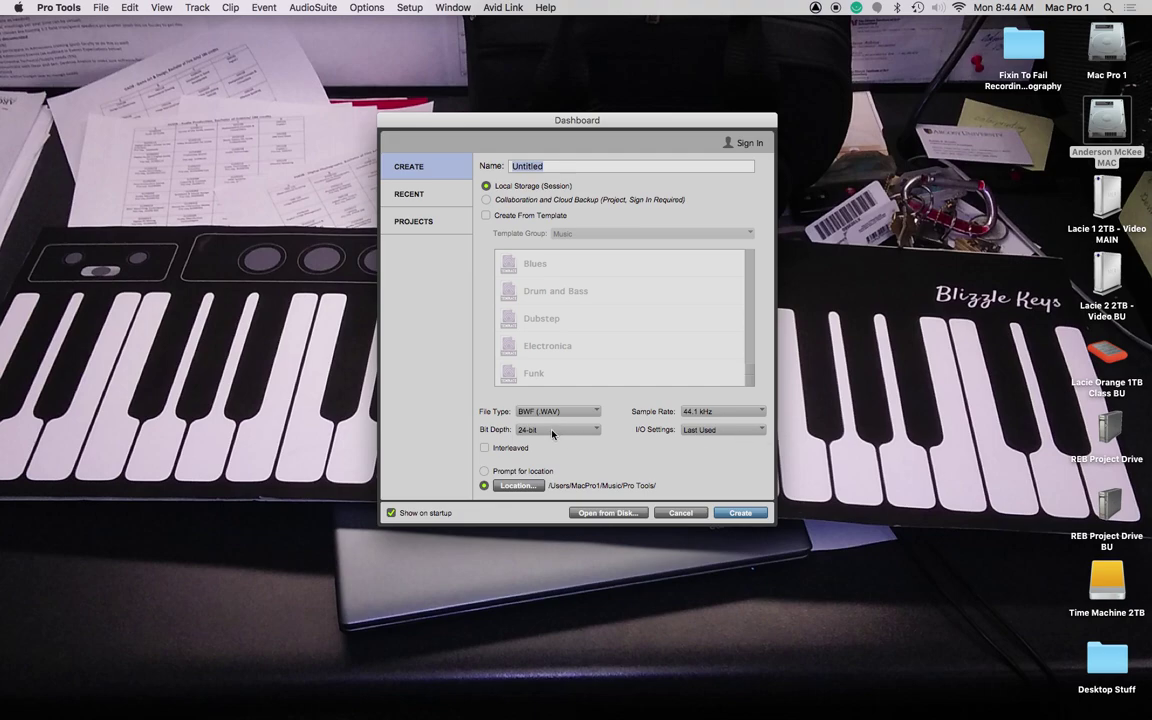
pyautogui.click(741, 416)
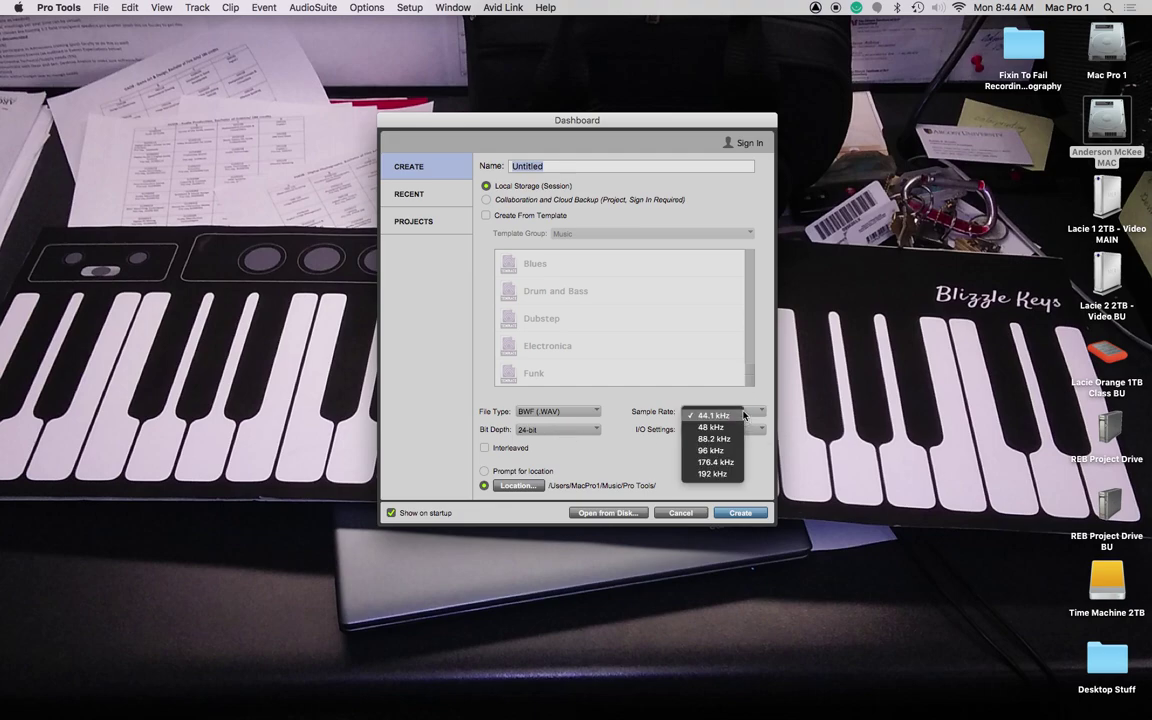
pyautogui.click(708, 414)
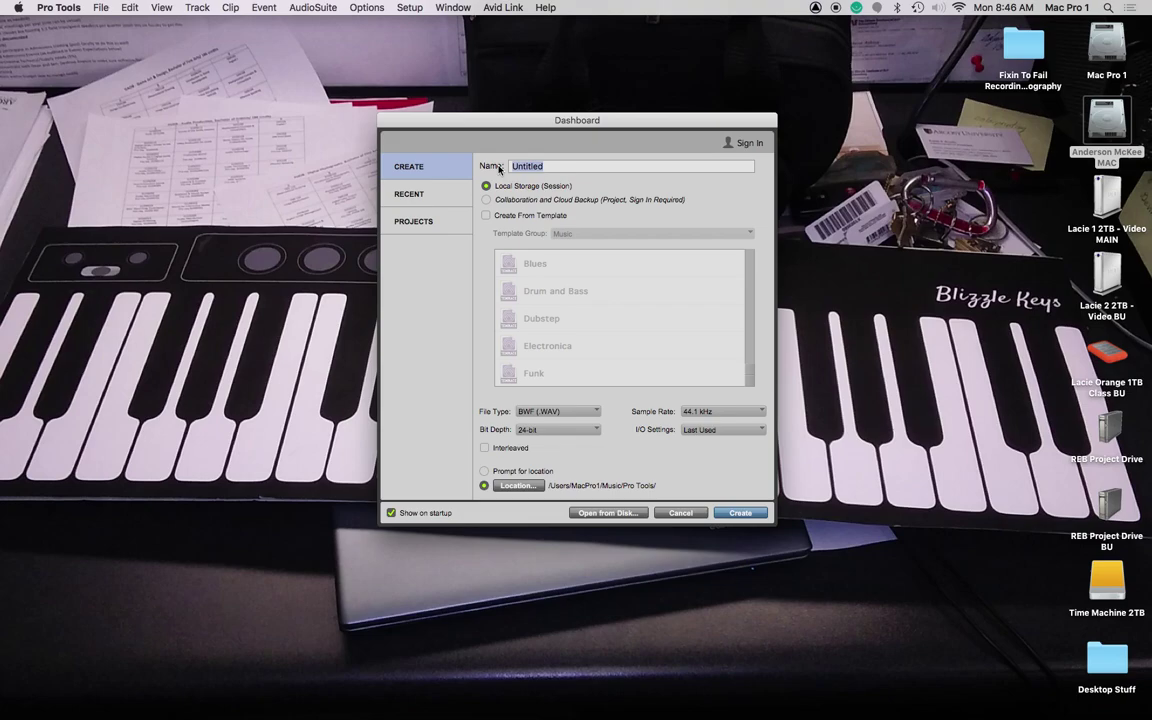
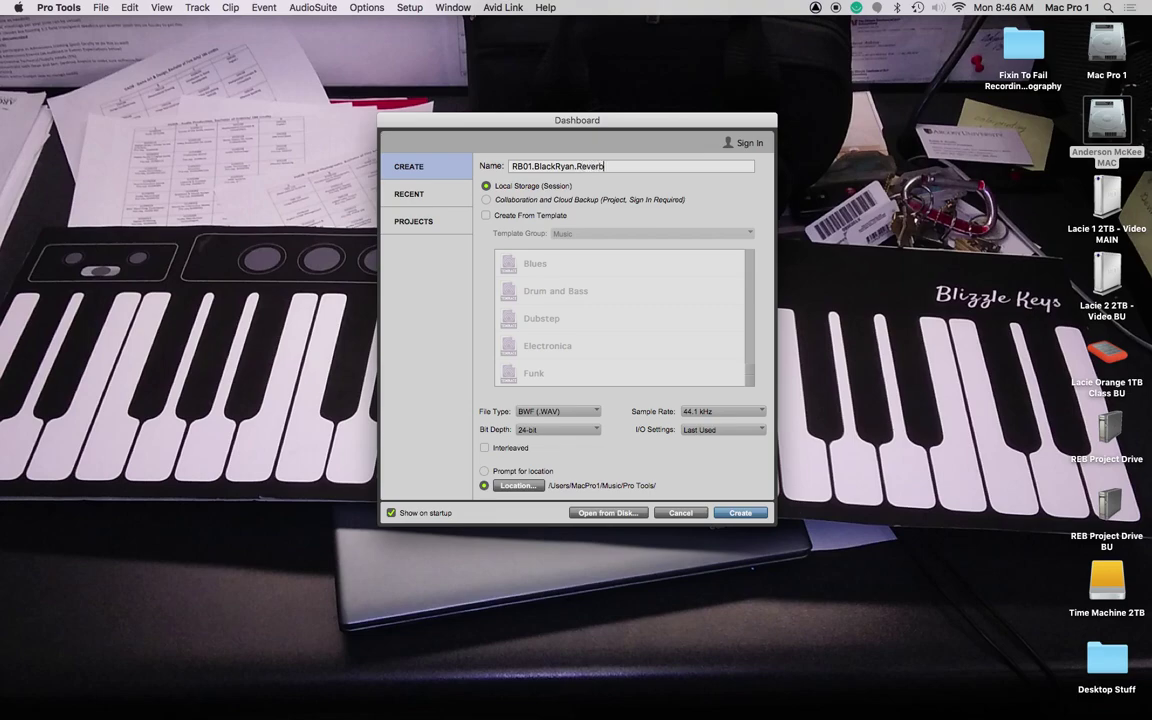
# Step: Name the session RB01, the student's name, and ReverbAndCompression, separated by periods
pyautogui.write('AndCompression')
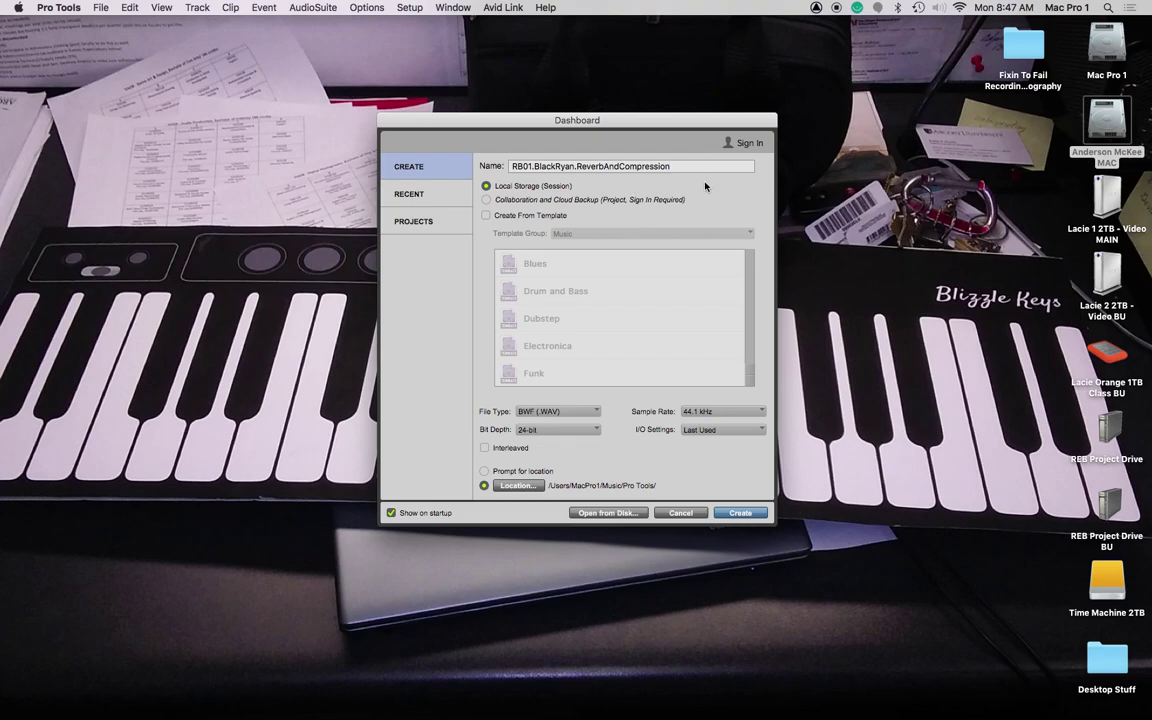
# Step: Create the session, then set up New Tracks for one mono Aux Input track
pyautogui.click(741, 513)
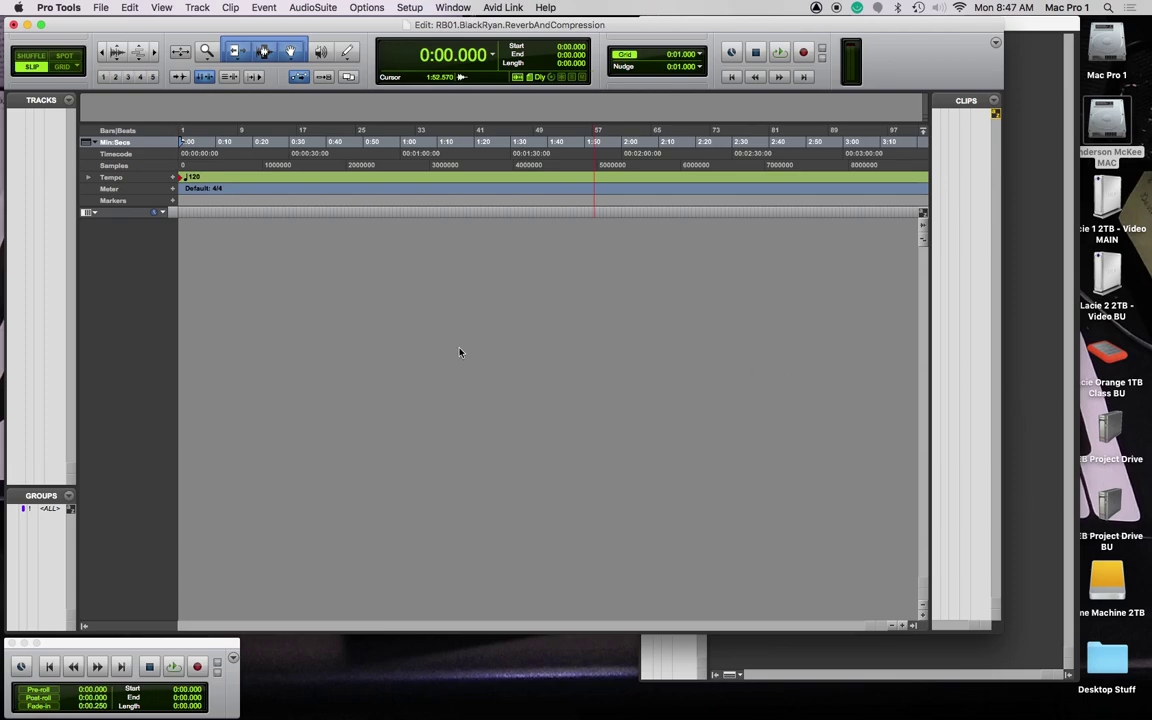
pyautogui.press('super+shift+n')
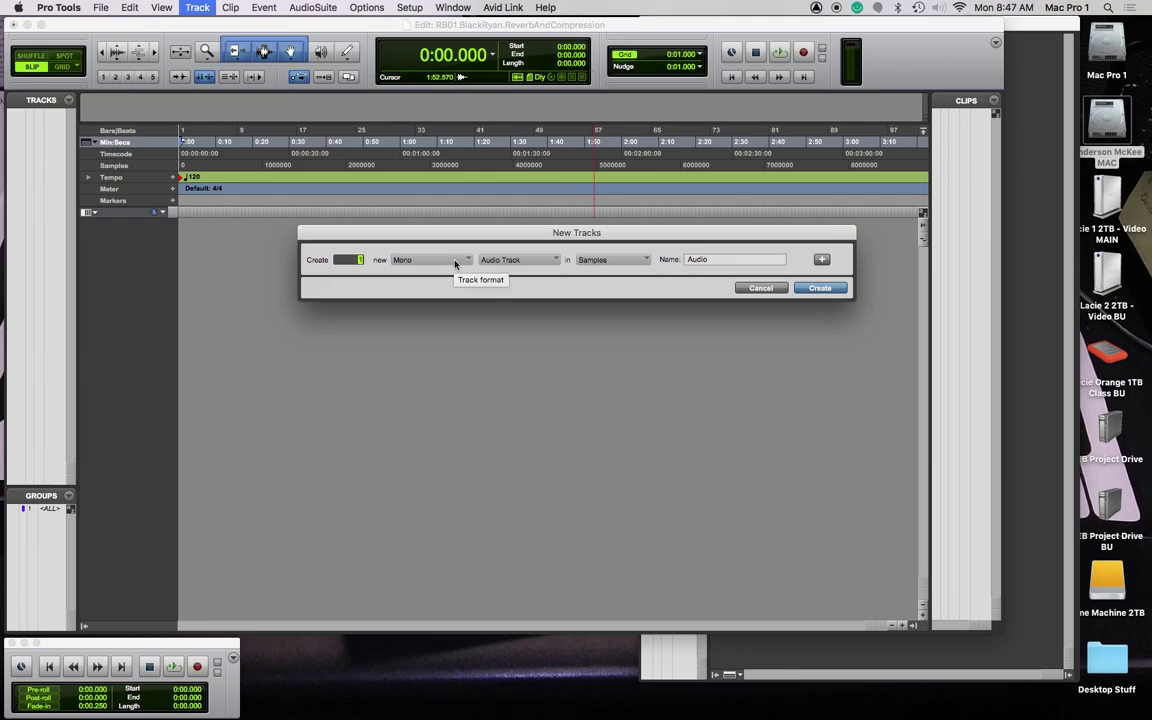
pyautogui.press('super+Down')
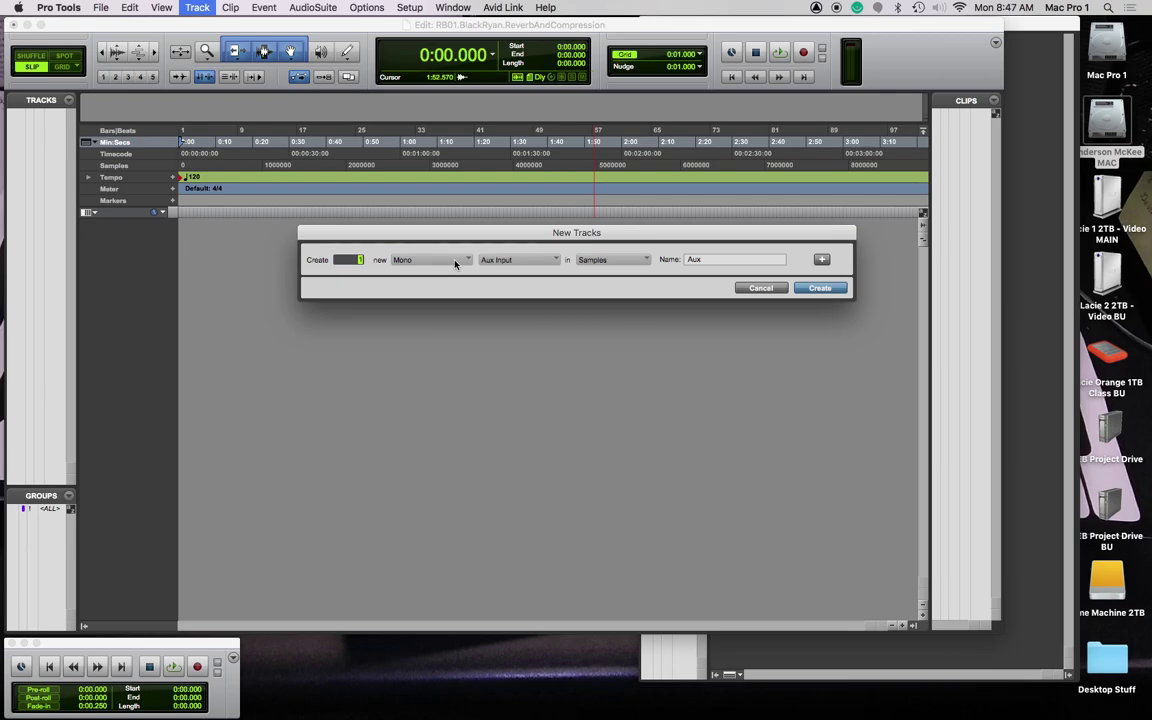
# Step: Move and hide the TotalMix FX mixer, then create the mono Aux Input track in Pro Tools
pyautogui.press('super+Tab')
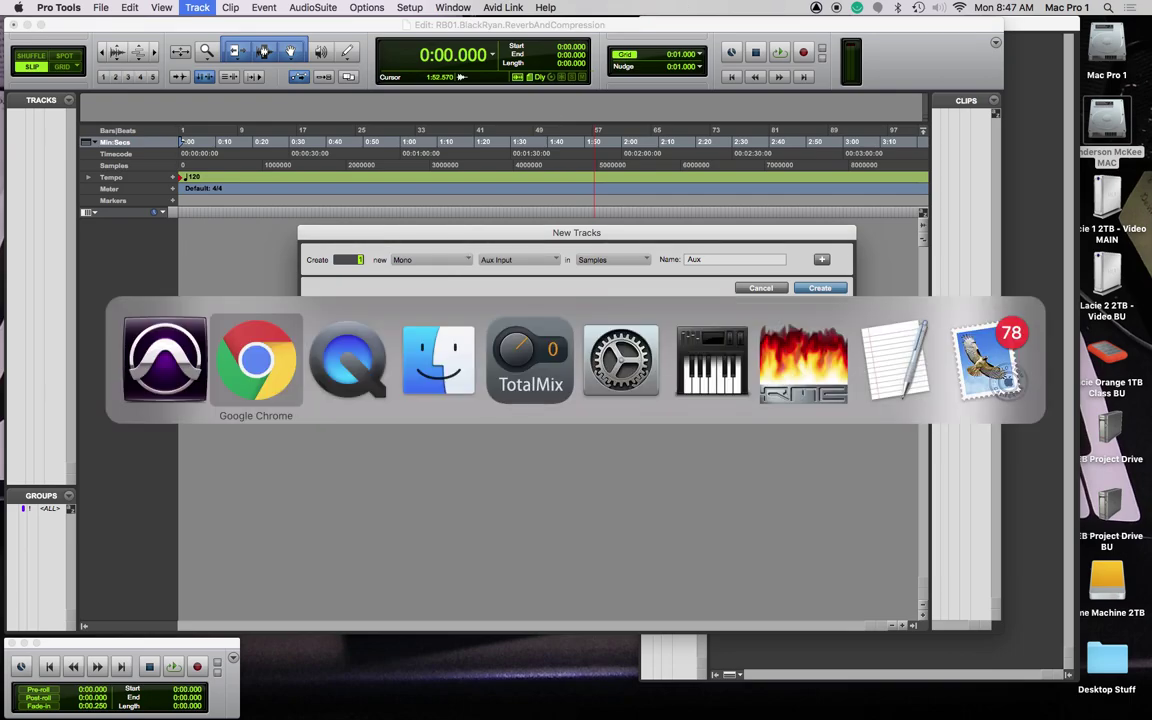
pyautogui.press('super+Tab')
pyautogui.press('super+Tab')
pyautogui.press('super+Tab')
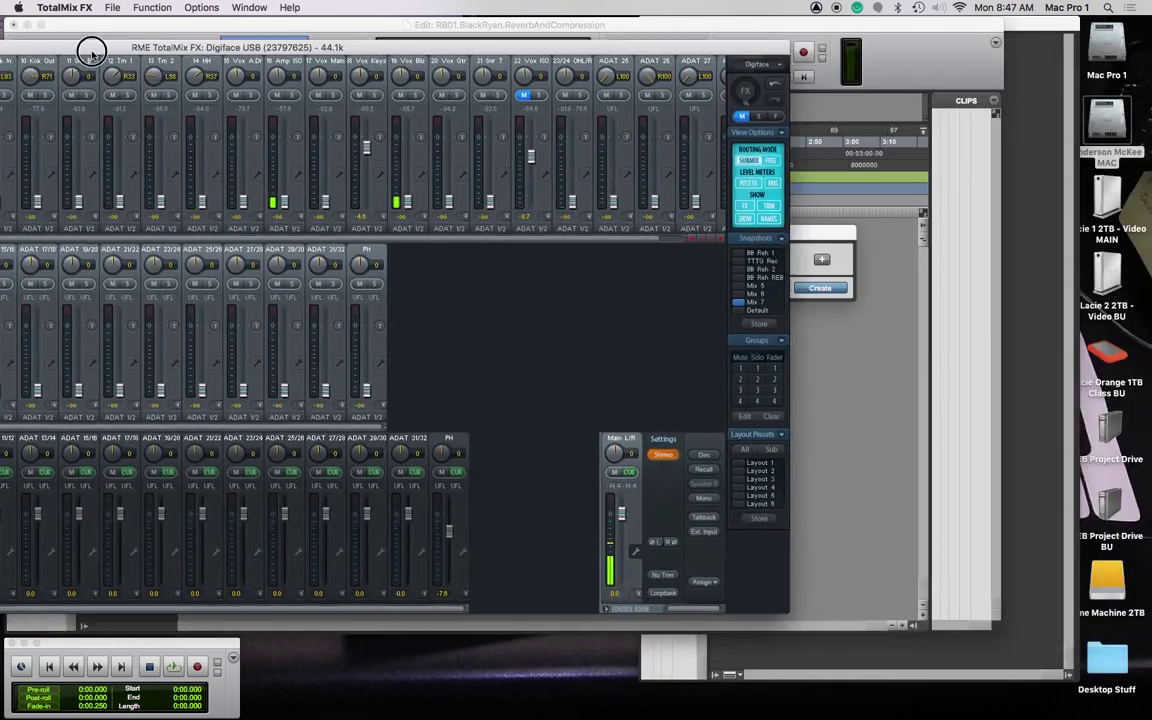
pyautogui.moveTo(93, 51); pyautogui.dragTo(393, 50)
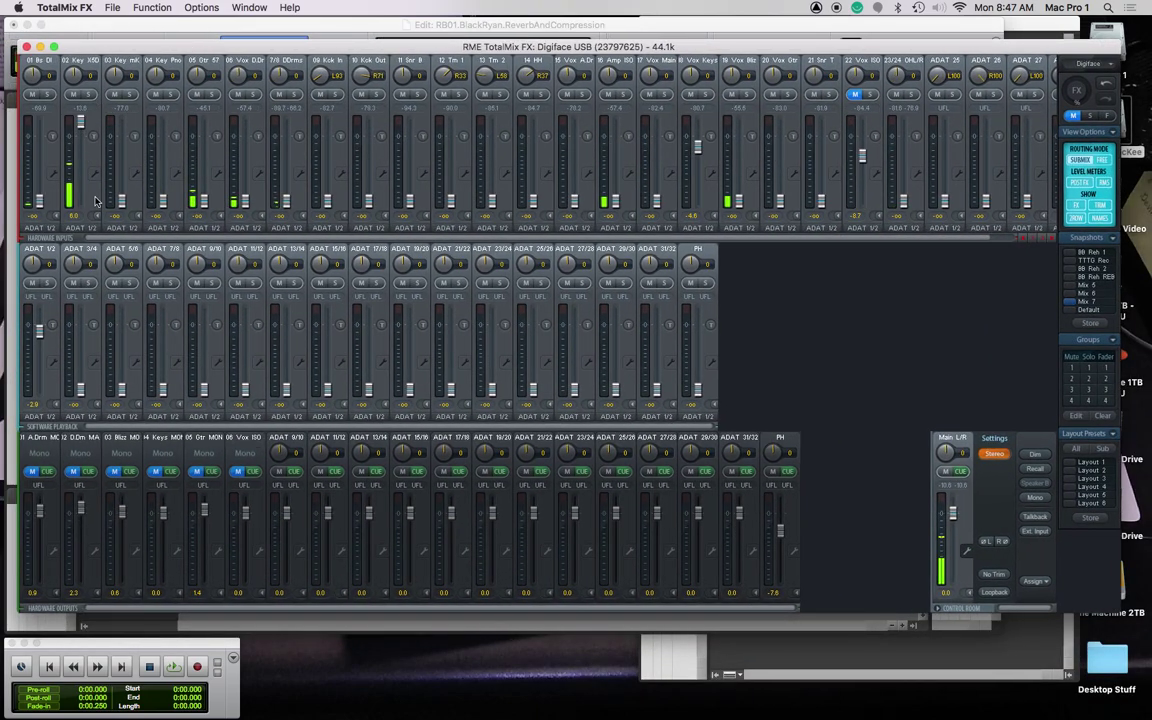
pyautogui.click(88, 46)
pyautogui.doubleClick(136, 46)
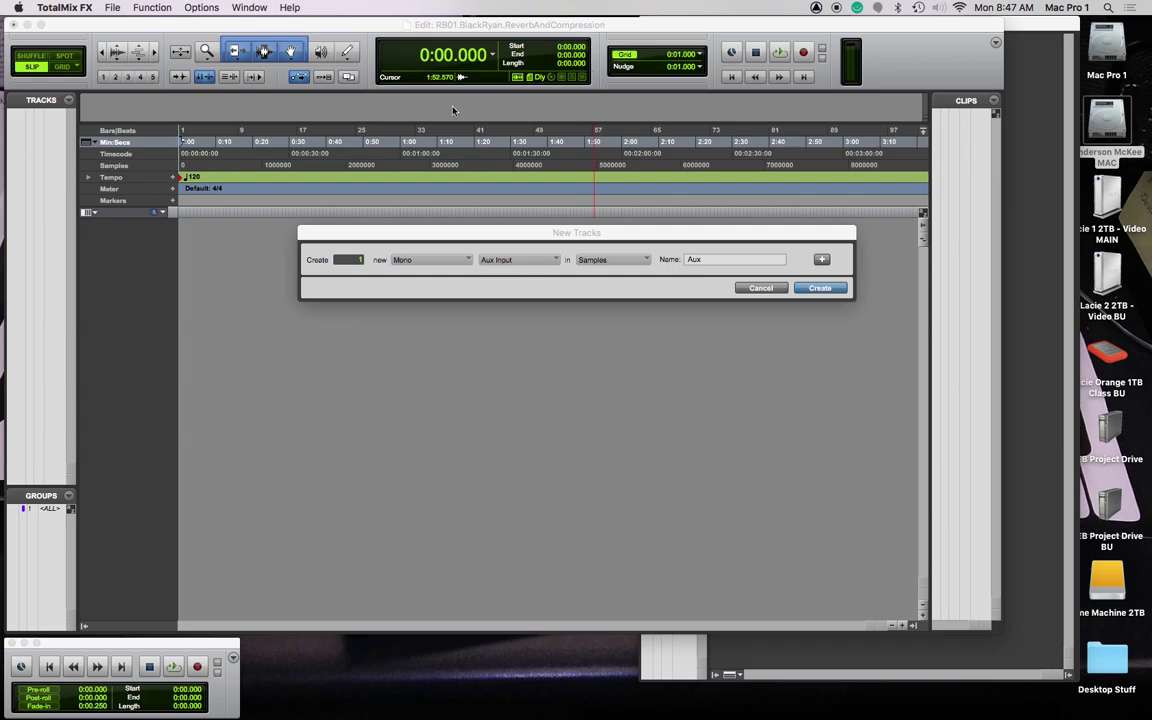
pyautogui.click(812, 288)
pyautogui.click(806, 290)
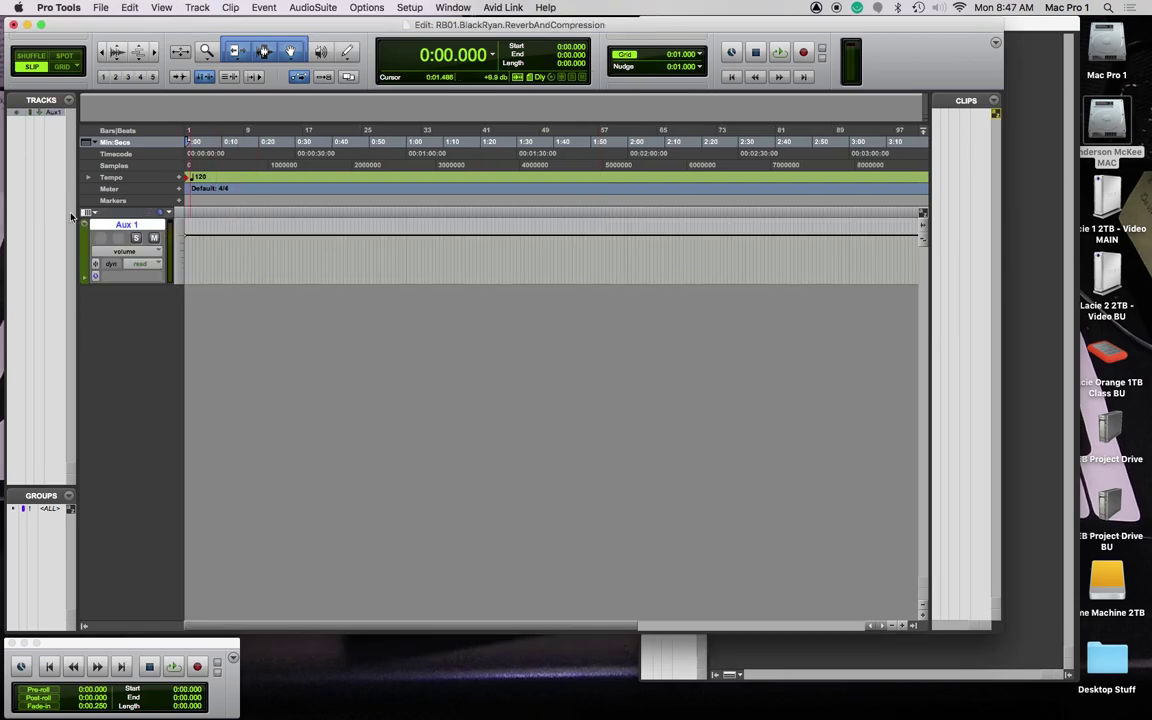
# Step: Rename Aux 1 to 'Overdub VOX' and insert a Console 1 (mono) plug-in on it
pyautogui.doubleClick(136, 226)
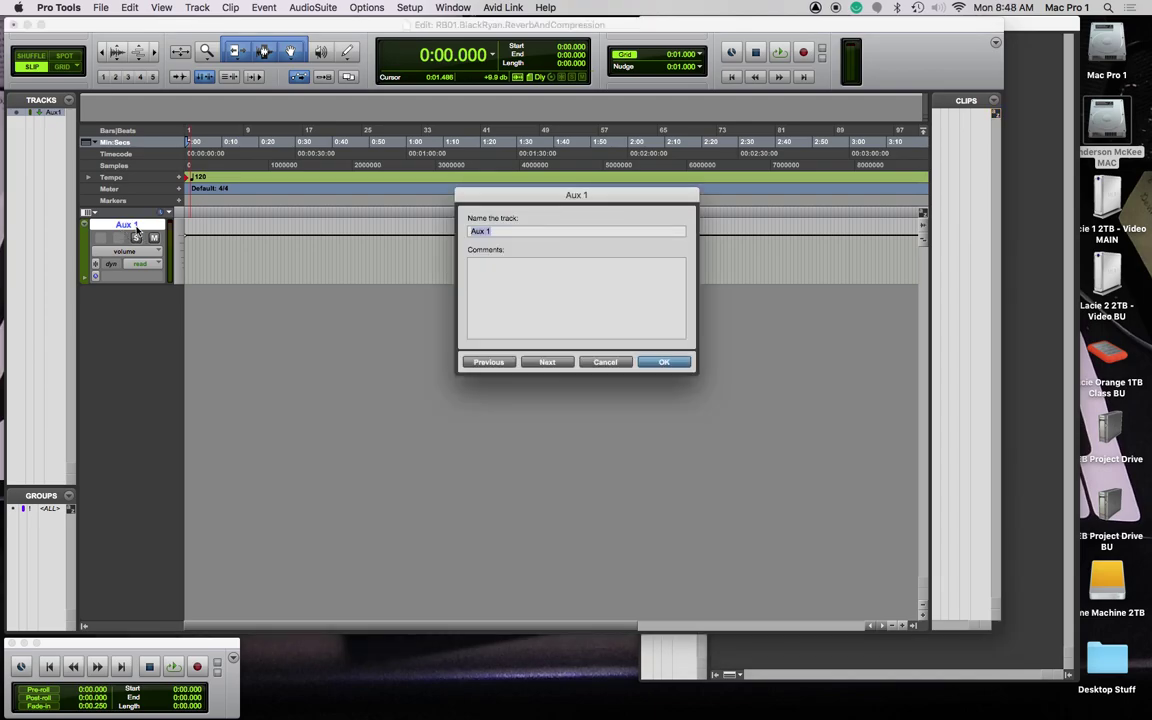
pyautogui.write('Overdub VOX')
pyautogui.press('Return')
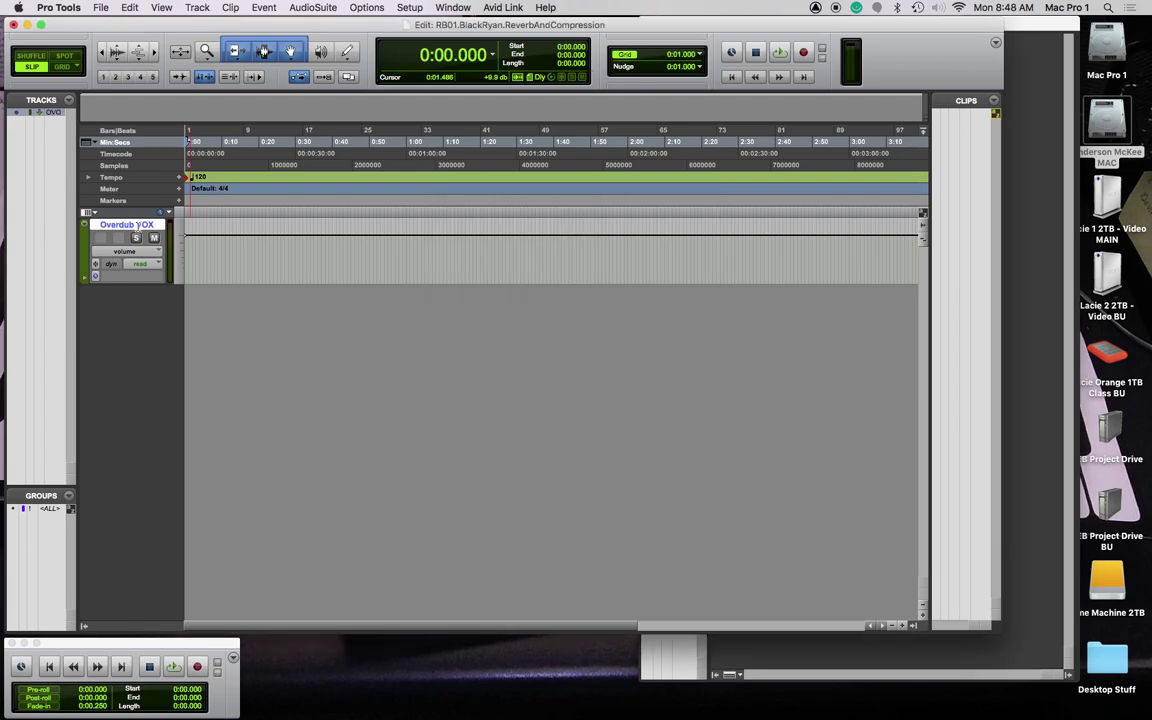
pyautogui.press('super+equal')
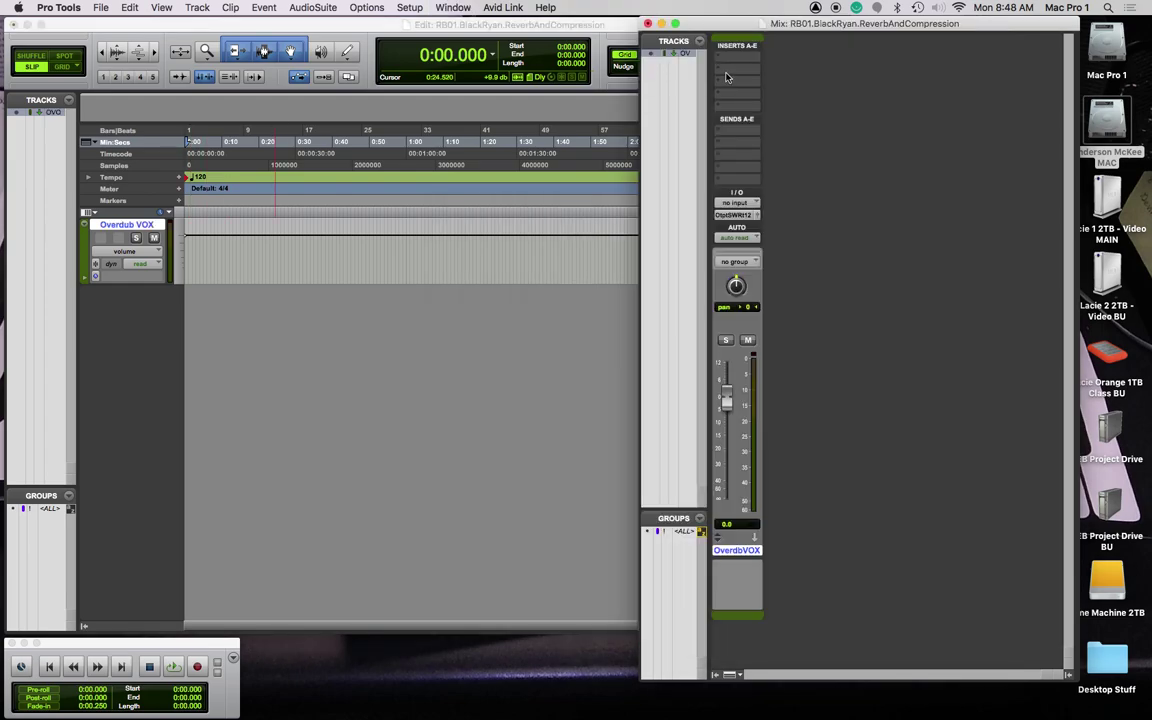
pyautogui.click(736, 55)
pyautogui.moveTo(790, 69)
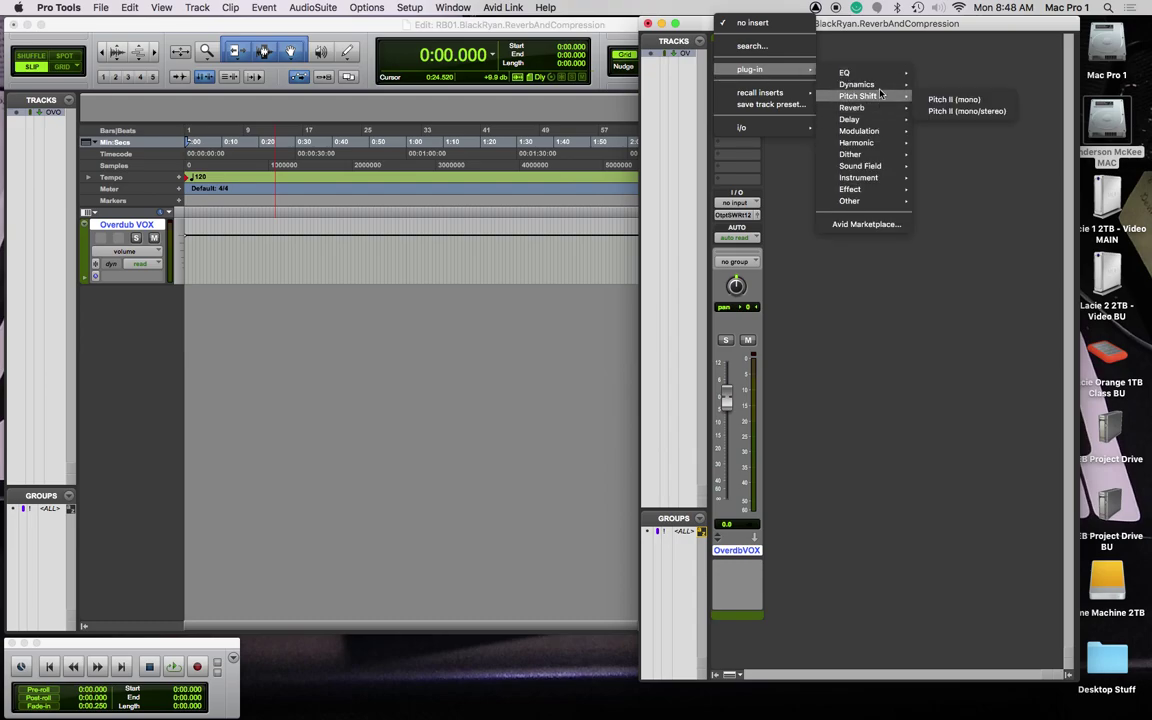
pyautogui.moveTo(873, 87)
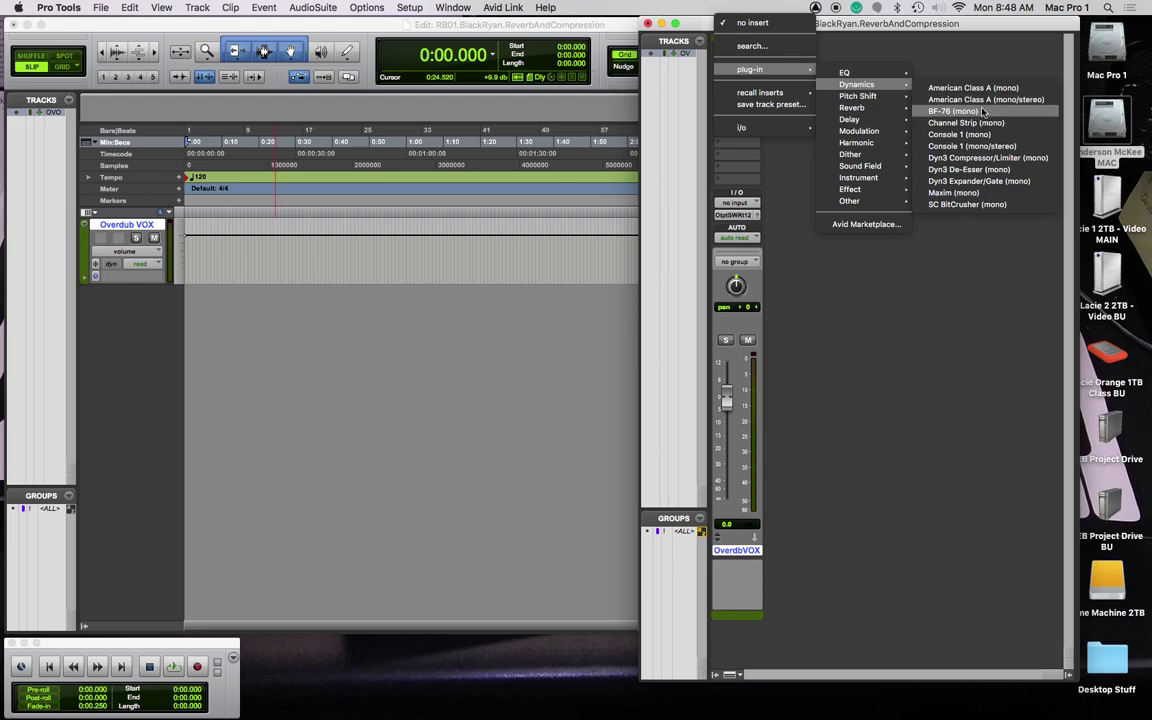
pyautogui.click(982, 136)
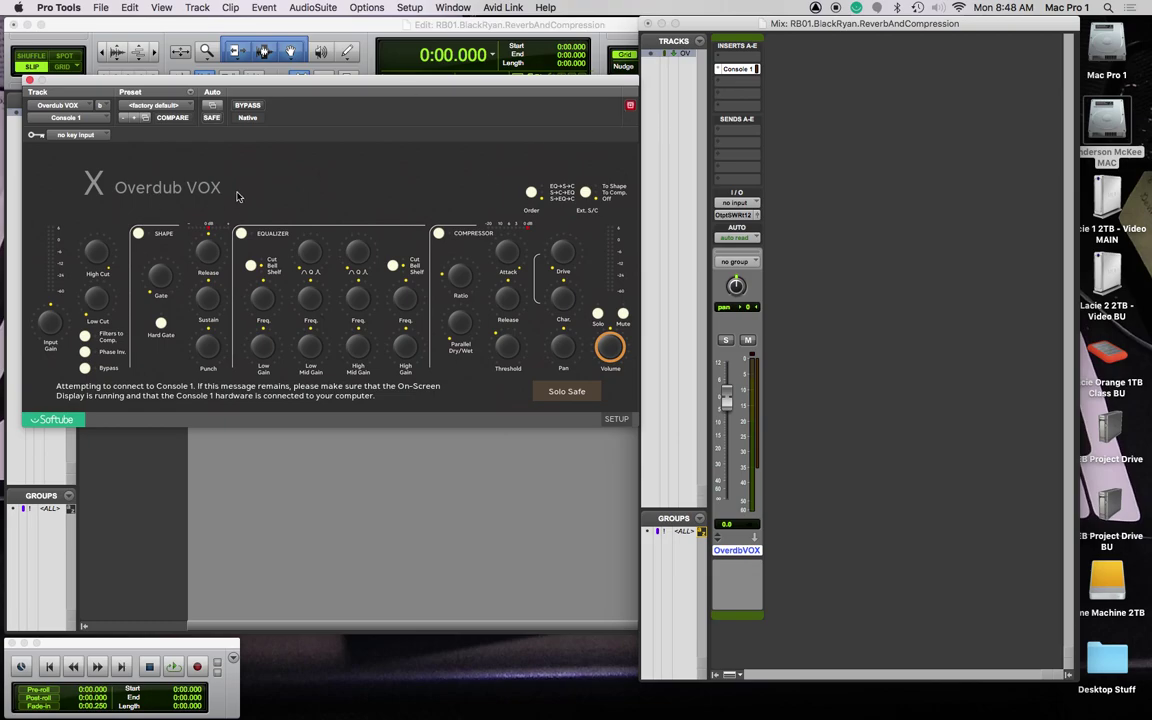
# Step: Load the Tut Ovdb Vox preset and set the track input to ADAT 2
pyautogui.click(190, 107)
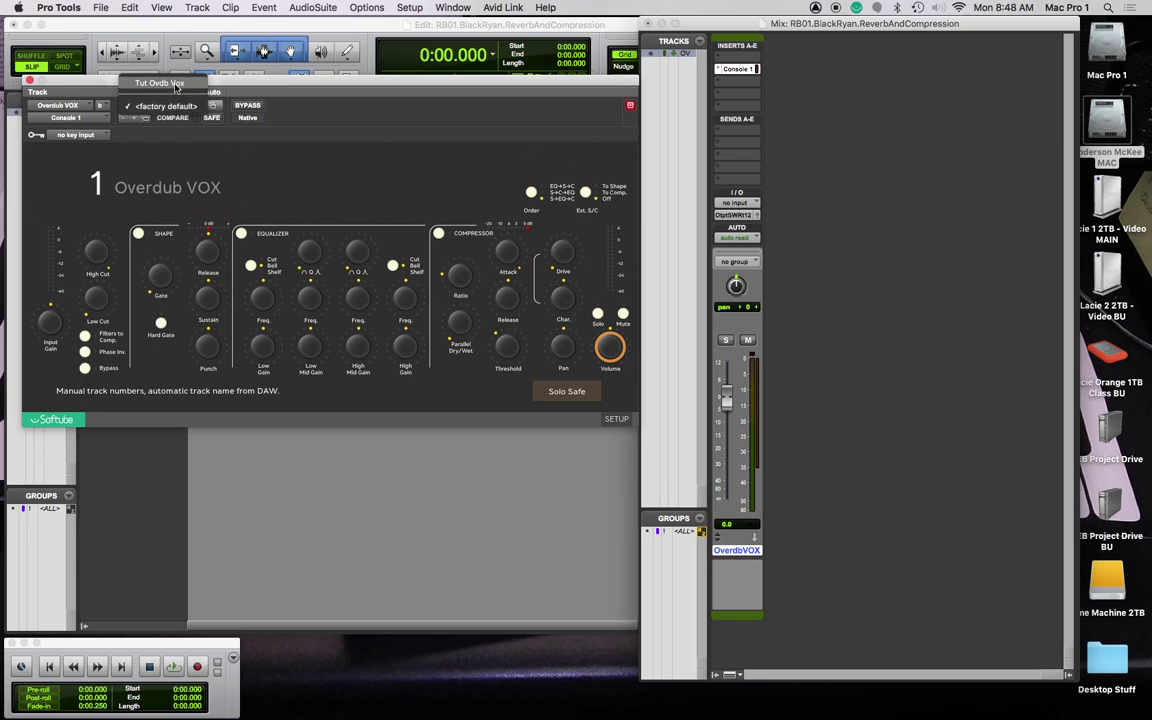
pyautogui.click(176, 87)
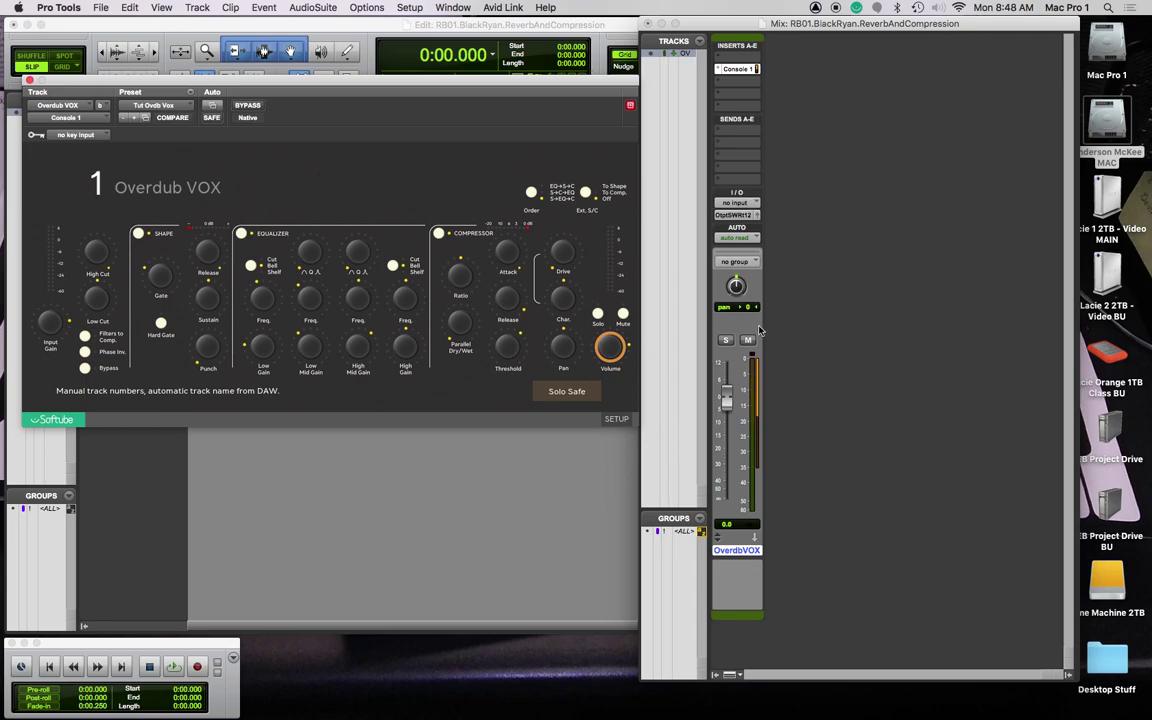
pyautogui.click(737, 203)
pyautogui.moveTo(778, 205)
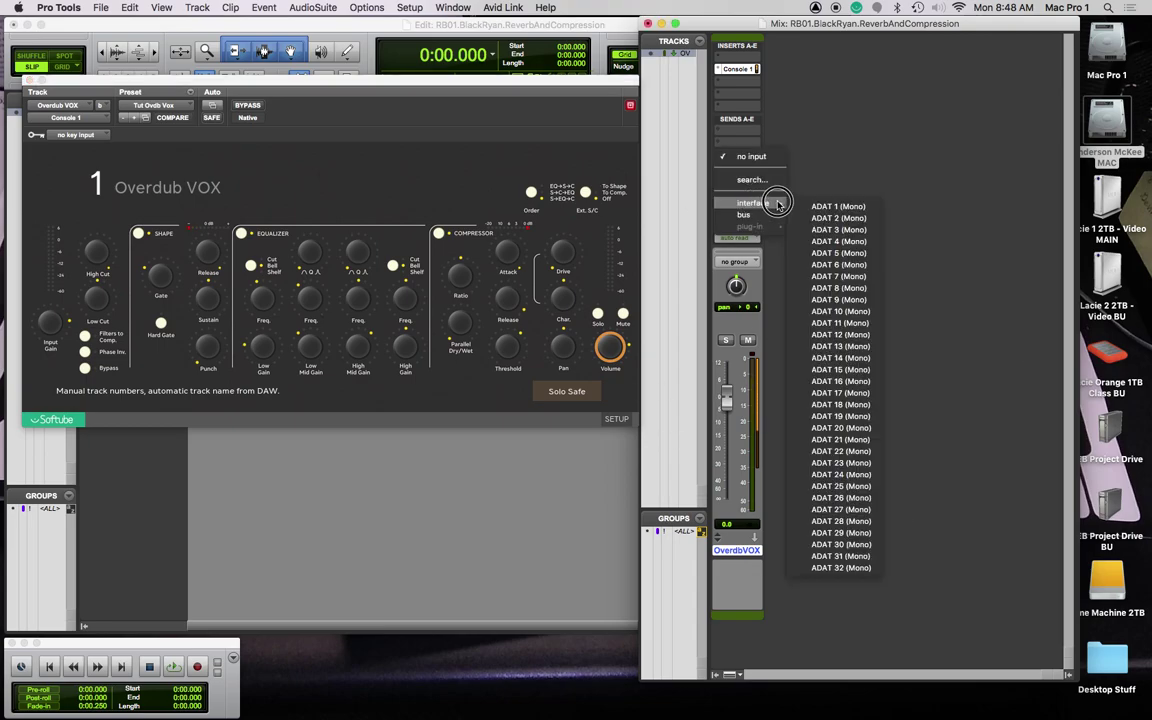
pyautogui.click(838, 218)
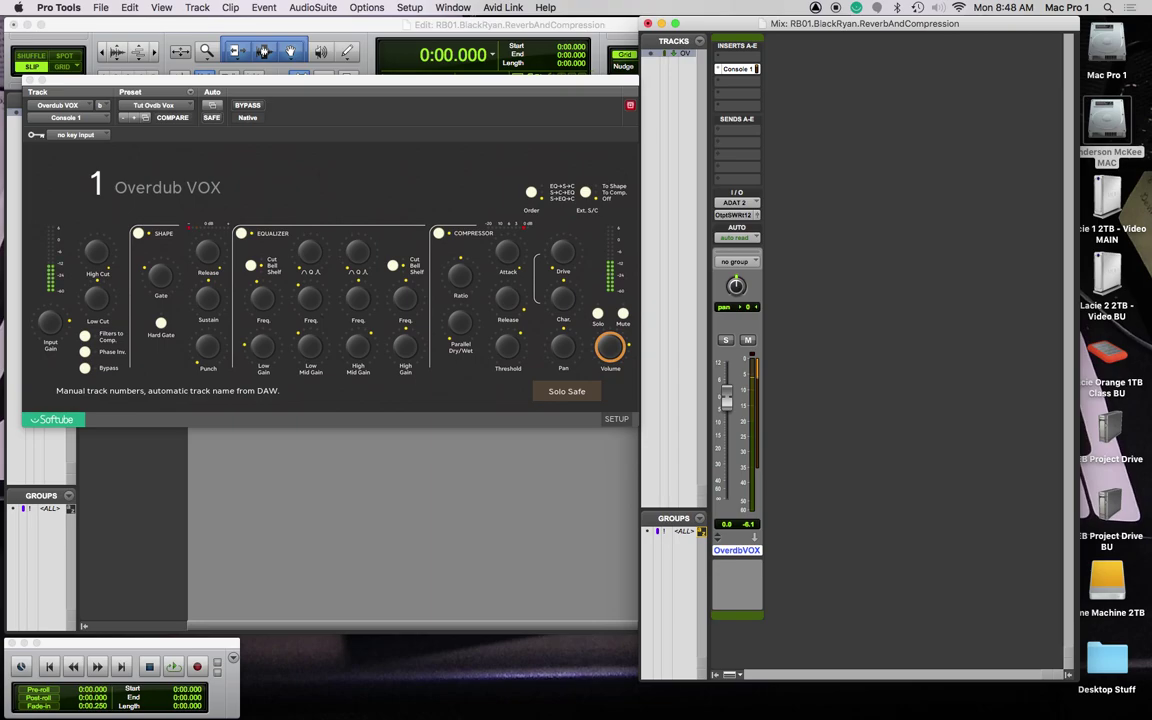
pyautogui.press('super+Tab')
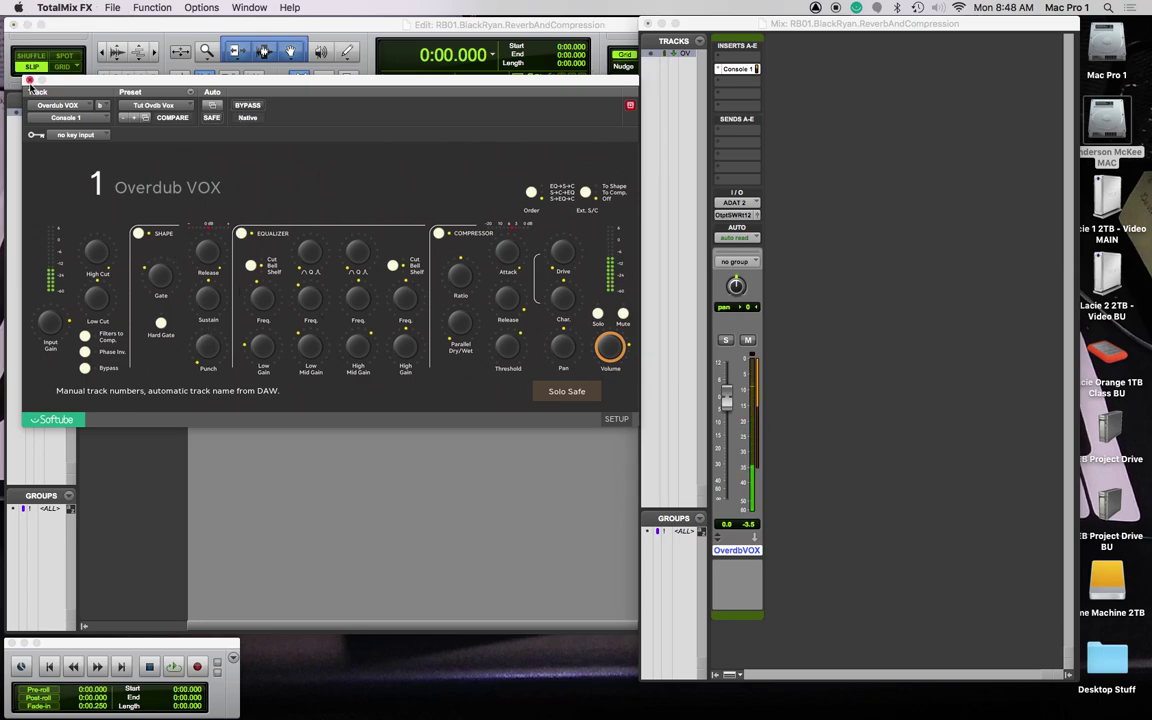
# Step: Close the Console 1 plugin window and hide the Overdub VOX track
pyautogui.click(29, 78)
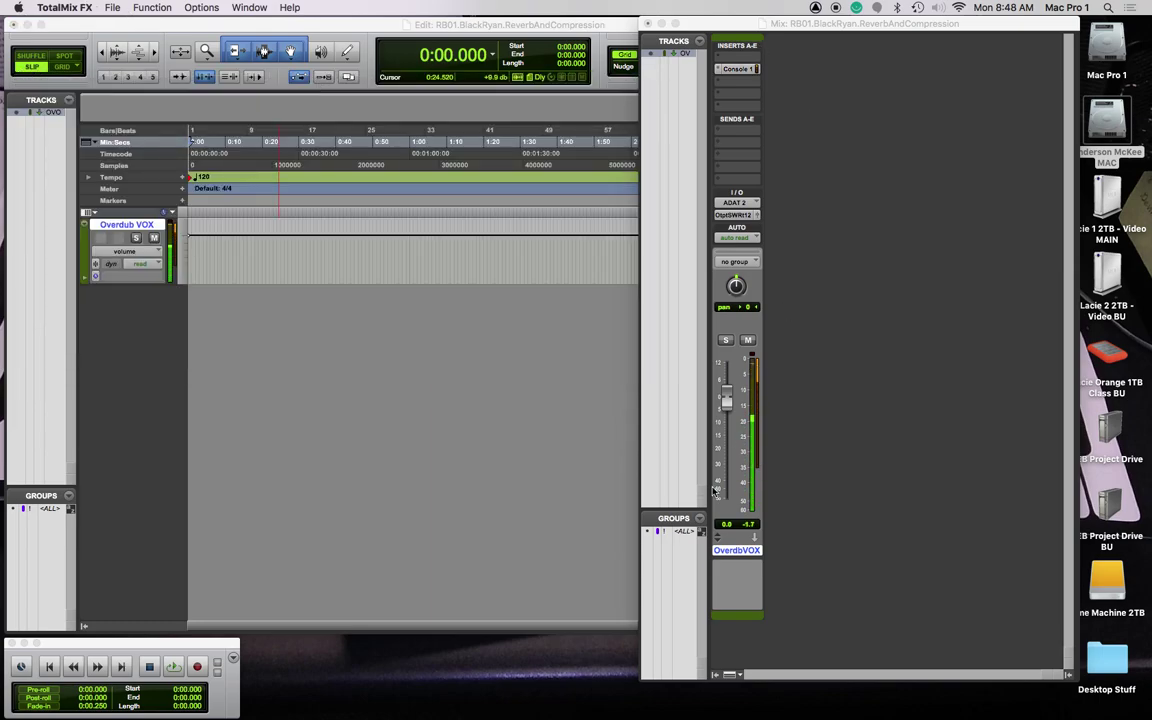
pyautogui.rightClick(53, 112)
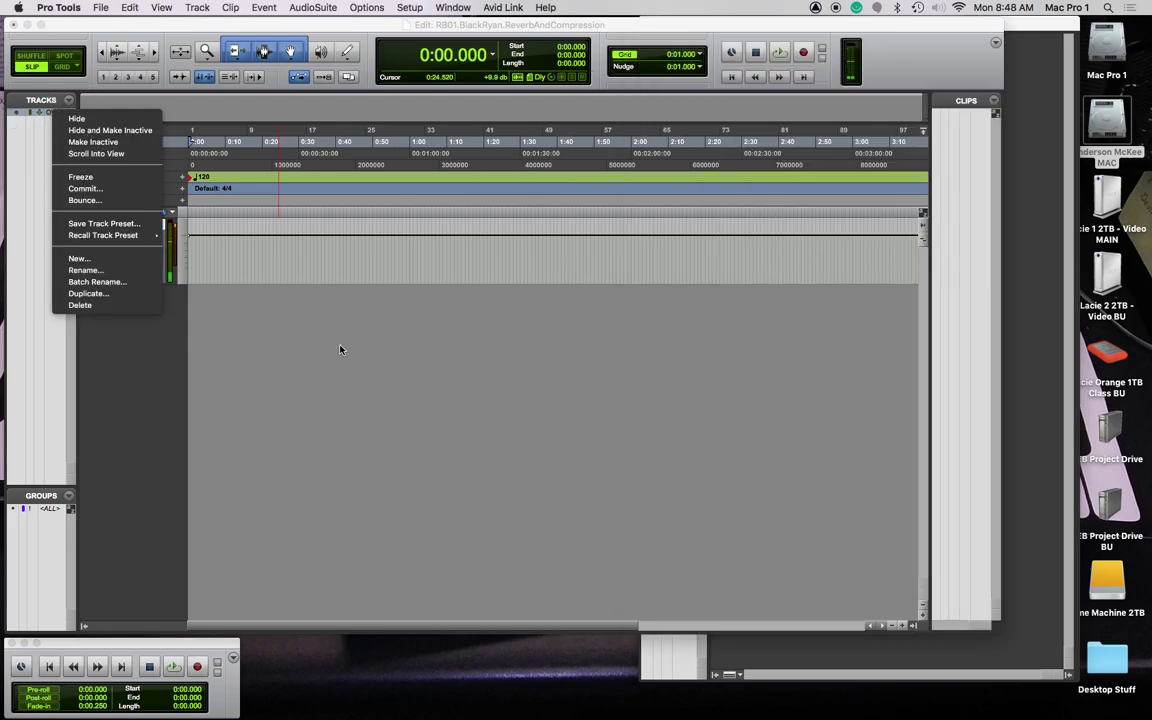
pyautogui.click(41, 127)
pyautogui.rightClick(50, 111)
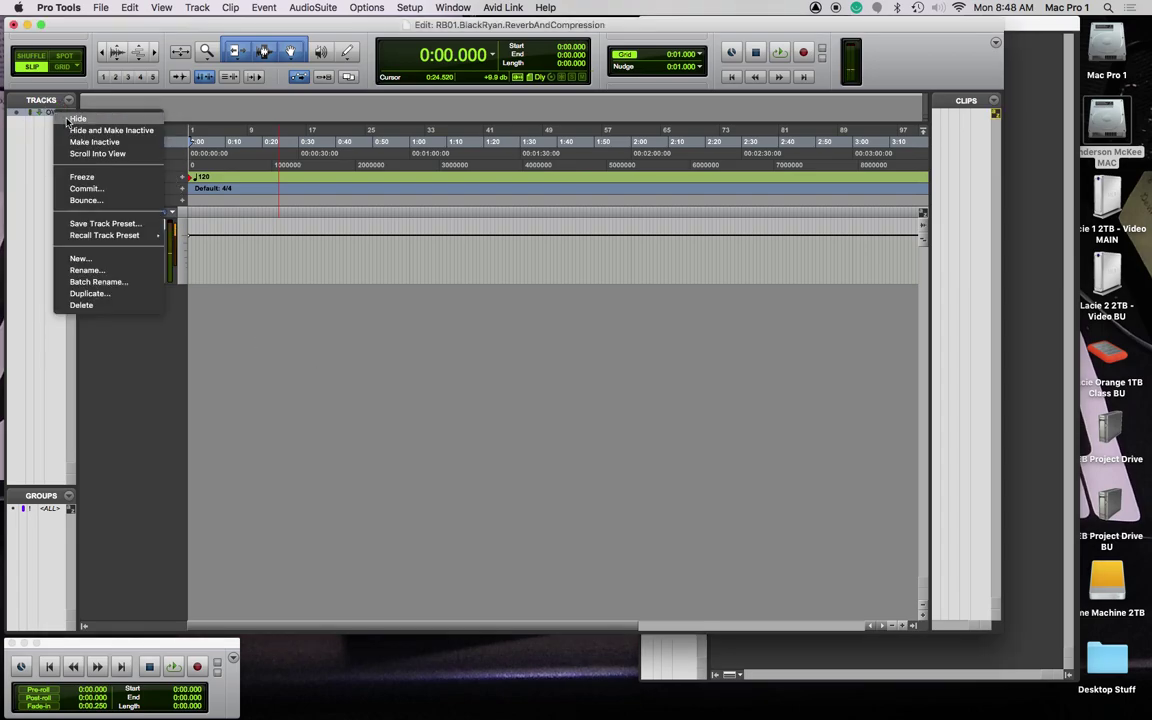
pyautogui.click(78, 120)
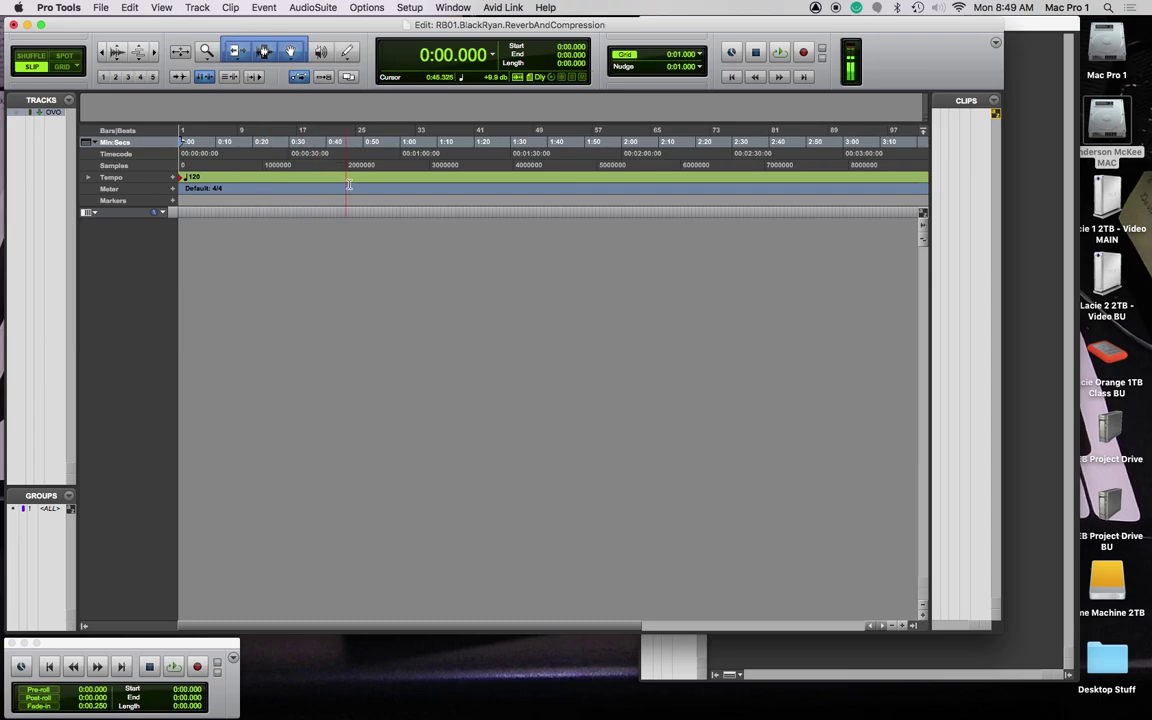
# Step: Return to Pro Tools and open the New Tracks dialog with Shift+Cmd+N
pyautogui.press('super+Tab')
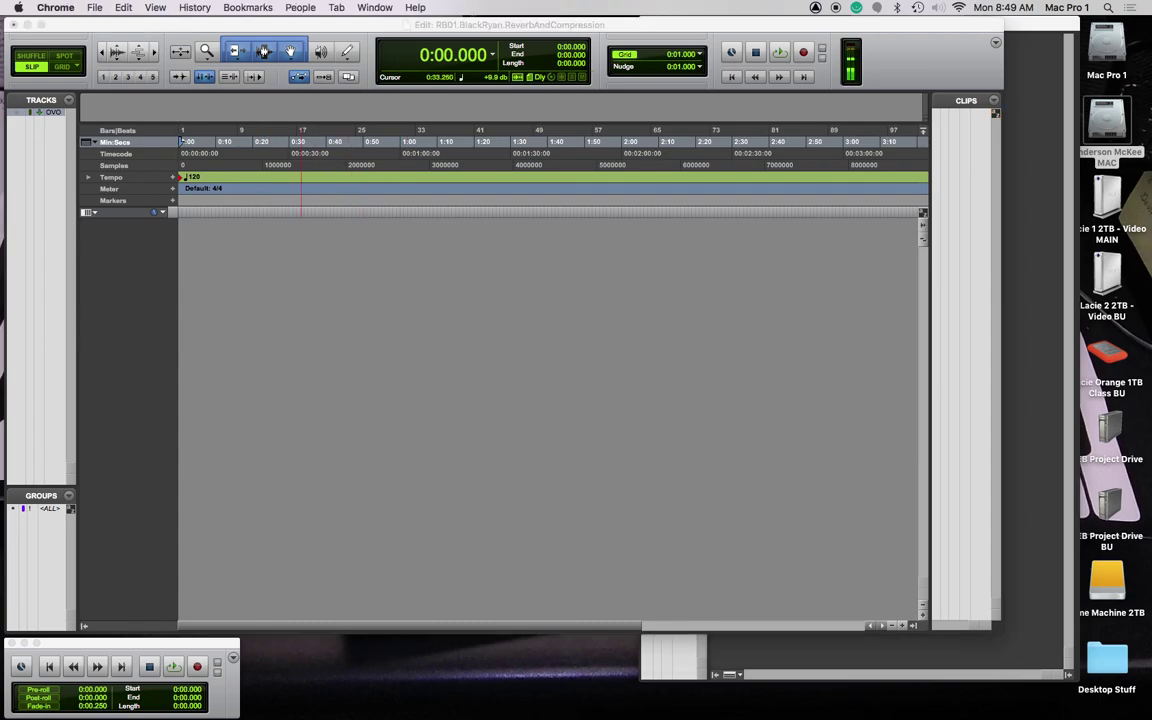
pyautogui.click(337, 372)
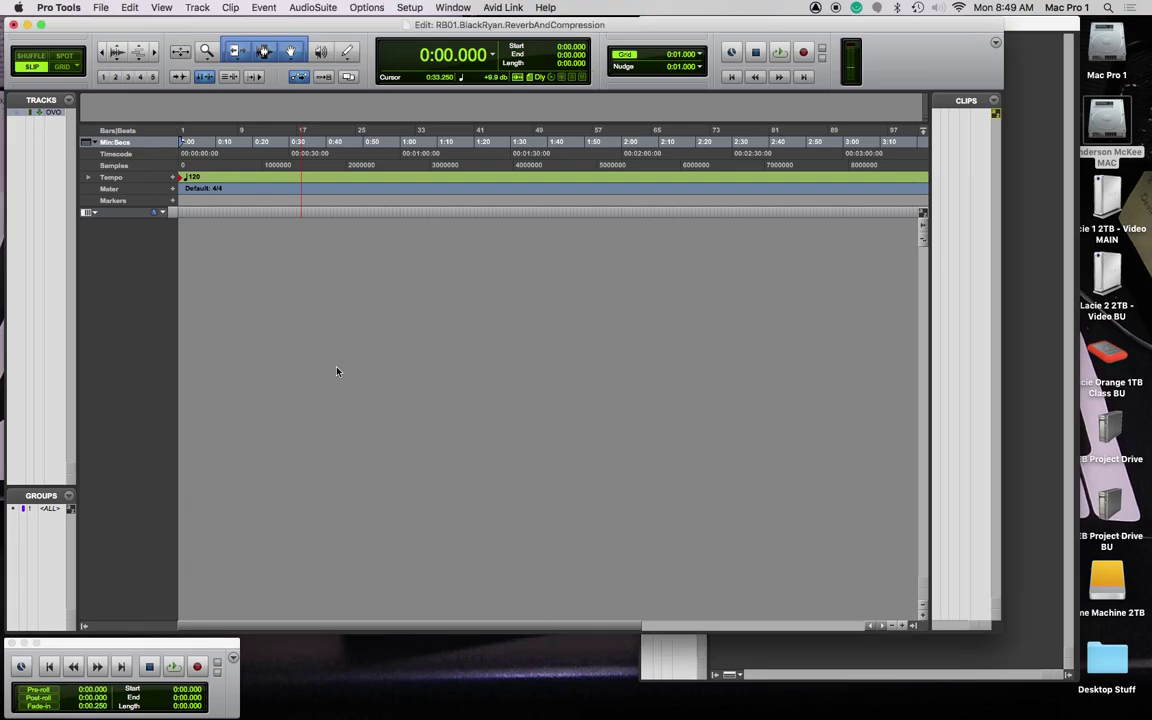
pyautogui.press('super+shift+n')
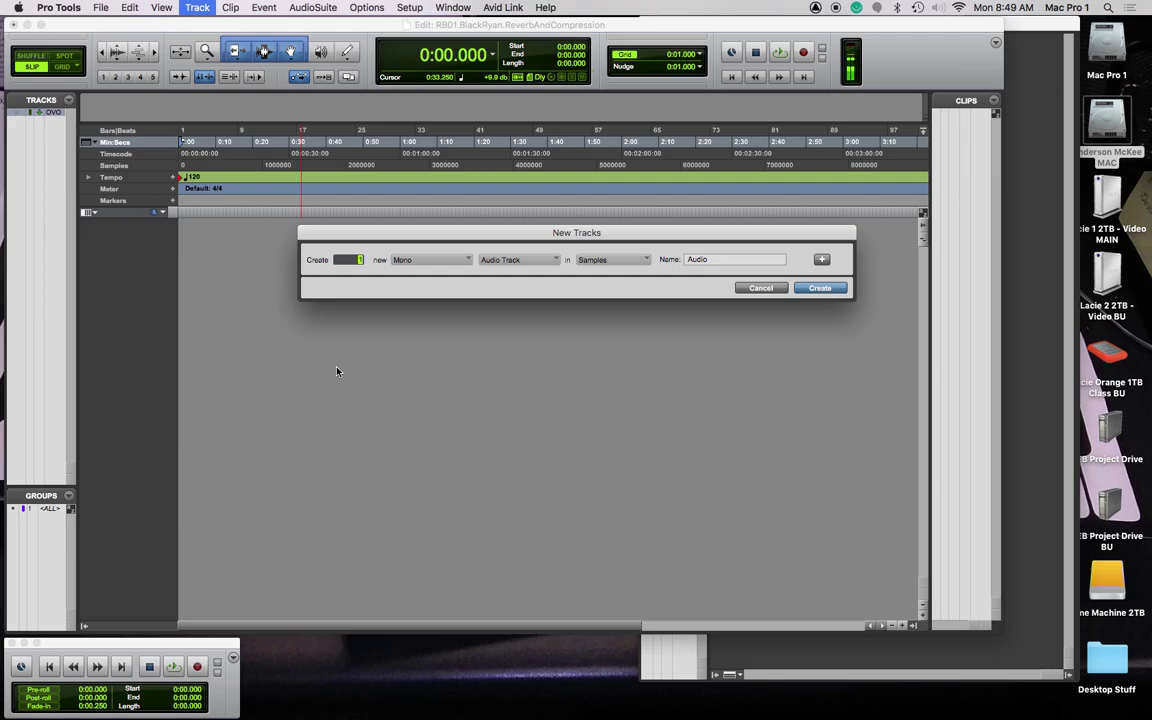
# Step: Create a mono audio track plus a stereo Master Fader, and rename Audio 1 to 'Vox Recording'
pyautogui.press('super+Down')
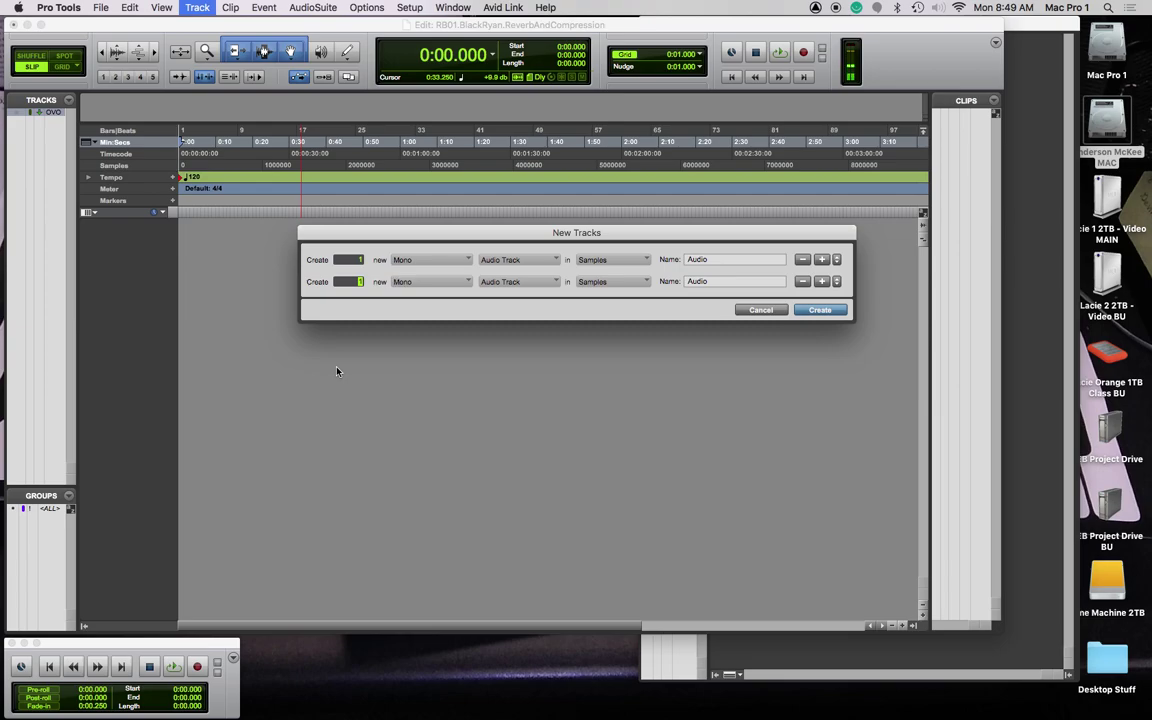
pyautogui.press('super+Right')
pyautogui.press('super+Down')
pyautogui.press('super+Down')
pyautogui.press('Return')
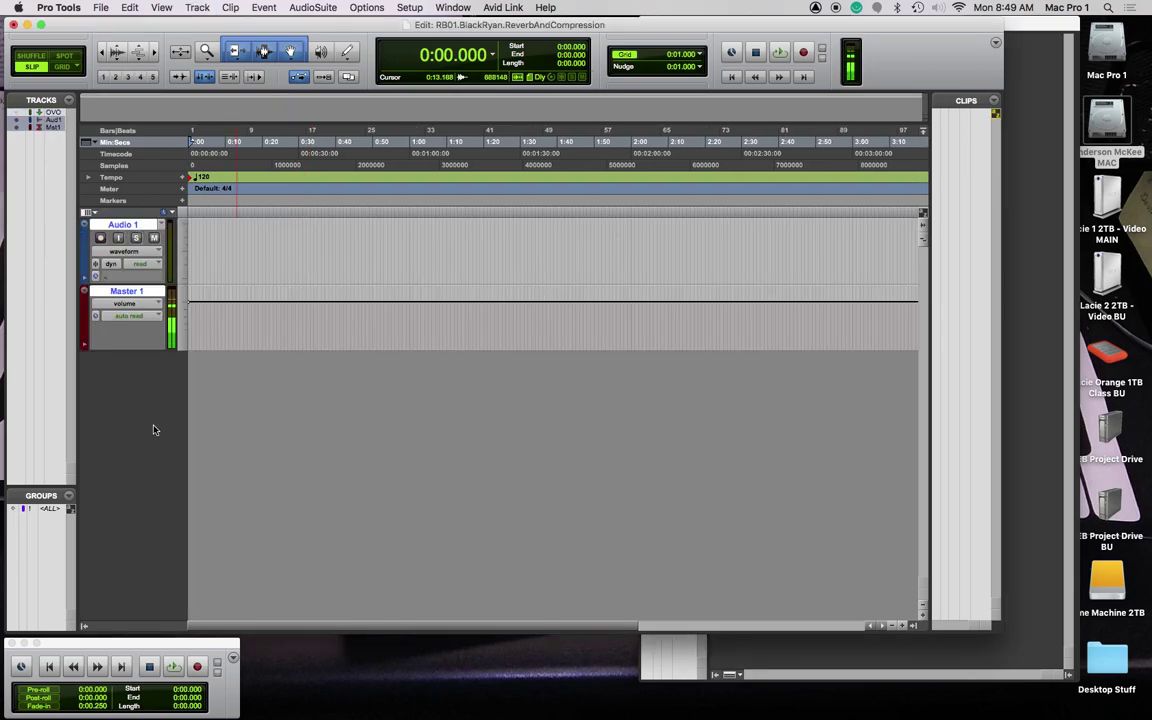
pyautogui.doubleClick(125, 226)
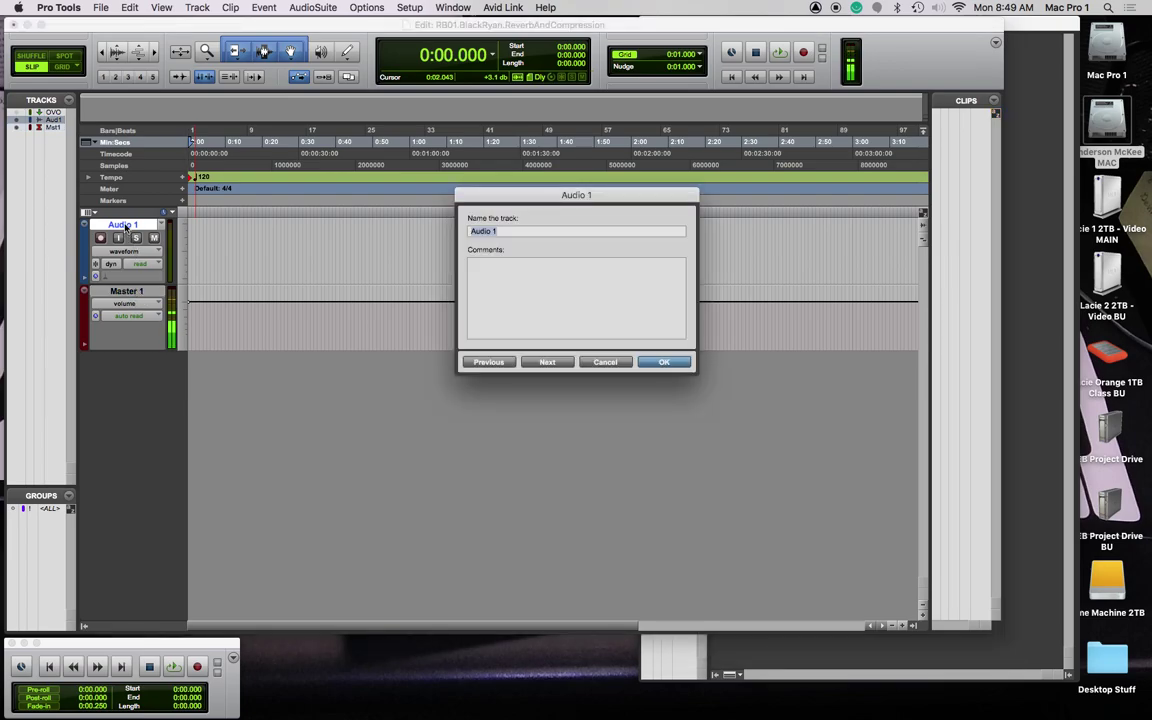
pyautogui.write('Vox Recording')
# Step: Confirm the Vox Recording name and check its output routing in the Mix window, leaving it unchanged
pyautogui.press('Return')
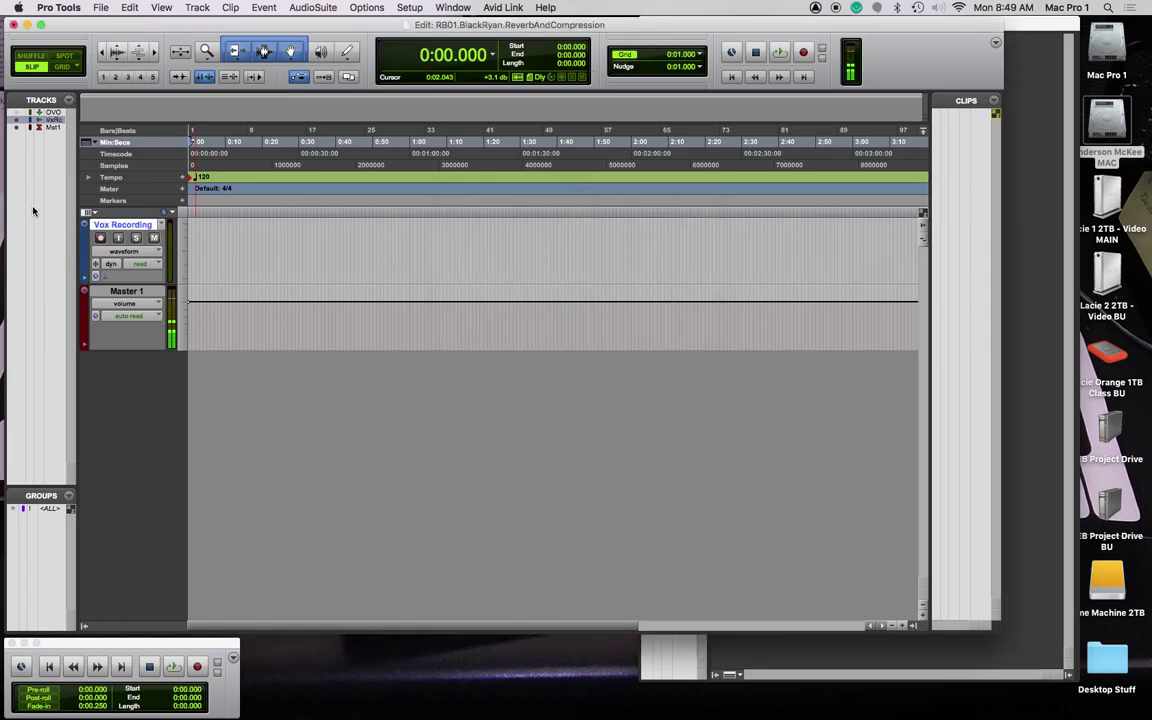
pyautogui.press('super+equal')
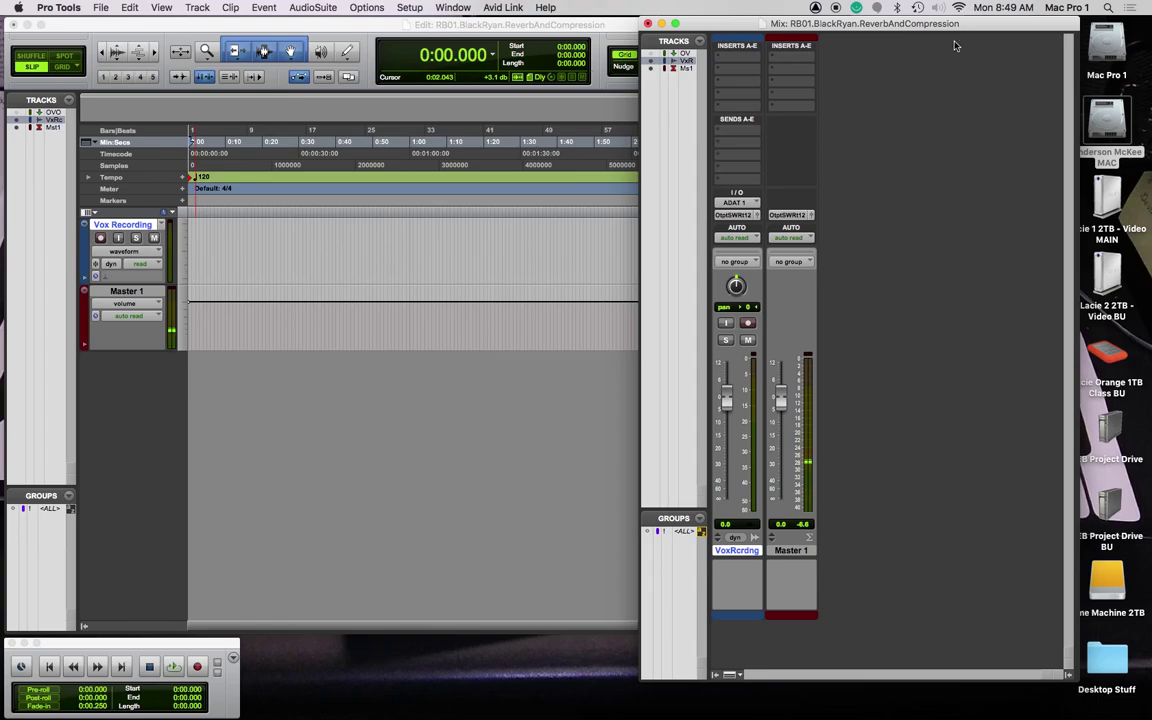
pyautogui.moveTo(903, 22); pyautogui.dragTo(623, 22)
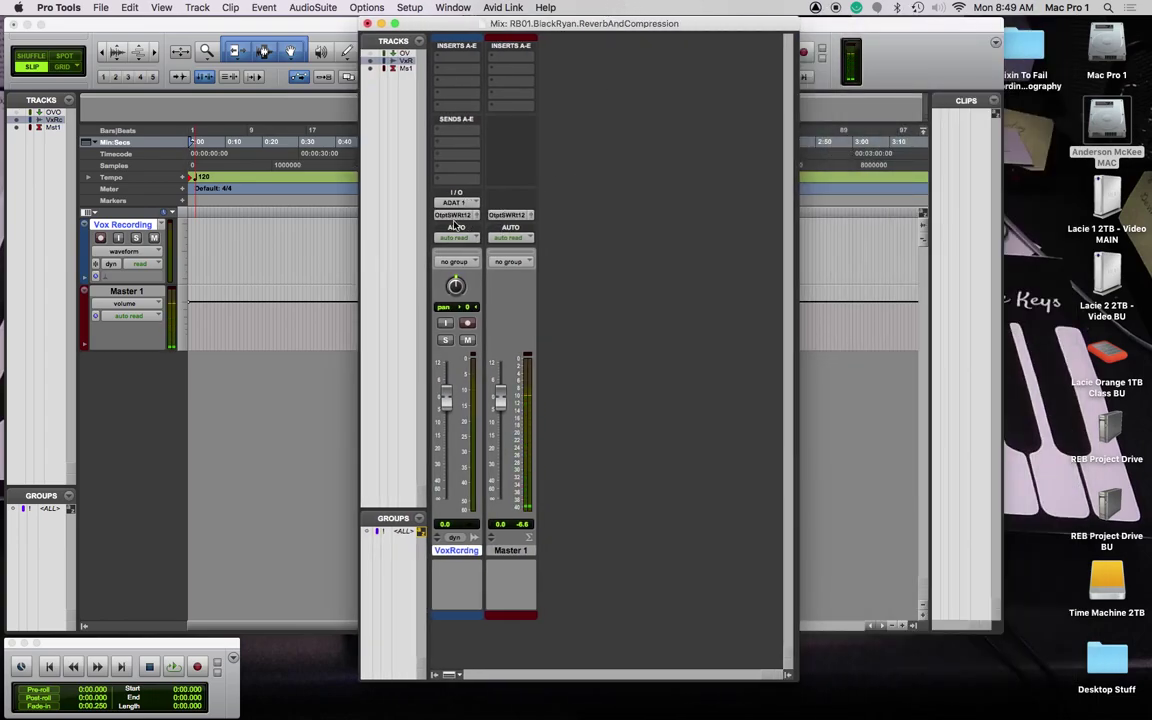
pyautogui.click(462, 219)
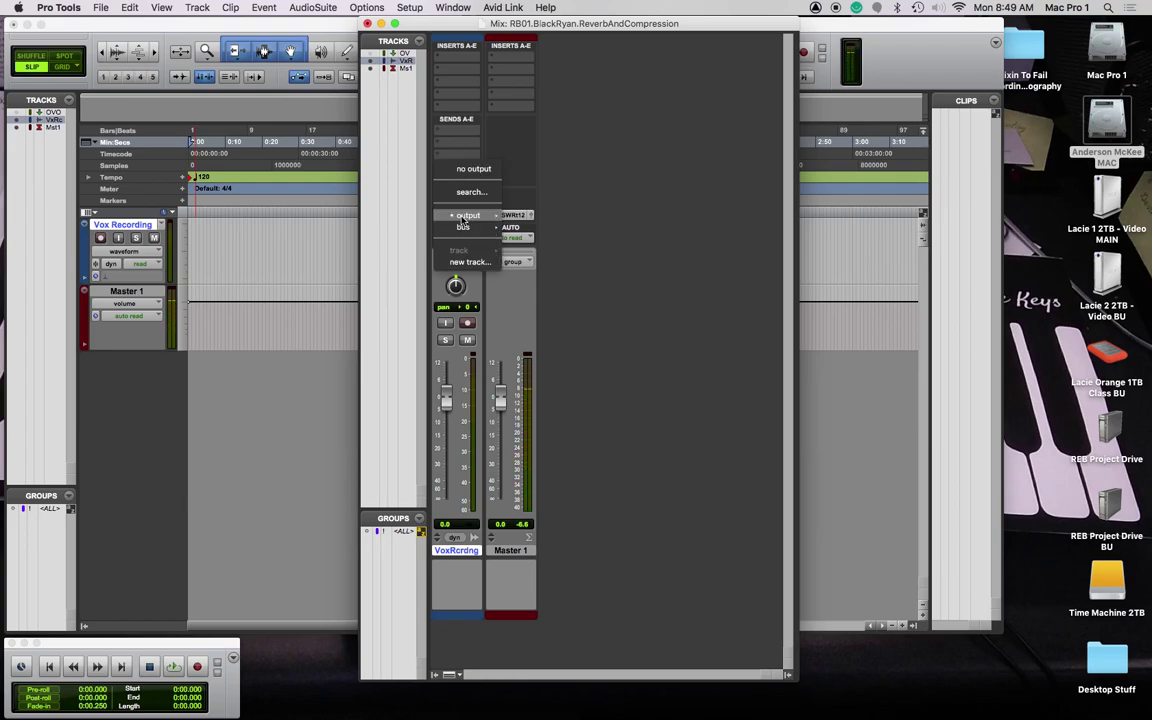
pyautogui.moveTo(462, 219)
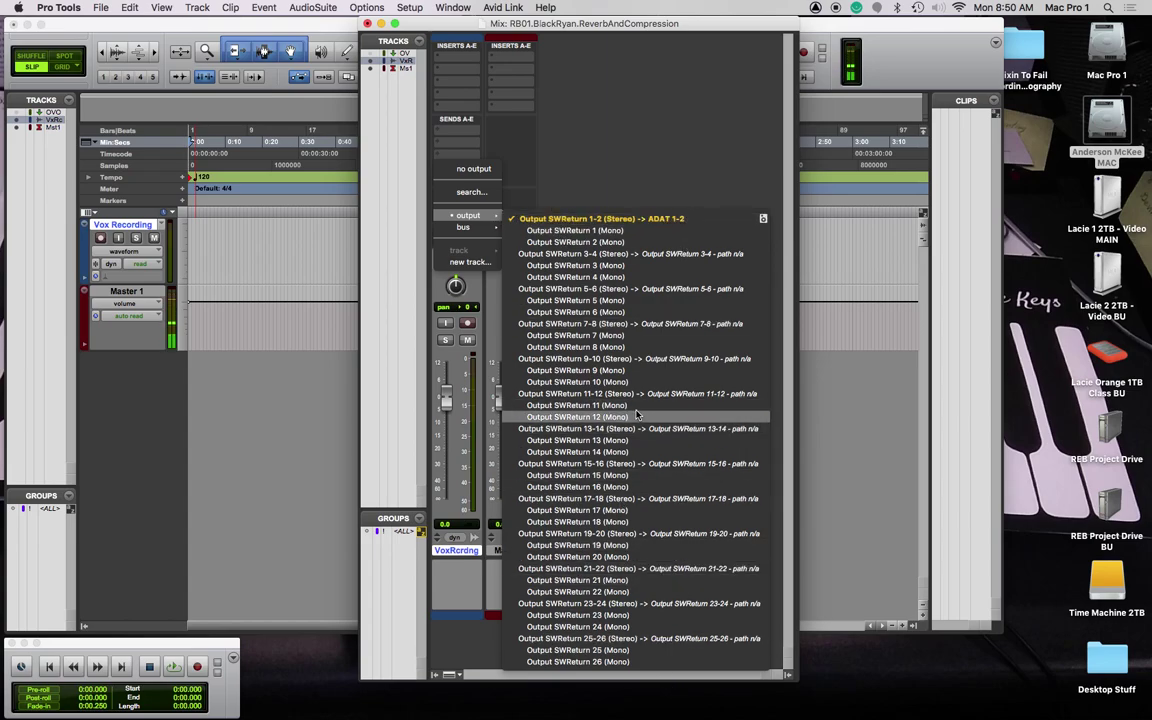
pyautogui.click(590, 97)
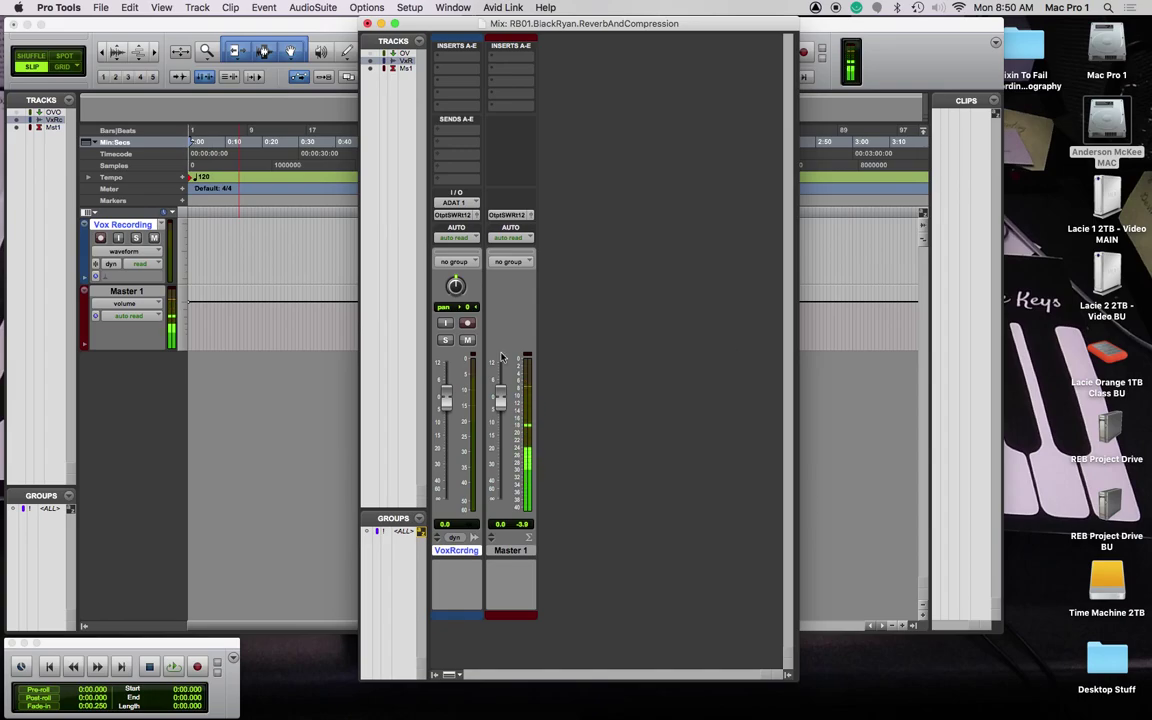
# Step: Record-arm Vox Recording and set its input to ADAT 2
pyautogui.click(203, 258)
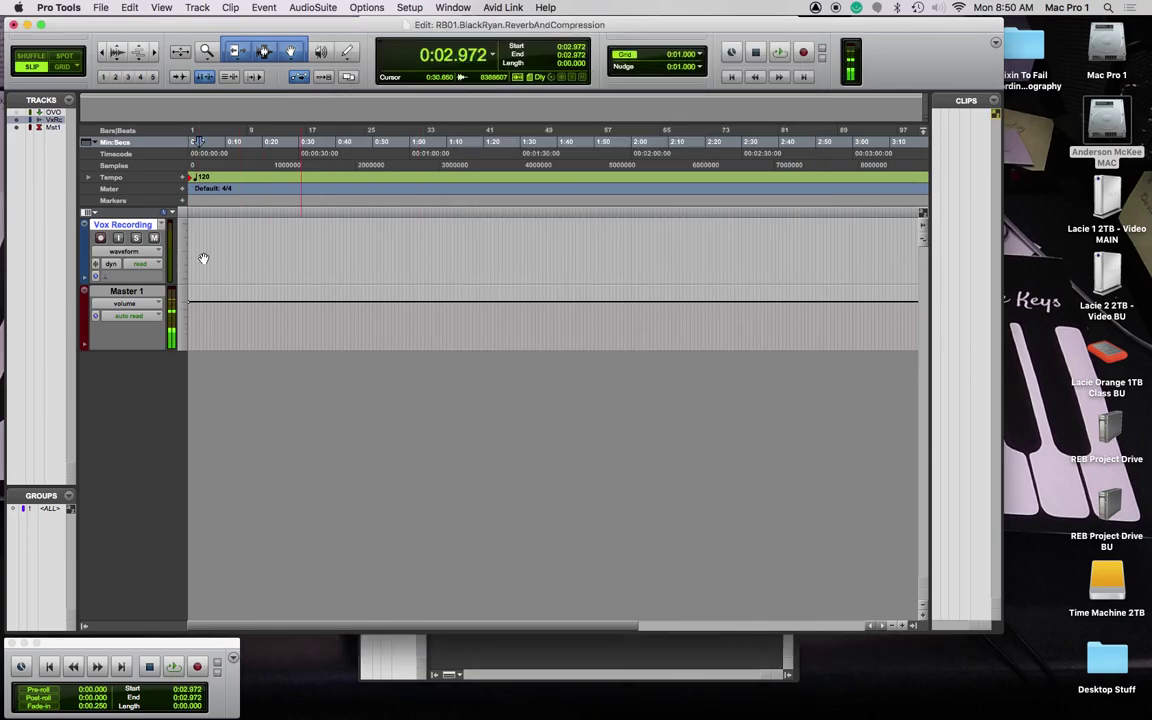
pyautogui.press('Return')
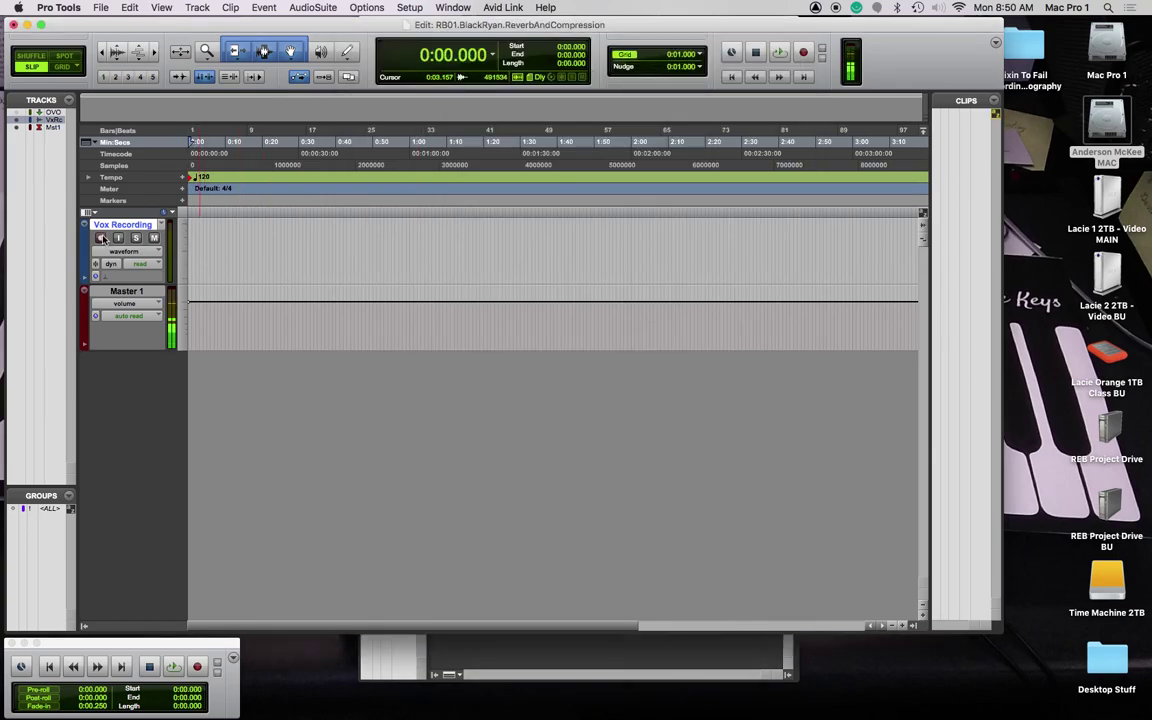
pyautogui.click(101, 238)
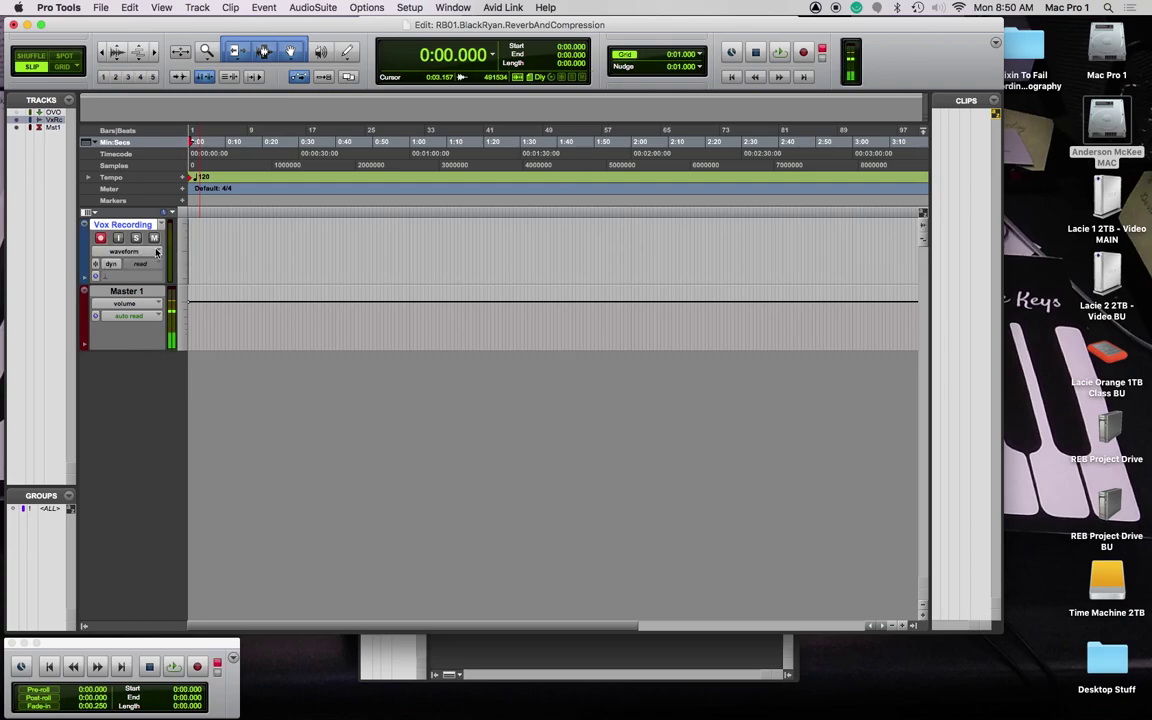
pyautogui.press('super+equal')
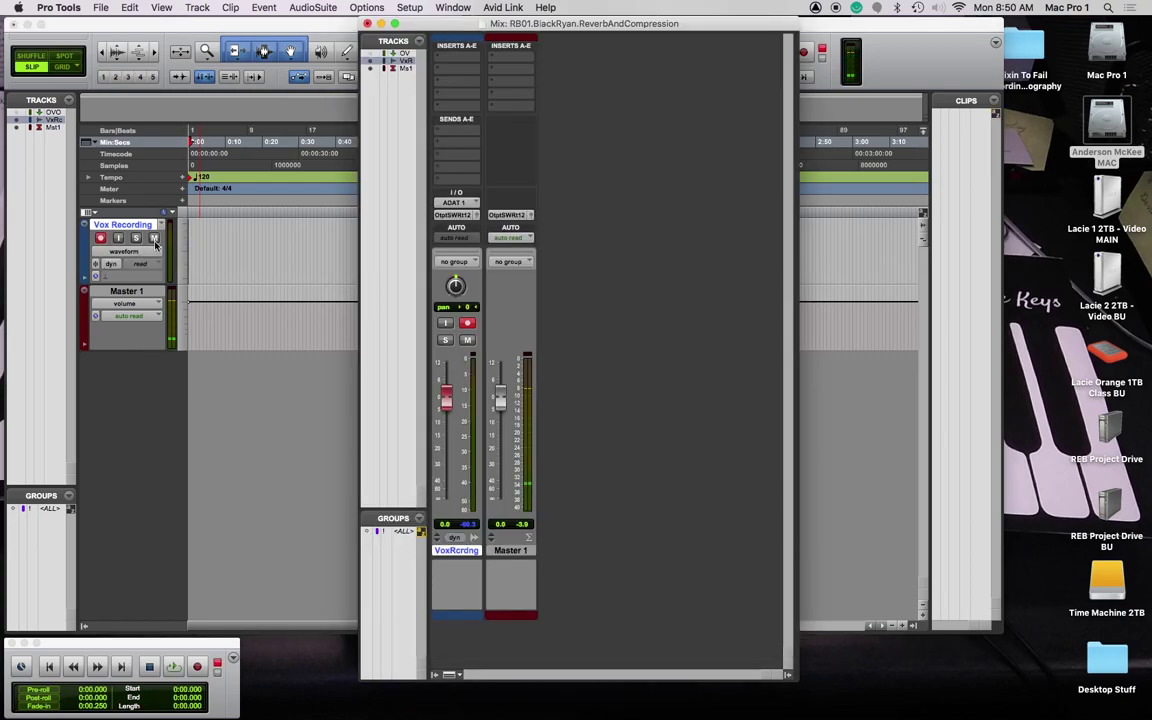
pyautogui.click(473, 204)
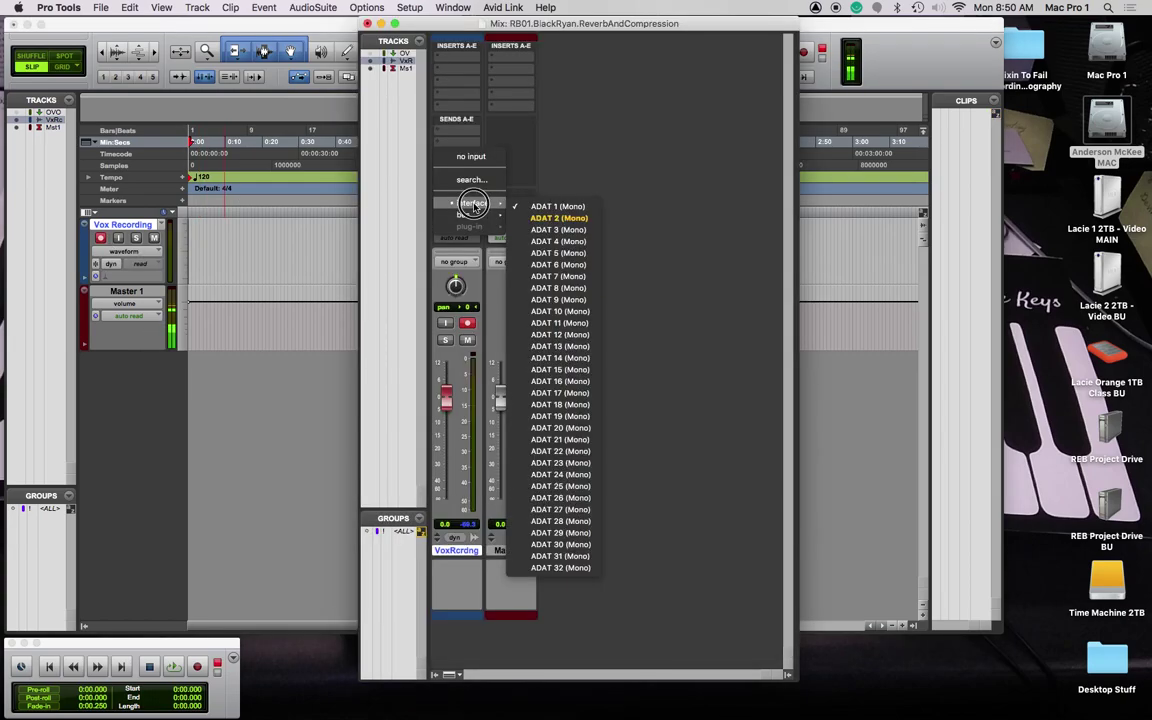
pyautogui.click(568, 217)
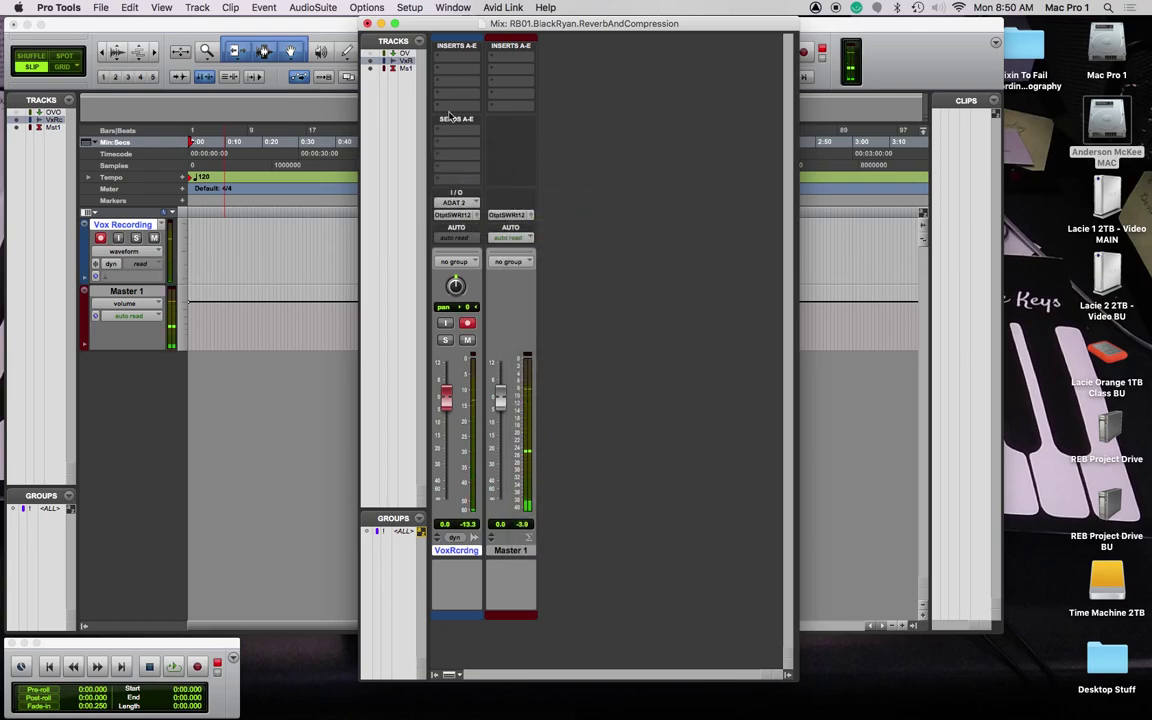
# Step: Lower the Vox Recording fader to -31.0 dB and return to the Edit window
pyautogui.moveTo(458, 24); pyautogui.dragTo(699, 10)
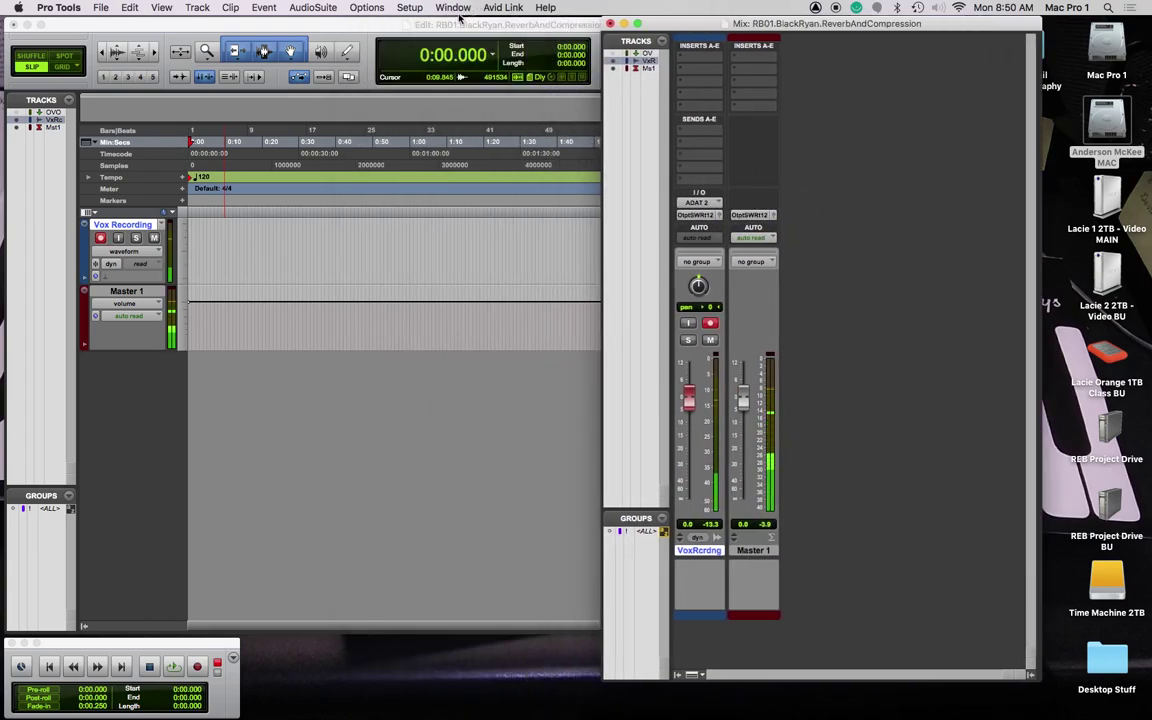
pyautogui.click(170, 293)
pyautogui.click(216, 233)
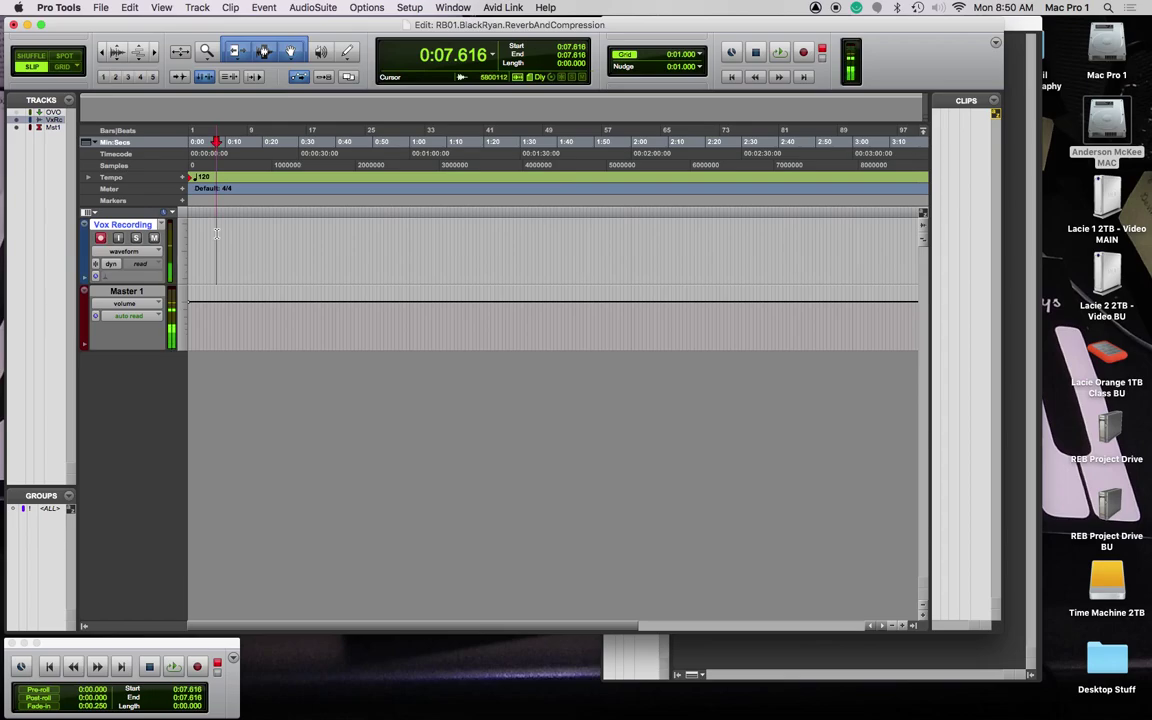
pyautogui.press('Return')
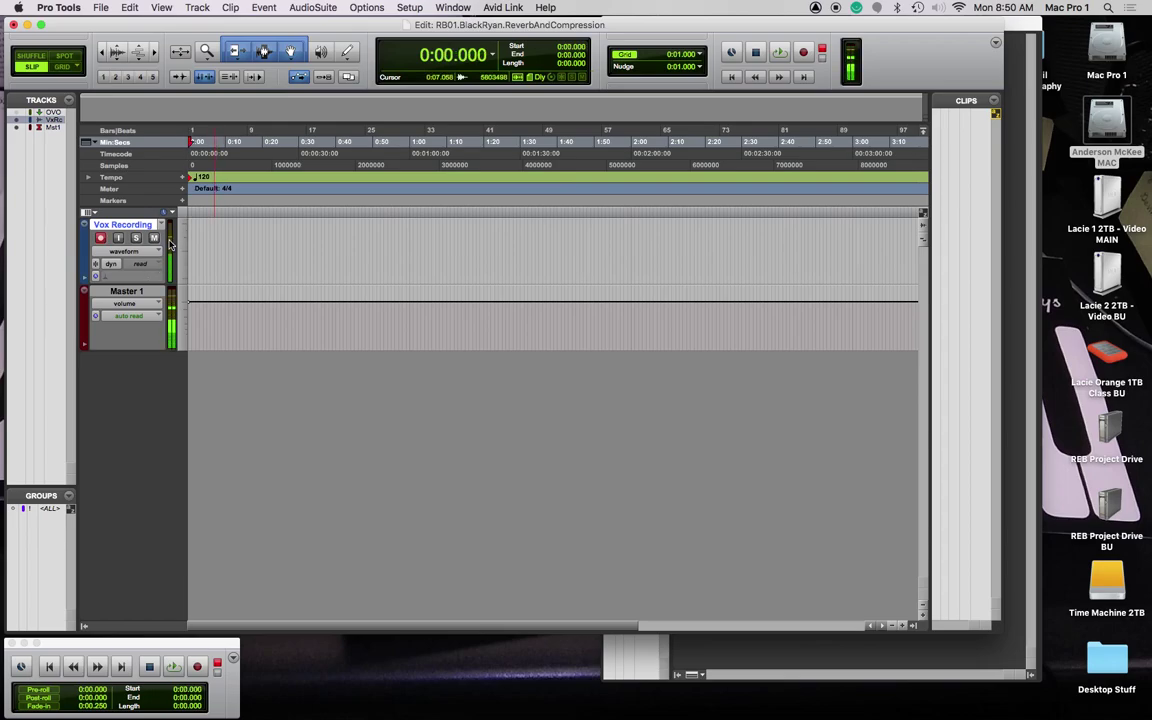
pyautogui.press('super+equal')
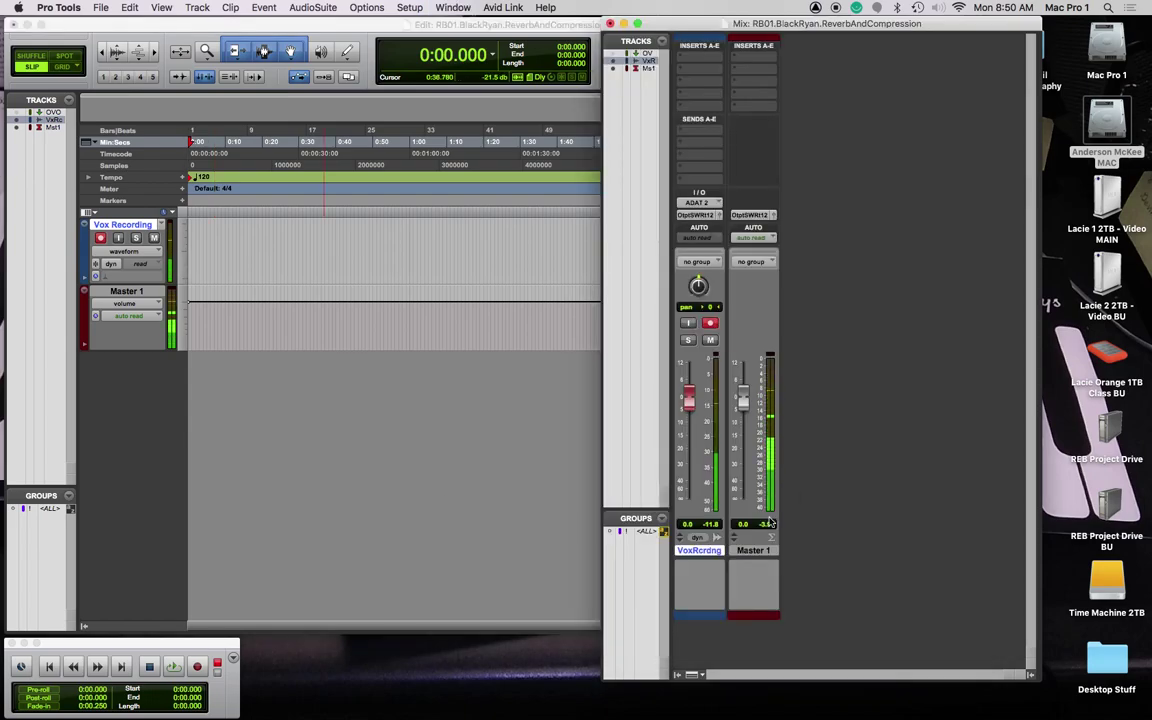
pyautogui.moveTo(689, 398); pyautogui.dragTo(689, 470)
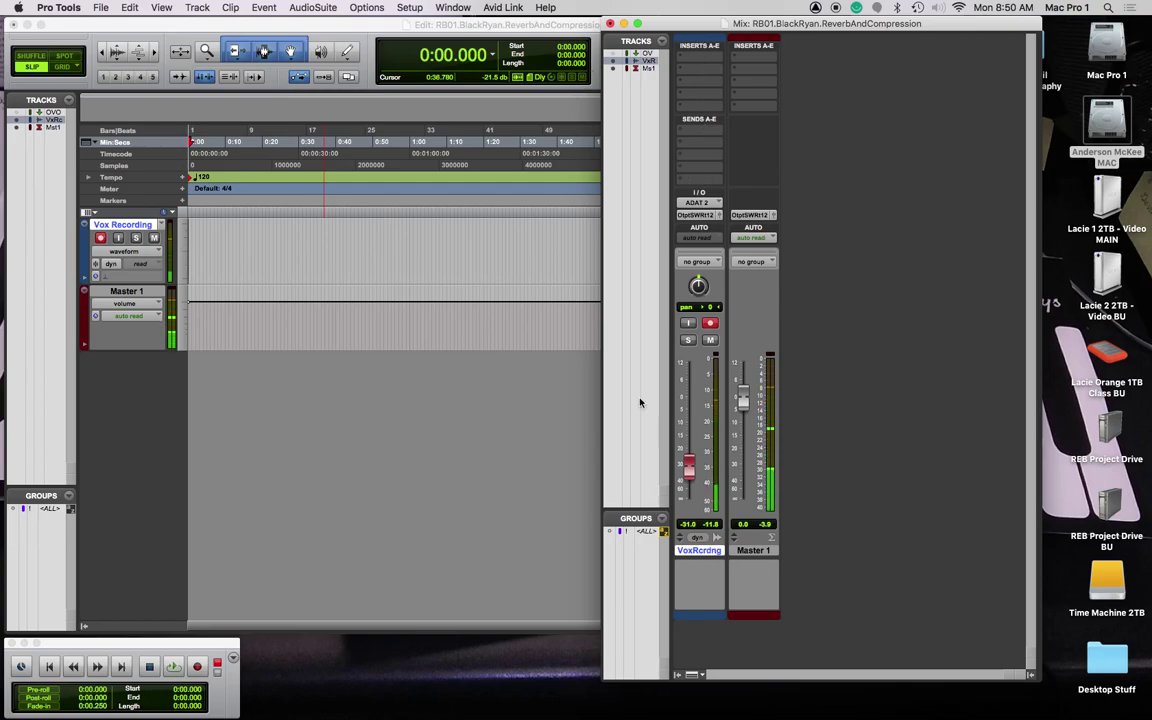
pyautogui.click(194, 229)
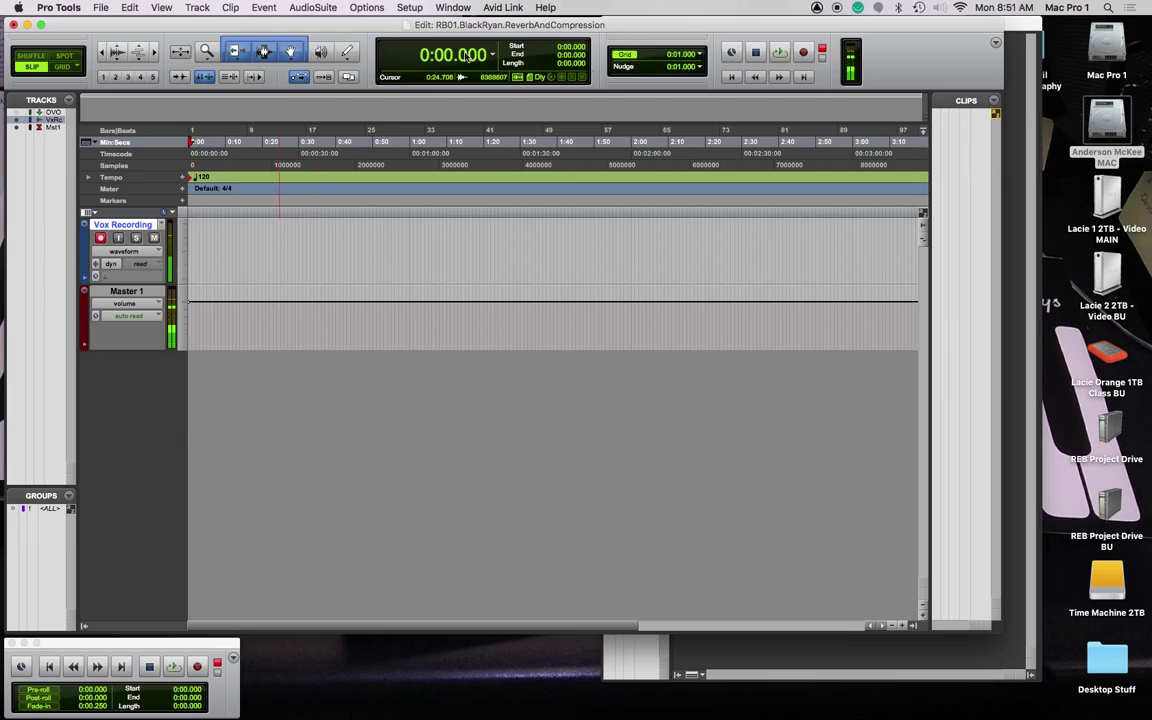
# Step: Record the first vocal take from the start, then place the next start at 0:10.402
pyautogui.click(806, 53)
pyautogui.click(780, 54)
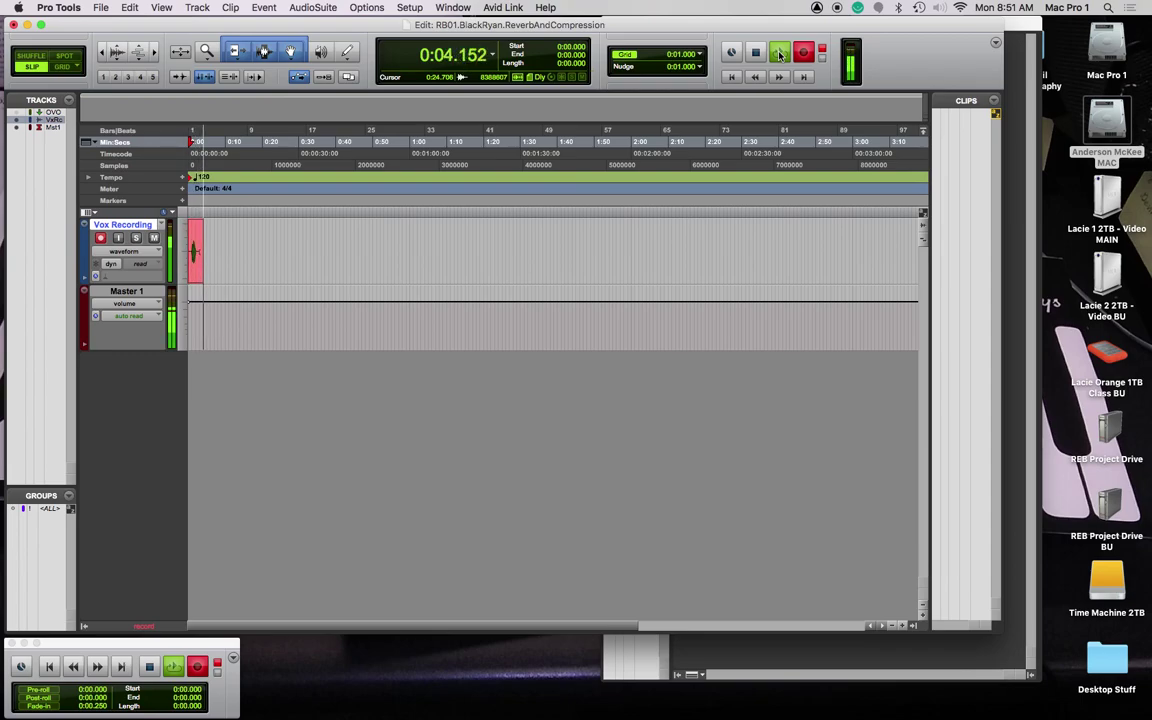
pyautogui.press('space')
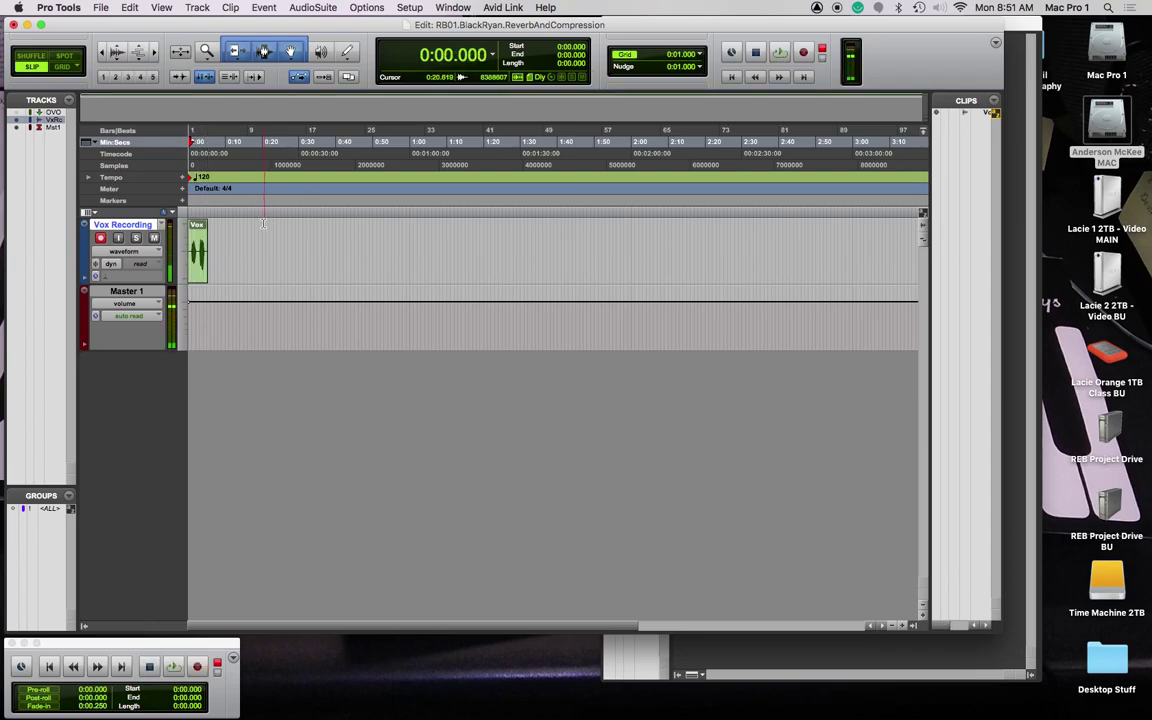
pyautogui.click(265, 234)
pyautogui.click(252, 237)
pyautogui.click(231, 238)
pyautogui.click(226, 238)
pyautogui.click(229, 238)
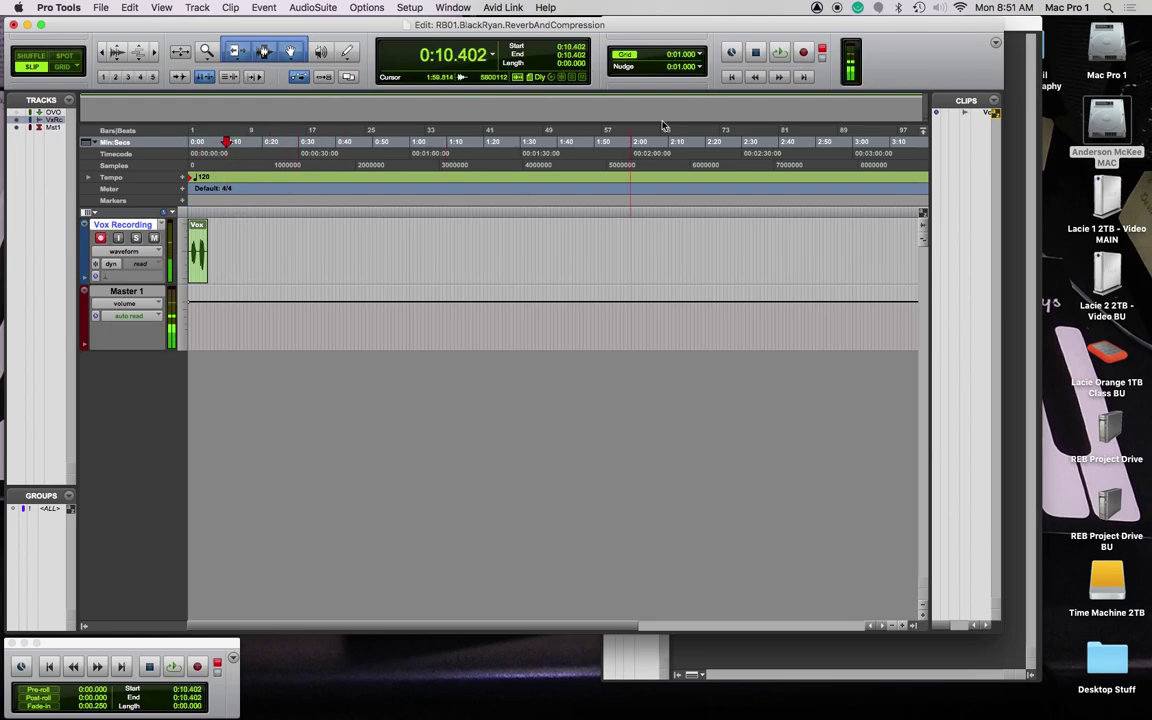
# Step: Record a second vocal take from 0:10.402 and a third from 0:18.947
pyautogui.click(804, 52)
pyautogui.click(780, 52)
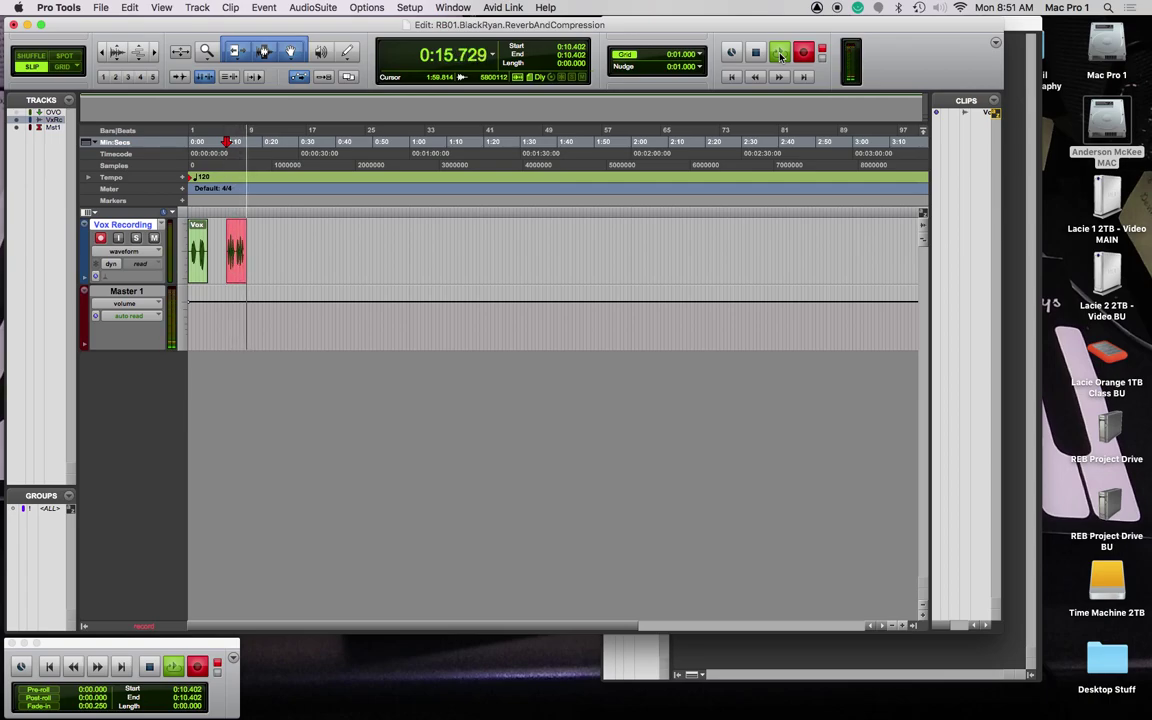
pyautogui.click(780, 56)
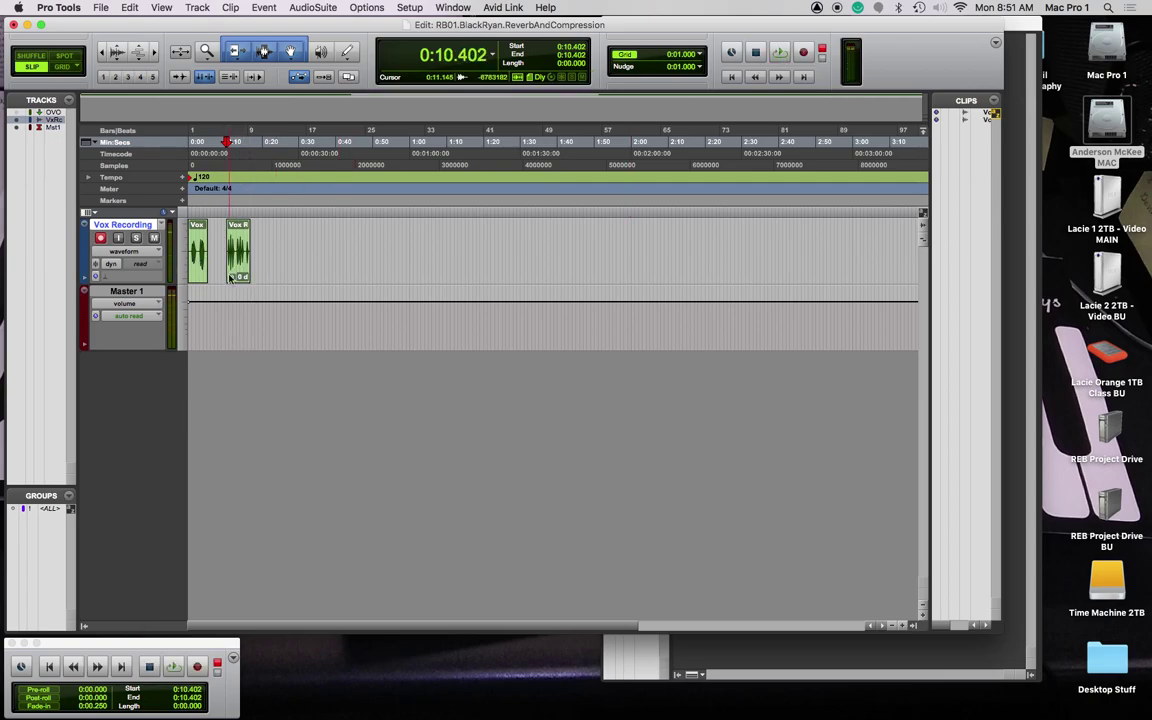
pyautogui.click(804, 56)
pyautogui.press('space')
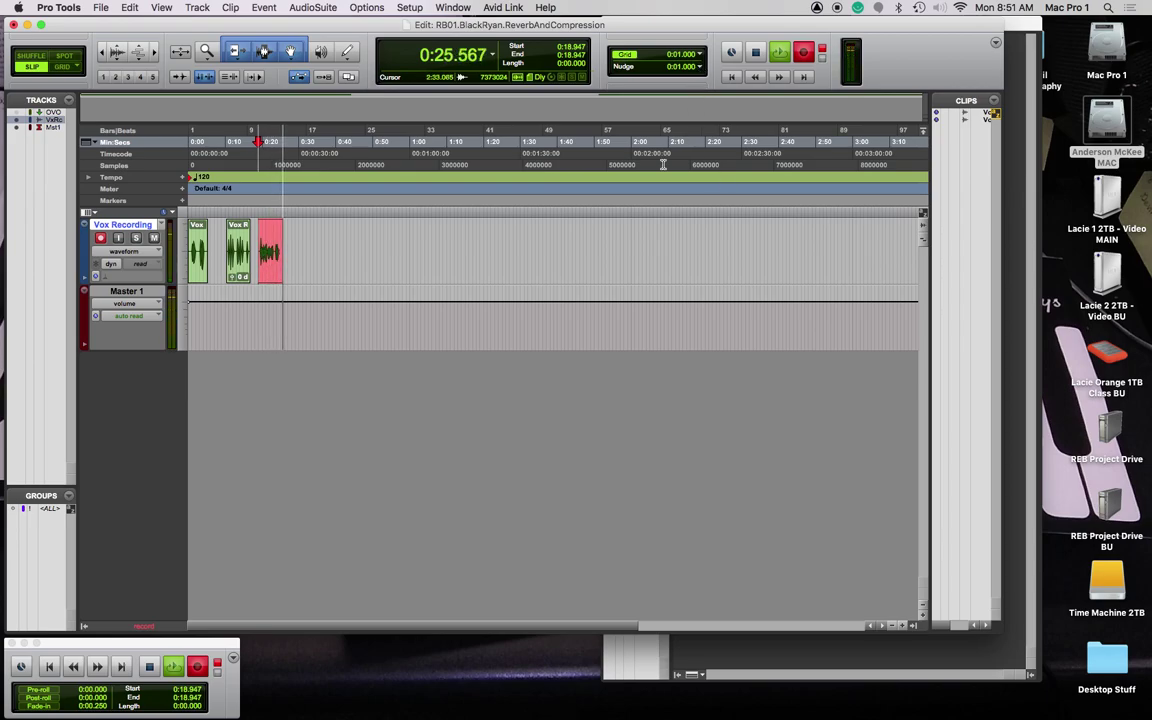
pyautogui.press('space')
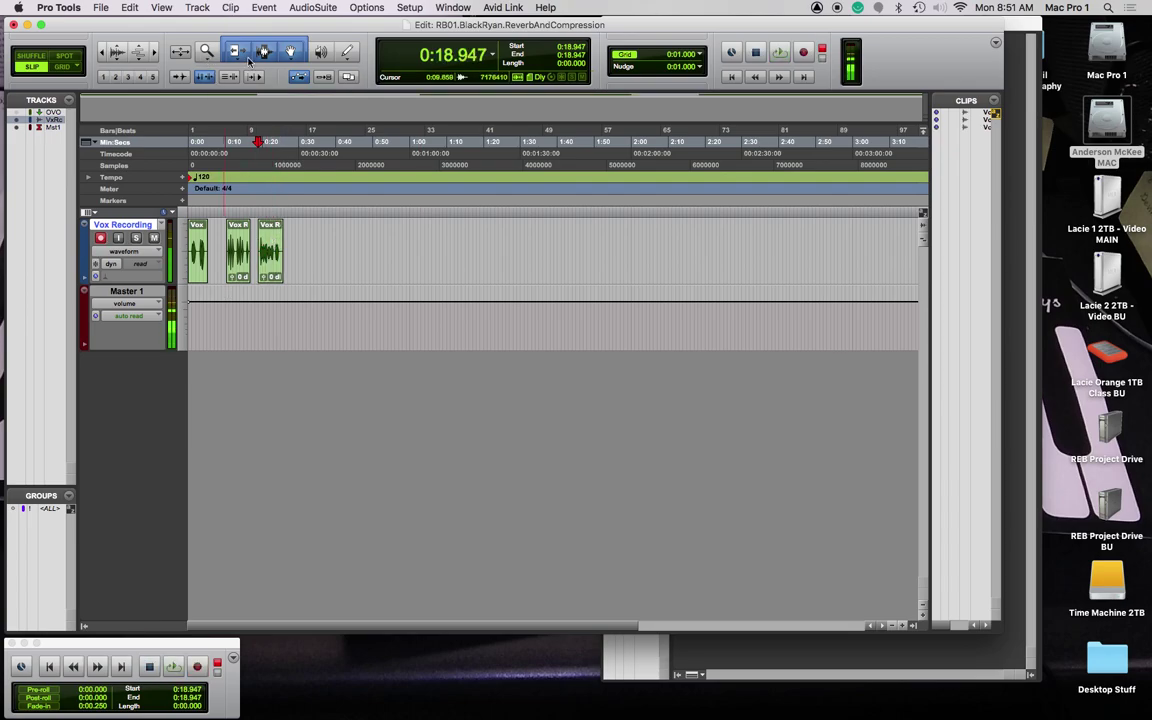
# Step: Cycle the edit tools back to the combined Smart Tool
pyautogui.press('Escape')
pyautogui.press('Escape')
pyautogui.press('Escape')
pyautogui.press('Escape')
pyautogui.press('Escape')
pyautogui.press('Escape')
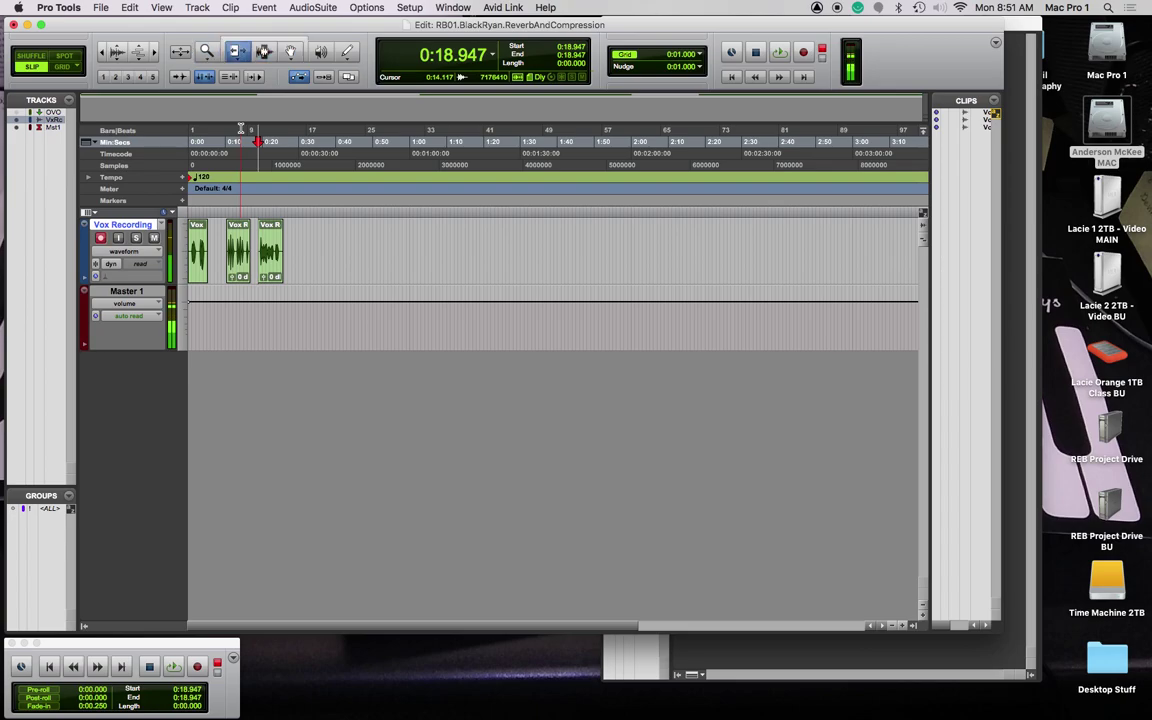
pyautogui.press('Escape')
pyautogui.press('Escape')
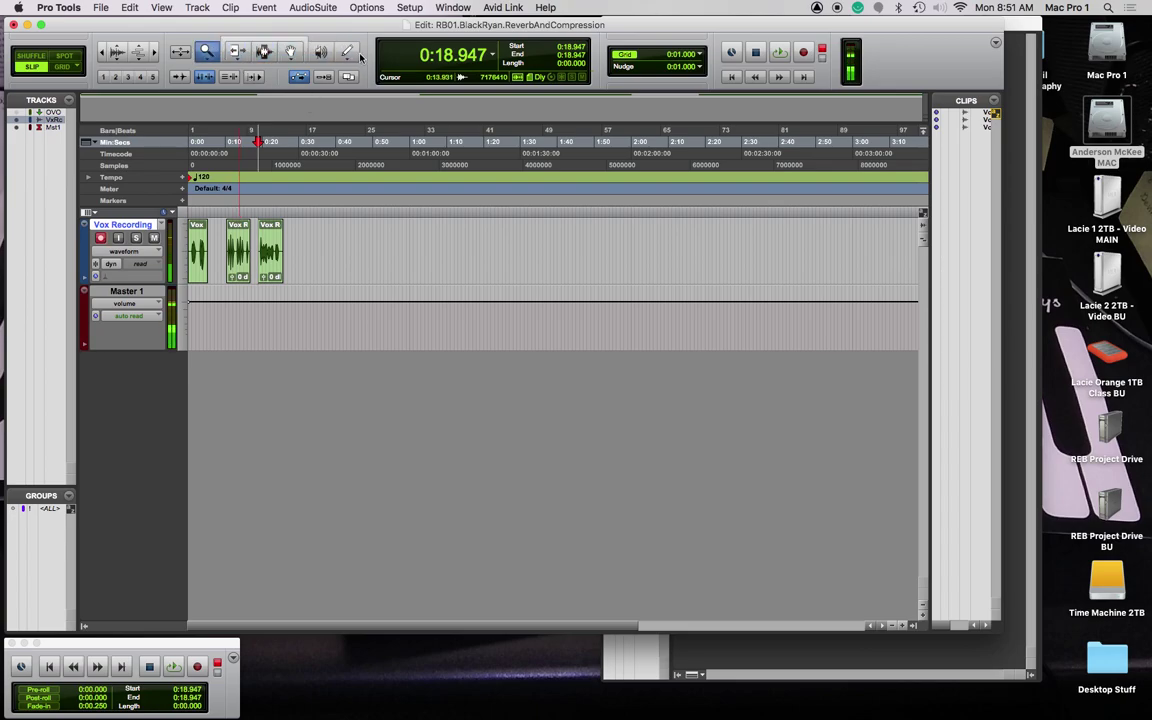
pyautogui.press('Escape')
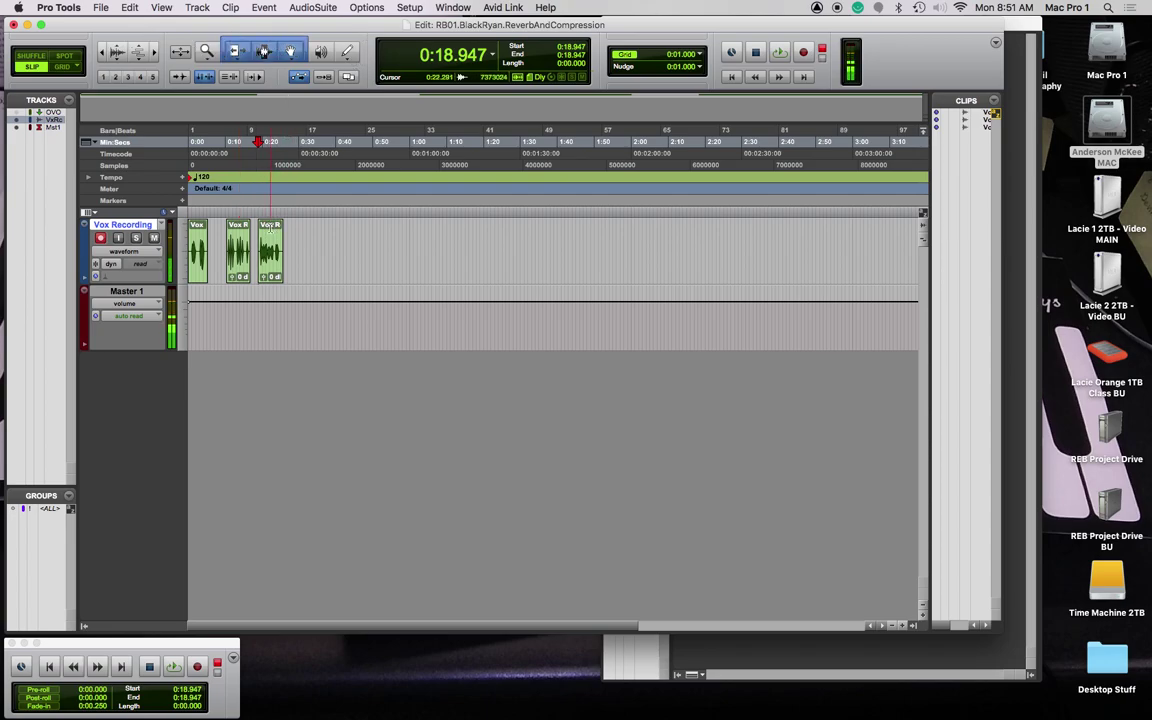
# Step: Select the third vocal clip and move it later to start at about 0:25.077
pyautogui.moveTo(268, 232); pyautogui.dragTo(276, 232)
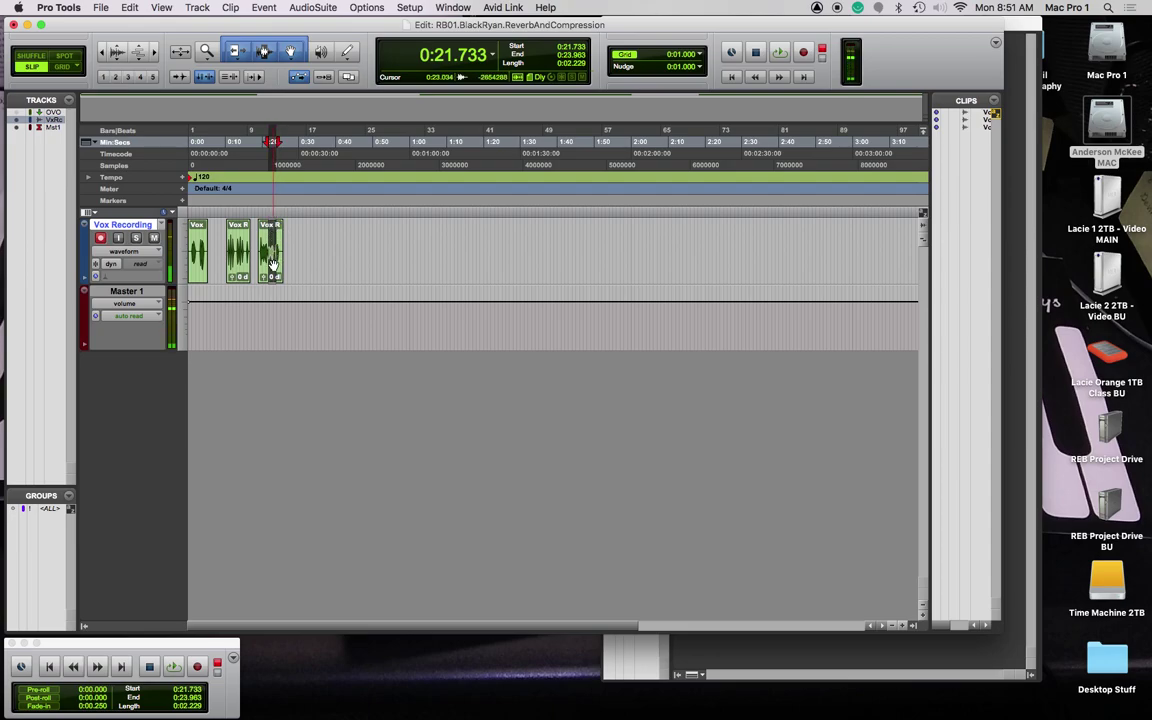
pyautogui.doubleClick(265, 260)
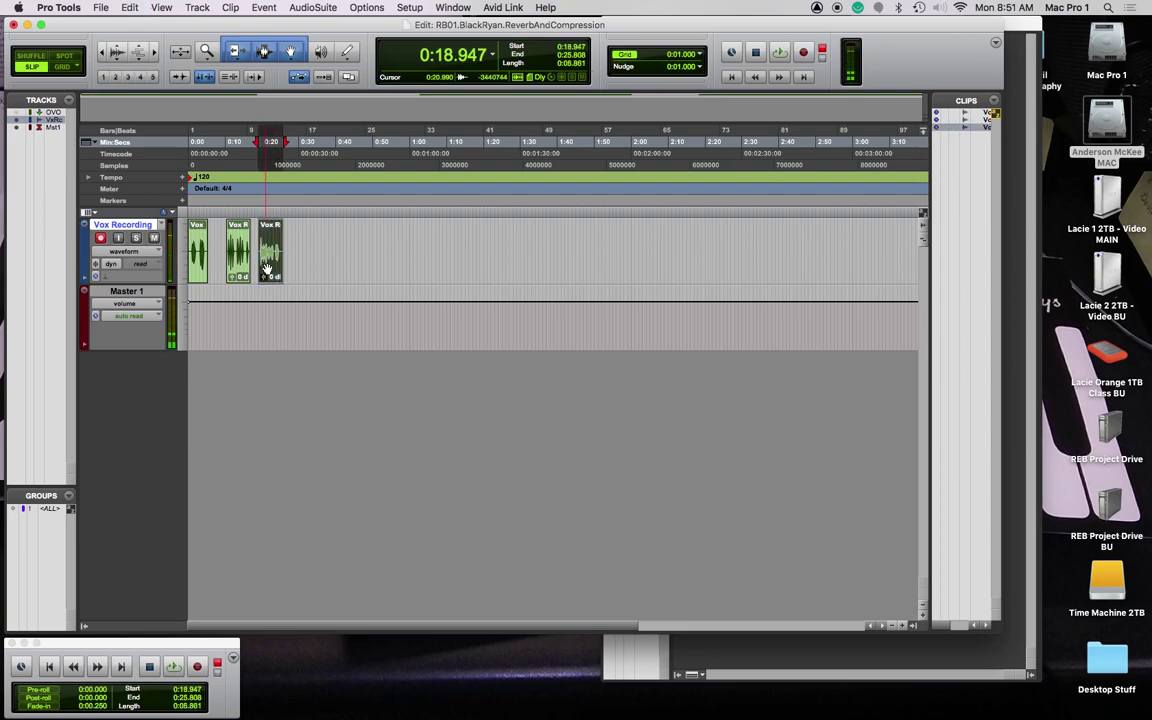
pyautogui.moveTo(282, 260); pyautogui.dragTo(292, 258)
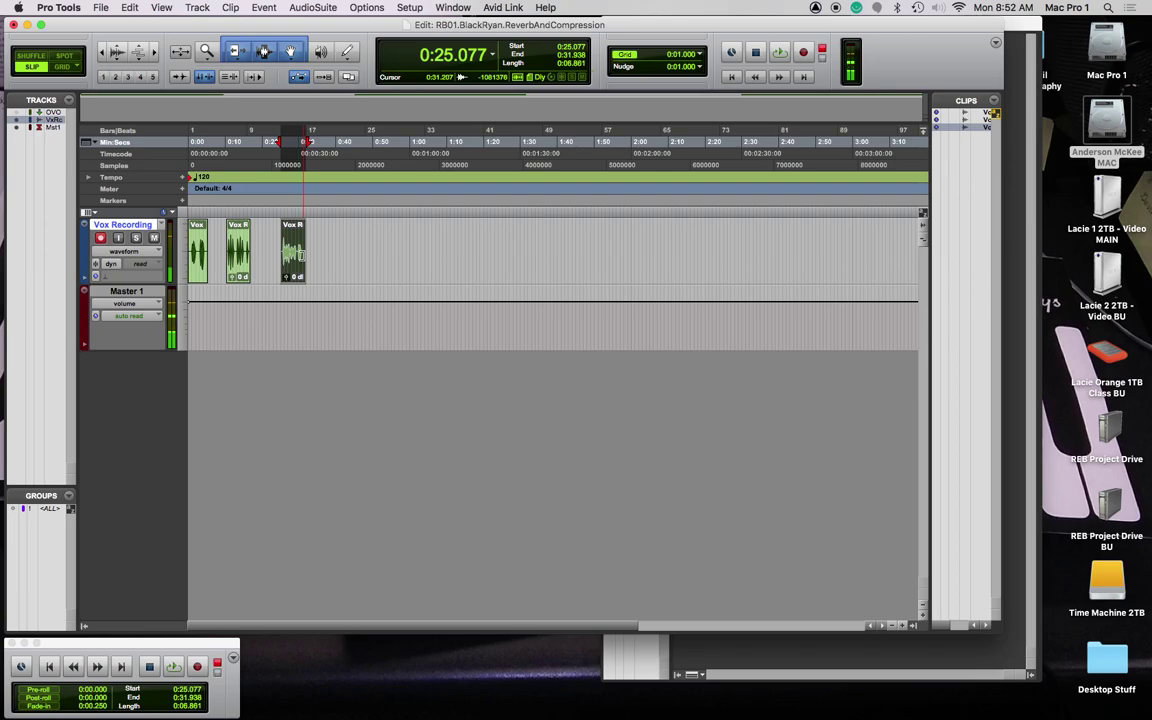
# Step: Zoom in and trim the start and end of Vox Recording_03, removing its fades
pyautogui.press('super+bracketright')
pyautogui.press('super+bracketright')
pyautogui.press('super+bracketright')
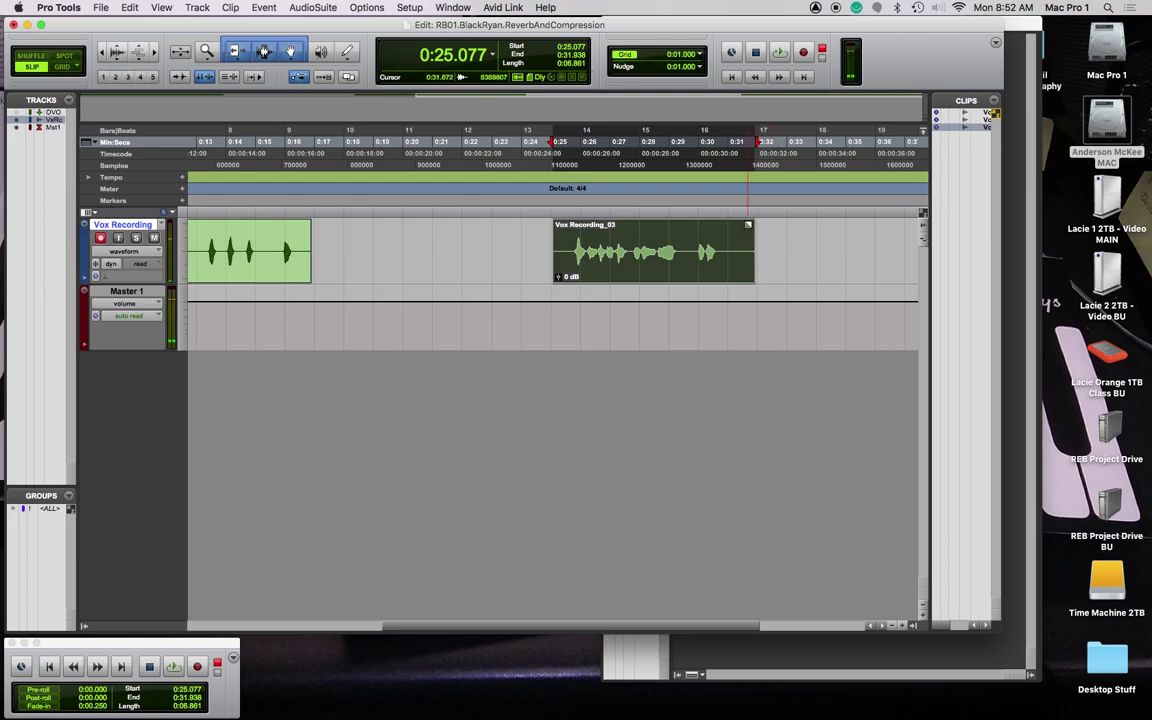
pyautogui.moveTo(748, 224); pyautogui.dragTo(698, 250)
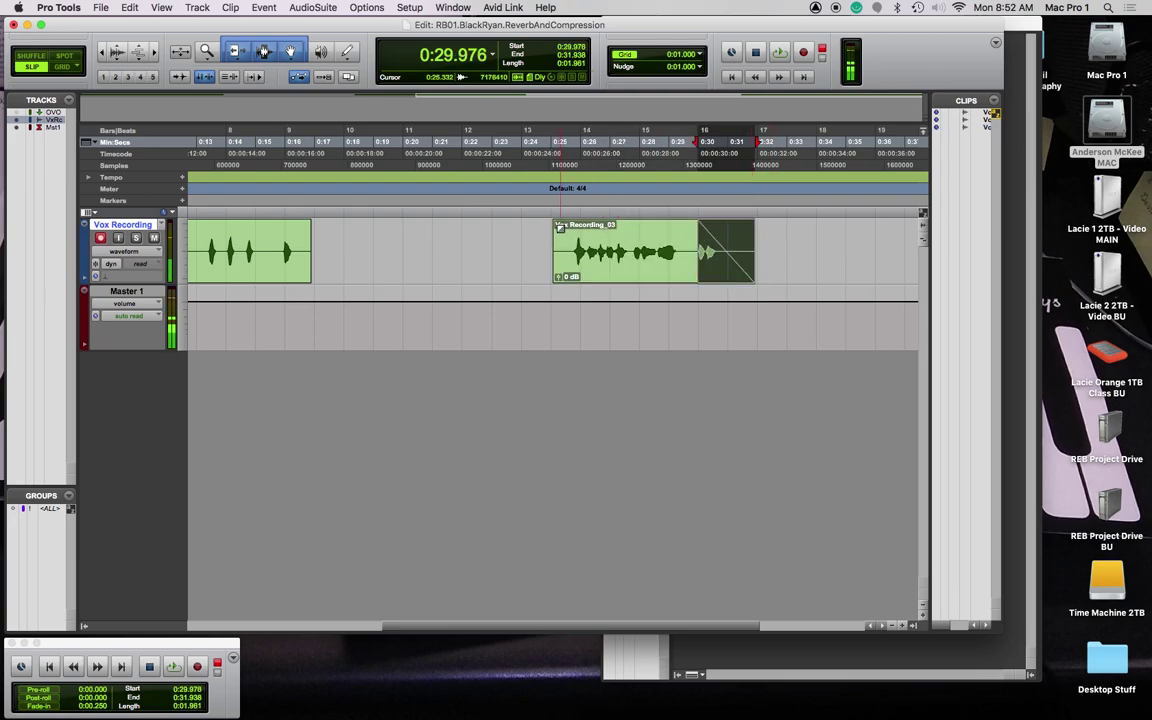
pyautogui.moveTo(554, 223); pyautogui.dragTo(578, 265)
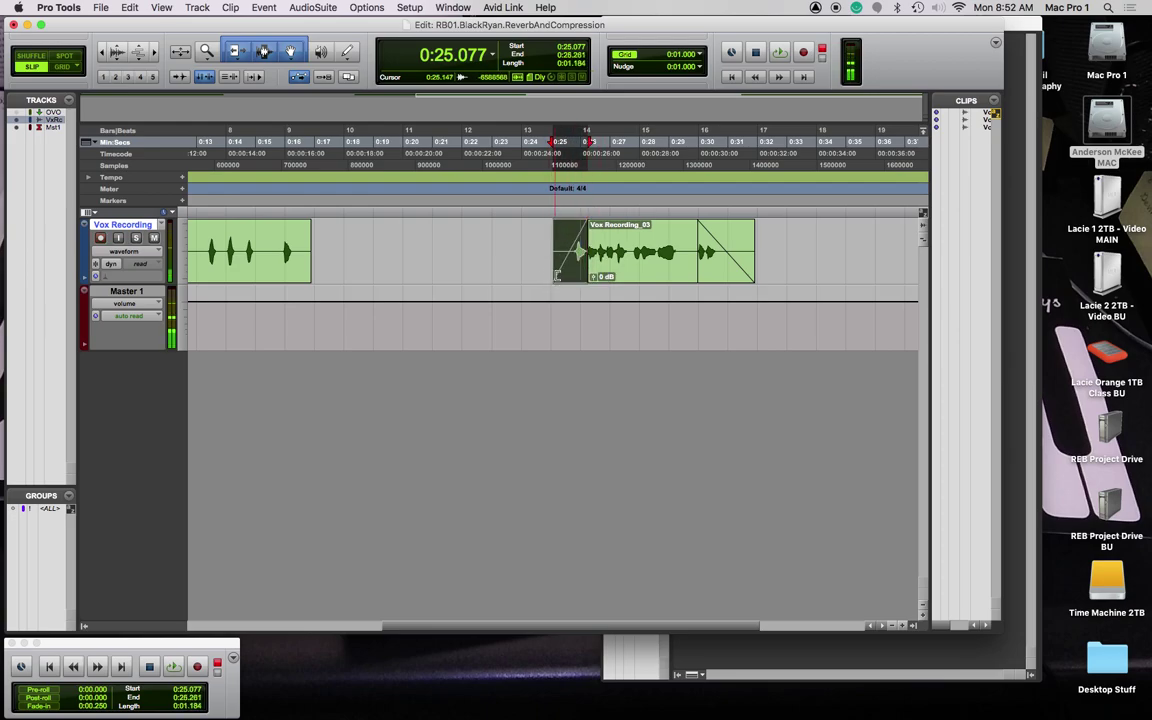
pyautogui.moveTo(558, 270); pyautogui.dragTo(578, 270)
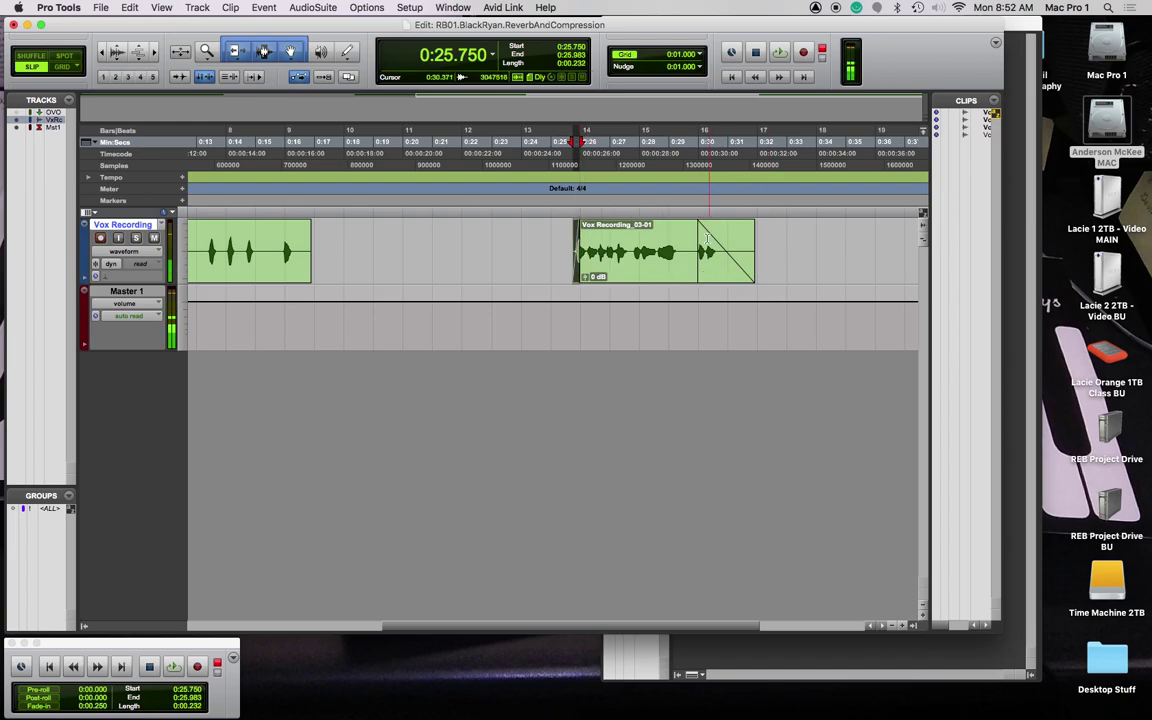
pyautogui.moveTo(702, 265)
pyautogui.mouseDown()
pyautogui.moveTo(745, 270)
pyautogui.moveTo(722, 272)
pyautogui.mouseUp()
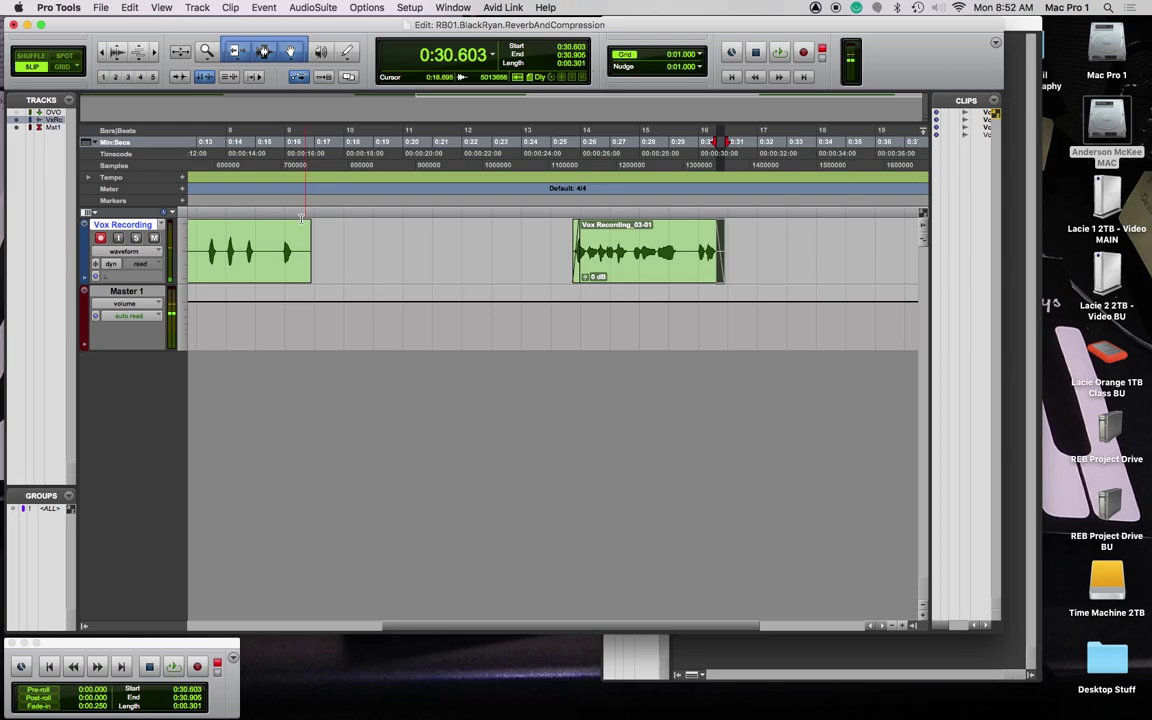
# Step: Trim the start of Vox Recording_02 later
pyautogui.moveTo(300, 224); pyautogui.dragTo(298, 225)
pyautogui.hscroll(-10, 302, 248)
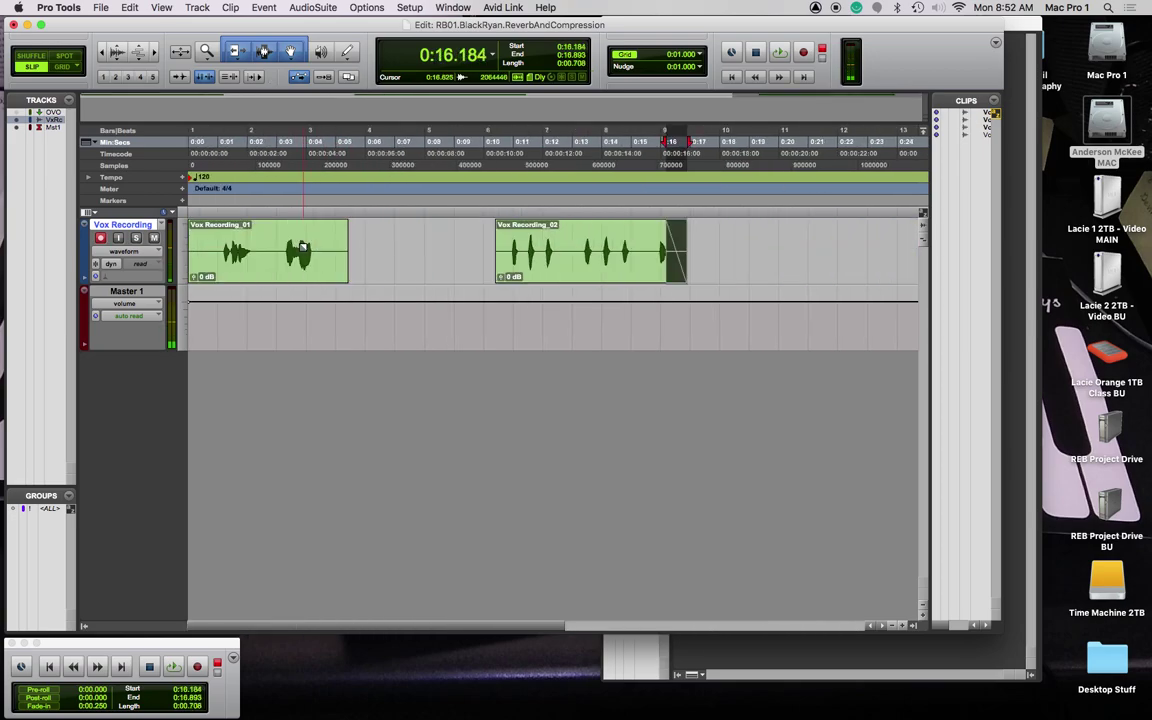
pyautogui.moveTo(497, 260); pyautogui.dragTo(509, 260)
# Step: Trim the first vocal clip to run from about 0:01.068 to 0:04.435
pyautogui.moveTo(349, 224); pyautogui.dragTo(345, 225)
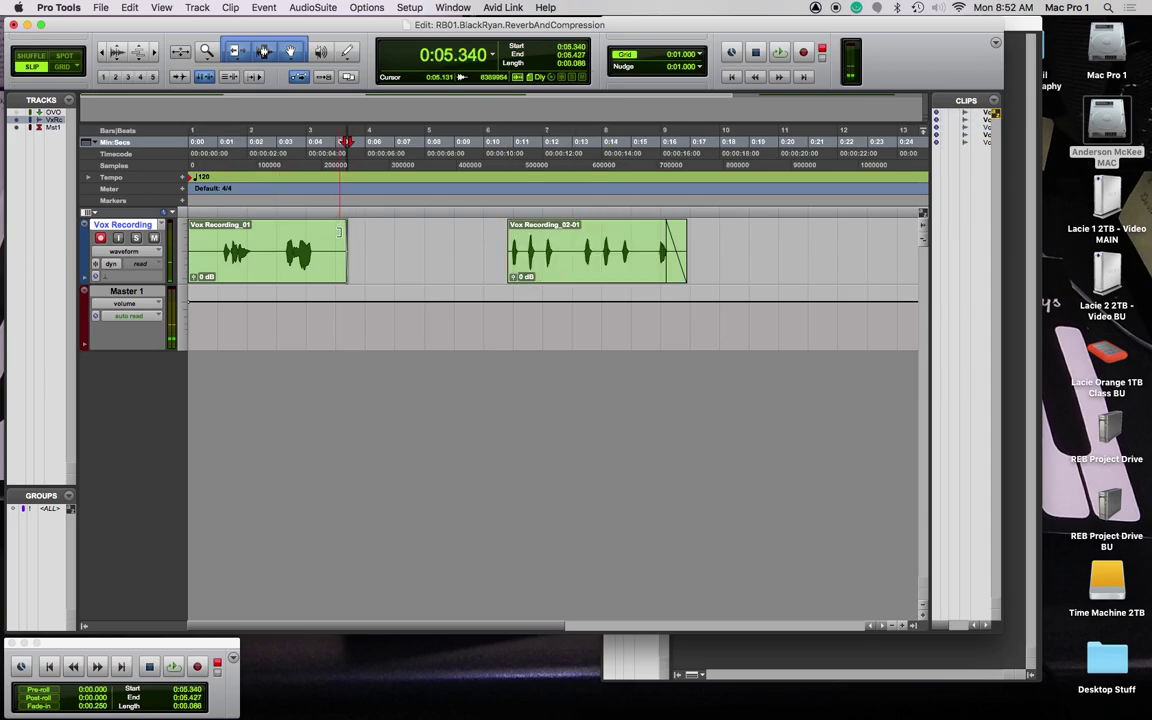
pyautogui.hotkey('shift', 'Return')
pyautogui.moveTo(345, 226); pyautogui.dragTo(327, 276)
pyautogui.moveTo(191, 251); pyautogui.dragTo(223, 218)
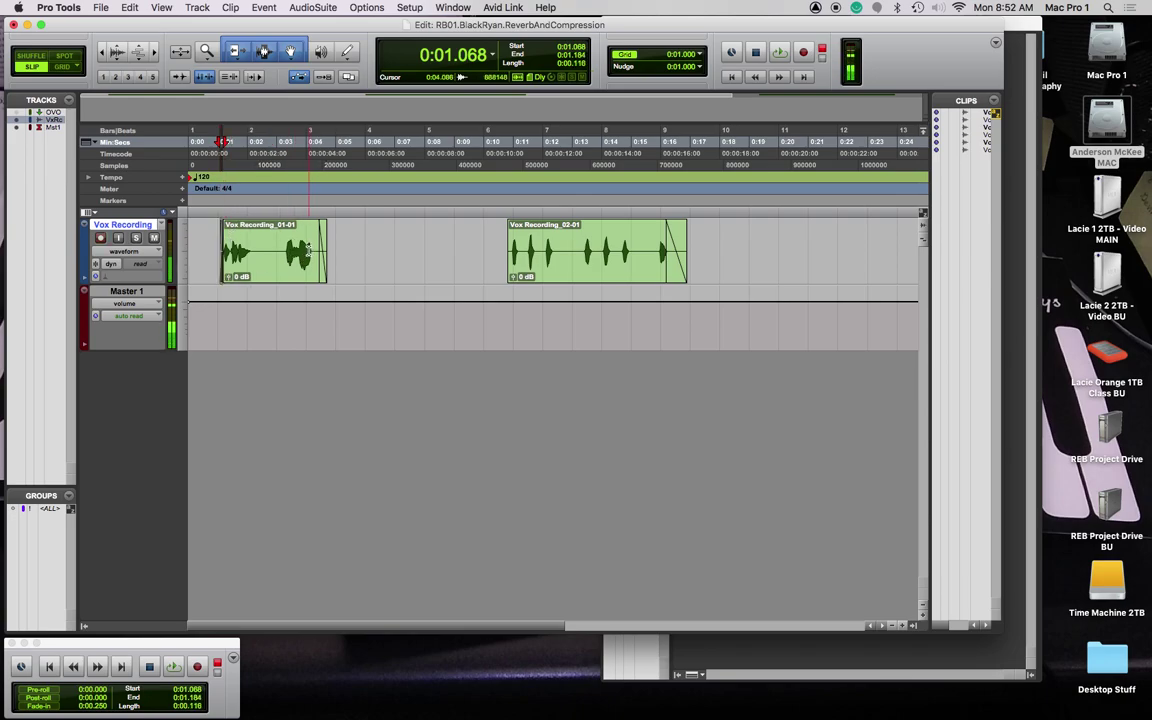
pyautogui.press('F7')
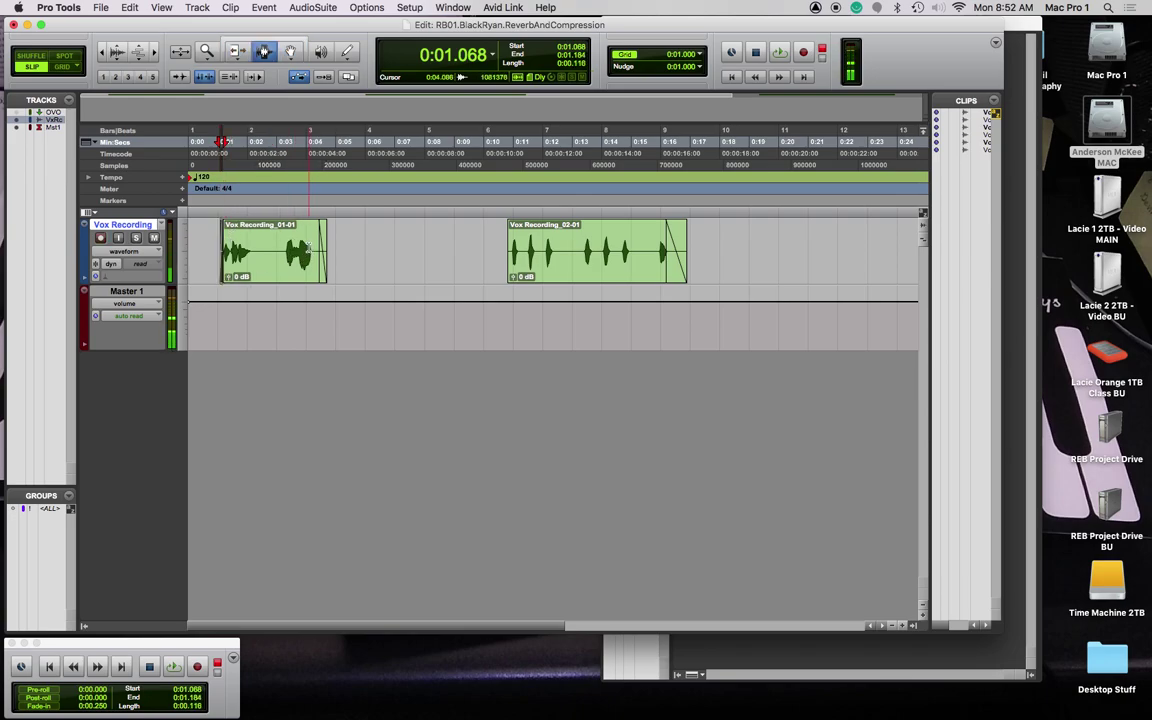
pyautogui.press('super+bracketleft')
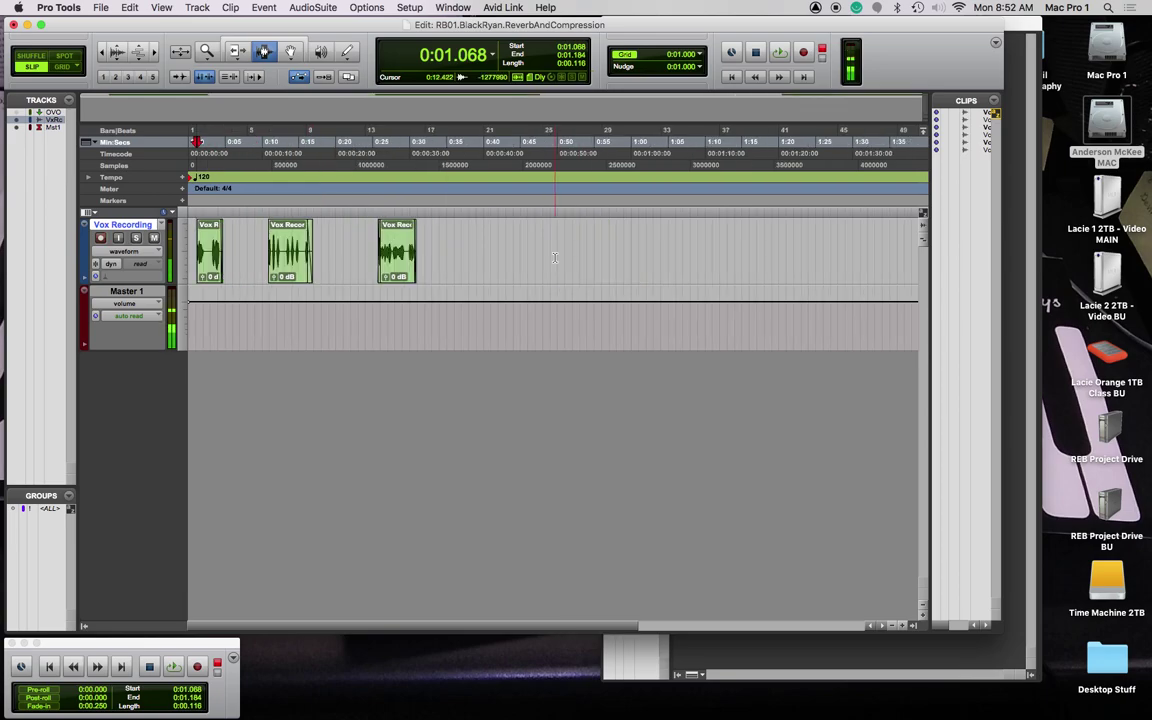
# Step: Move the second vocal clip to about 0:08.5 and the third to 0:18.877
pyautogui.click(382, 206)
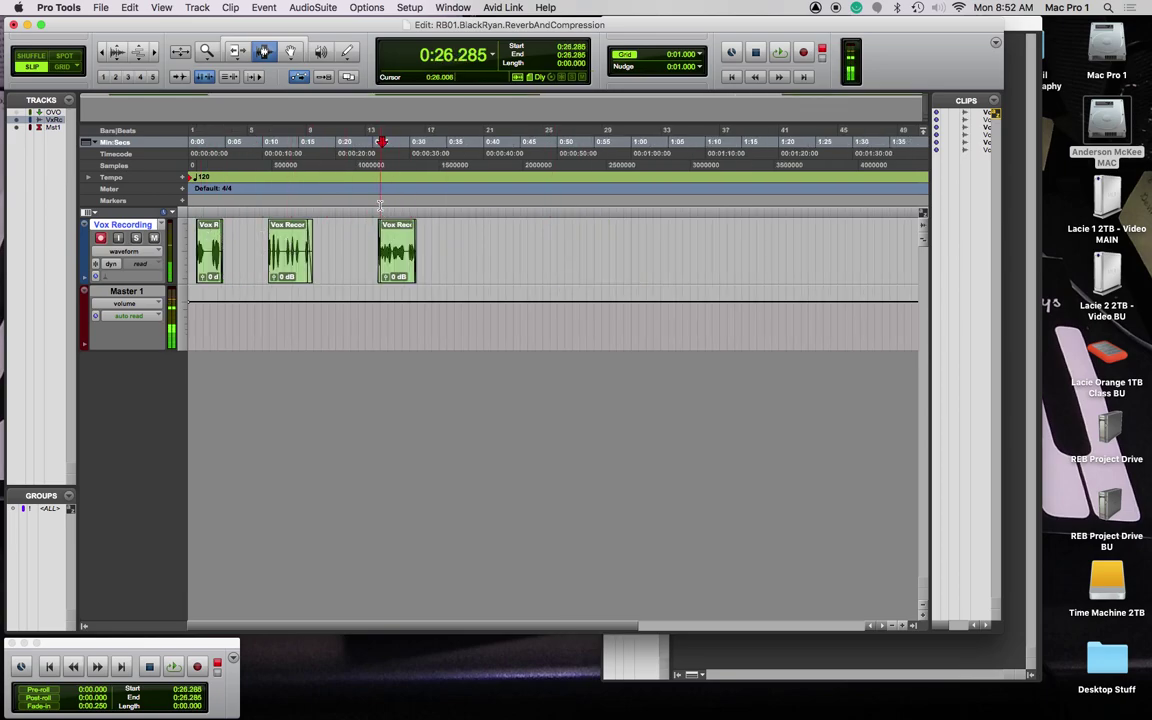
pyautogui.press('F8')
pyautogui.click(205, 262)
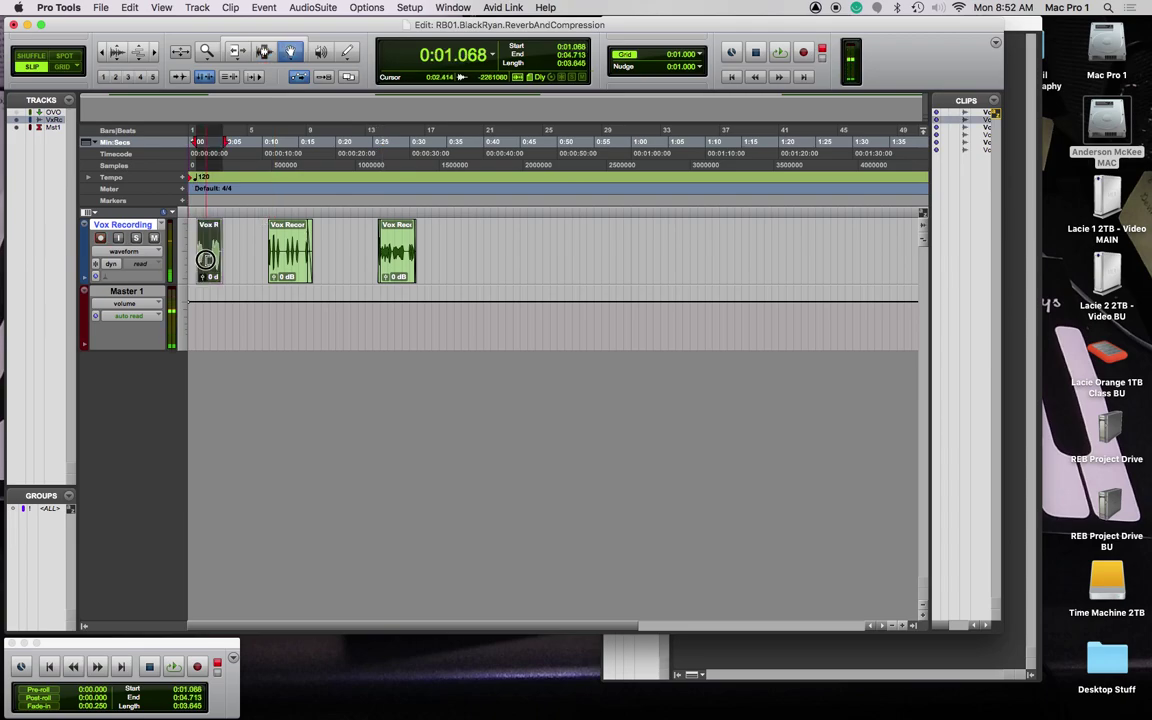
pyautogui.click(290, 262)
pyautogui.moveTo(290, 262)
pyautogui.mouseDown()
pyautogui.moveTo(262, 232)
pyautogui.moveTo(273, 257)
pyautogui.moveTo(286, 256)
pyautogui.mouseUp()
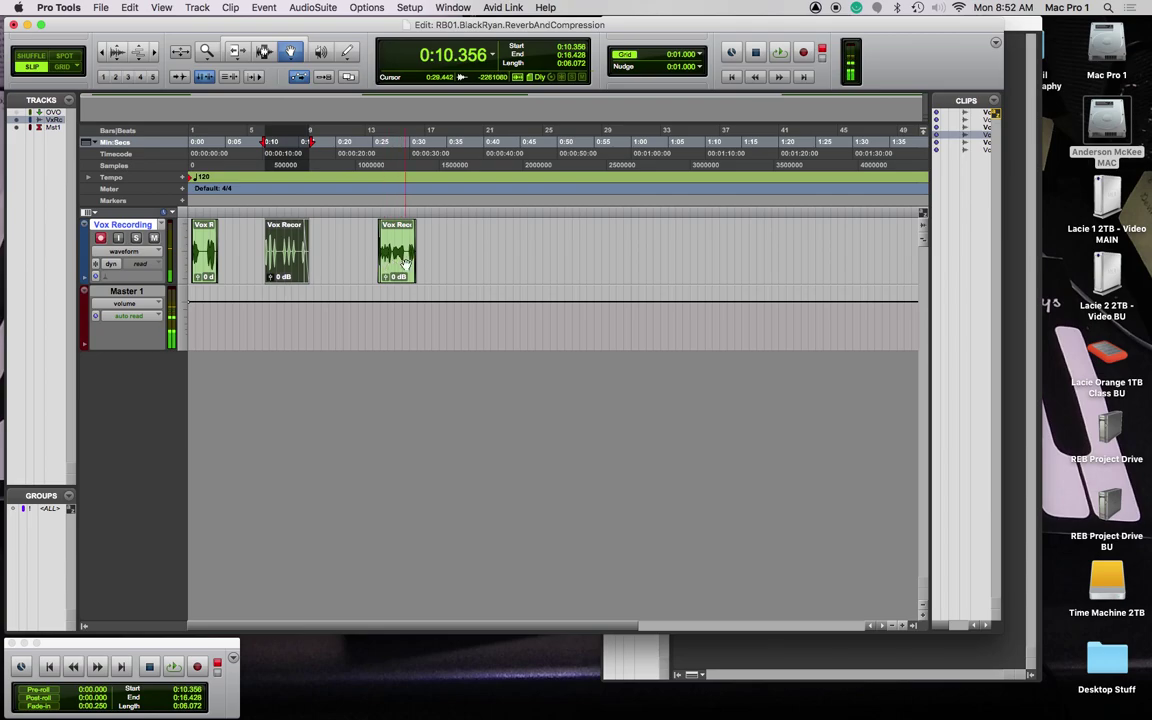
pyautogui.moveTo(399, 264); pyautogui.dragTo(346, 265)
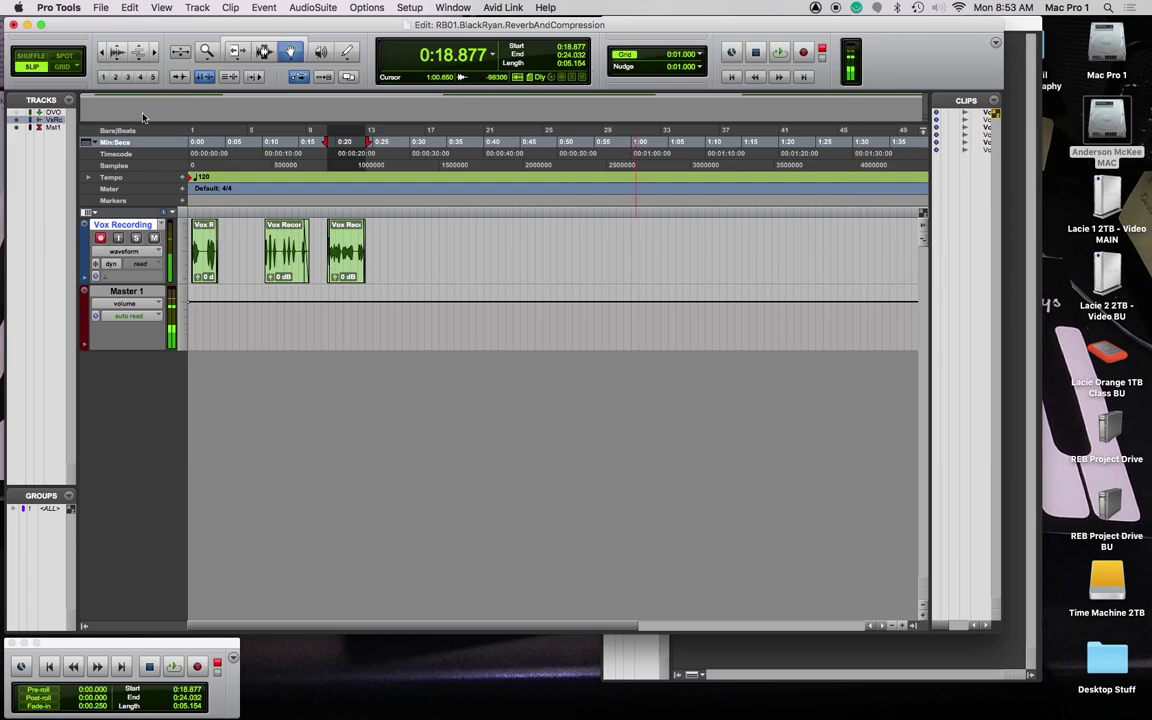
pyautogui.press('super+shift+i')
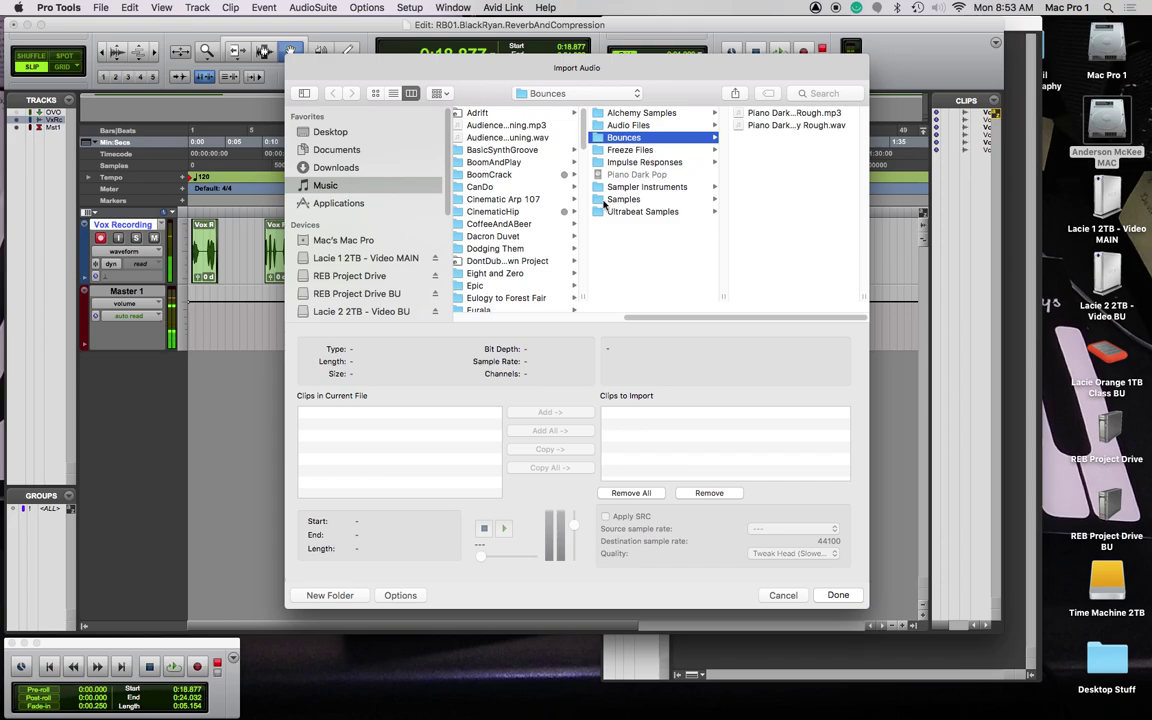
pyautogui.hscroll(-2, 600, 210)
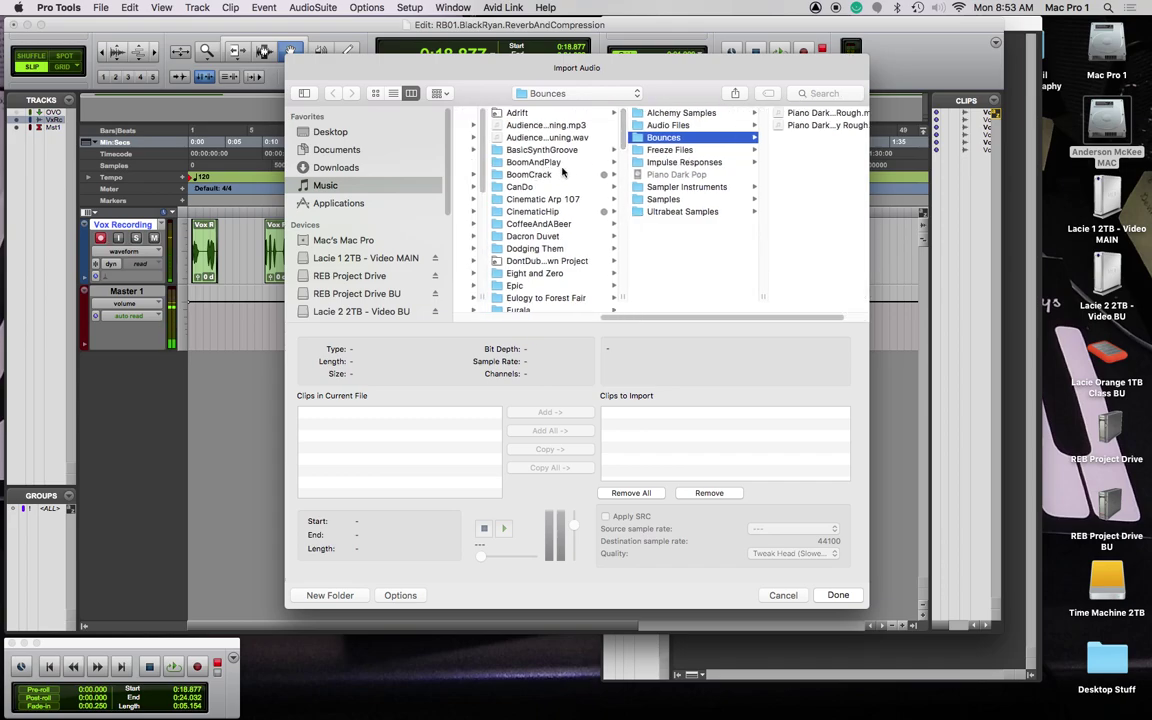
pyautogui.scroll(-10, 531, 310)
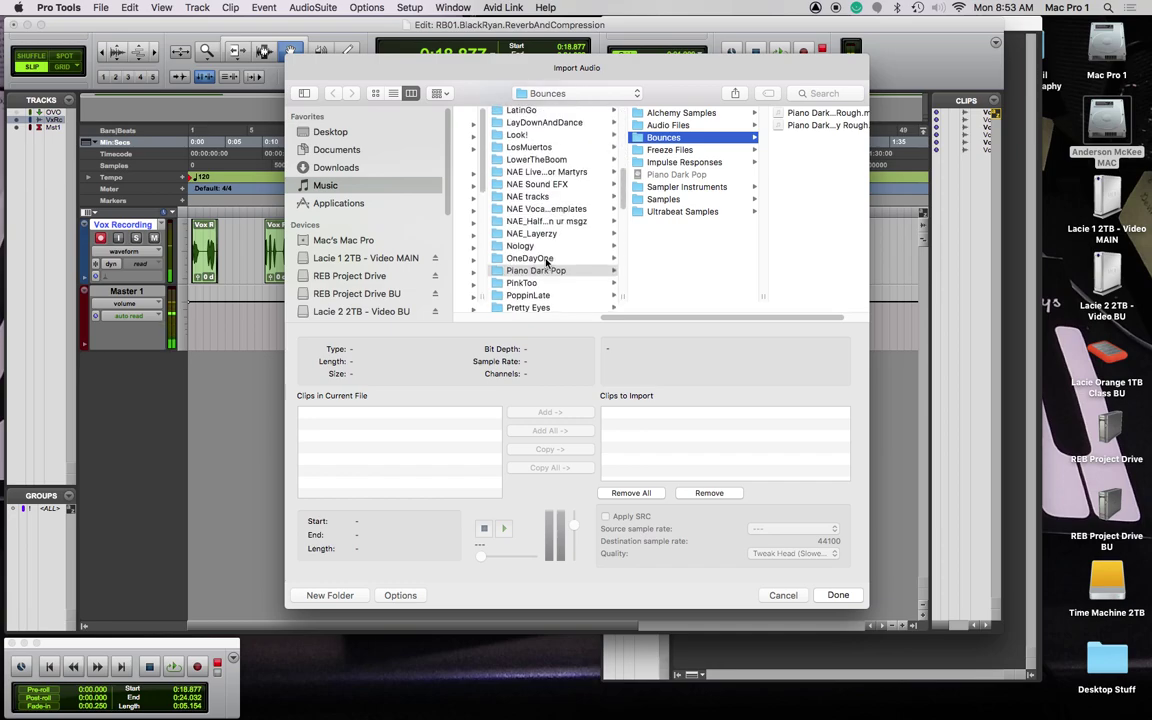
pyautogui.click(555, 259)
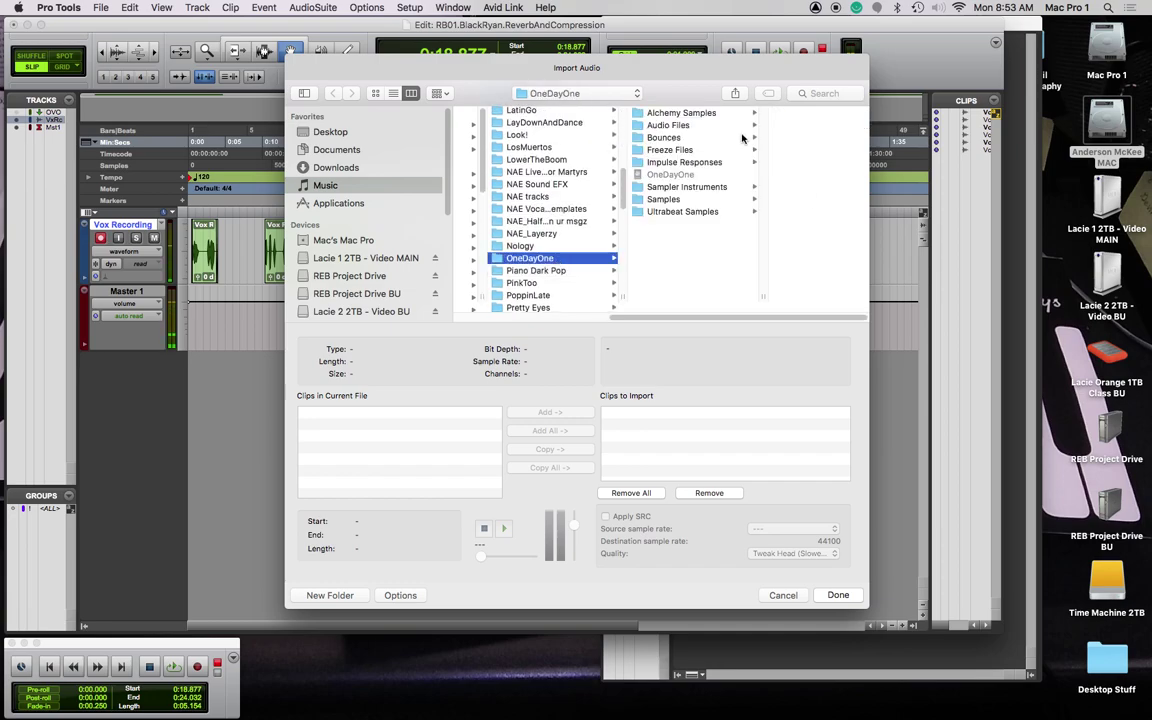
pyautogui.click(667, 139)
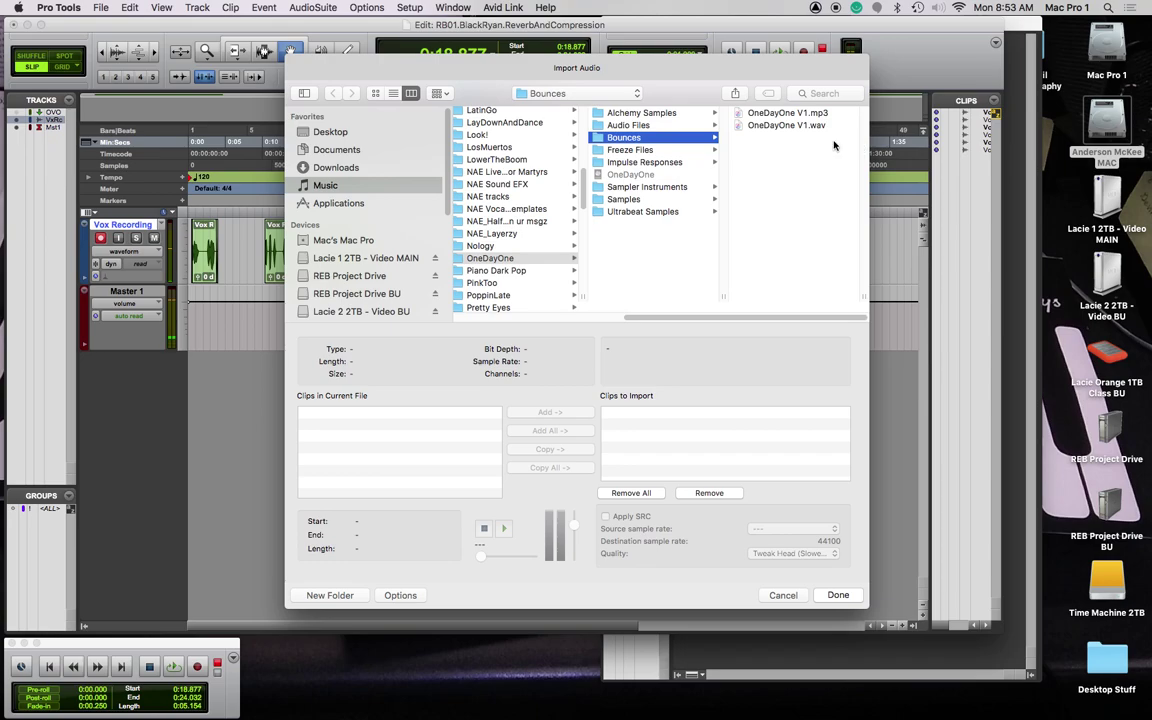
pyautogui.click(770, 114)
pyautogui.click(643, 125)
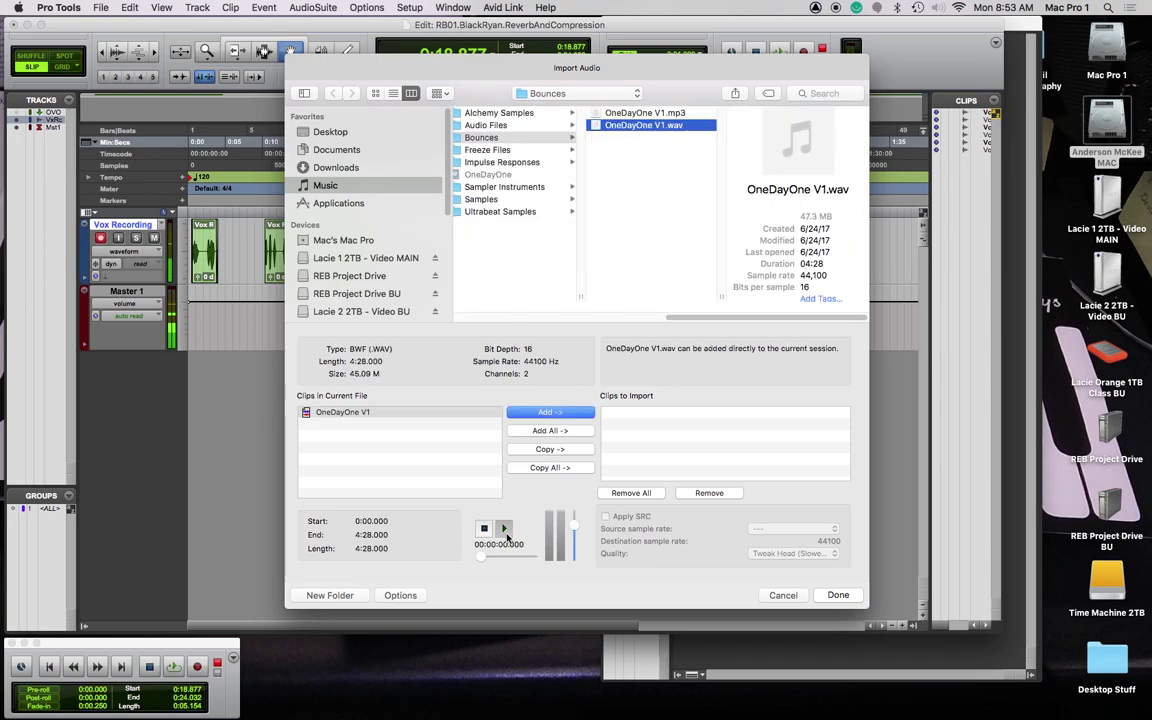
pyautogui.click(505, 532)
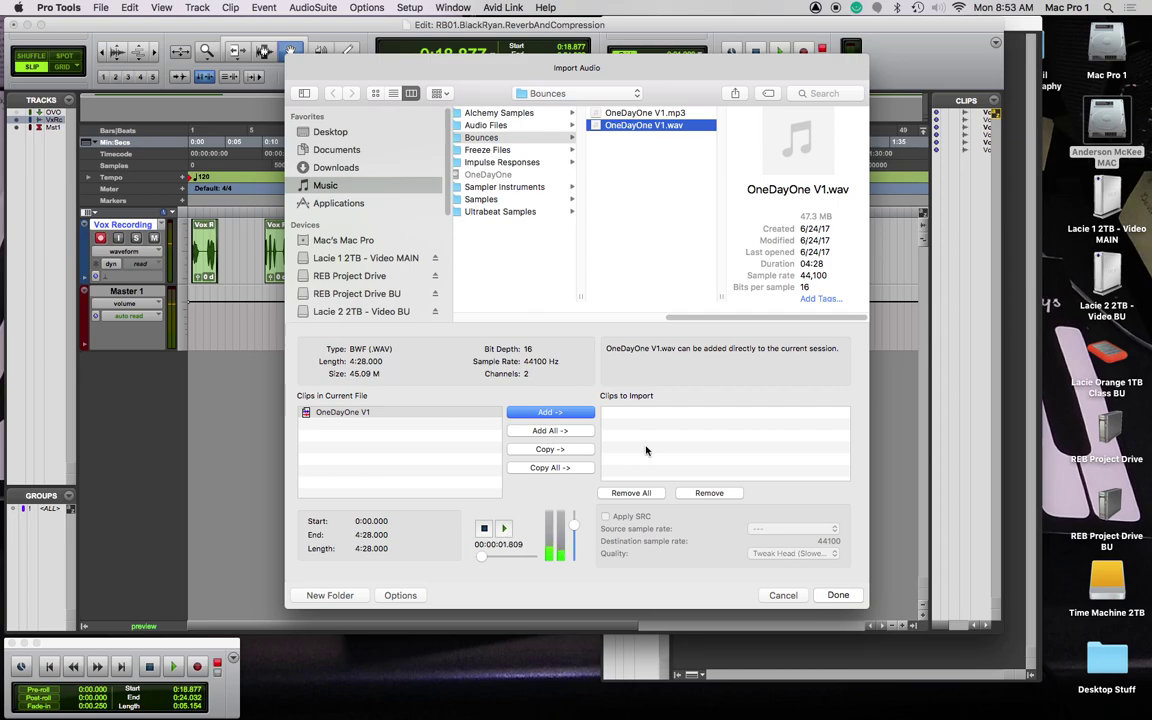
pyautogui.hscroll(-3, 610, 360)
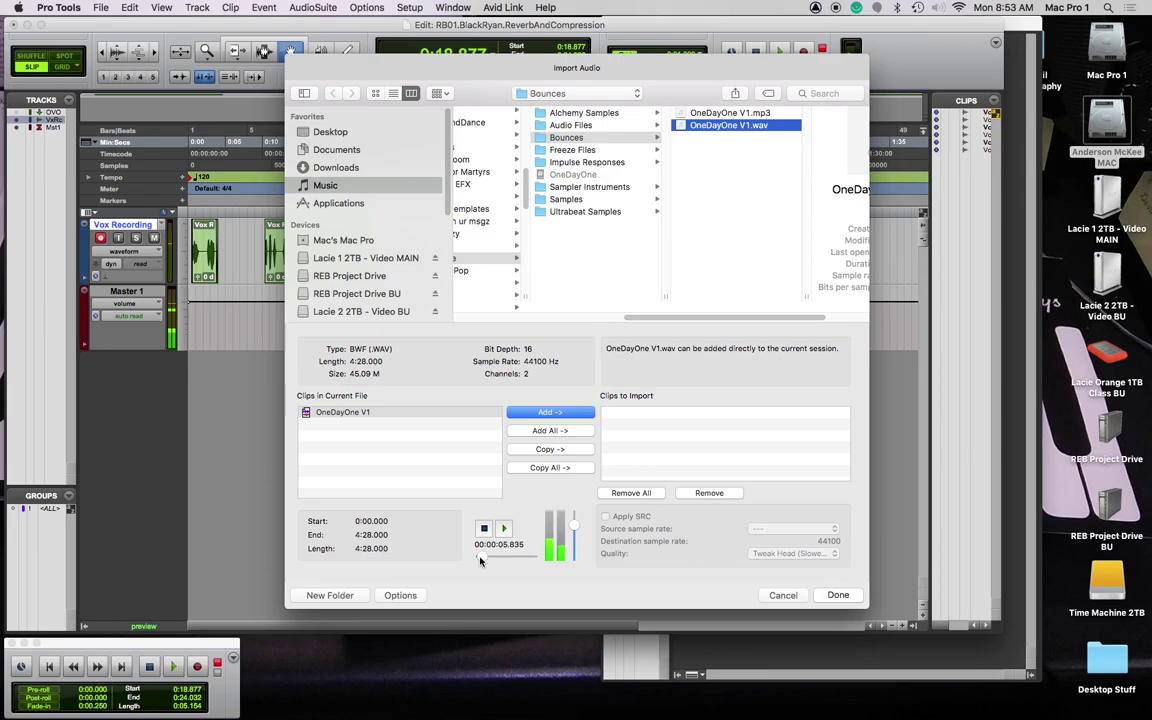
pyautogui.moveTo(480, 560); pyautogui.dragTo(497, 556)
pyautogui.click(485, 530)
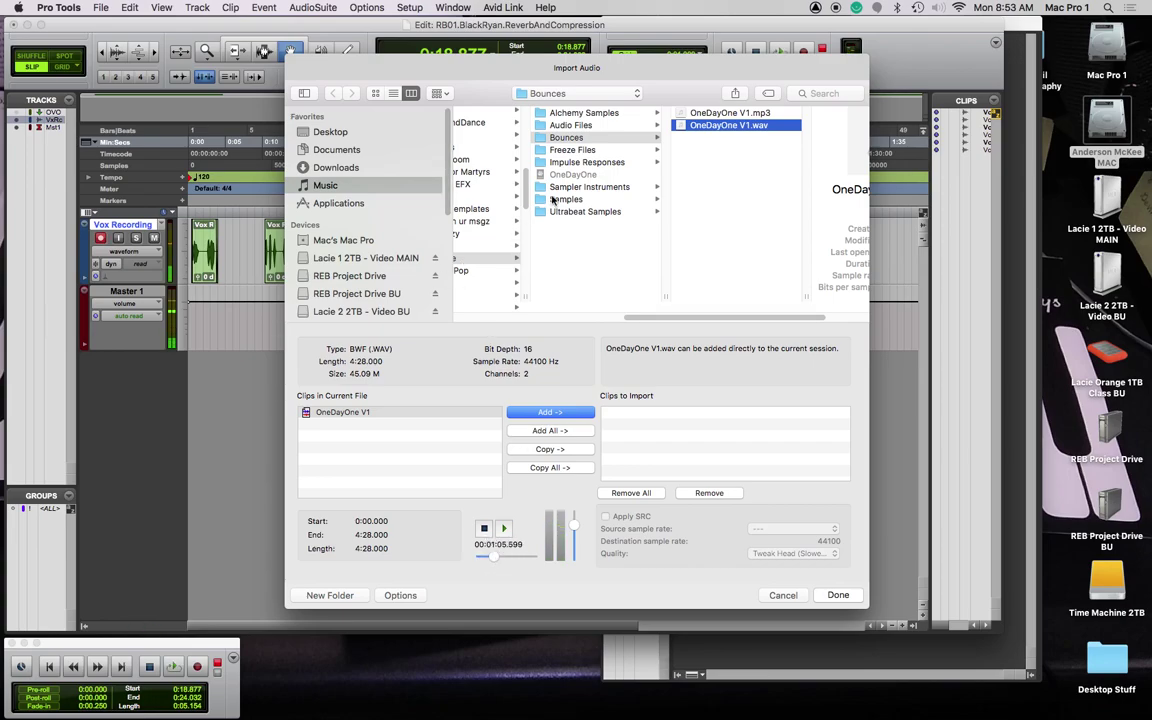
pyautogui.hscroll(-5, 551, 200)
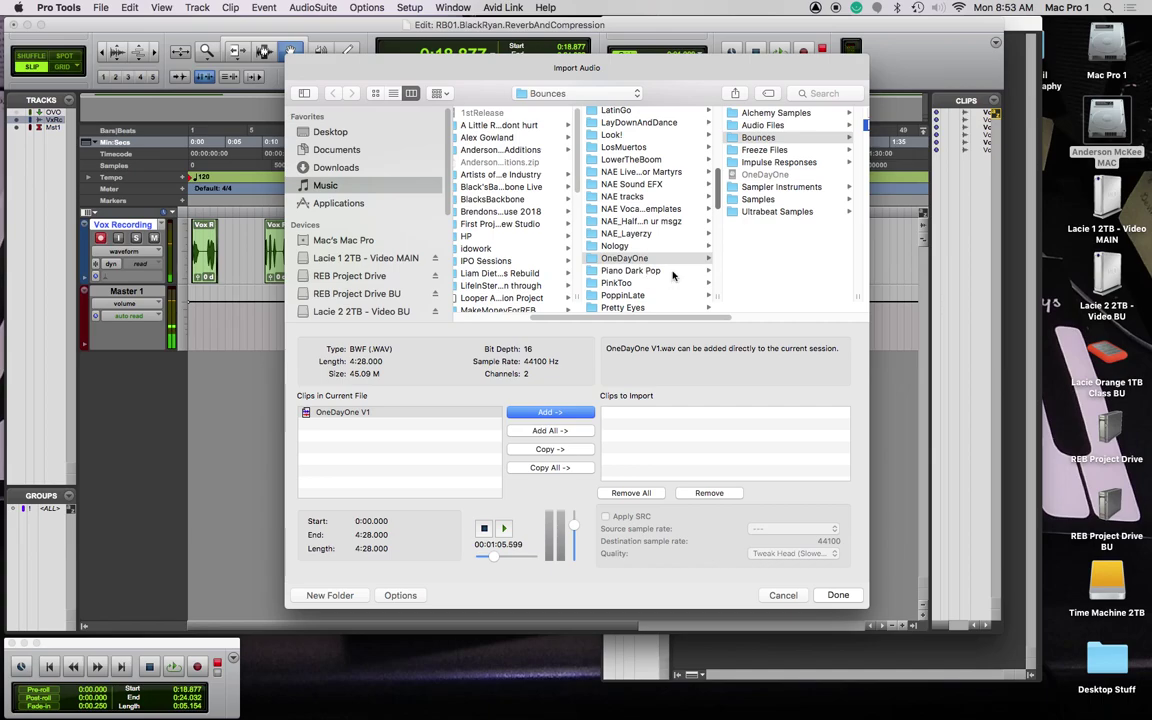
pyautogui.click(645, 286)
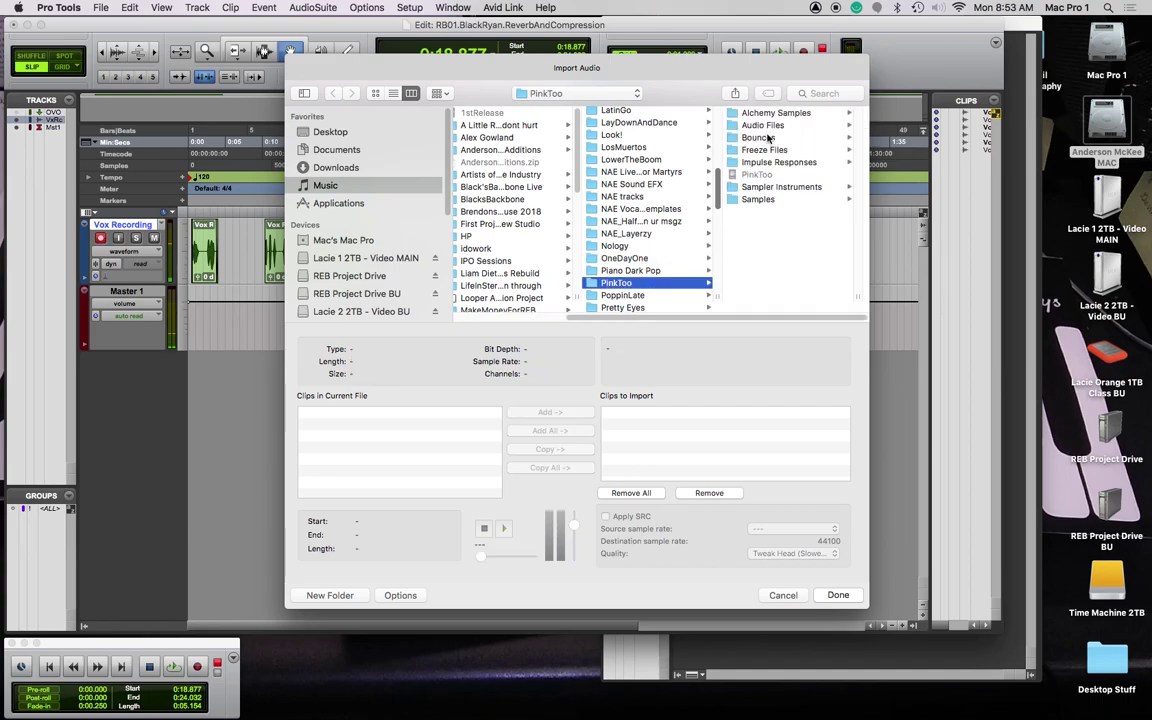
pyautogui.click(769, 124)
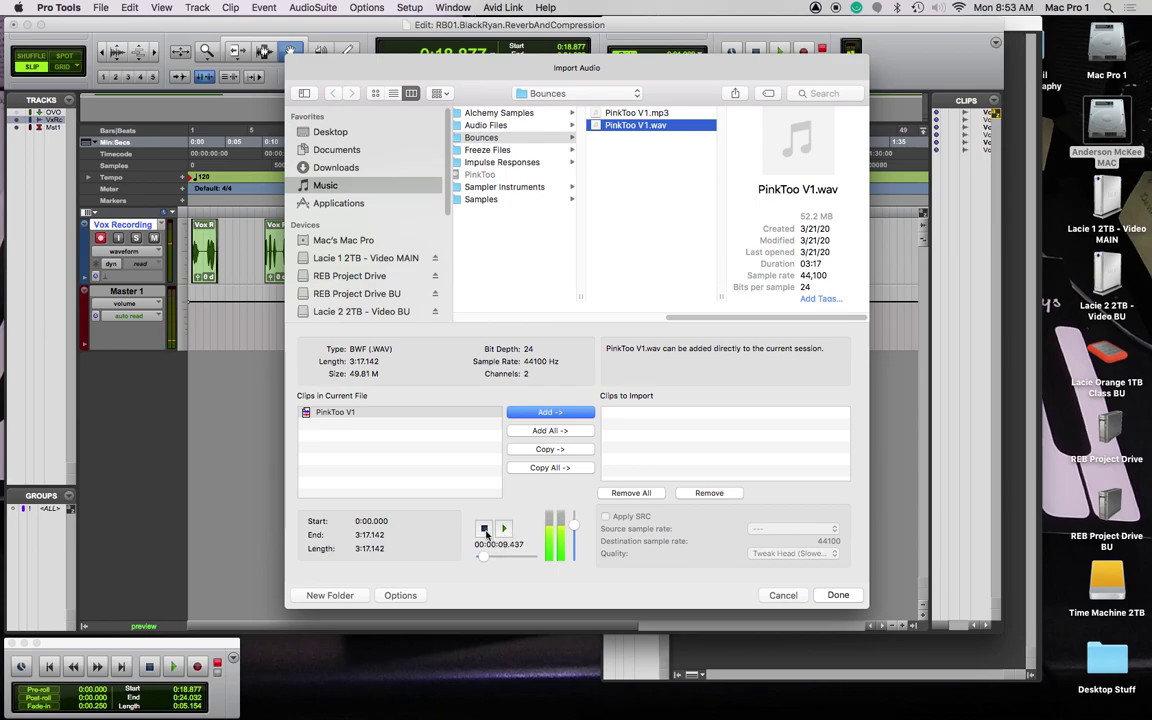
pyautogui.click(484, 530)
pyautogui.click(552, 449)
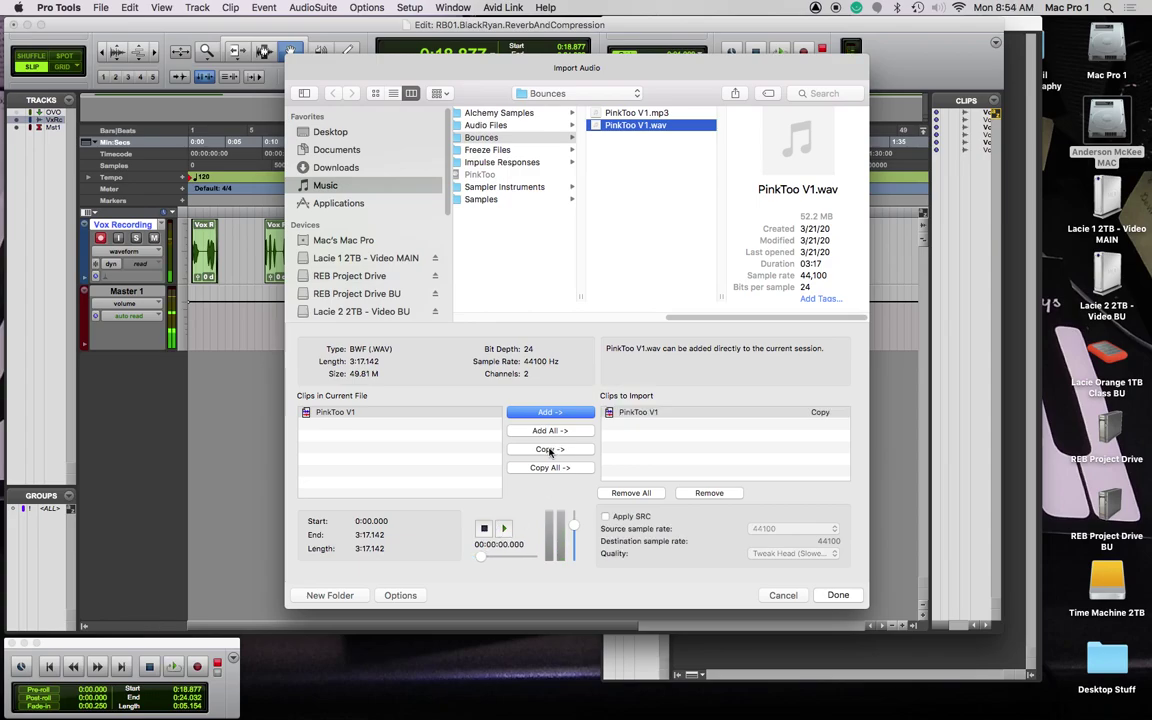
pyautogui.press('Return')
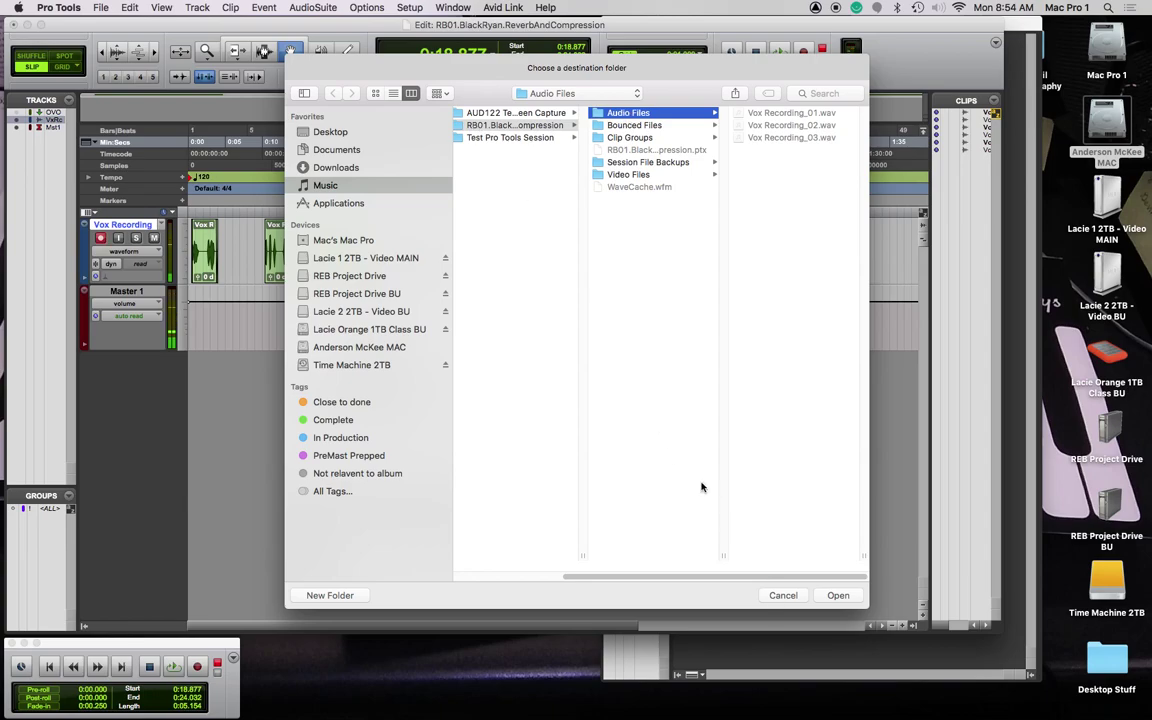
# Step: Import PinkToo V1.wav as a copy into the session's Audio Files folder
pyautogui.click(783, 595)
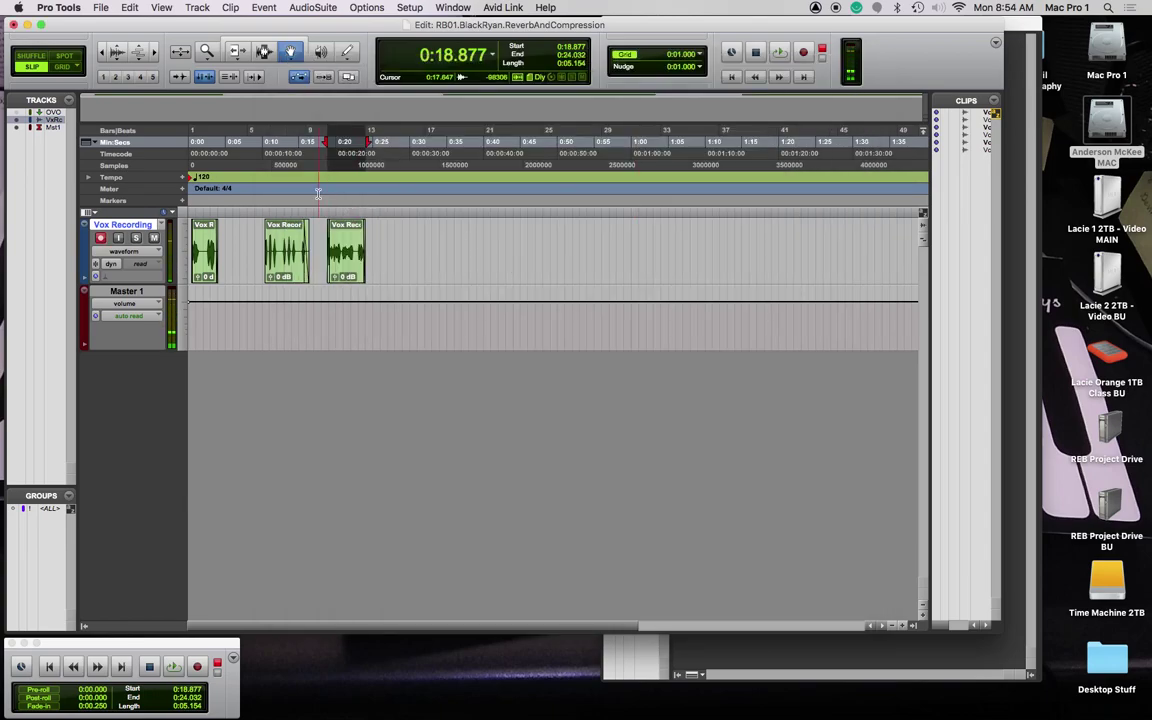
pyautogui.press('super+shift+i')
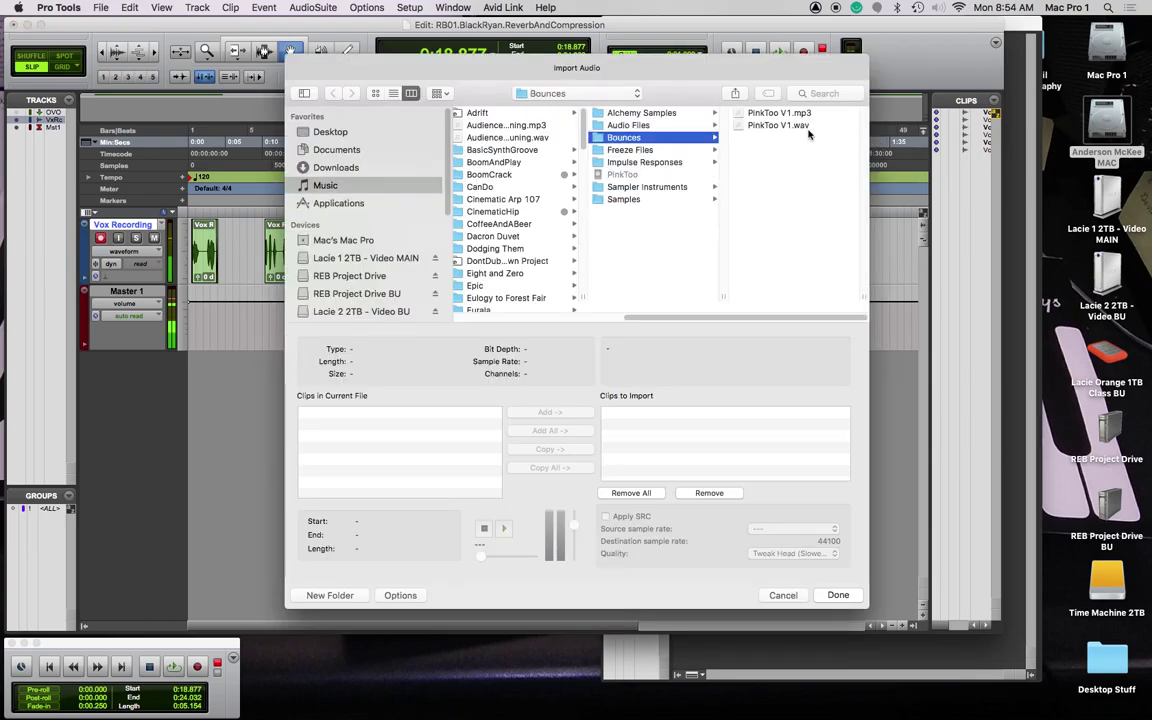
pyautogui.click(807, 128)
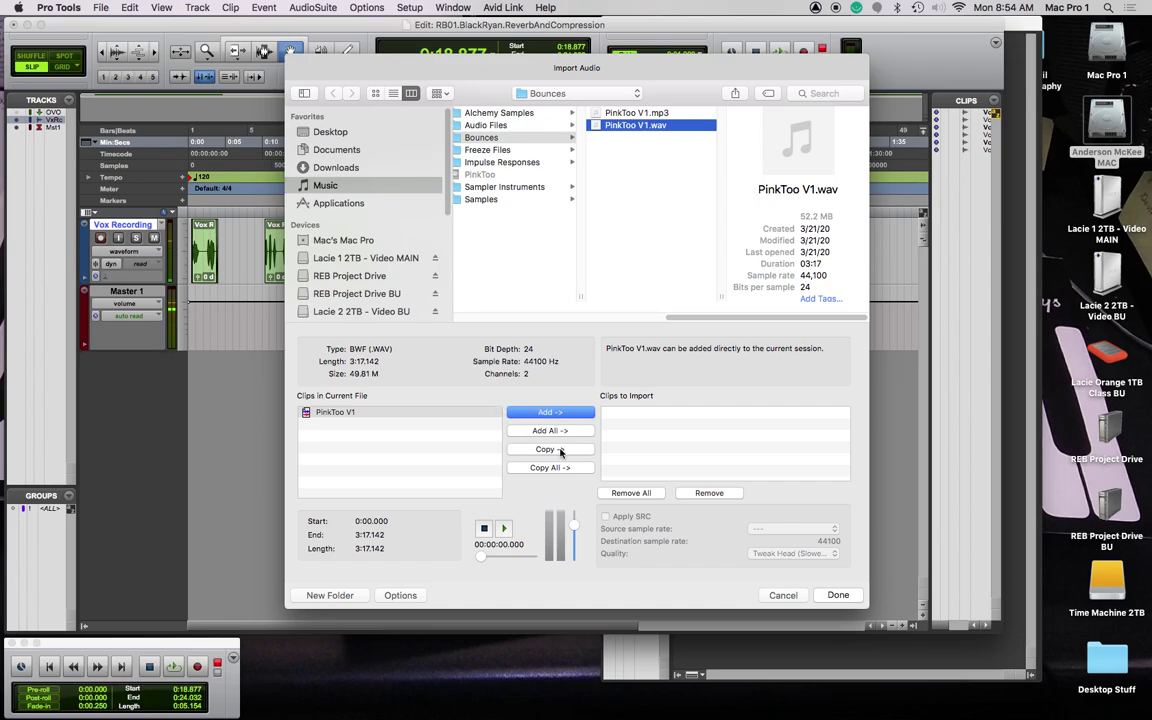
pyautogui.click(560, 451)
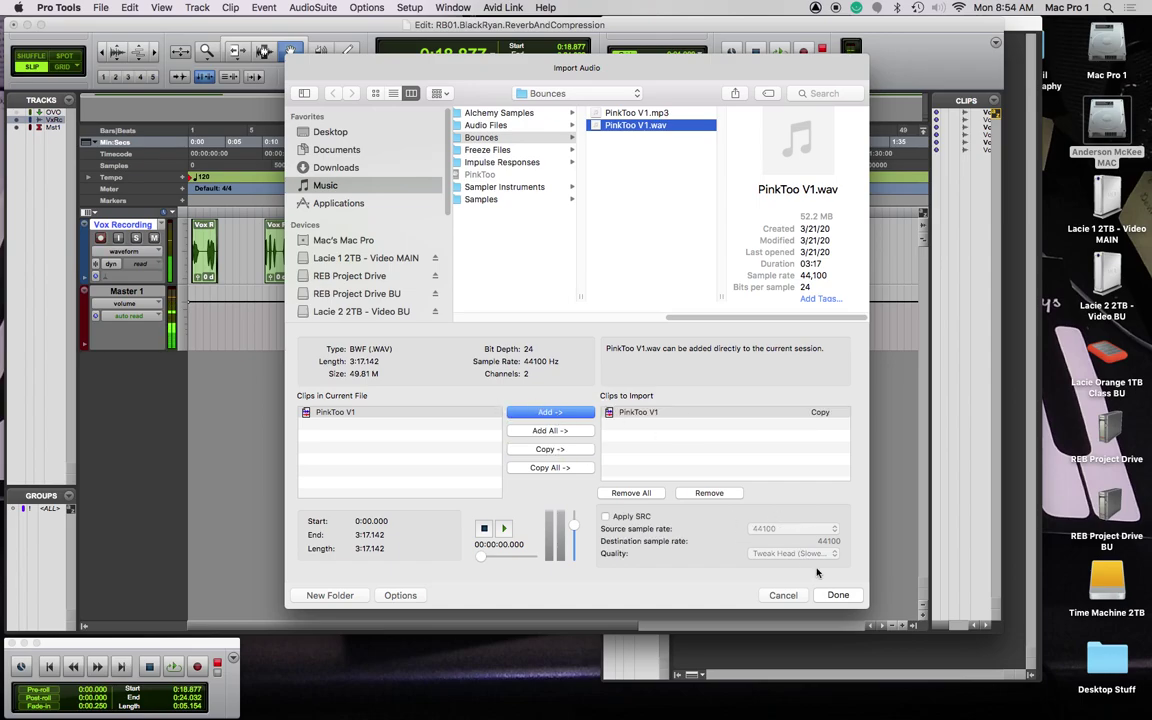
pyautogui.click(838, 595)
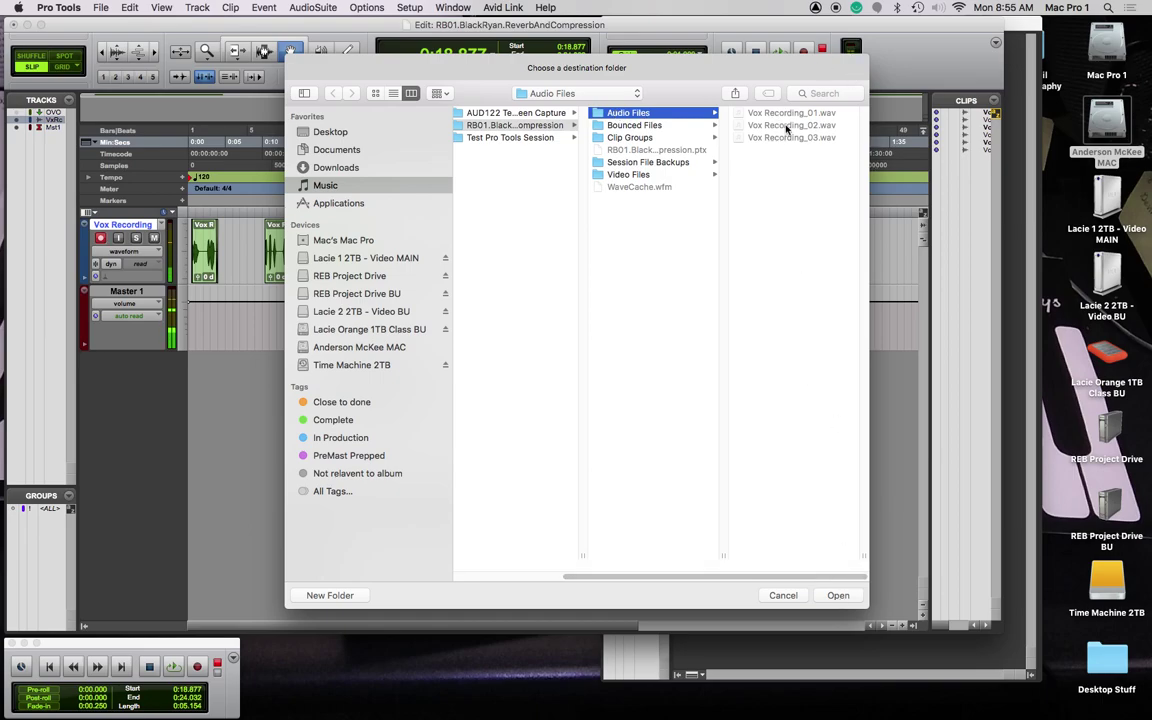
pyautogui.click(838, 596)
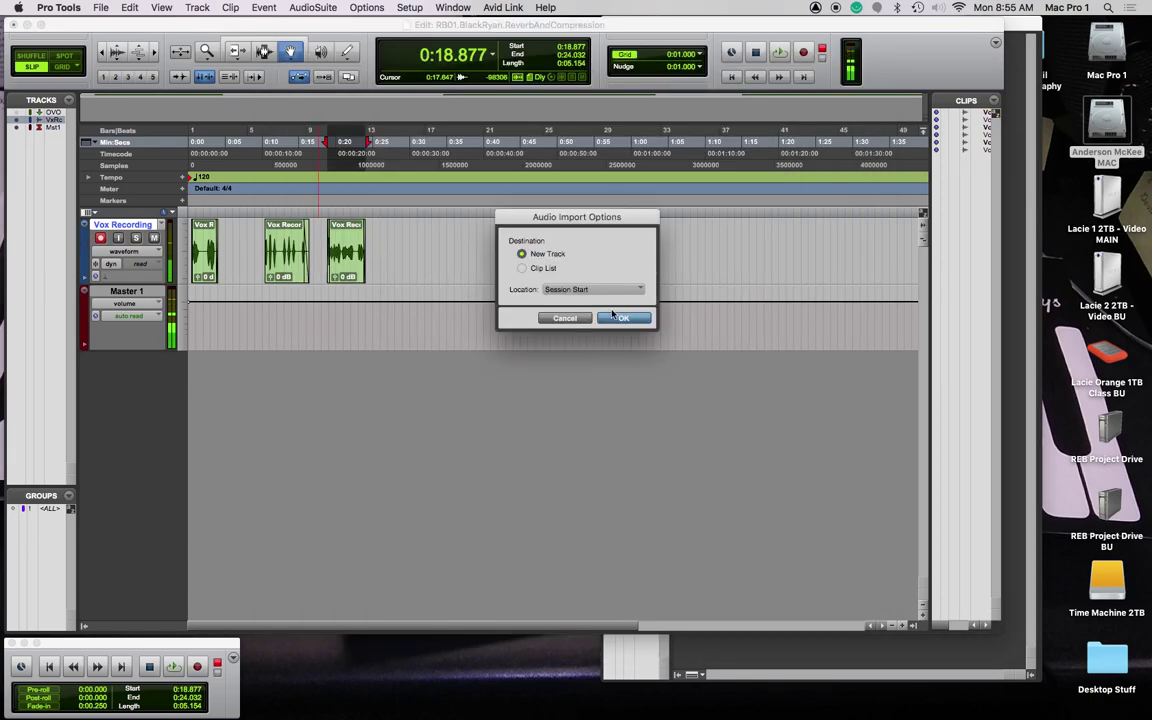
# Step: Place PinkToo V1 on a new track and try trimming its start to 0:06.501, then undo
pyautogui.click(628, 319)
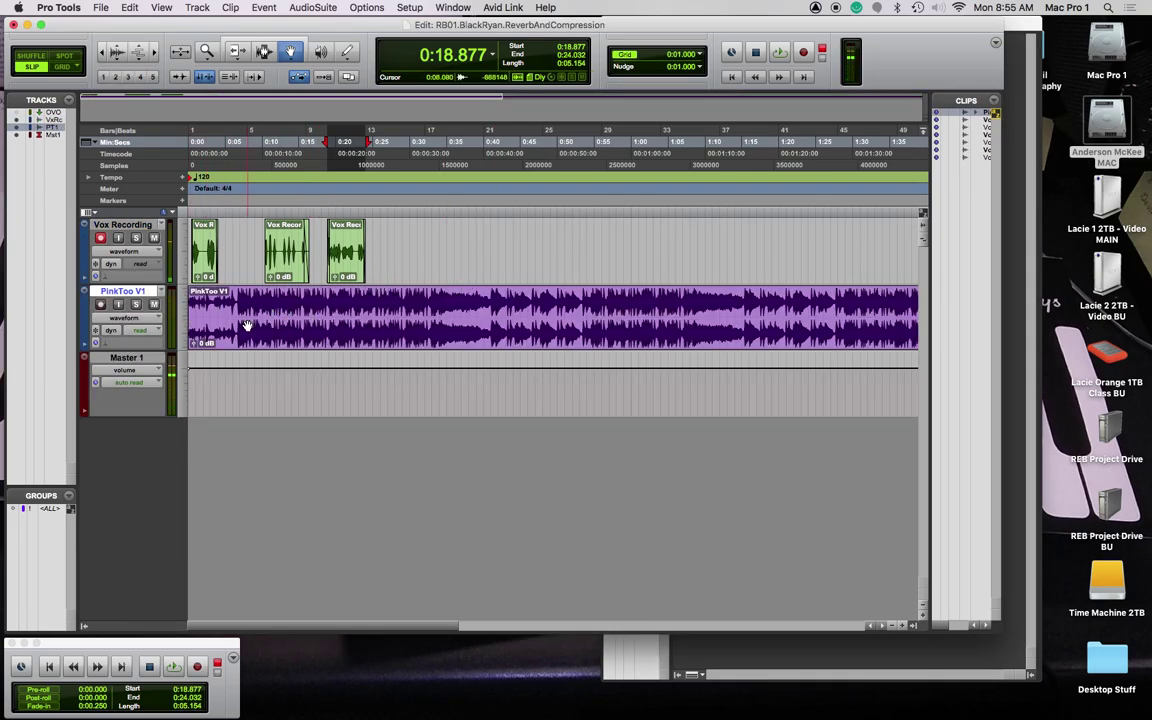
pyautogui.press('F6')
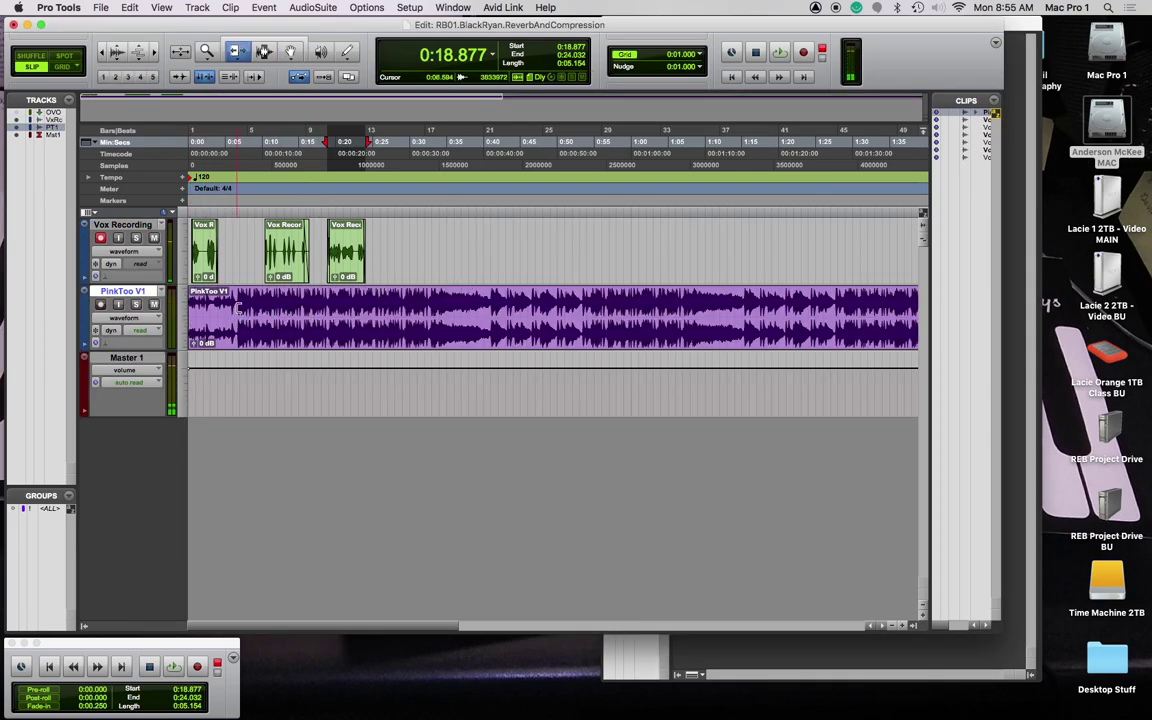
pyautogui.click(237, 312)
pyautogui.press('super+z')
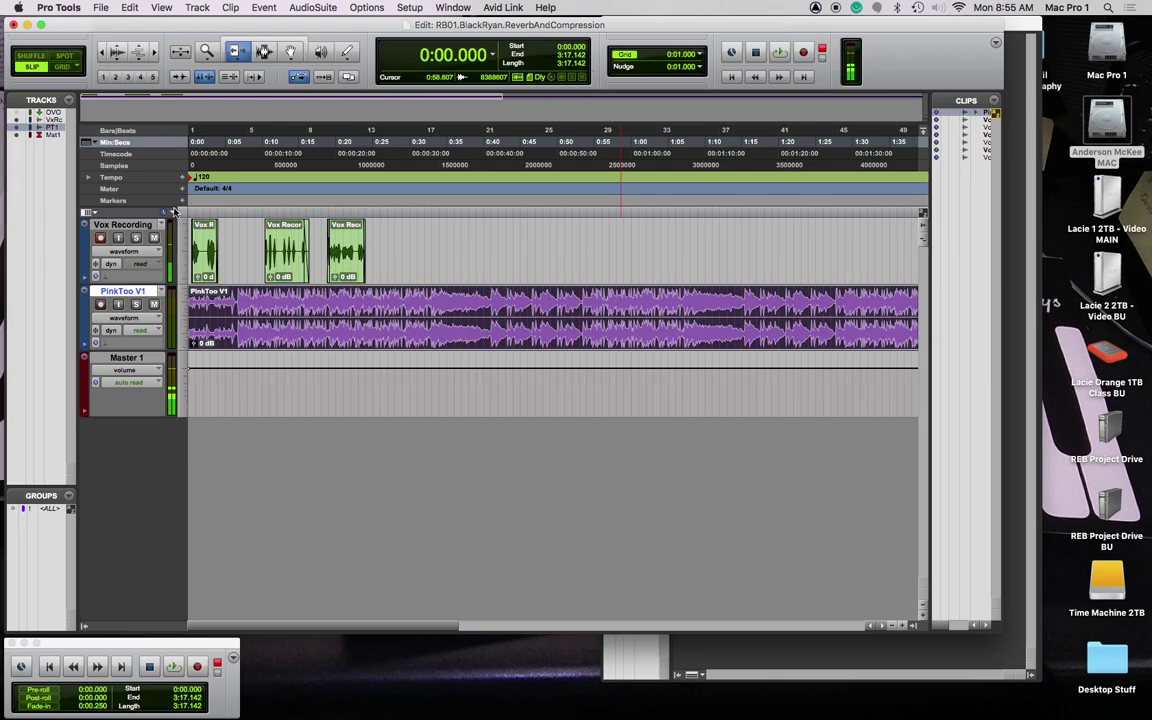
# Step: Trim the beginning of the PinkToo V1 clip with the Trim tool in Shuffle mode
pyautogui.press('F1')
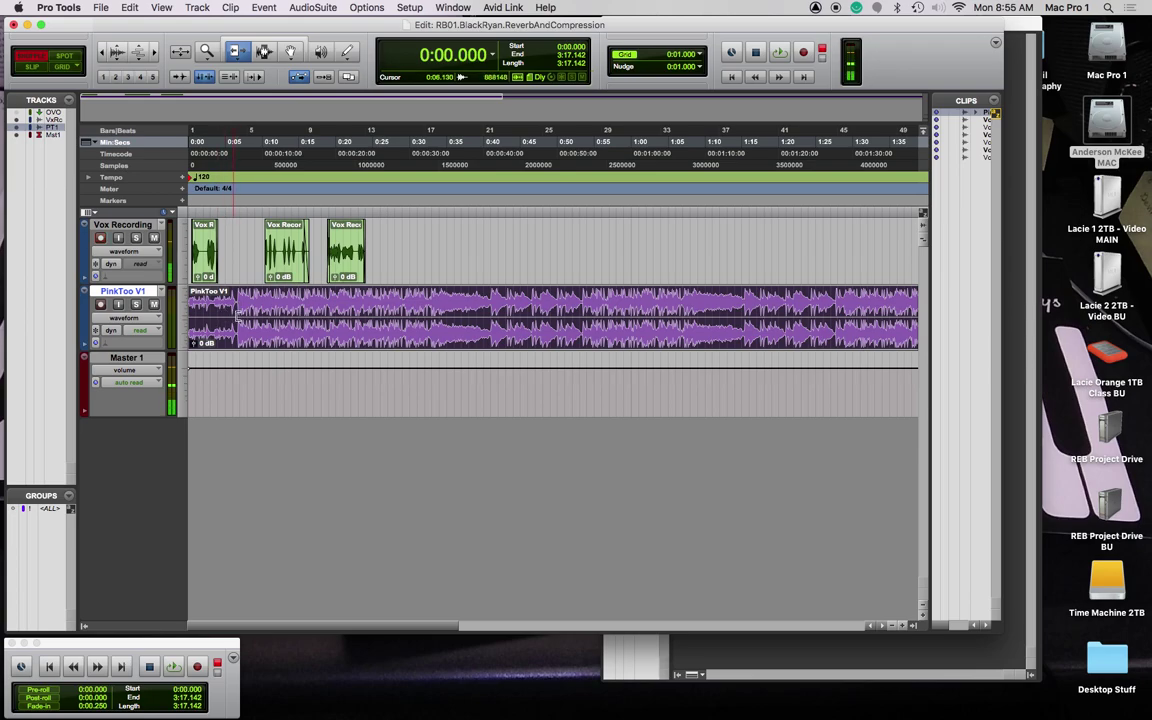
pyautogui.moveTo(191, 312)
pyautogui.mouseDown()
pyautogui.moveTo(236, 313)
pyautogui.moveTo(190, 313)
pyautogui.mouseUp()
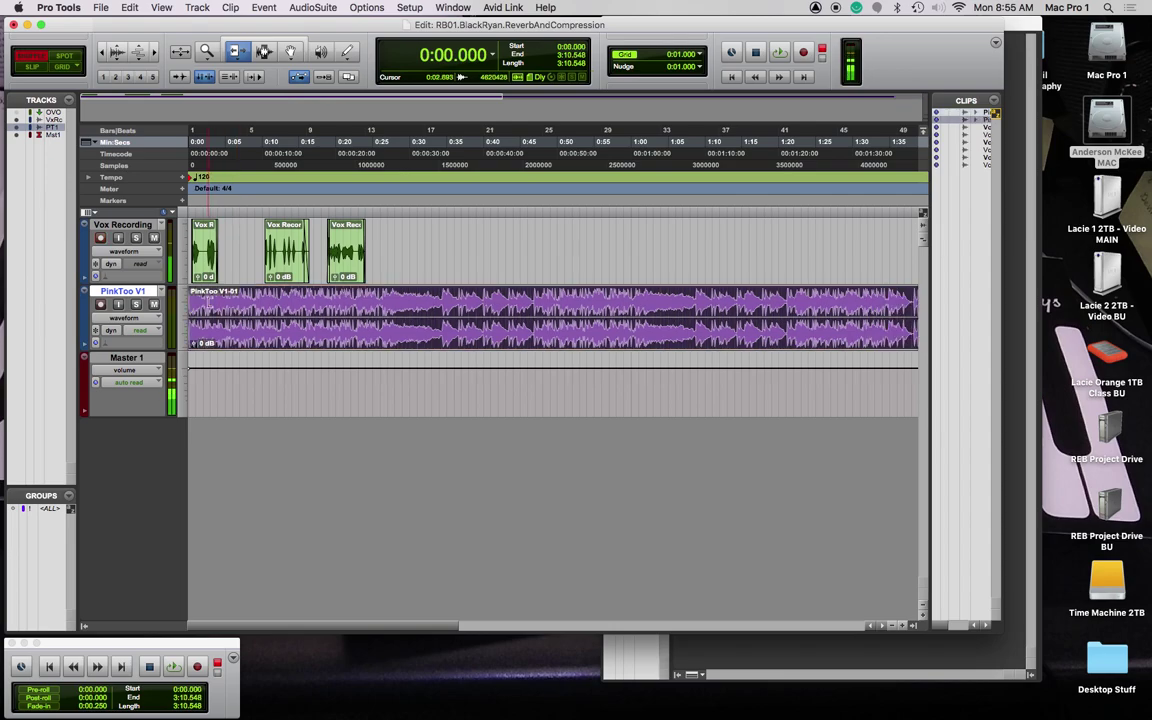
pyautogui.press('F7')
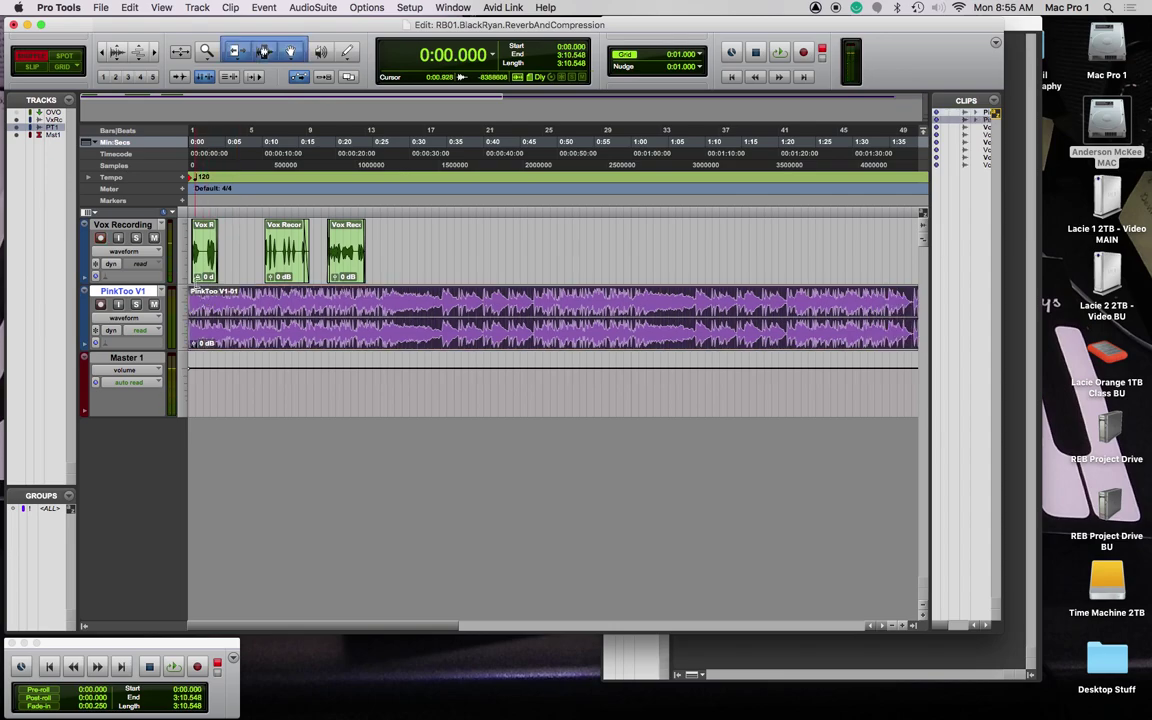
pyautogui.press('F7')
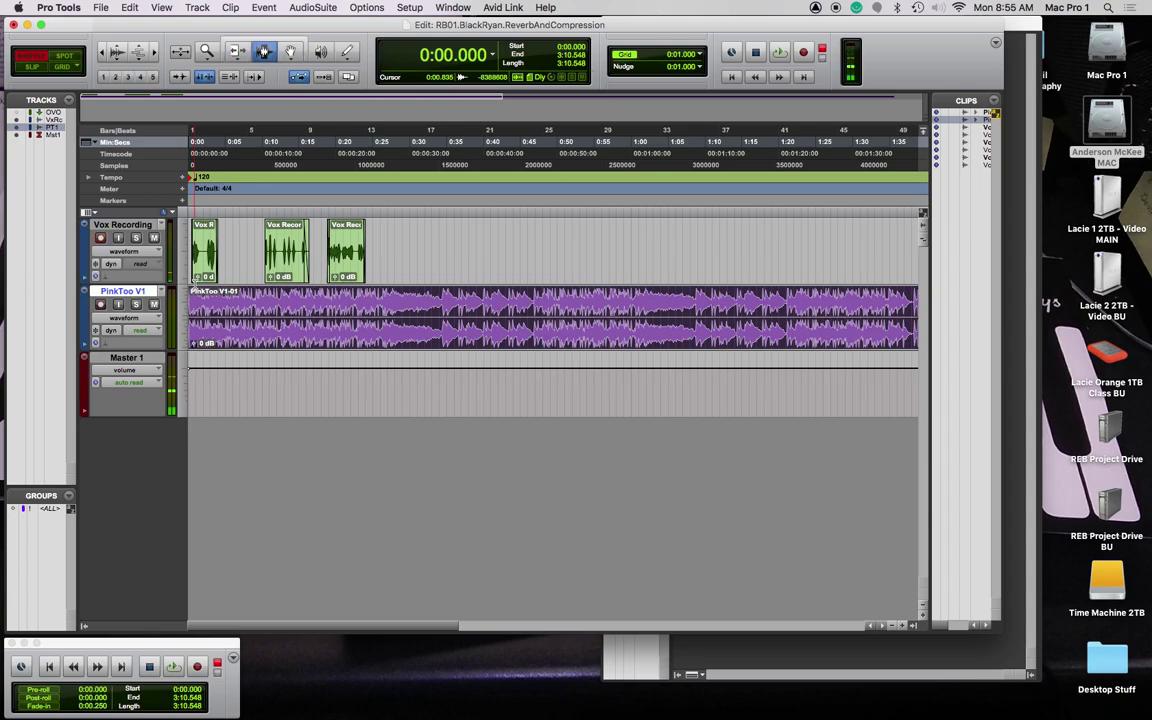
pyautogui.press('F6')
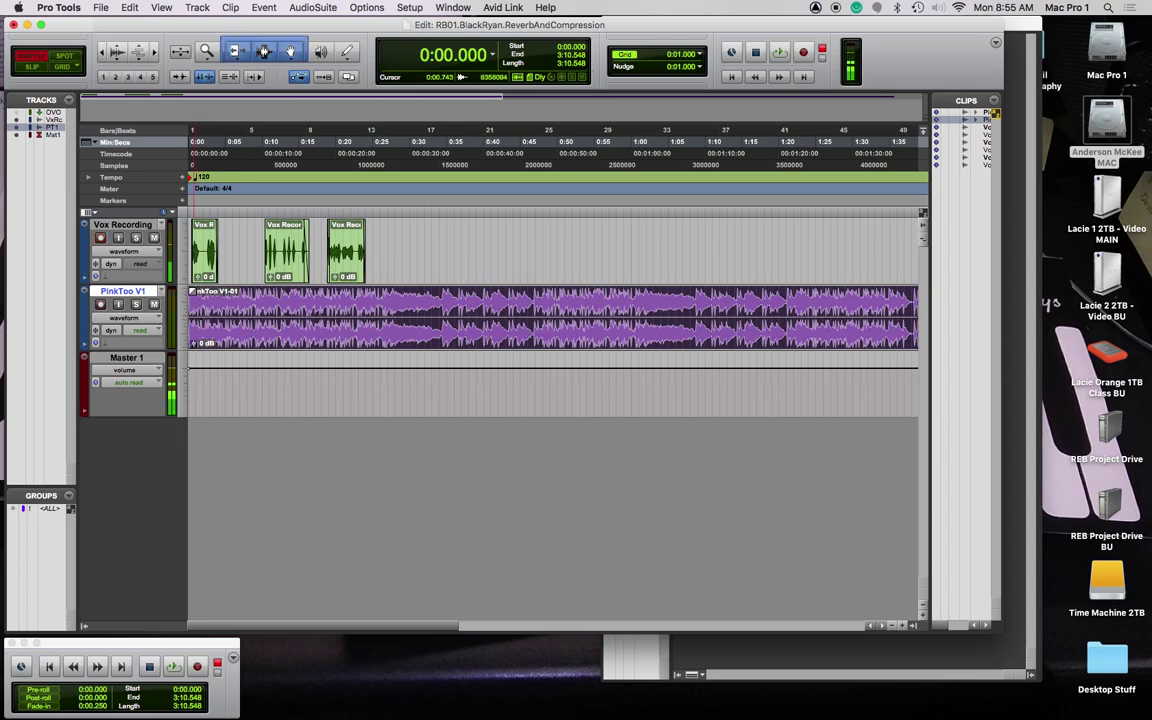
pyautogui.click(193, 287)
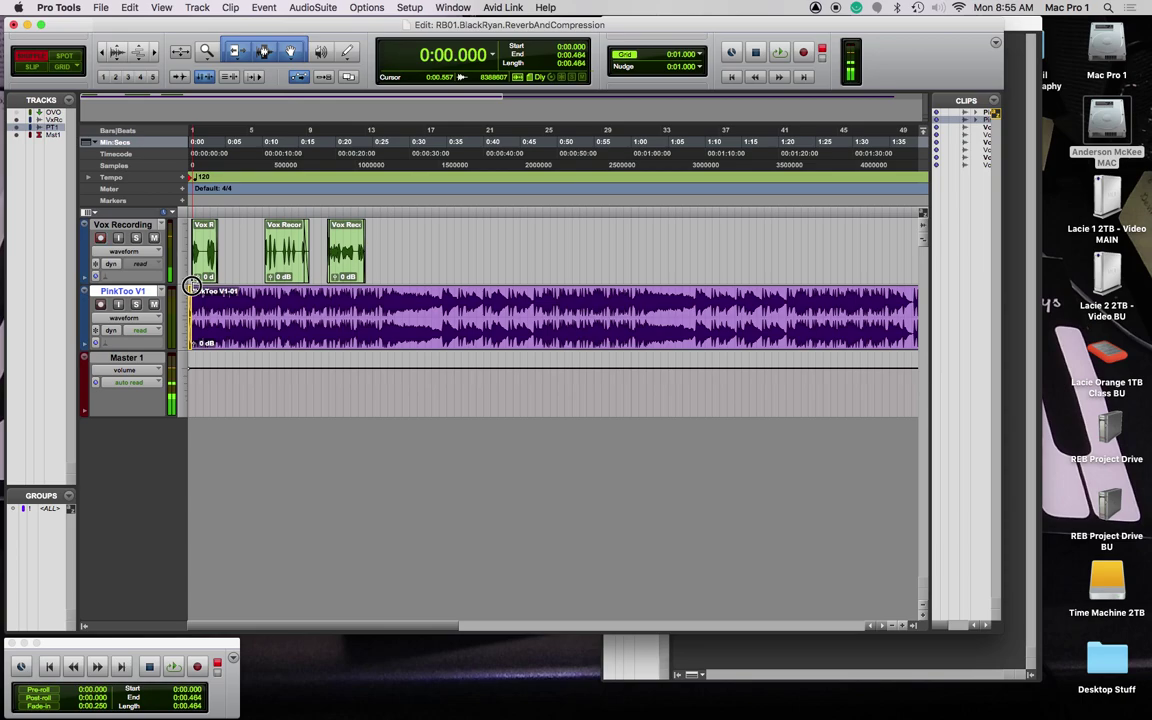
pyautogui.moveTo(193, 287); pyautogui.dragTo(191, 287)
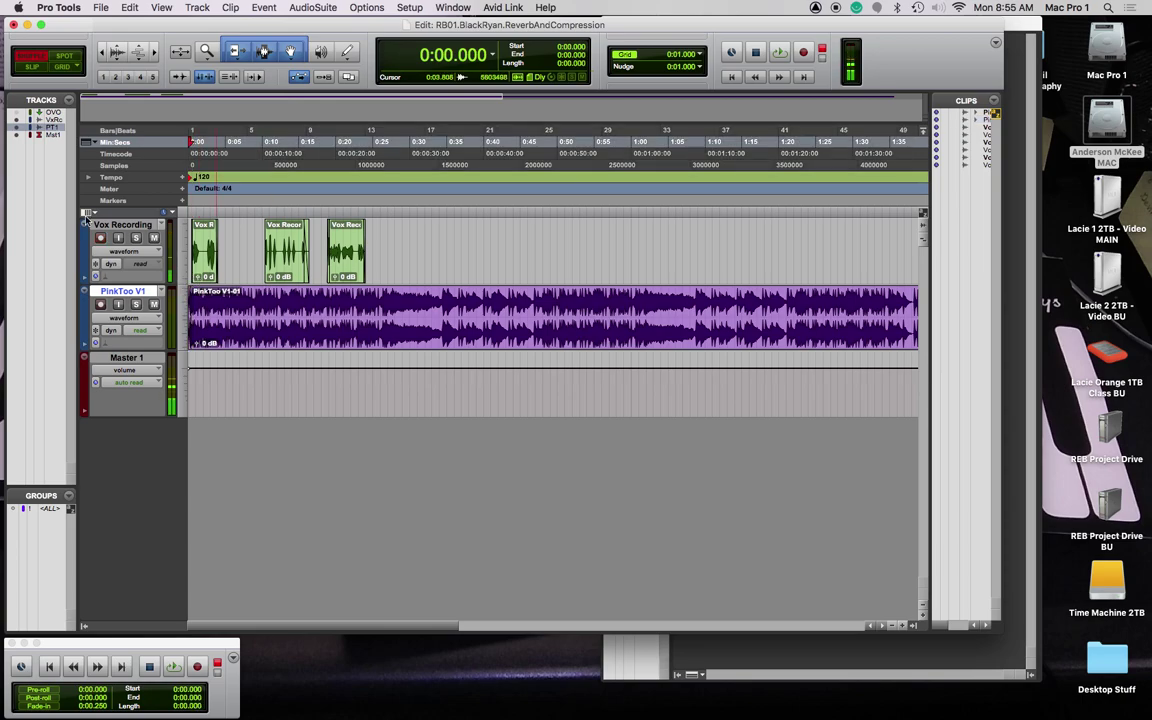
# Step: Show the Mix window and lower the PinkToo V1 fader during playback
pyautogui.press('super+equal')
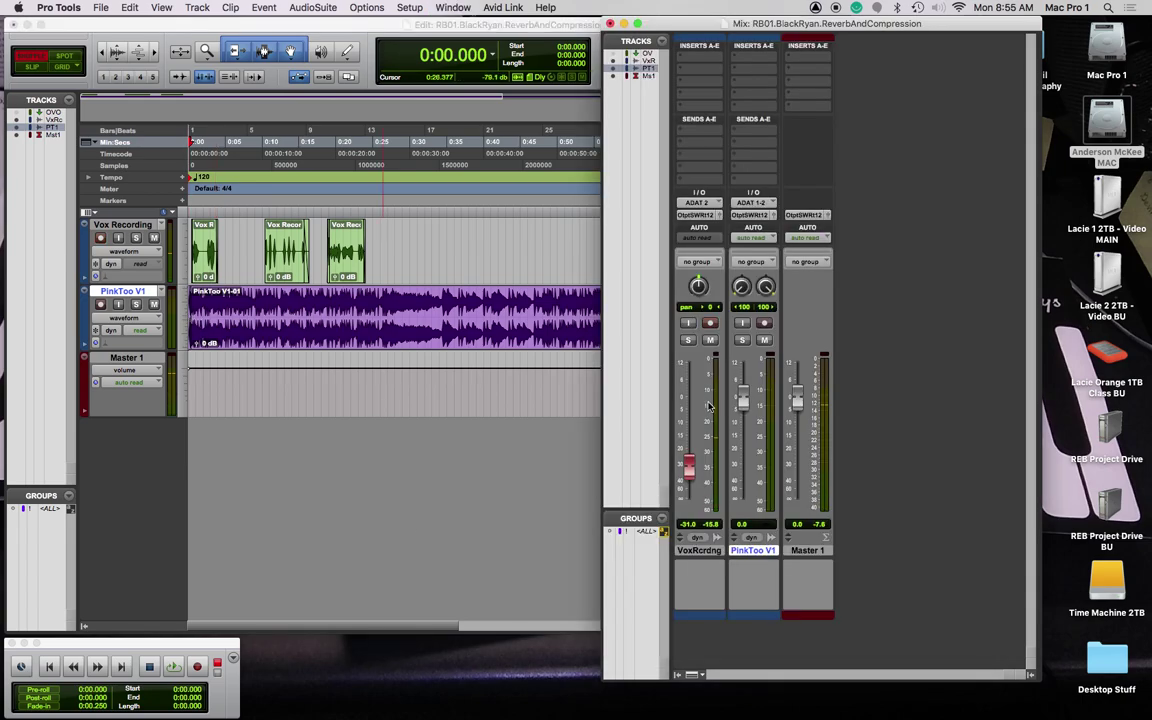
pyautogui.press('space')
pyautogui.moveTo(741, 405); pyautogui.dragTo(741, 424)
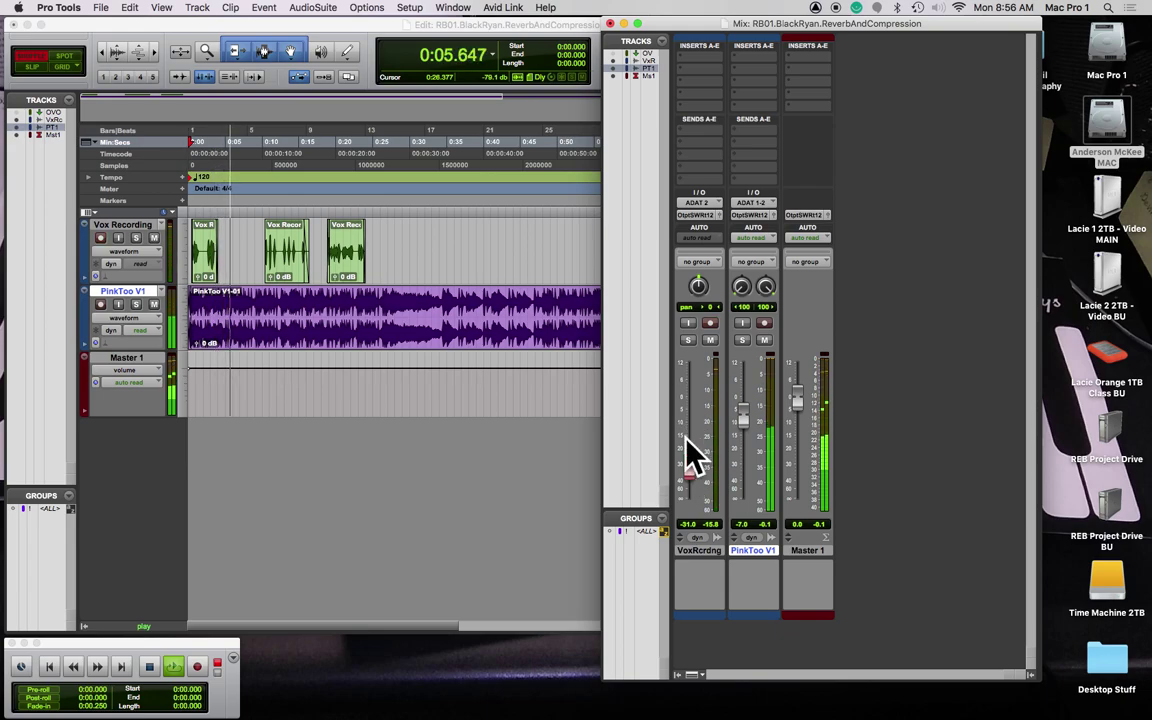
pyautogui.press('space')
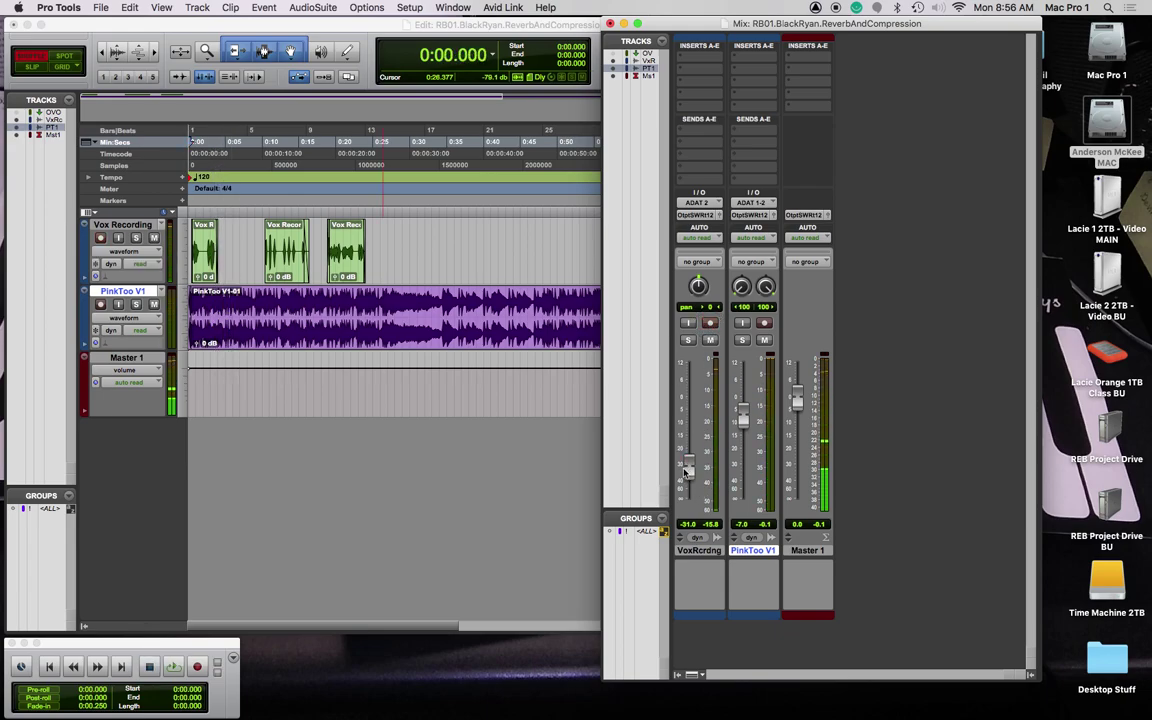
# Step: Raise the vocal fader to about -8.6 dB, replay to check, and select the middle clip
pyautogui.moveTo(689, 465); pyautogui.dragTo(694, 419)
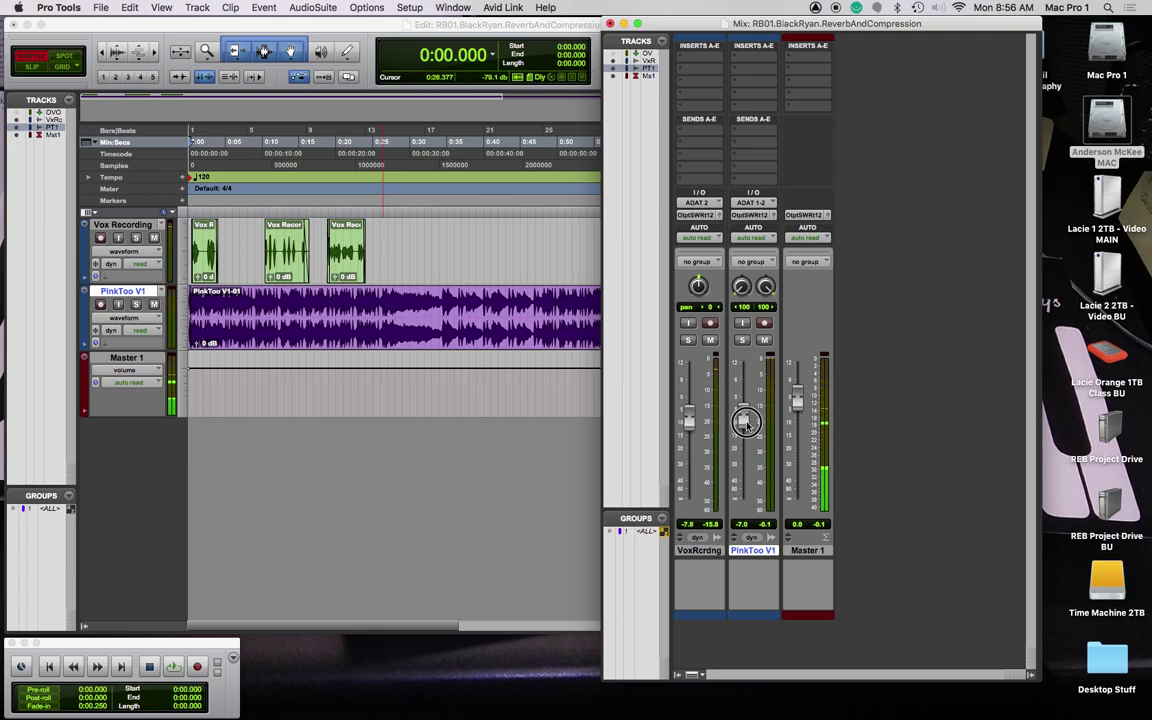
pyautogui.press('space')
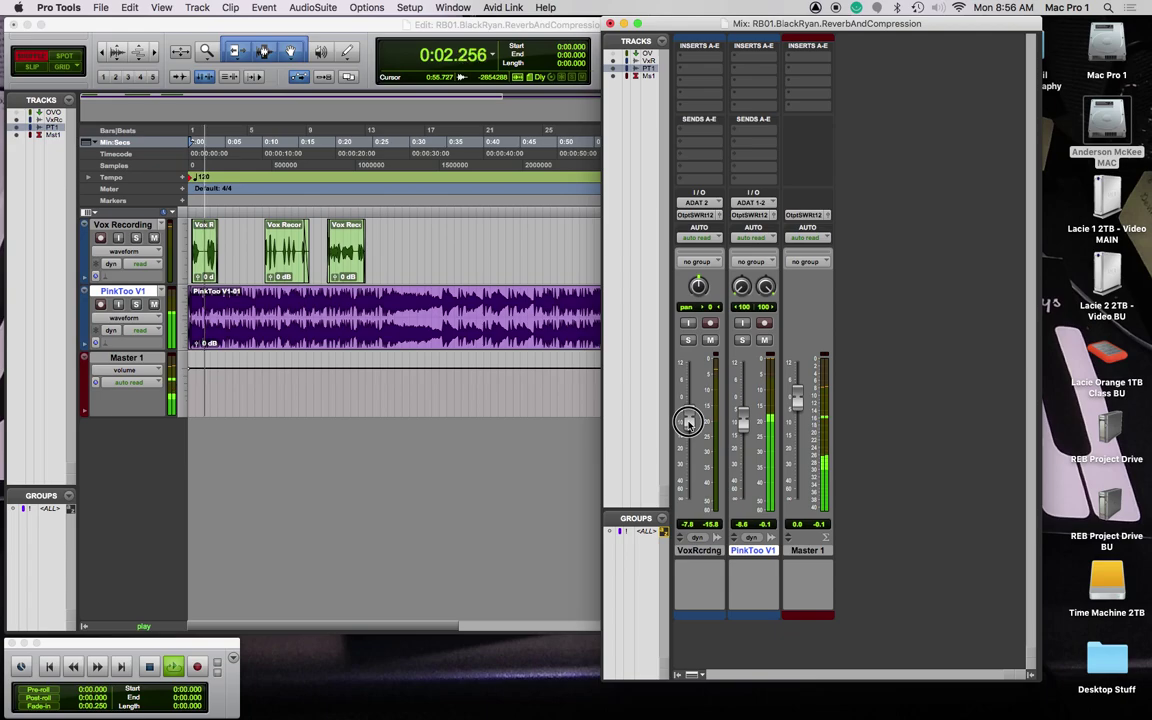
pyautogui.moveTo(689, 426); pyautogui.dragTo(689, 439)
pyautogui.press('space')
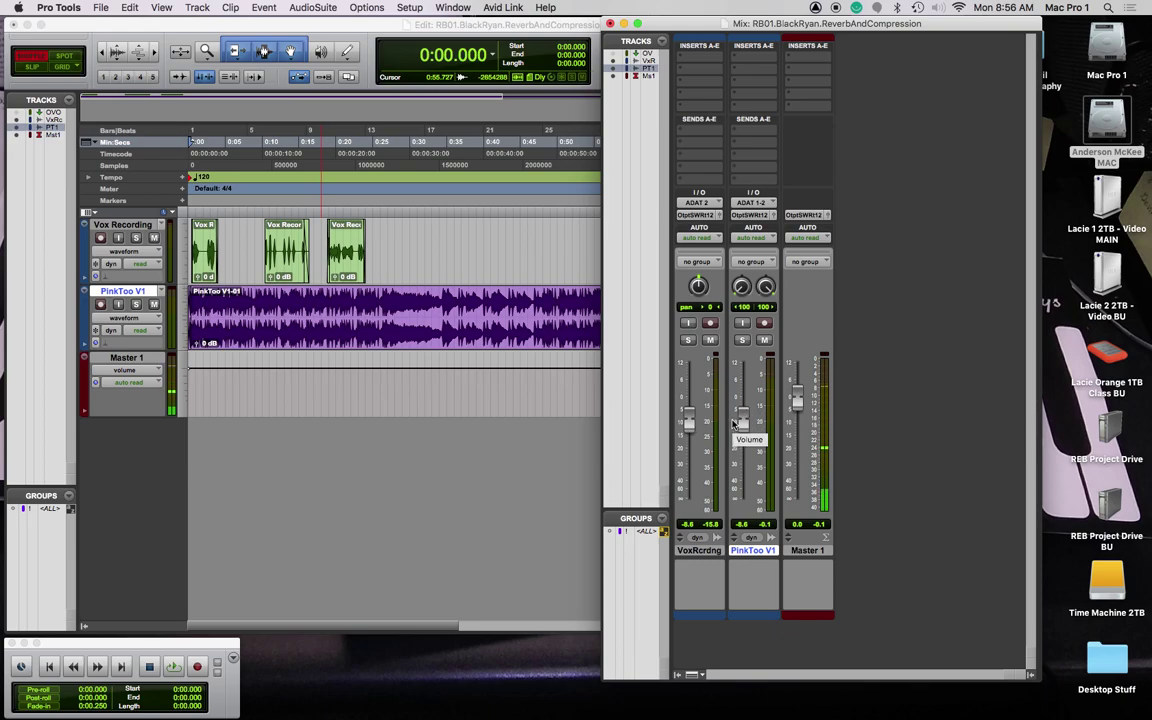
pyautogui.press('space')
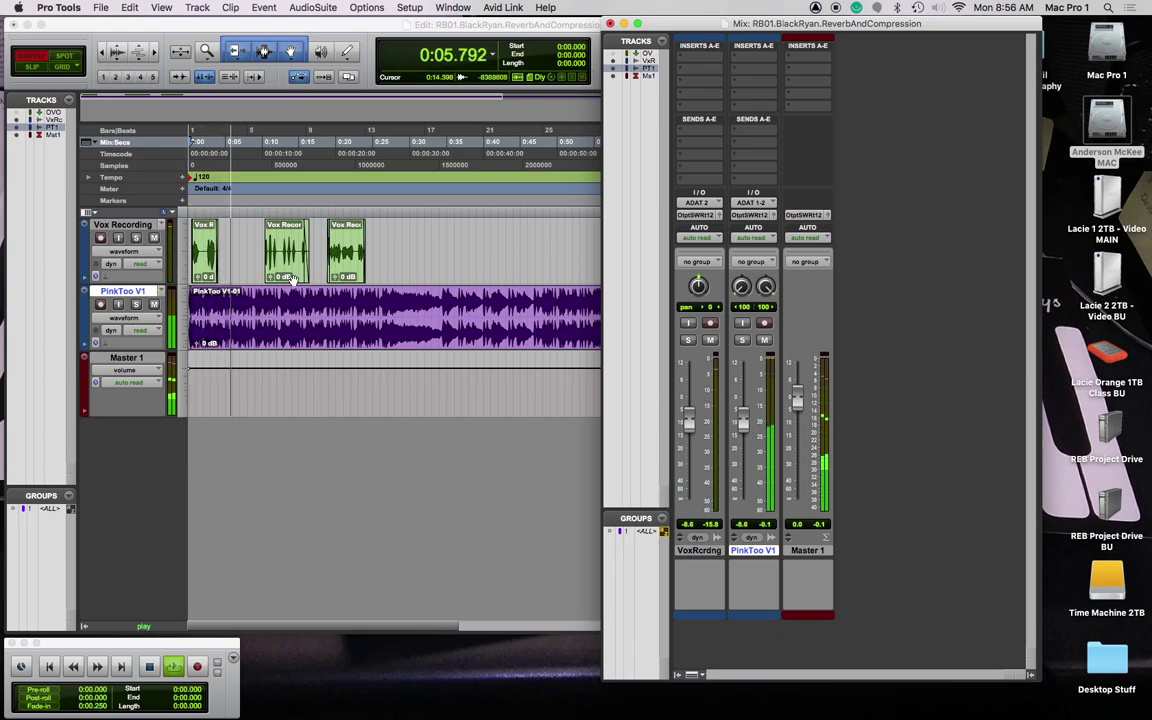
pyautogui.click(286, 262)
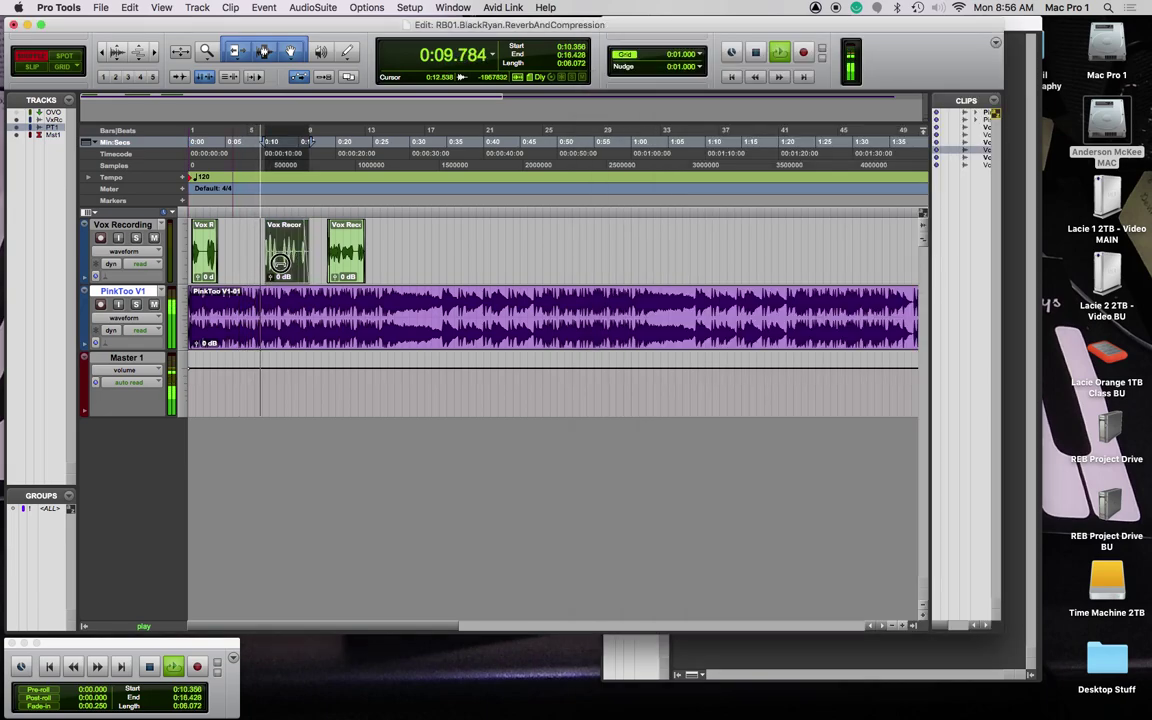
# Step: Switch to Slip mode, stop playback and bring the Mix window back
pyautogui.click(30, 66)
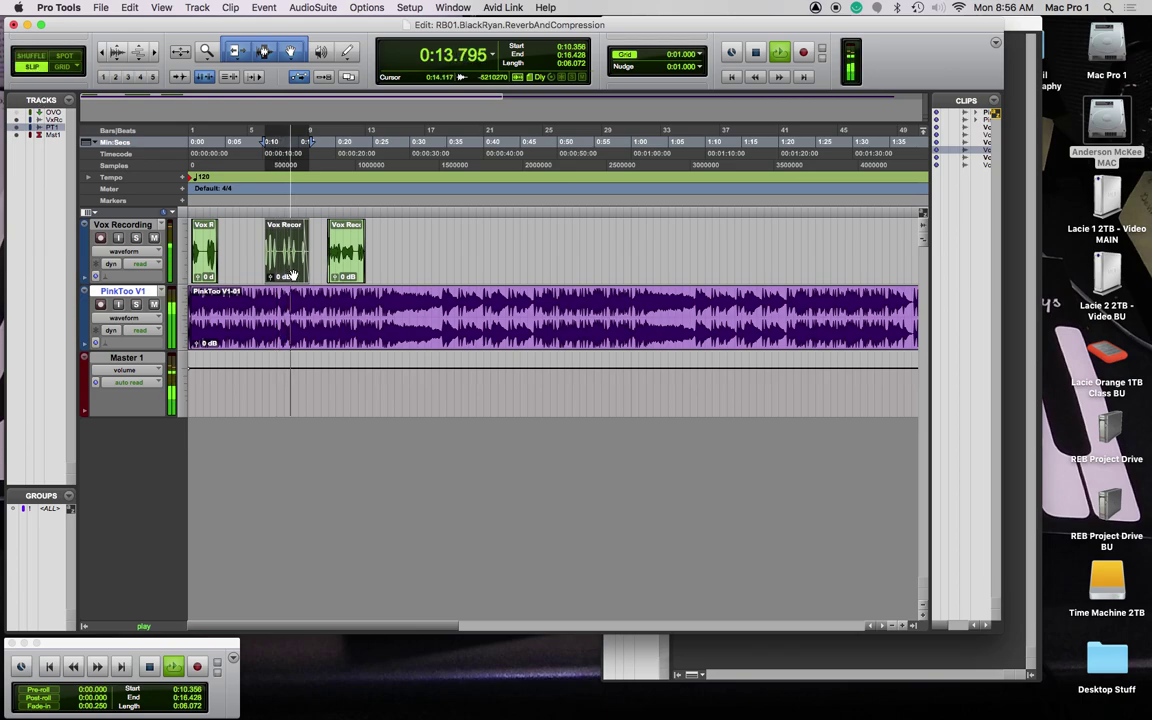
pyautogui.click(757, 52)
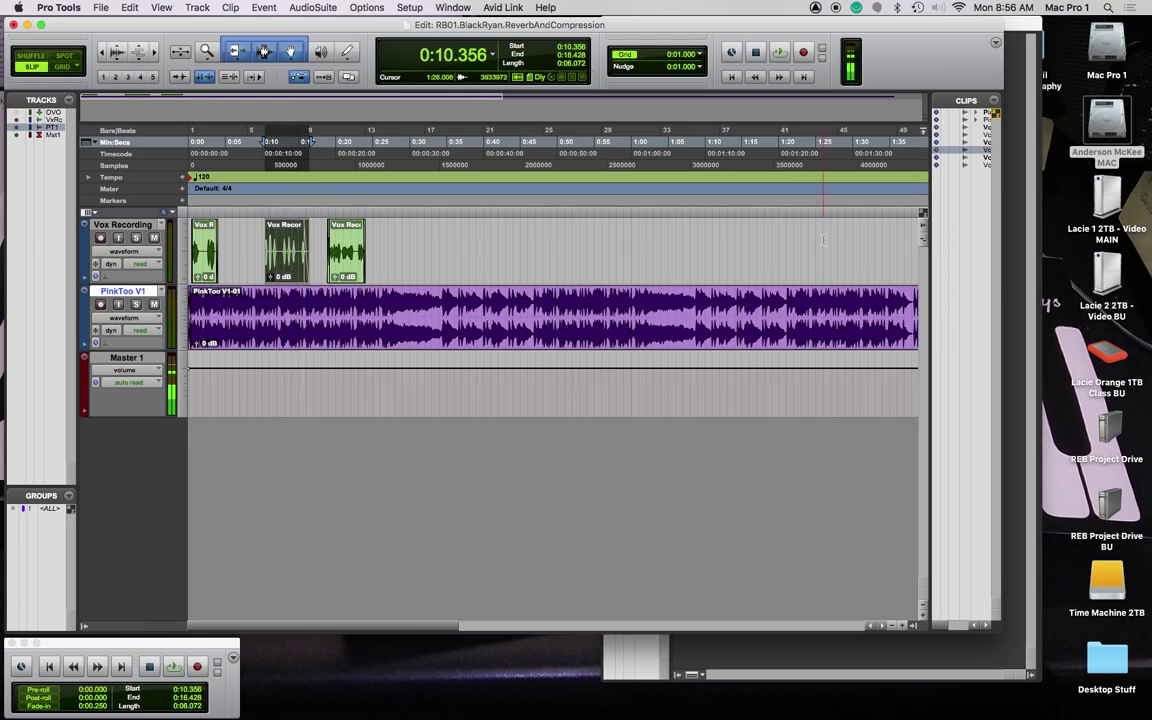
pyautogui.press('super+equal')
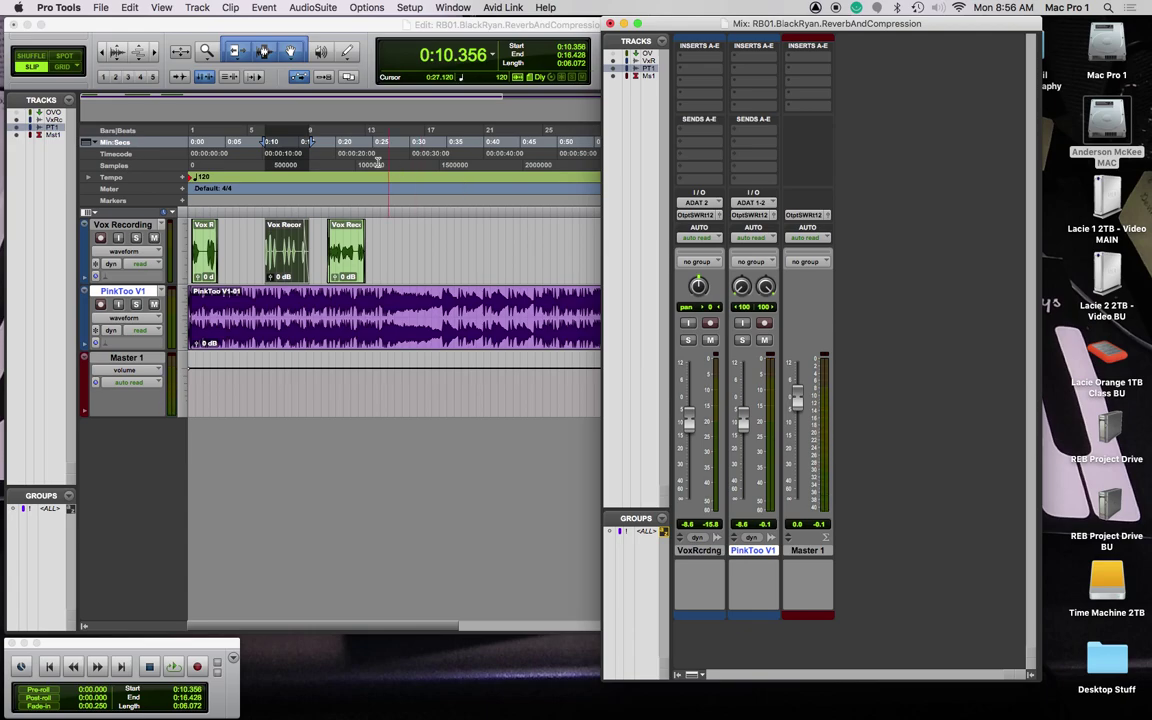
# Step: Insert a stereo Dyn3 Compressor/Limiter from Dynamics on the PinkToo V1 track
pyautogui.click(706, 52)
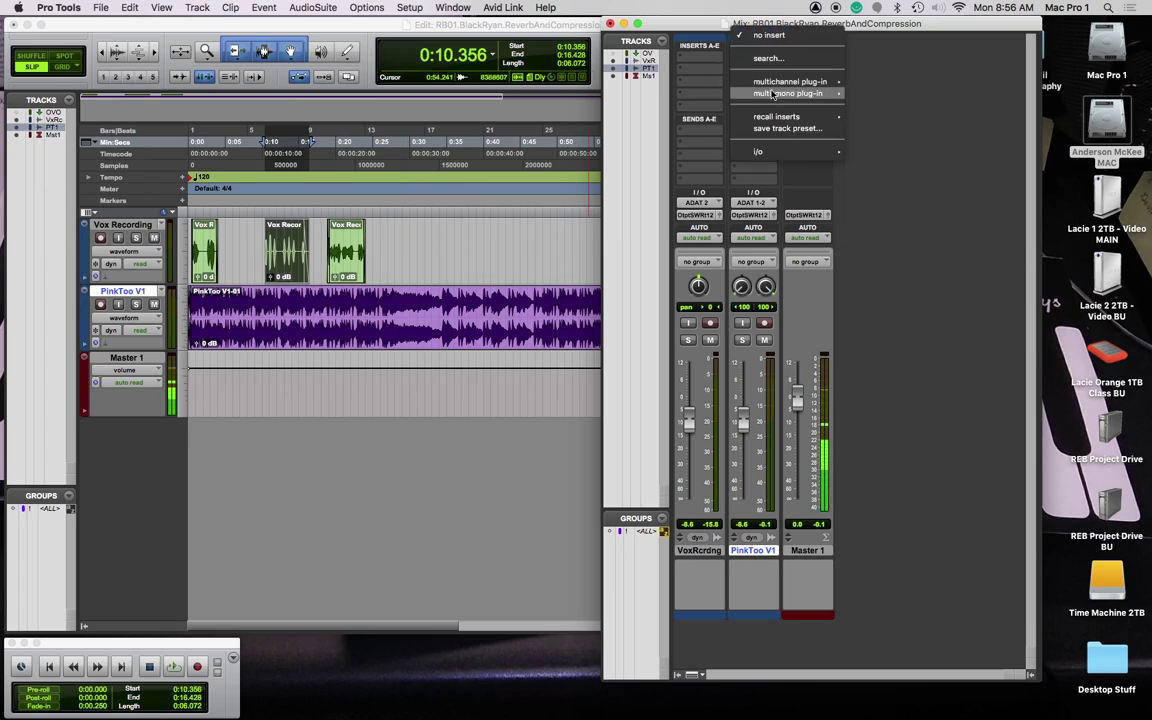
pyautogui.moveTo(790, 82)
pyautogui.moveTo(908, 101)
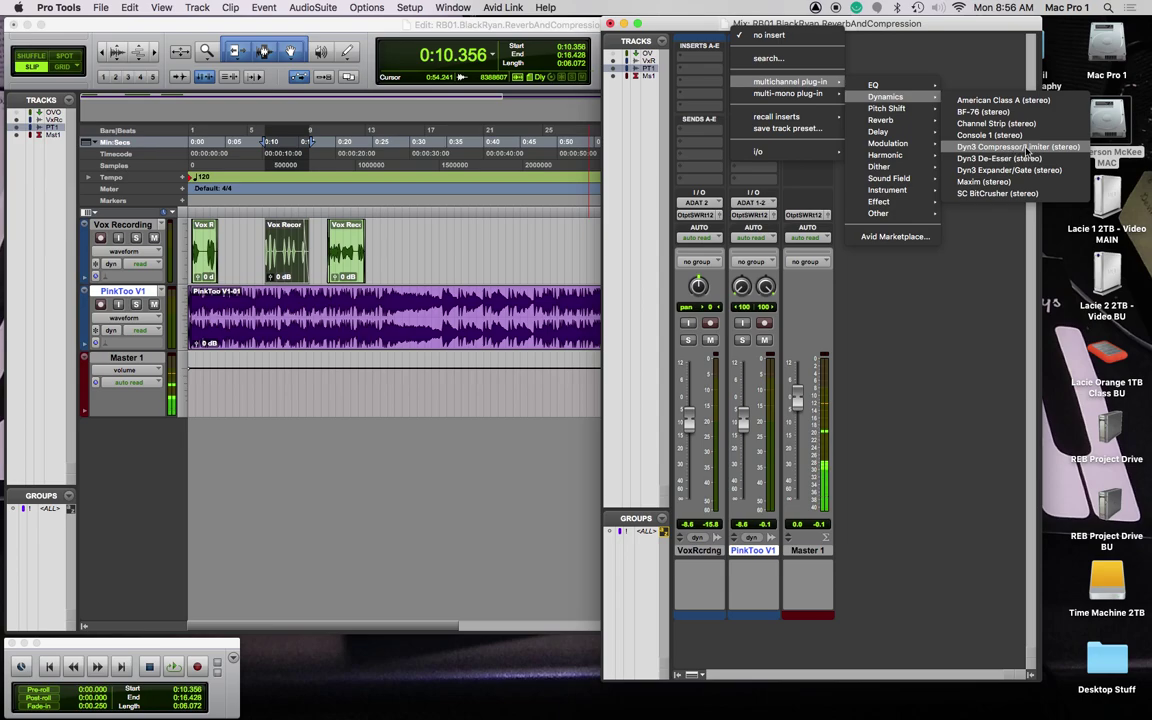
pyautogui.click(1013, 148)
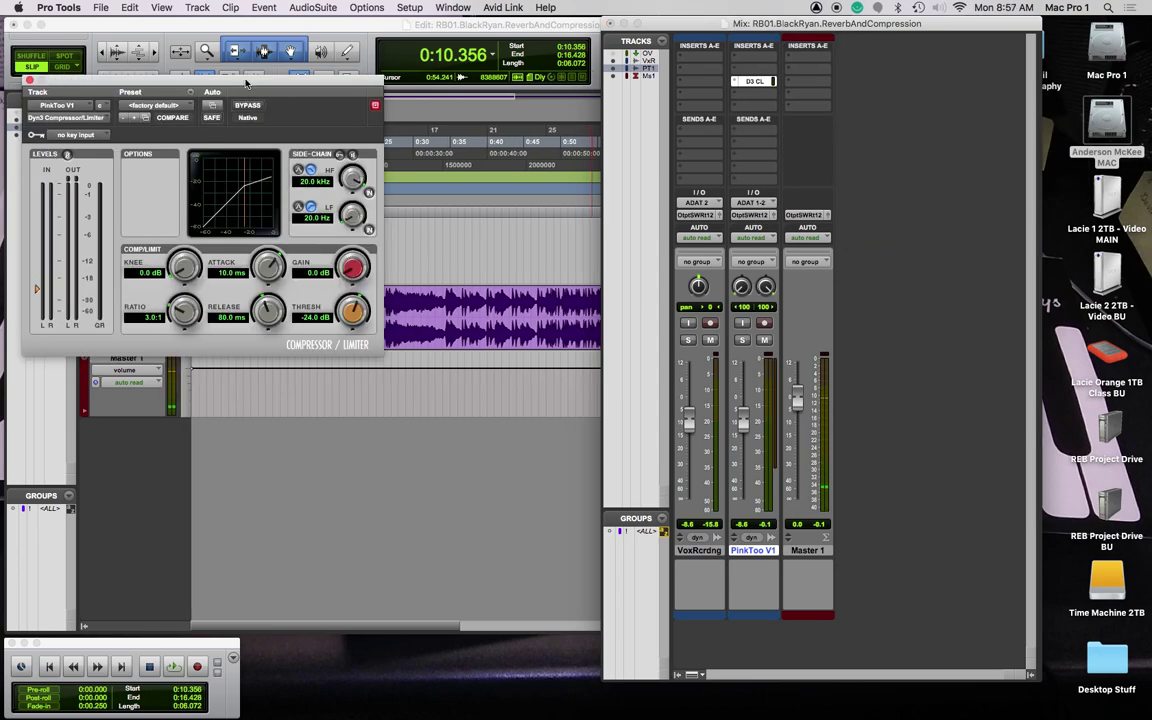
# Step: Move the Dyn3 window over the mixer and return its Knee to 0.0 dB
pyautogui.moveTo(246, 83); pyautogui.dragTo(799, 149)
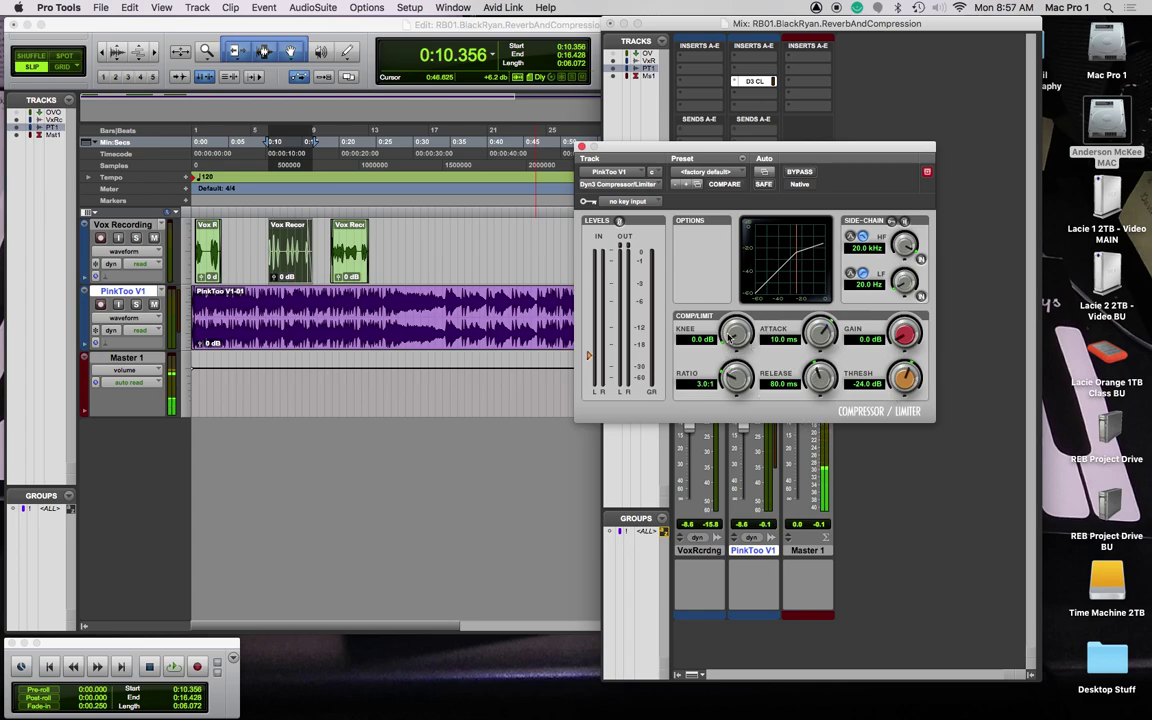
pyautogui.moveTo(735, 337); pyautogui.dragTo(733, 300)
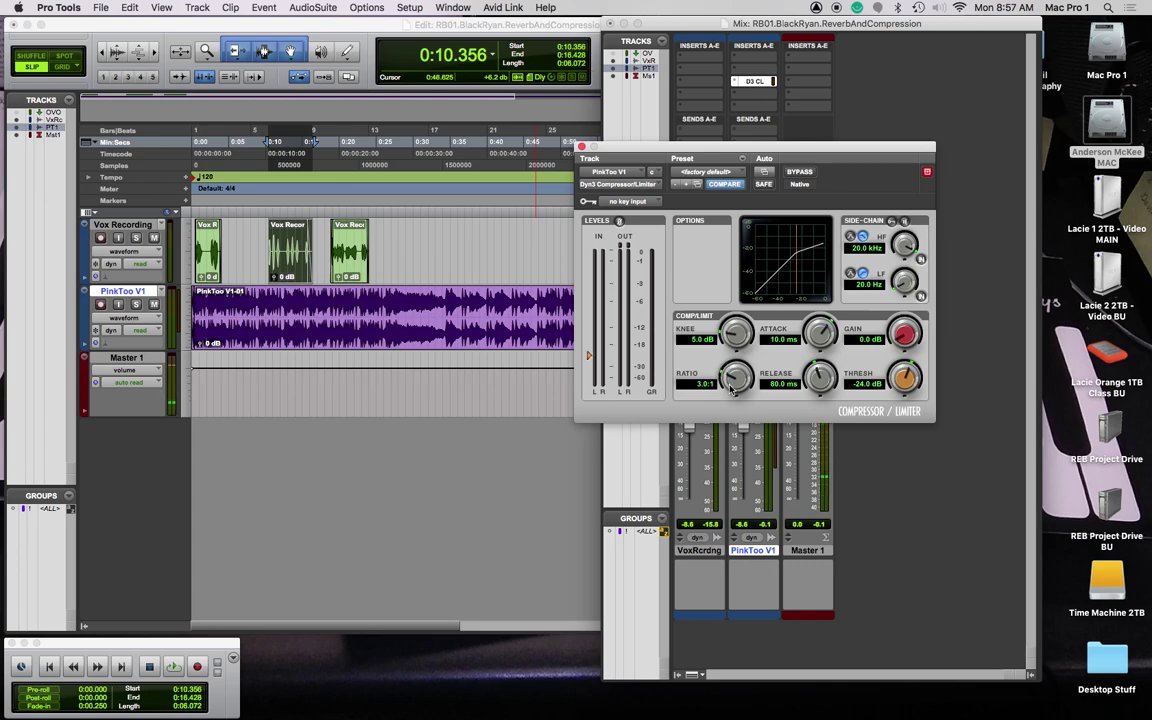
pyautogui.keyDown('alt'); pyautogui.click(737, 333); pyautogui.keyUp('alt')
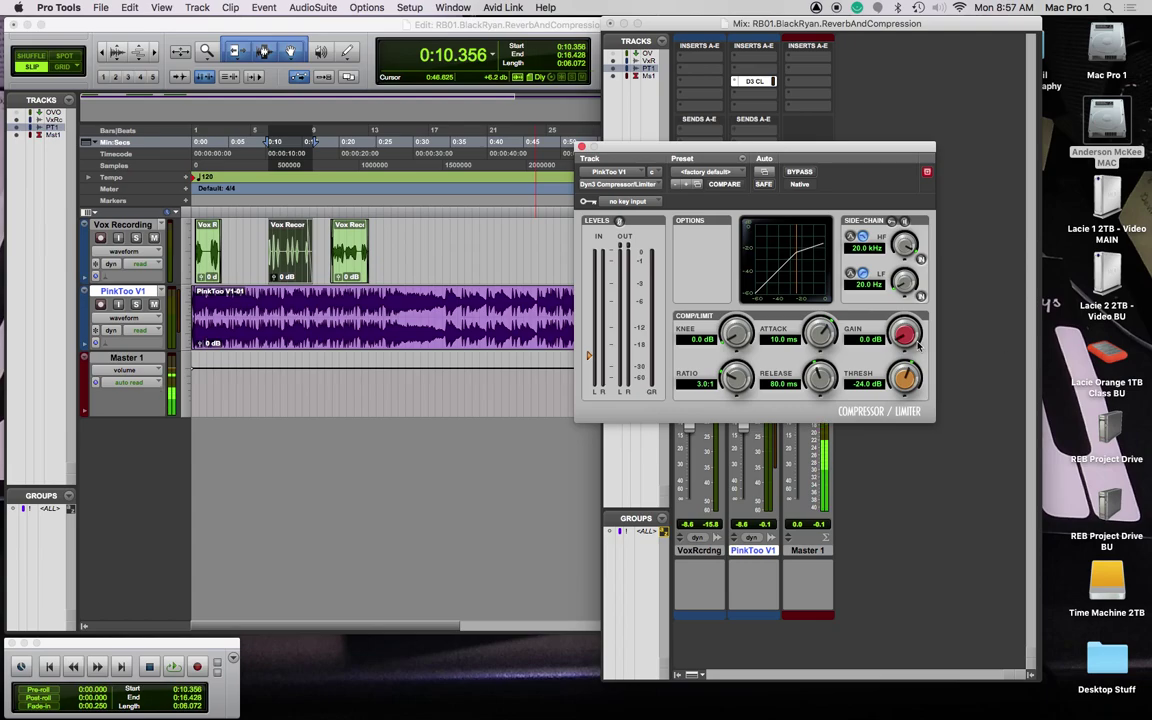
# Step: Set the compressor to 10.2:1 ratio, 1.2 ms attack and 200.0 ms release
pyautogui.moveTo(736, 377); pyautogui.dragTo(738, 344)
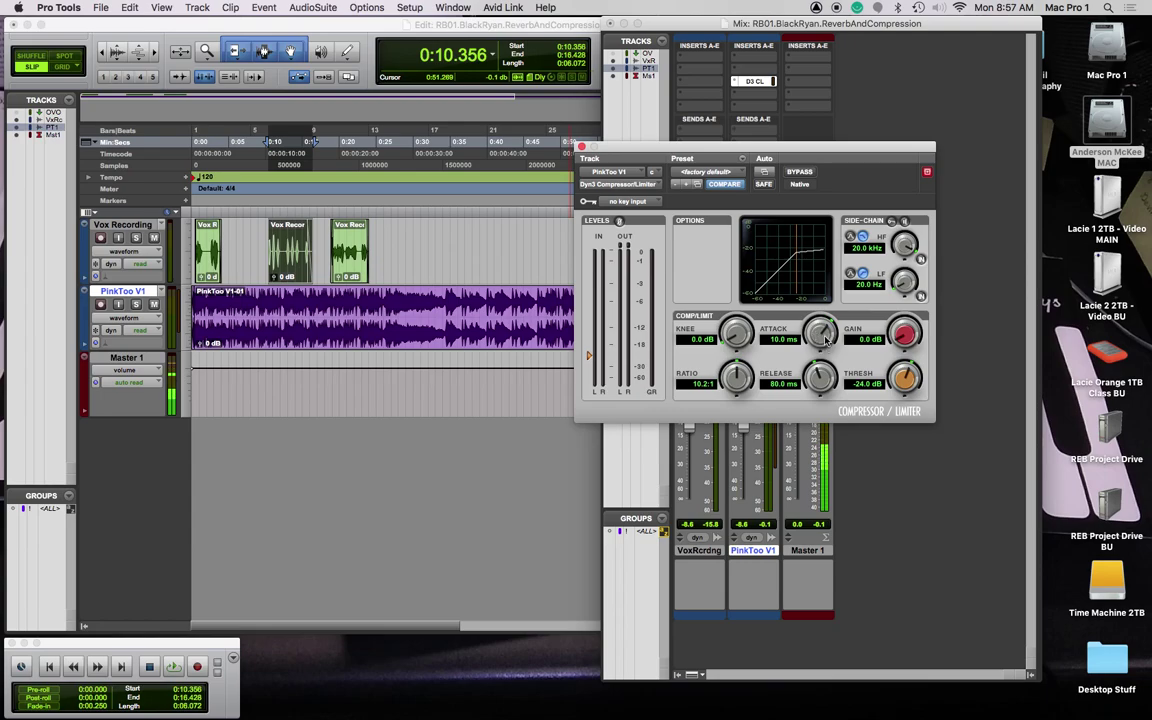
pyautogui.moveTo(826, 340); pyautogui.dragTo(816, 298)
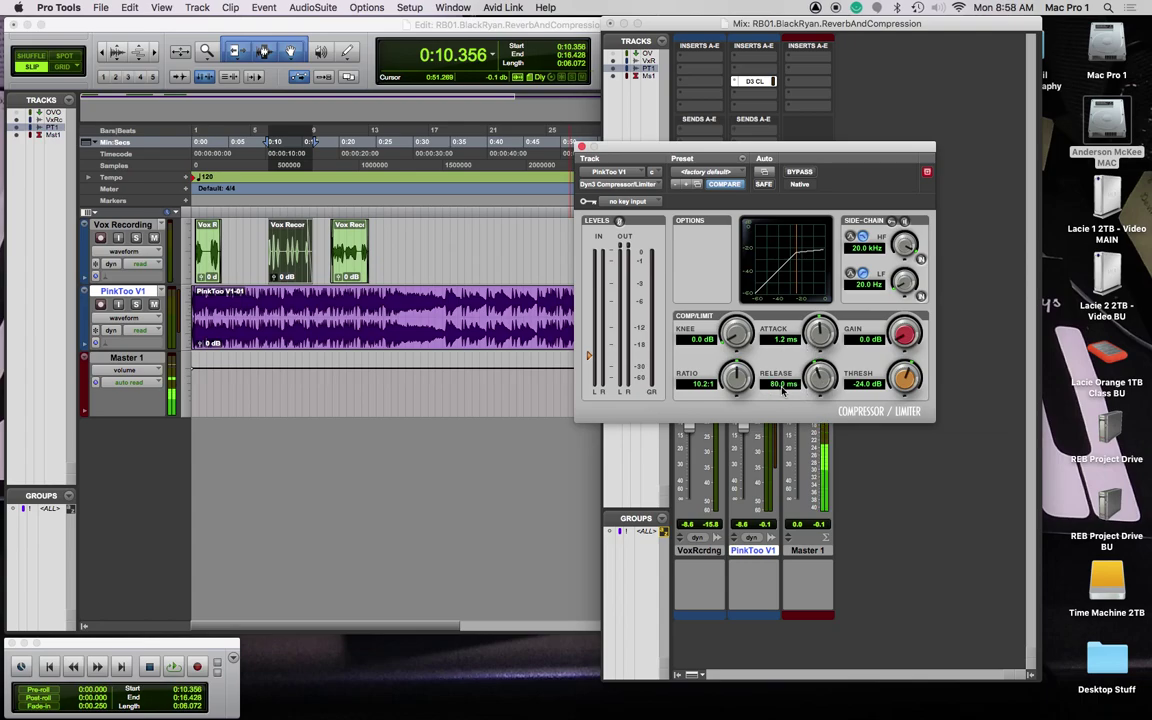
pyautogui.click(777, 385)
pyautogui.click(767, 385)
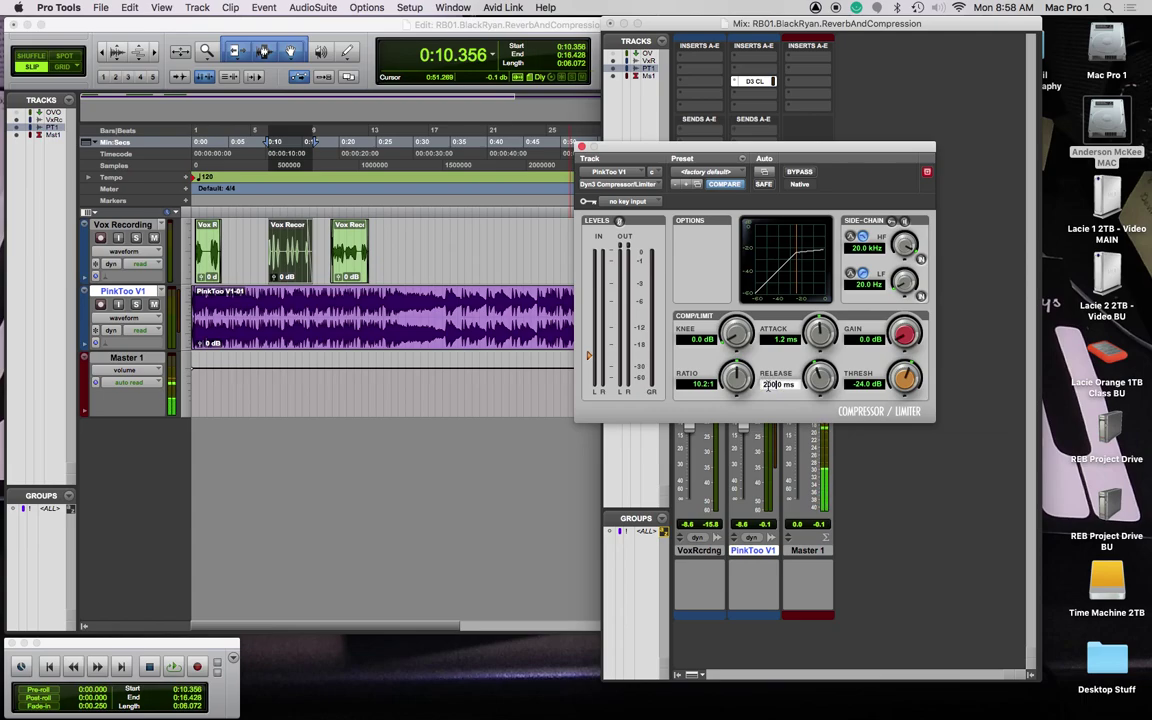
pyautogui.press('Tab')
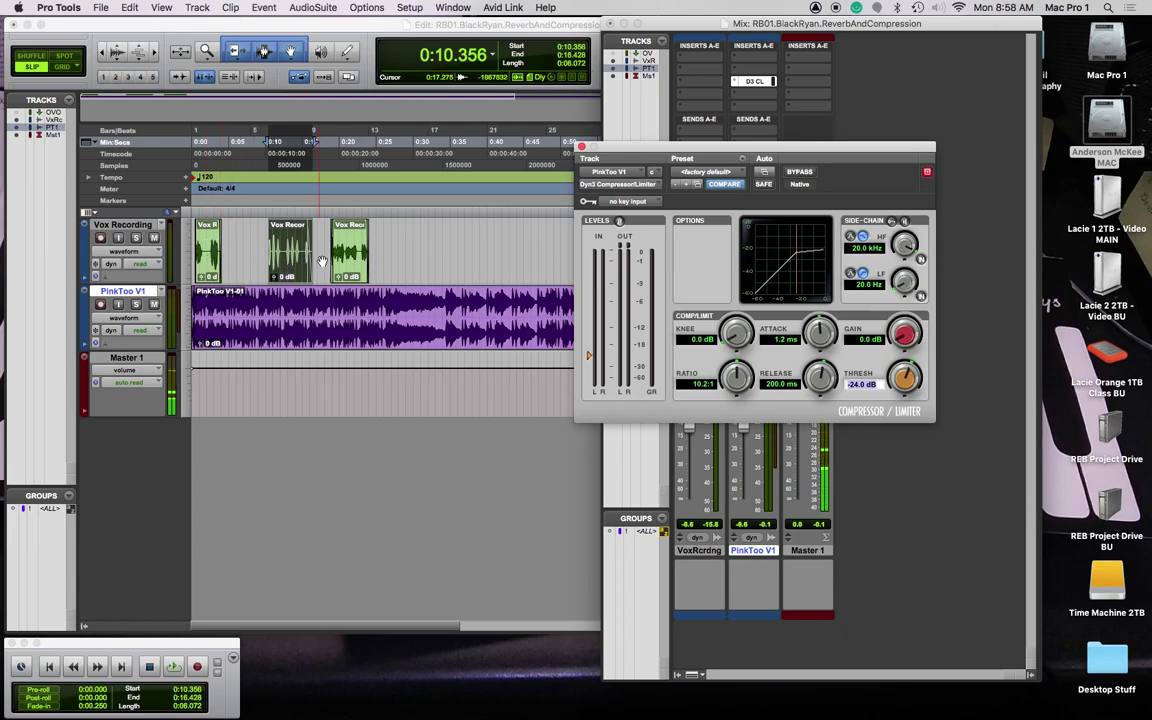
pyautogui.click(350, 214)
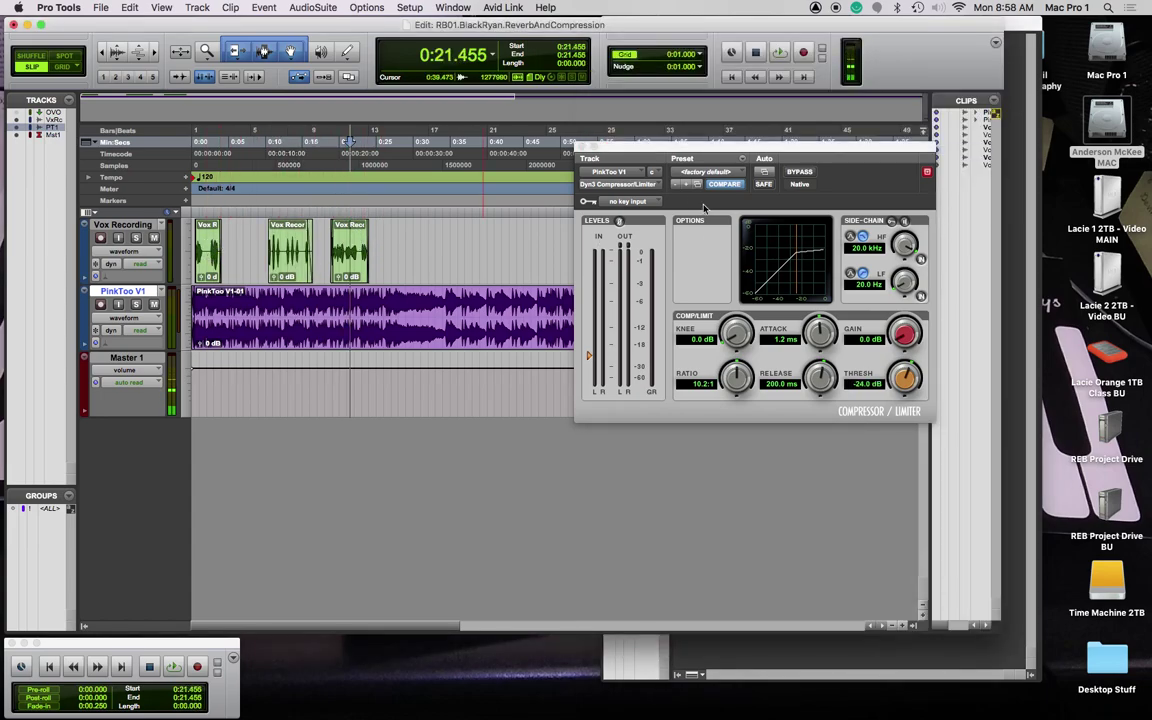
pyautogui.moveTo(815, 150); pyautogui.dragTo(731, 161)
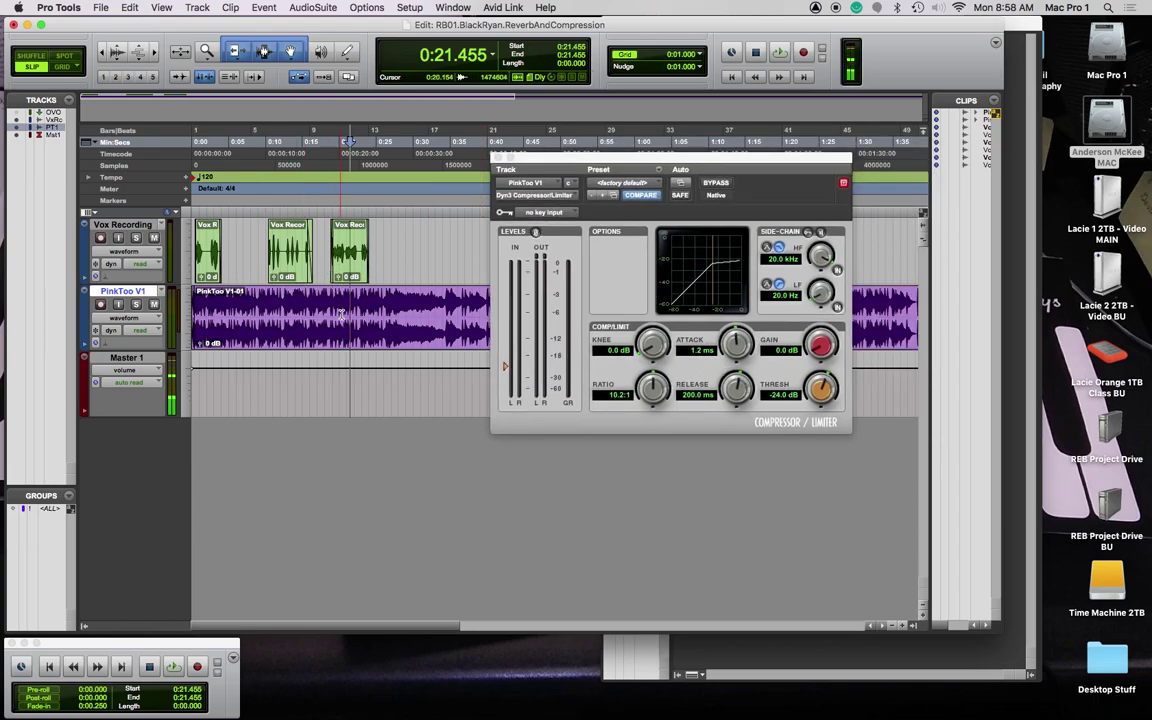
pyautogui.press('space')
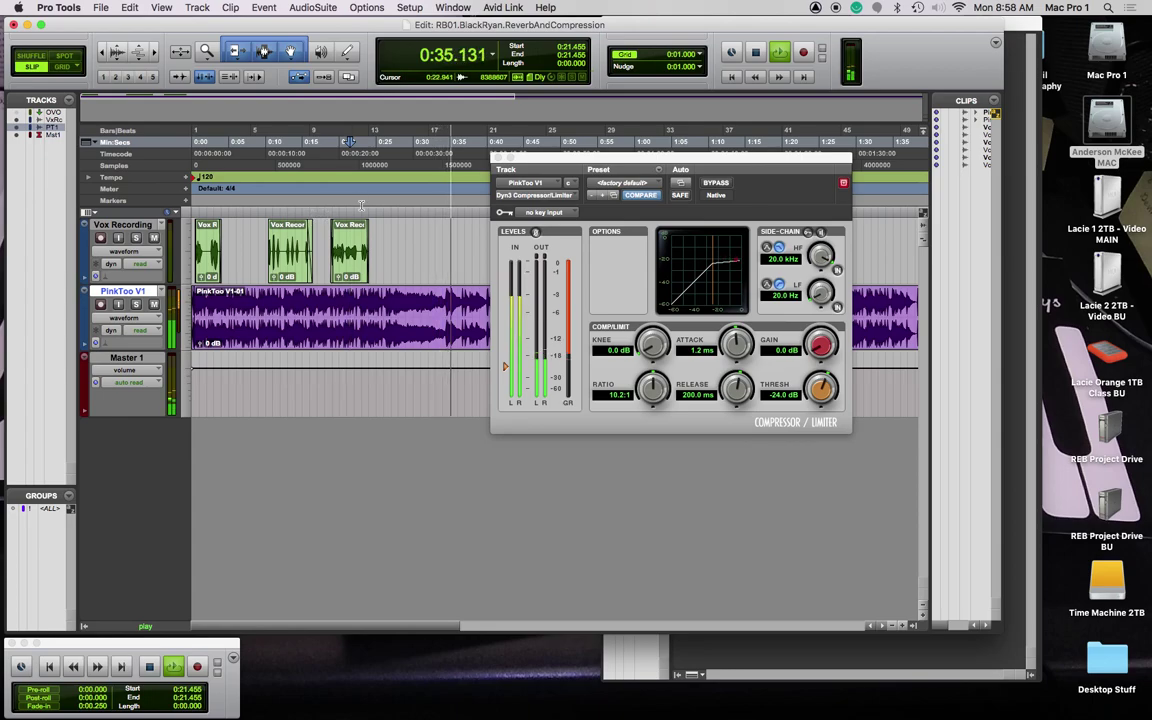
pyautogui.press('space')
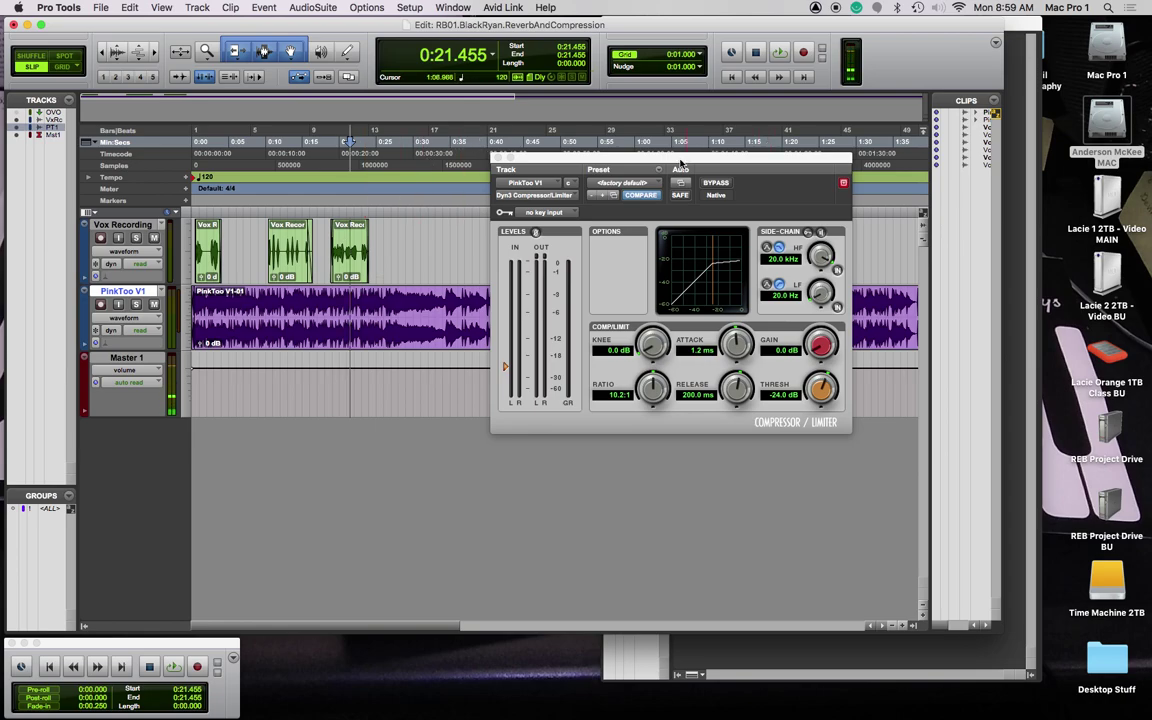
pyautogui.moveTo(680, 162); pyautogui.dragTo(745, 166)
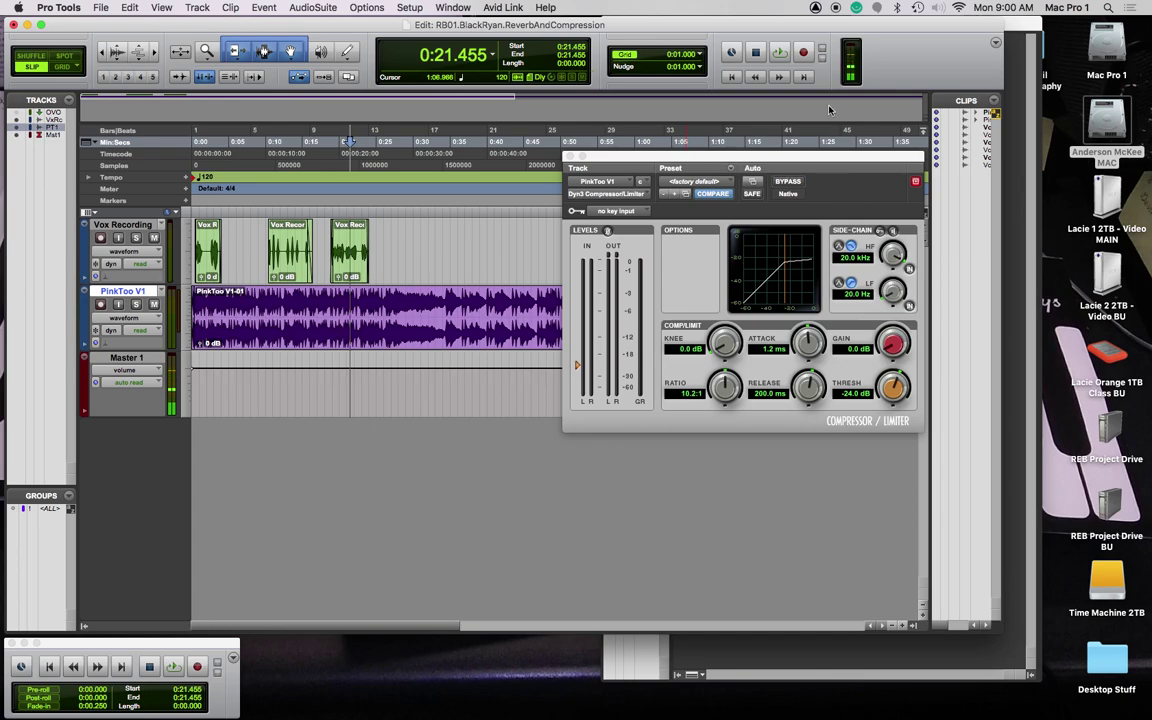
# Step: Enable the side-chain key input on PinkToo V1's Dyn3 compressor and play the mix
pyautogui.moveTo(795, 161); pyautogui.dragTo(811, 144)
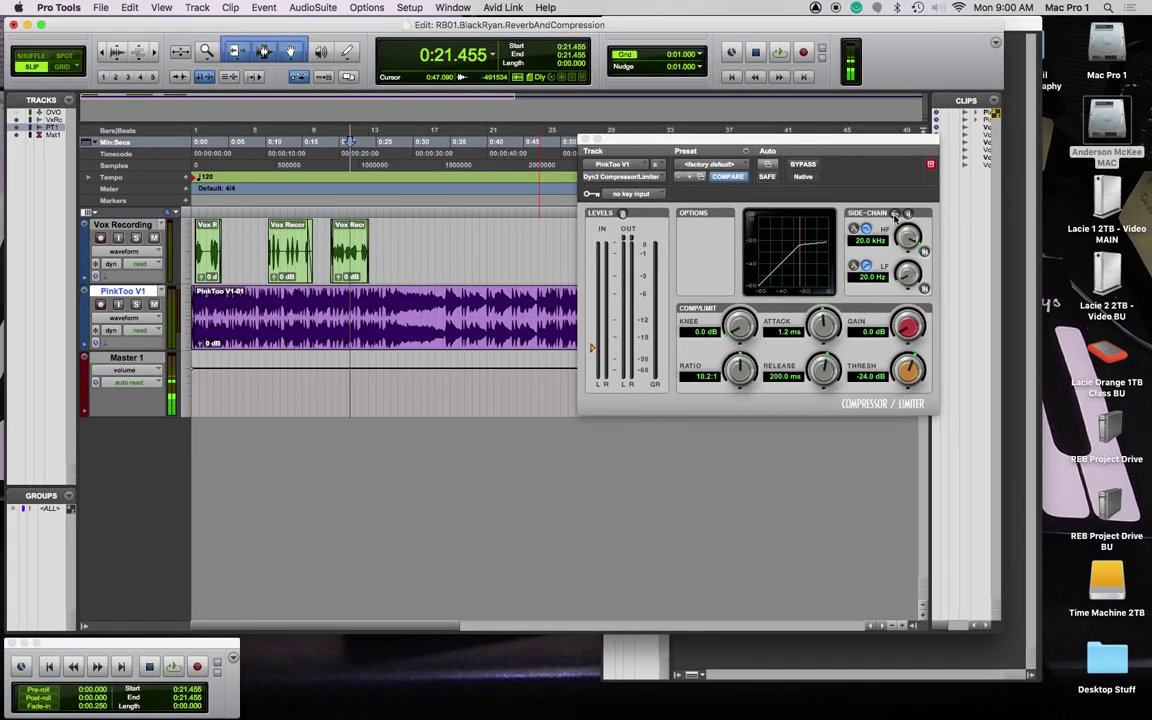
pyautogui.click(895, 214)
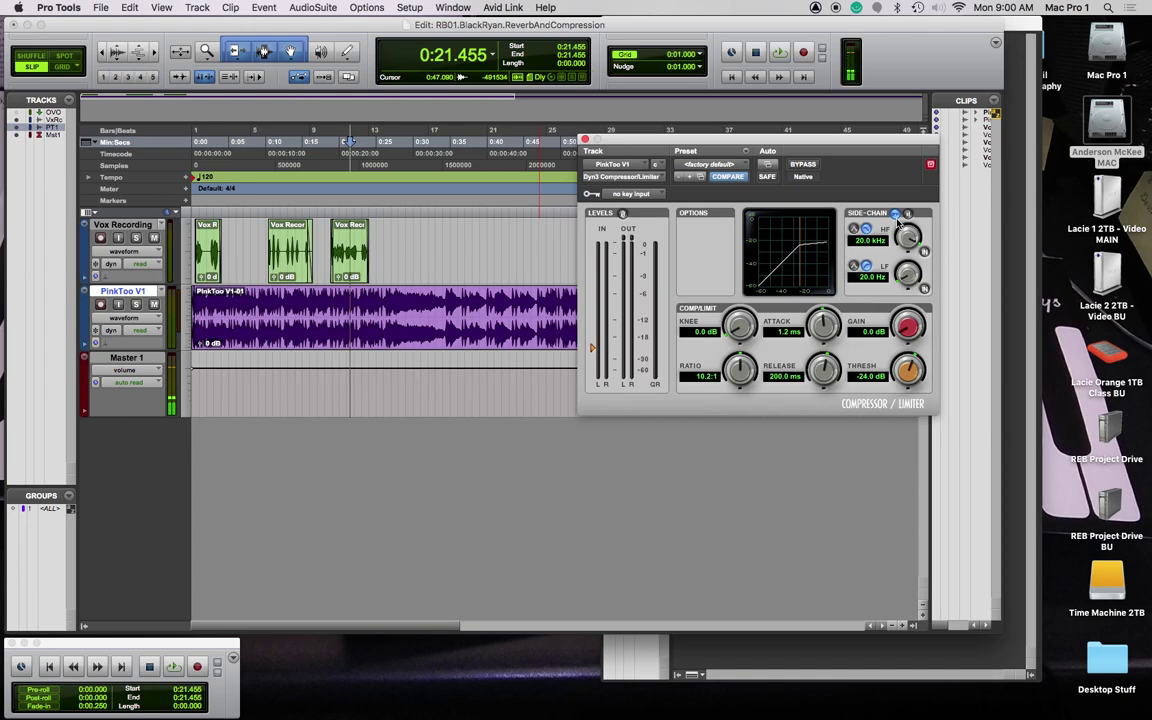
pyautogui.press('space')
# Step: Add a Bus 1 (Mono) send on VoxRcrdng at 0.0 dB
pyautogui.click(1009, 38)
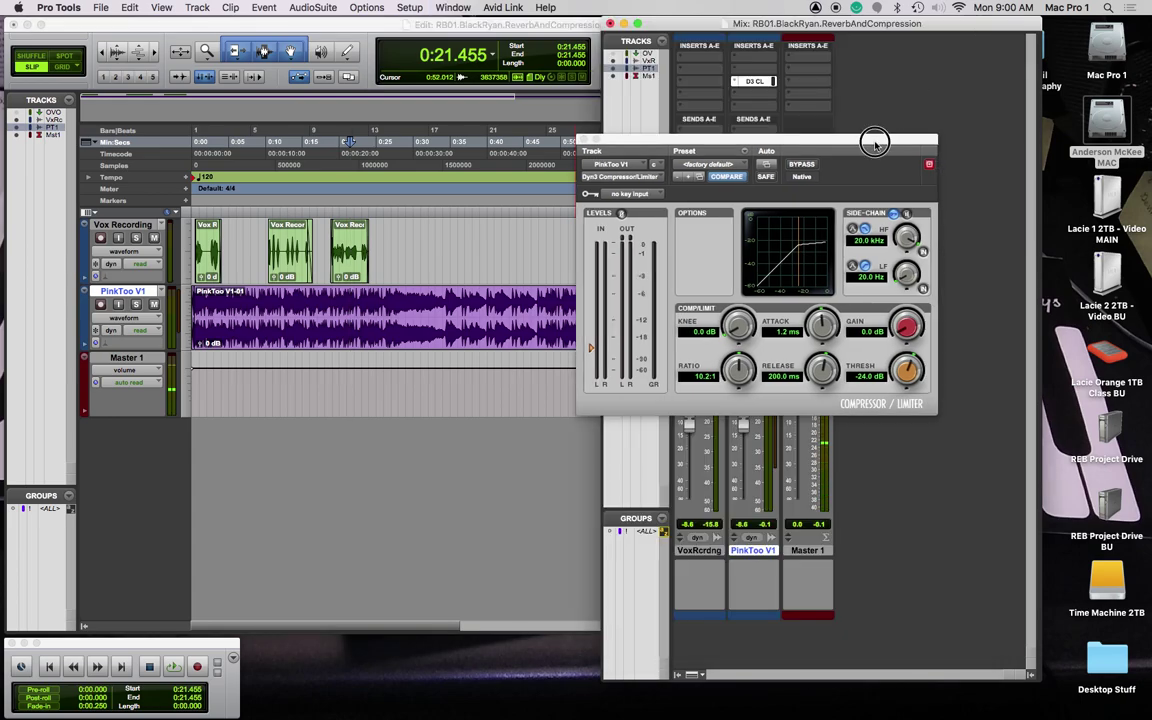
pyautogui.moveTo(876, 139); pyautogui.dragTo(355, 152)
pyautogui.click(699, 130)
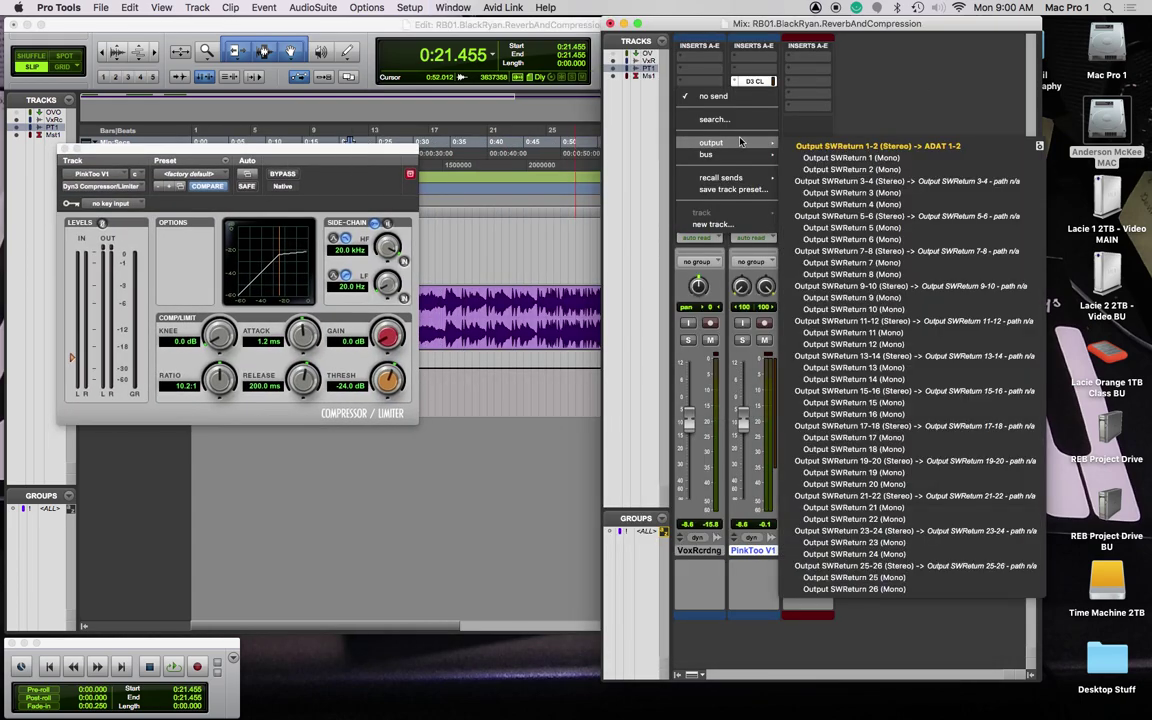
pyautogui.moveTo(712, 158)
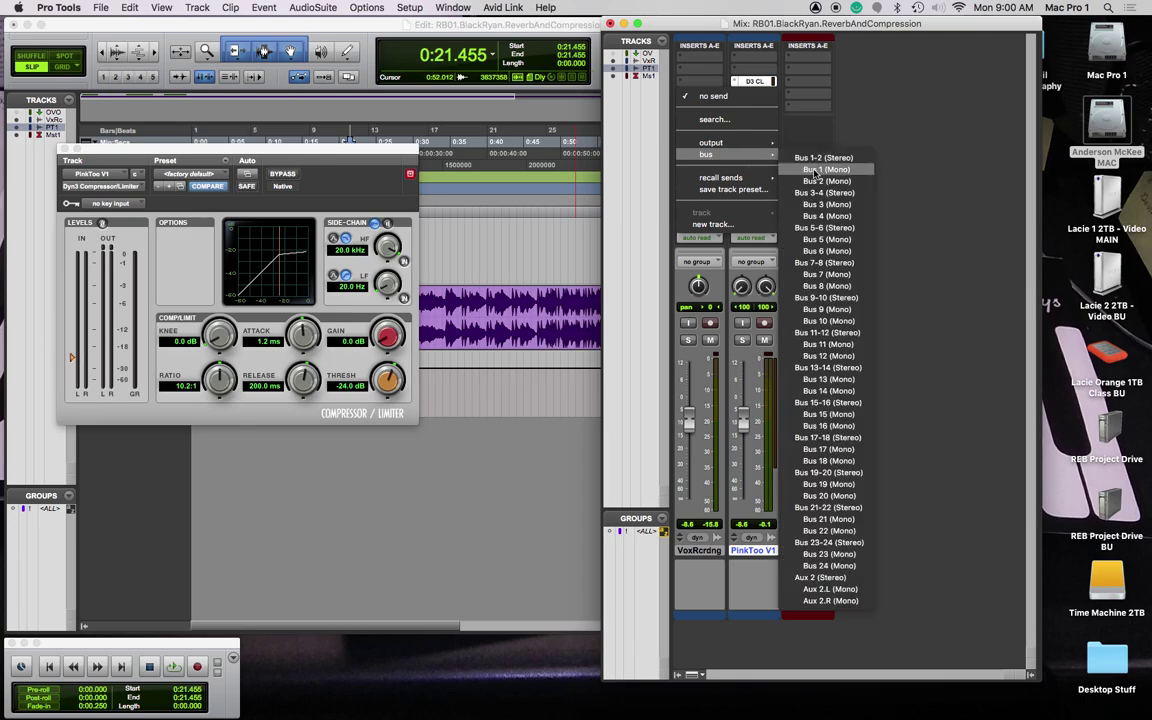
pyautogui.click(815, 171)
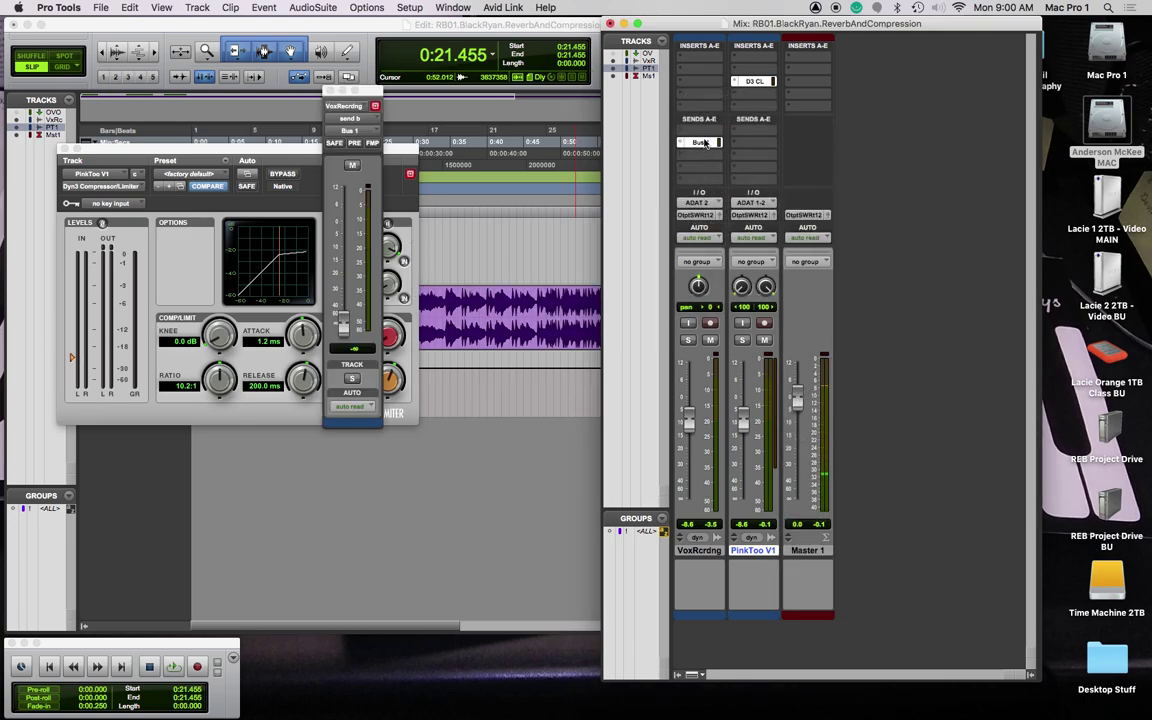
pyautogui.moveTo(367, 104); pyautogui.dragTo(583, 126)
pyautogui.keyDown('alt'); pyautogui.click(561, 364); pyautogui.keyUp('alt')
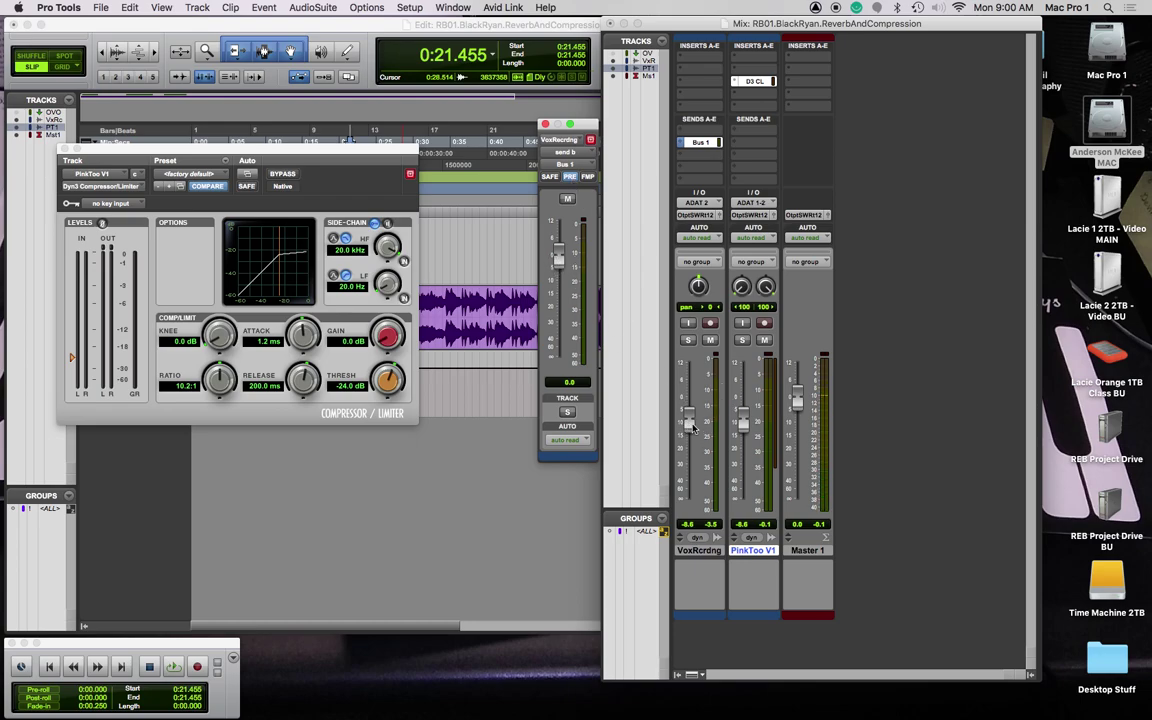
# Step: Compare post- and pre-fader on the send, leaving it pre-fader and the VoxRcrdng fader at -22.2 dB
pyautogui.click(690, 425)
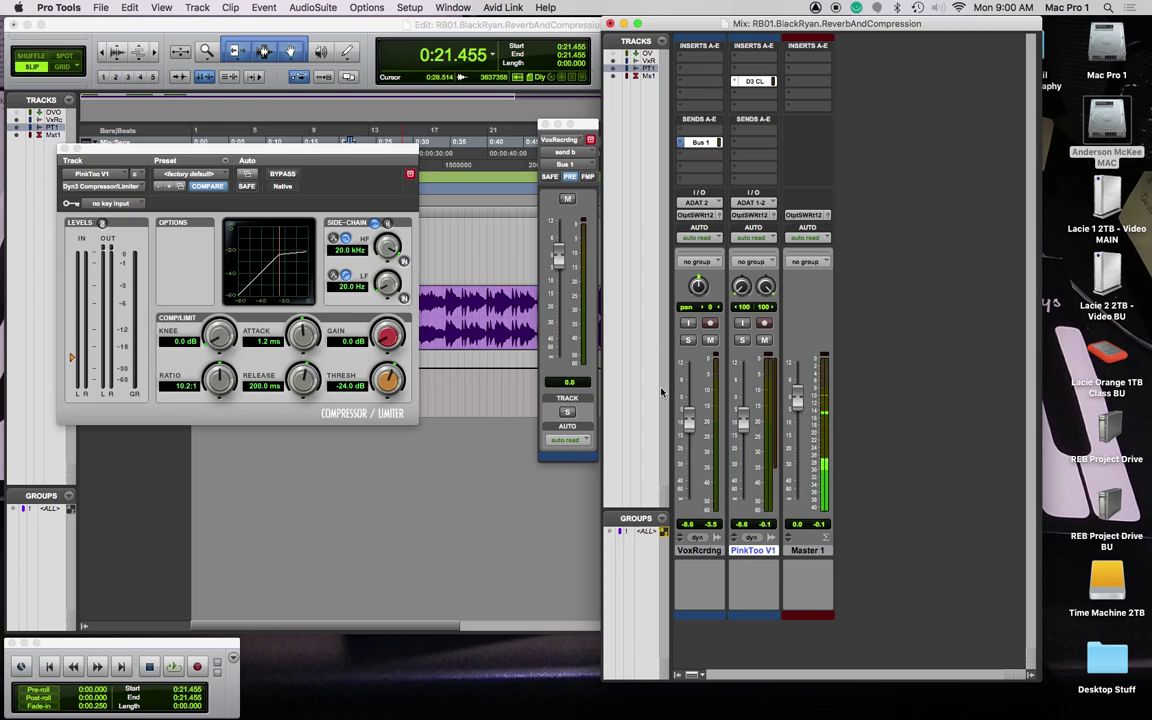
pyautogui.moveTo(688, 424); pyautogui.dragTo(688, 451)
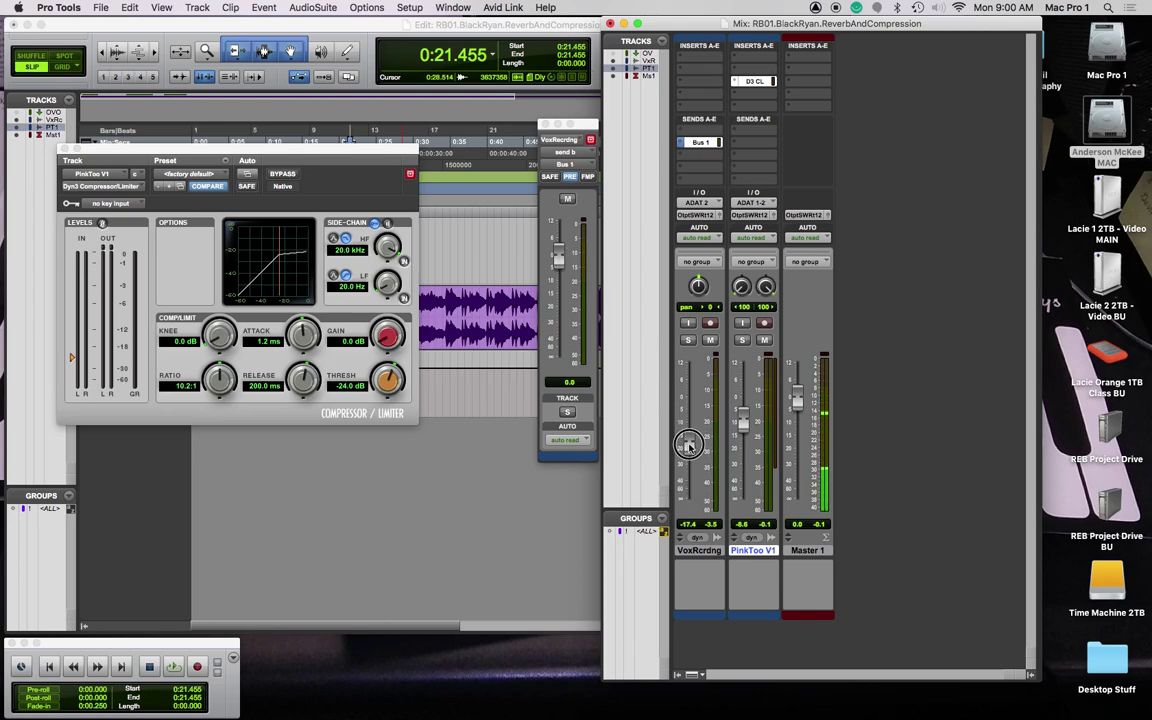
pyautogui.click(567, 178)
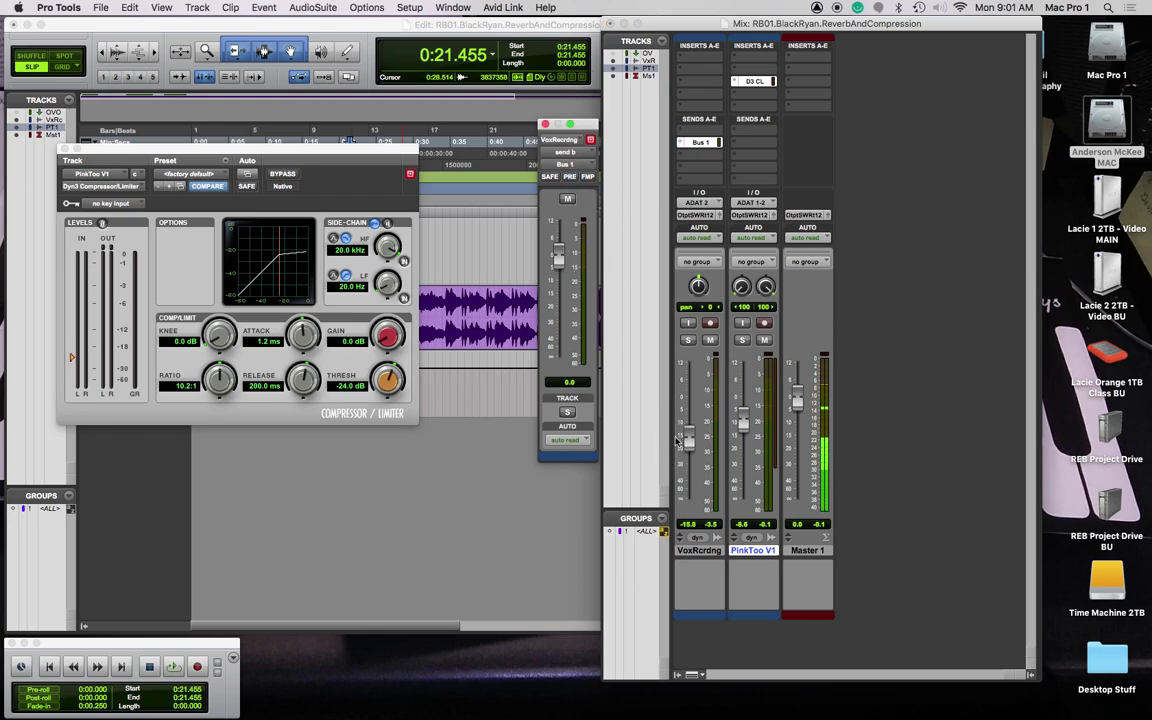
pyautogui.moveTo(679, 437)
pyautogui.mouseDown()
pyautogui.moveTo(692, 421)
pyautogui.moveTo(690, 450)
pyautogui.moveTo(690, 437)
pyautogui.mouseUp()
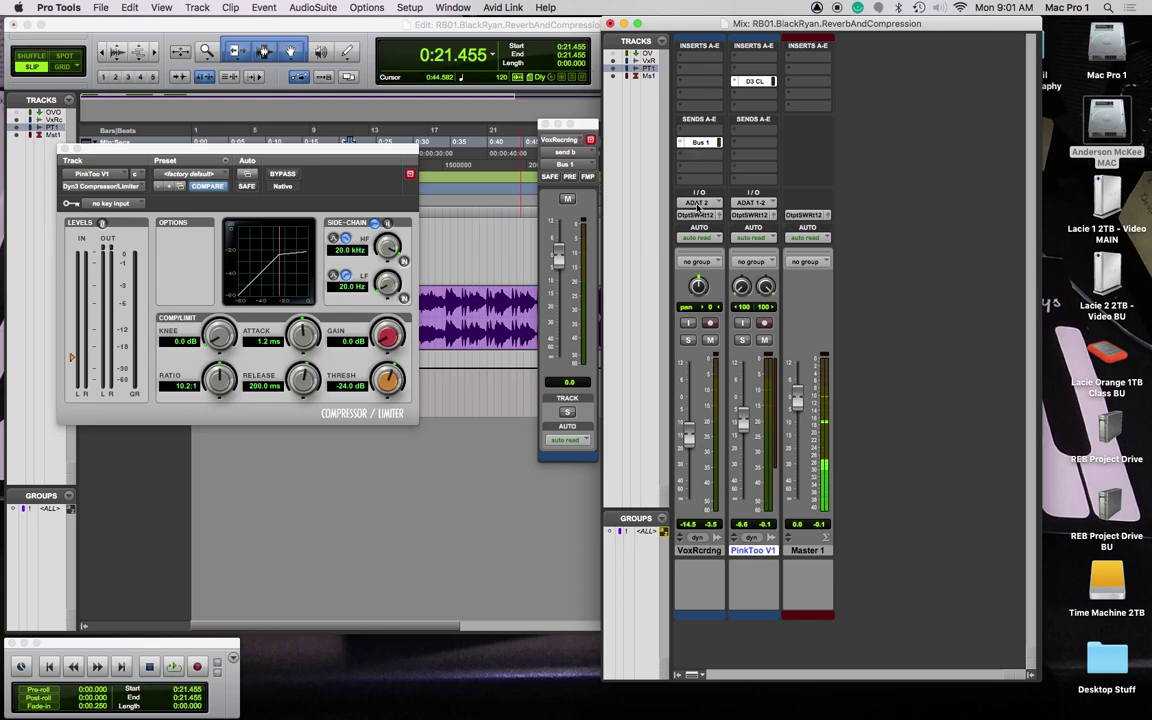
pyautogui.click(573, 177)
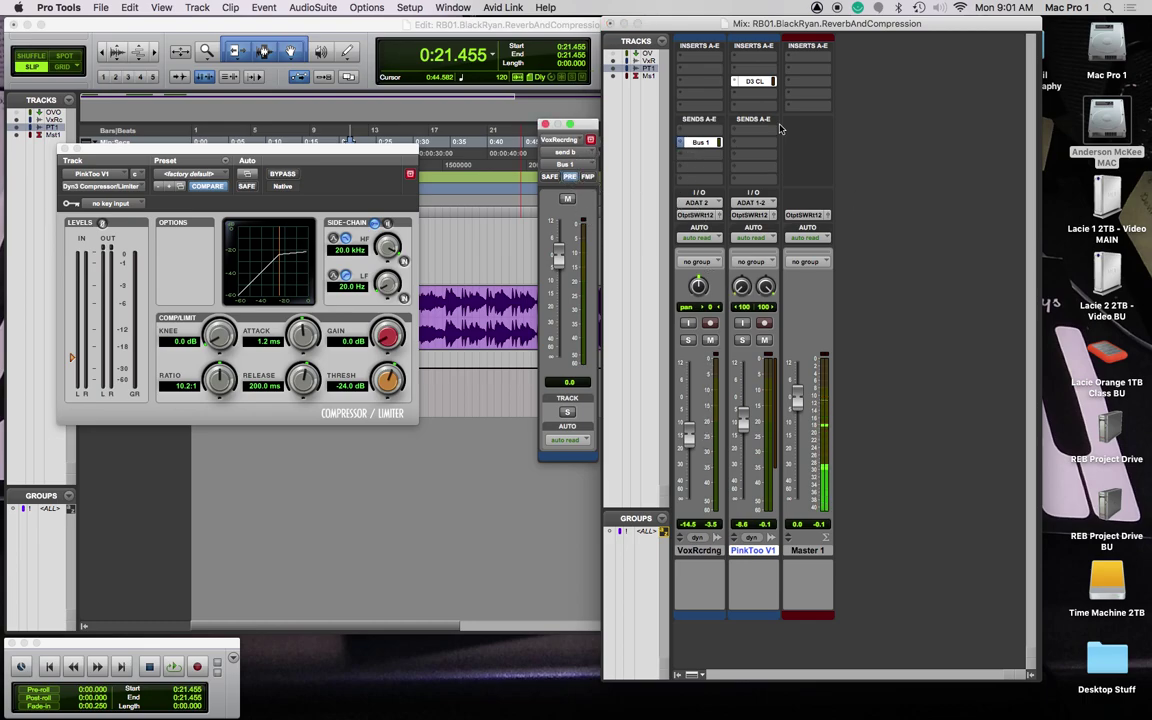
pyautogui.moveTo(689, 436)
pyautogui.mouseDown()
pyautogui.moveTo(693, 467)
pyautogui.moveTo(690, 454)
pyautogui.mouseUp()
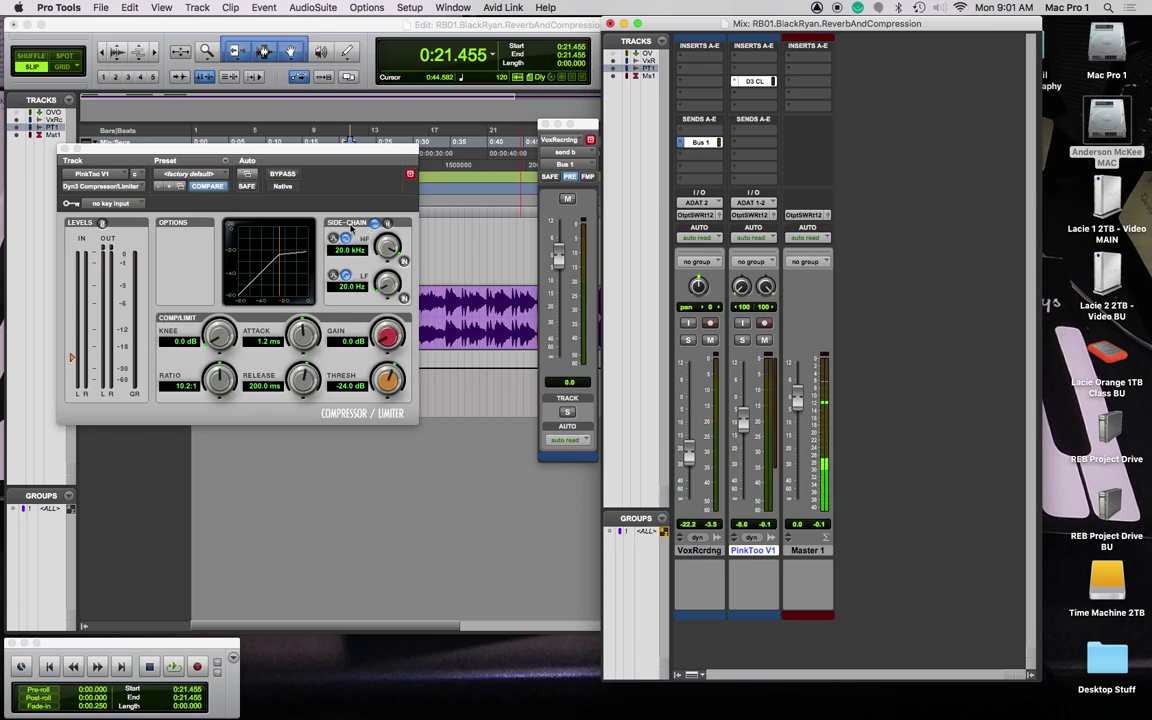
# Step: Set the Dyn3 compressor's key input source to Bus 1
pyautogui.click(138, 204)
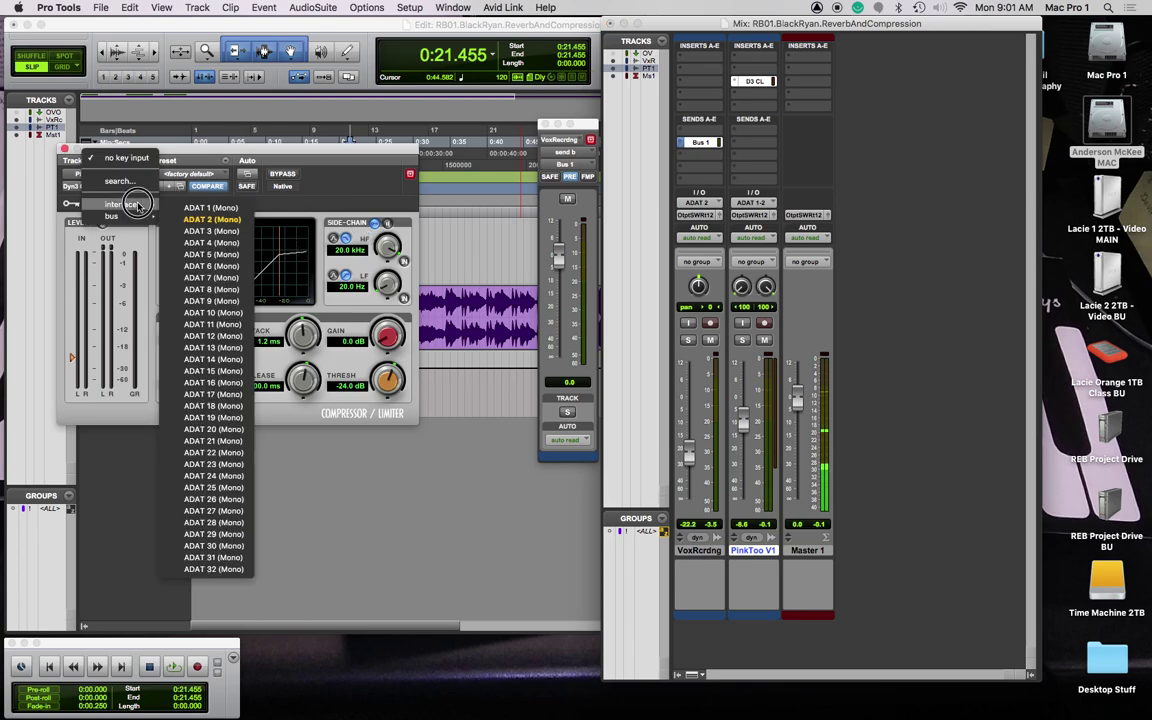
pyautogui.moveTo(151, 217)
pyautogui.click(118, 226)
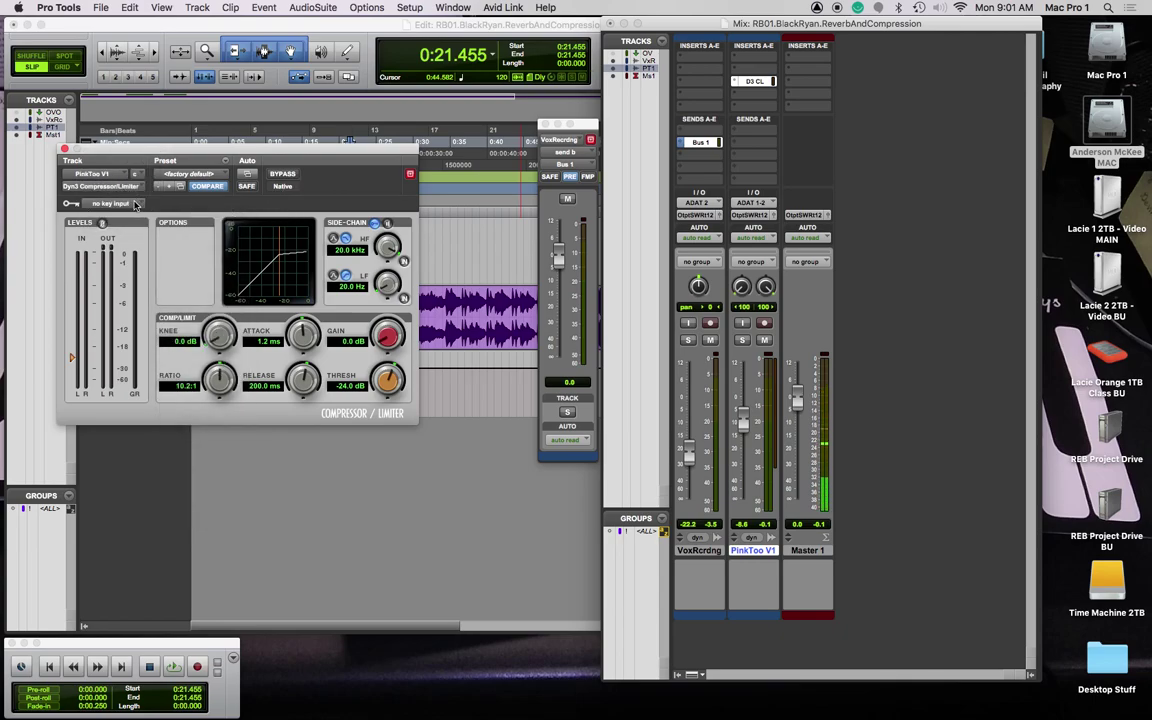
pyautogui.click(136, 204)
pyautogui.click(175, 203)
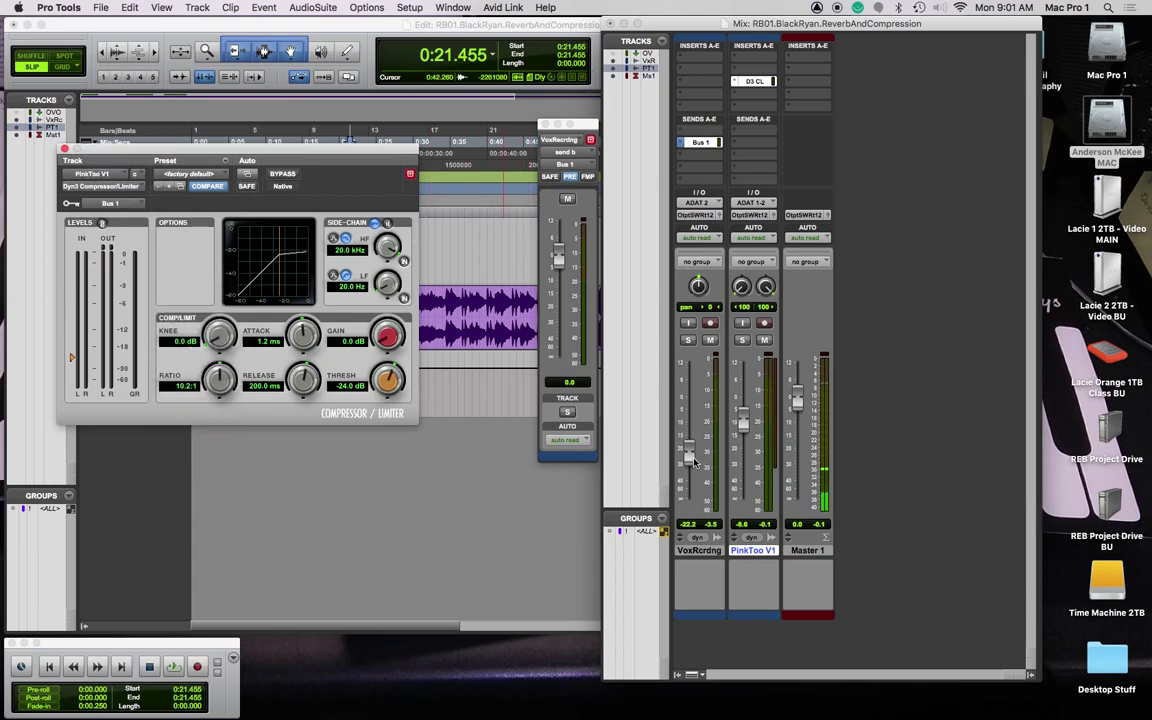
# Step: Pull the VoxRcrdng fader down to -inf and move the compressor window below the tracks
pyautogui.moveTo(689, 458); pyautogui.dragTo(689, 499)
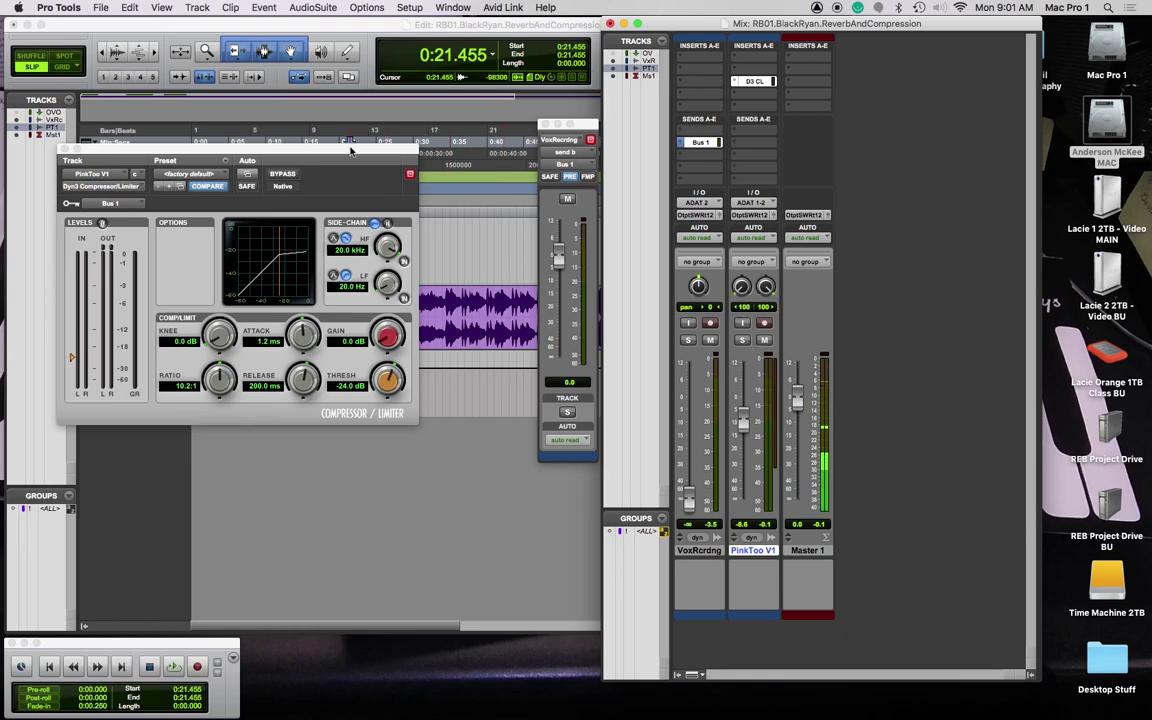
pyautogui.moveTo(350, 150); pyautogui.dragTo(406, 146)
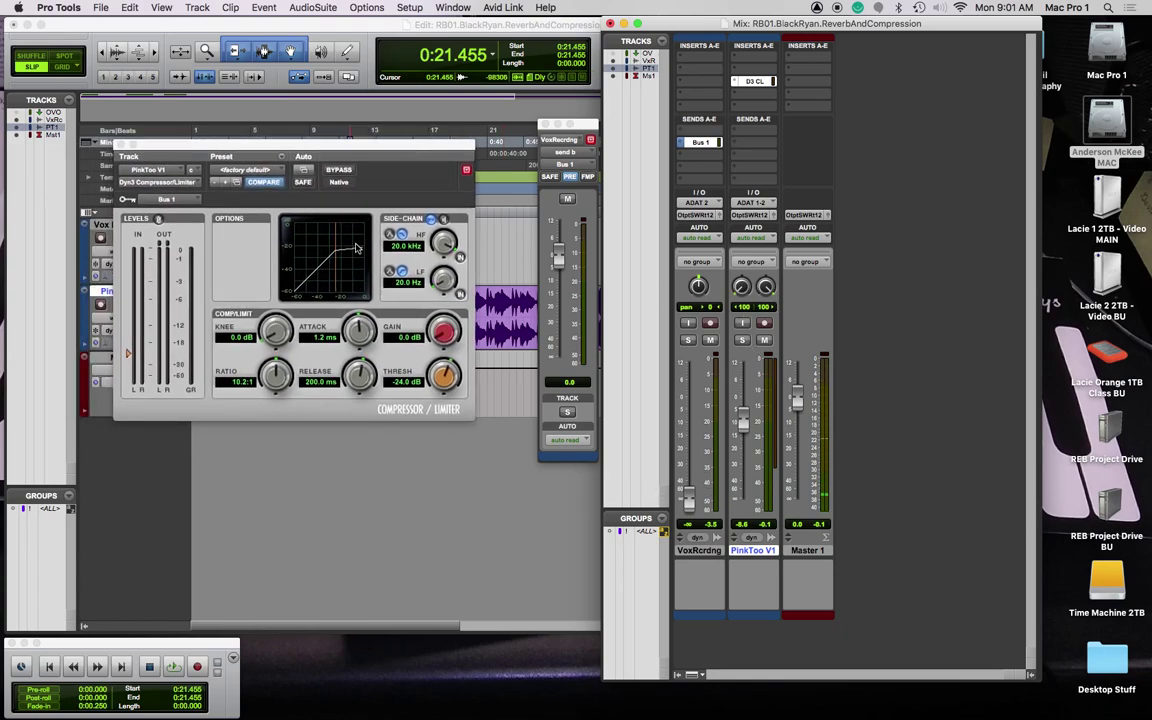
pyautogui.moveTo(287, 140); pyautogui.dragTo(312, 340)
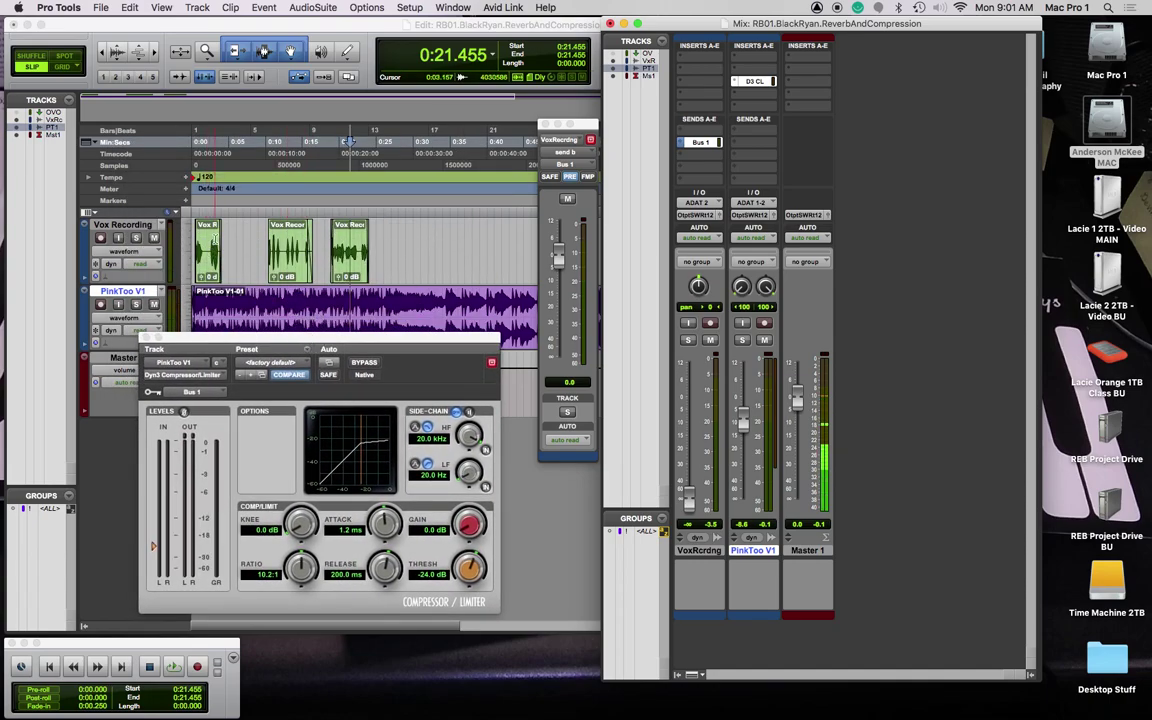
# Step: Play from the session start and lower the compressor threshold to -36.0 dB
pyautogui.press('Return')
pyautogui.press('space')
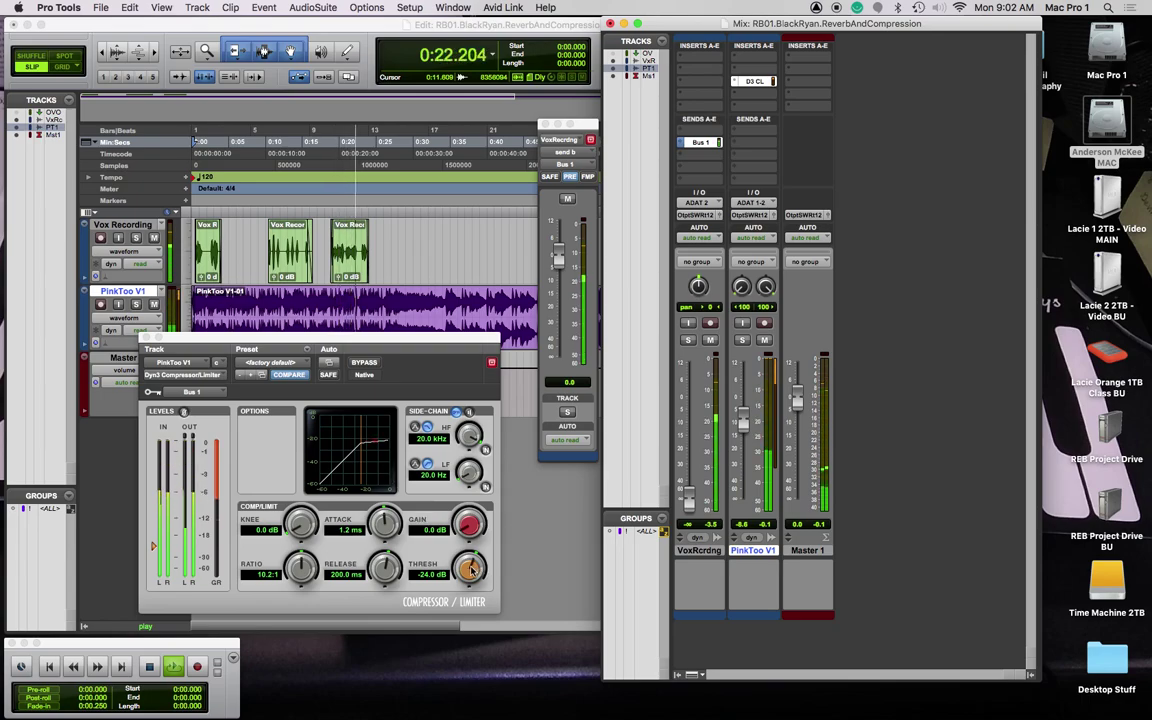
pyautogui.moveTo(469, 568); pyautogui.dragTo(468, 625)
pyautogui.press('space')
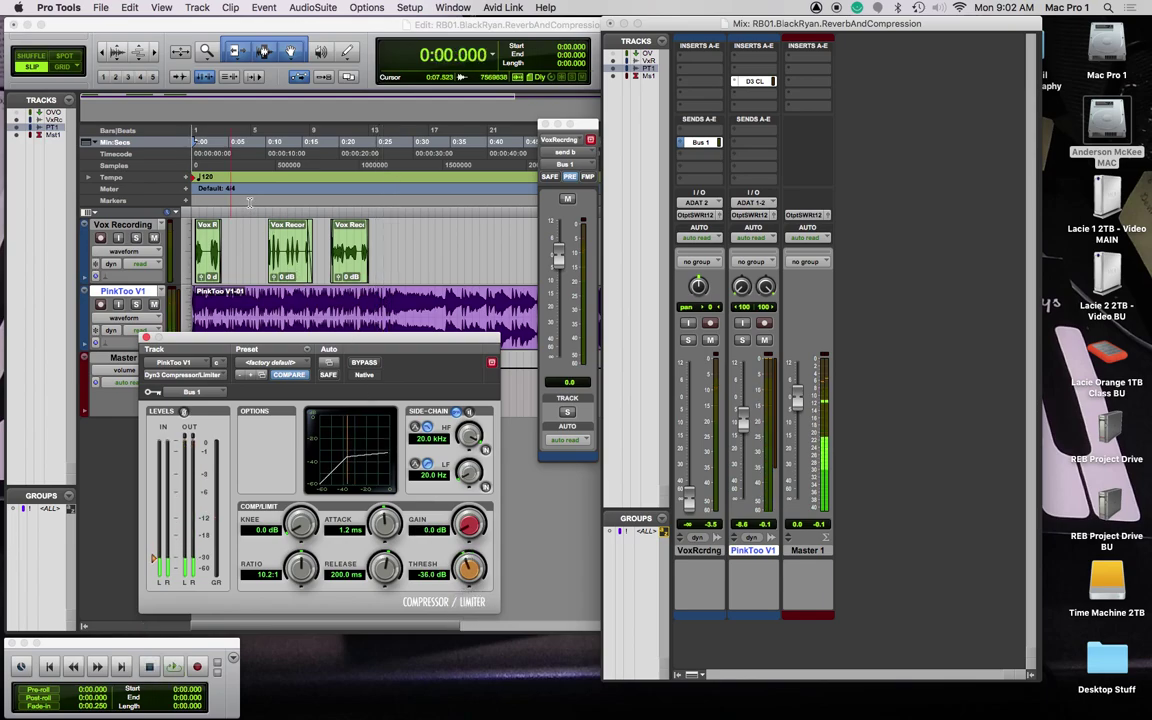
# Step: Replay and bring the VoxRcrdng fader up from silence to about -7.8 dB
pyautogui.press('space')
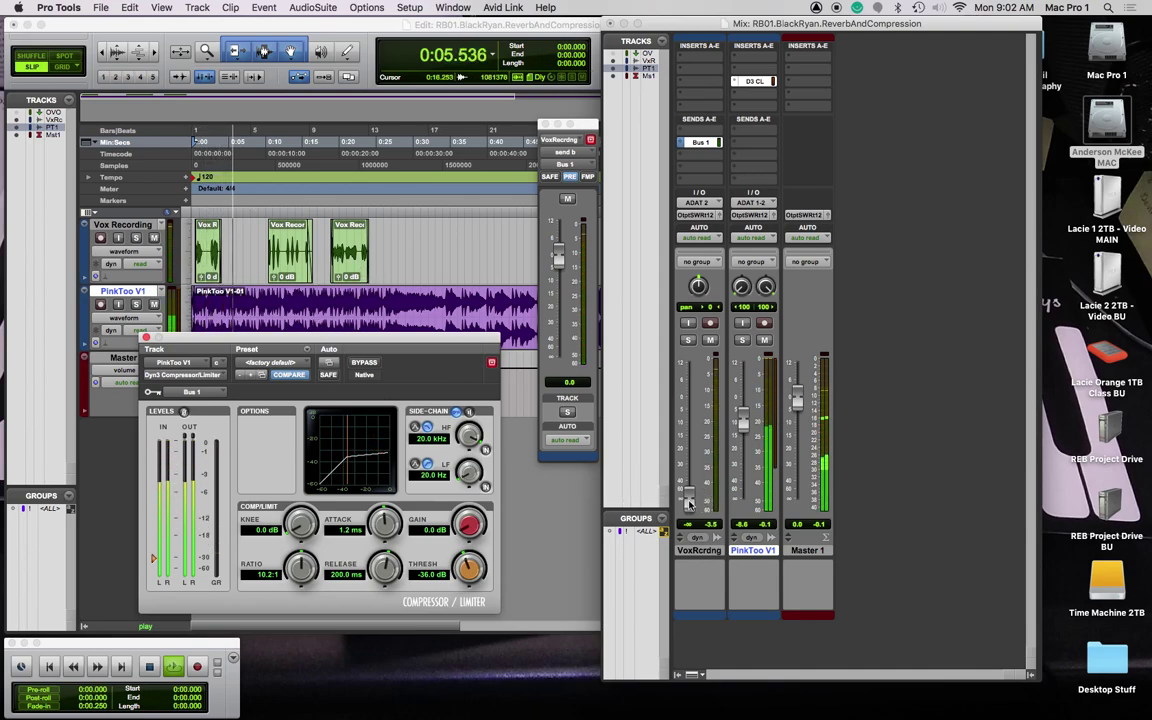
pyautogui.moveTo(688, 500); pyautogui.dragTo(692, 423)
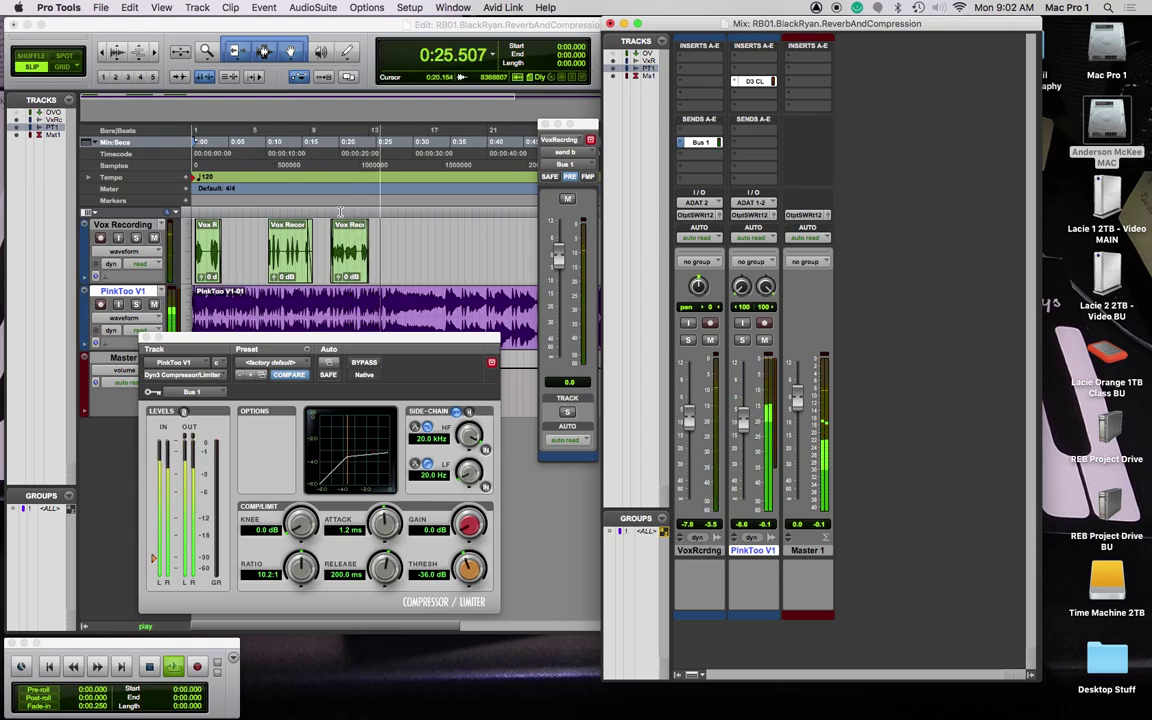
pyautogui.press('space')
# Step: Audition the mix around 0:10, zooming in on the timeline at the insertion point
pyautogui.click(265, 207)
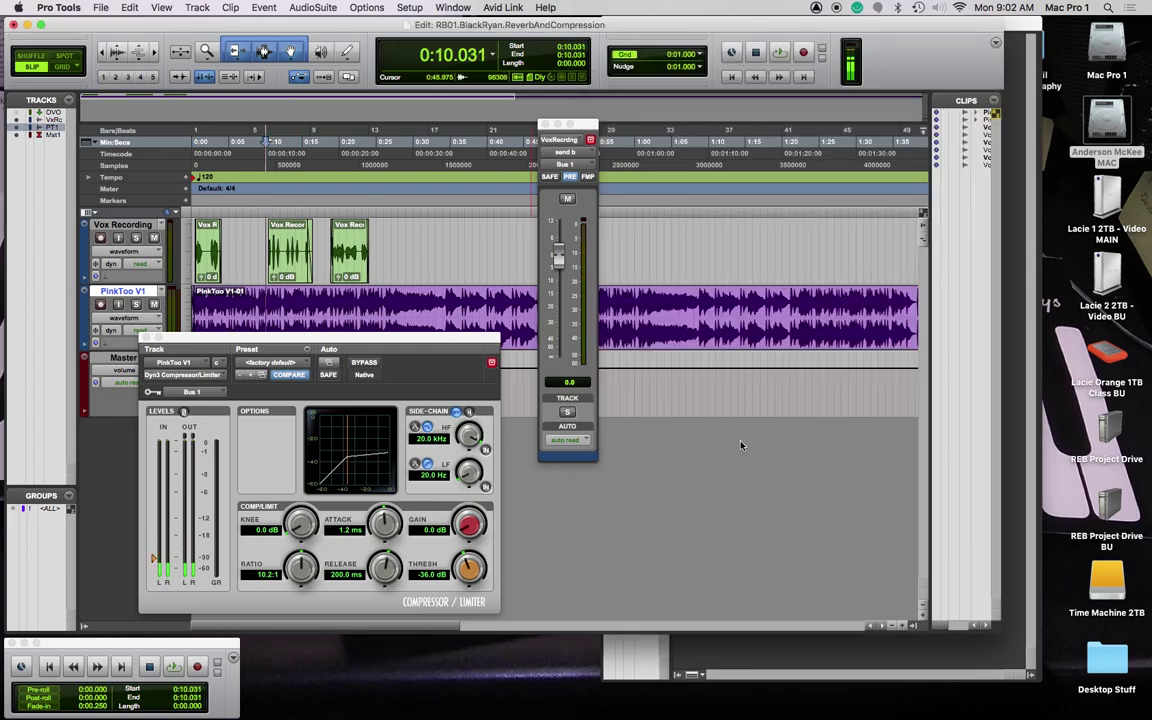
pyautogui.press('space')
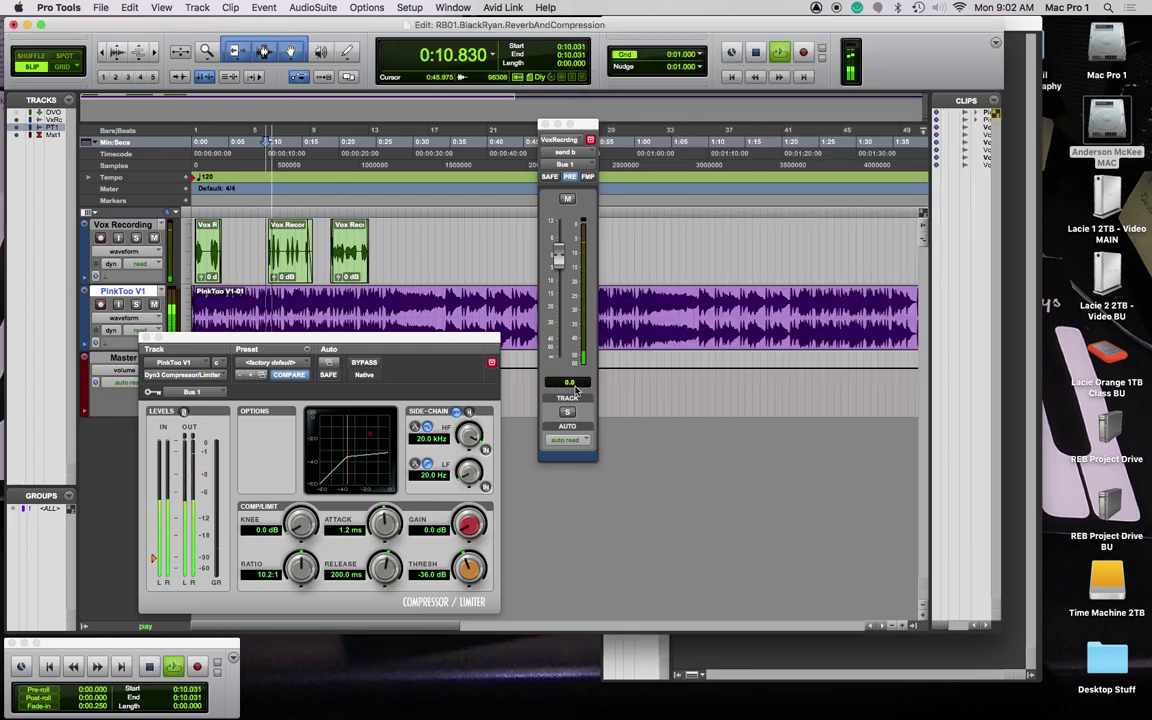
pyautogui.press('space')
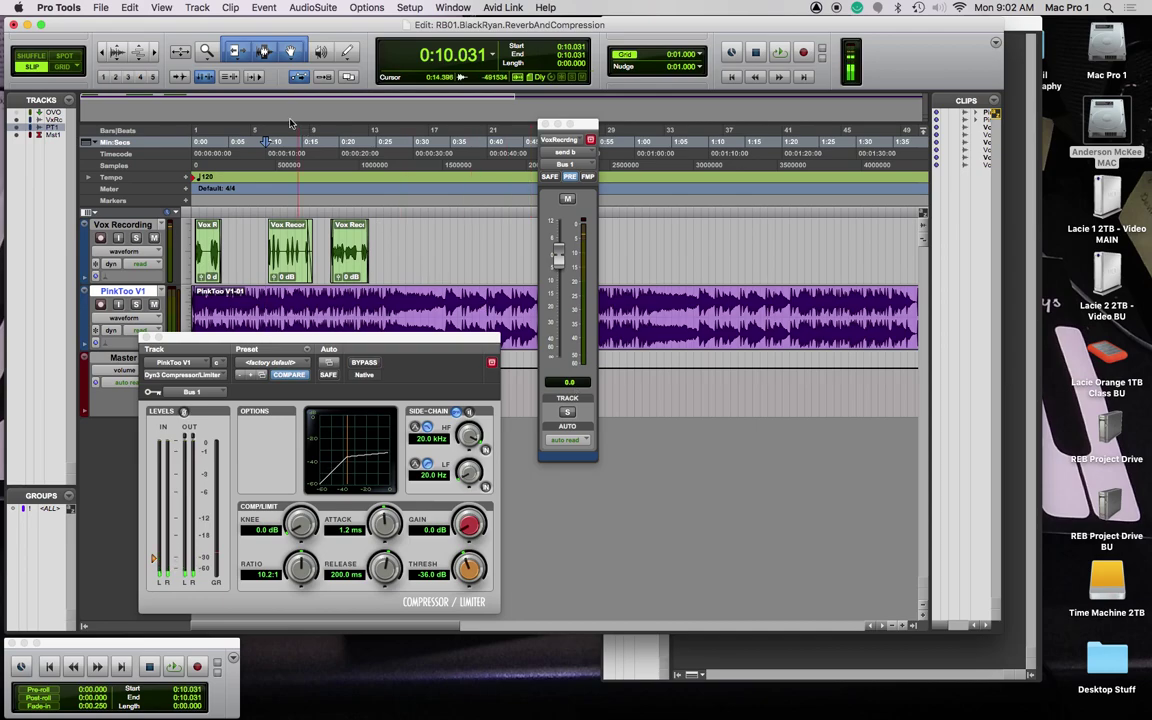
pyautogui.click(270, 208)
pyautogui.press('super+bracketright')
pyautogui.press('super+bracketright')
pyautogui.press('super+bracketright')
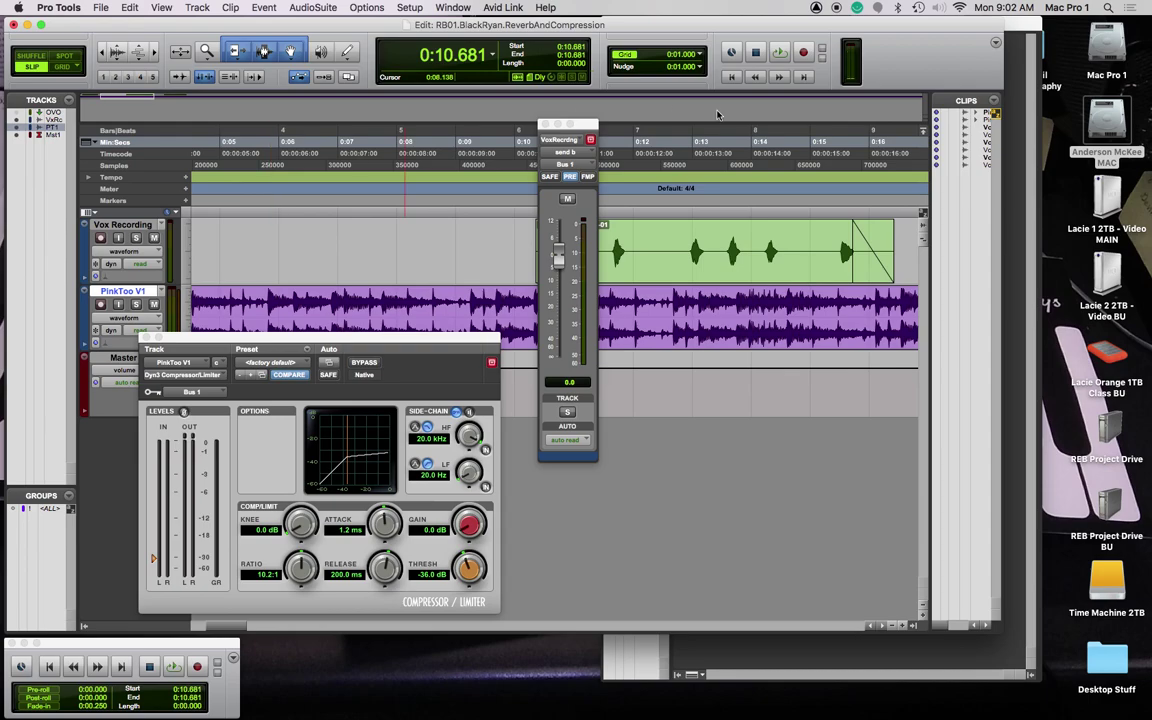
pyautogui.moveTo(585, 127); pyautogui.dragTo(322, 70)
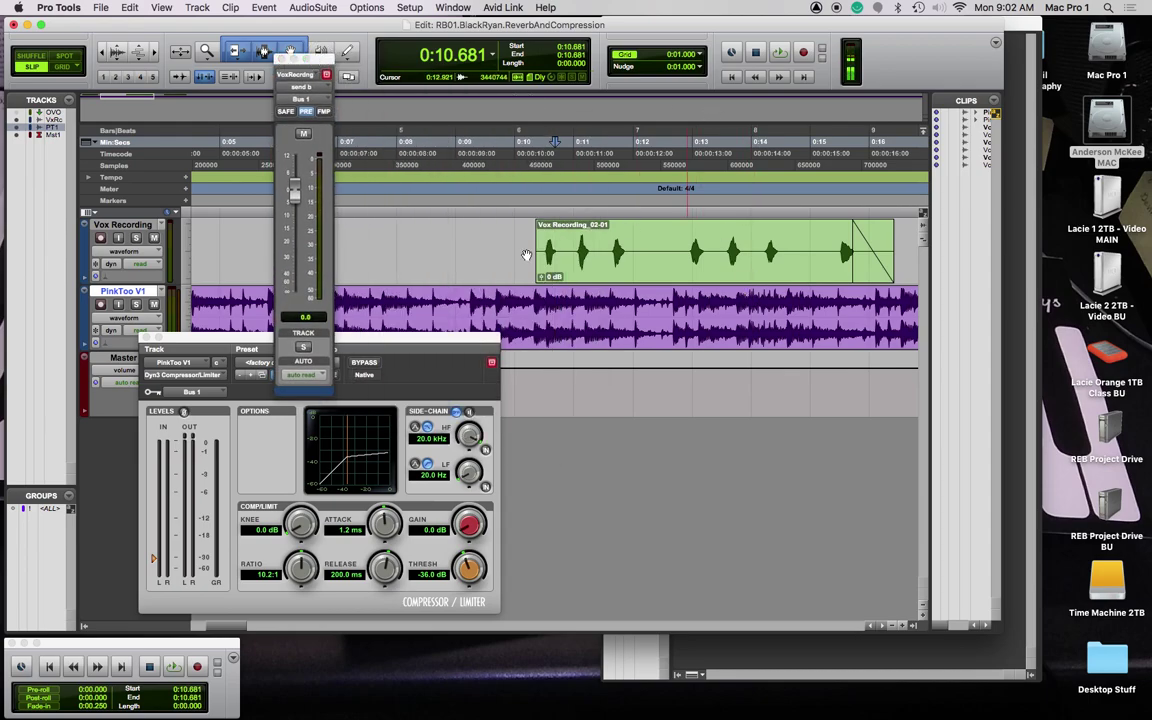
pyautogui.press('space')
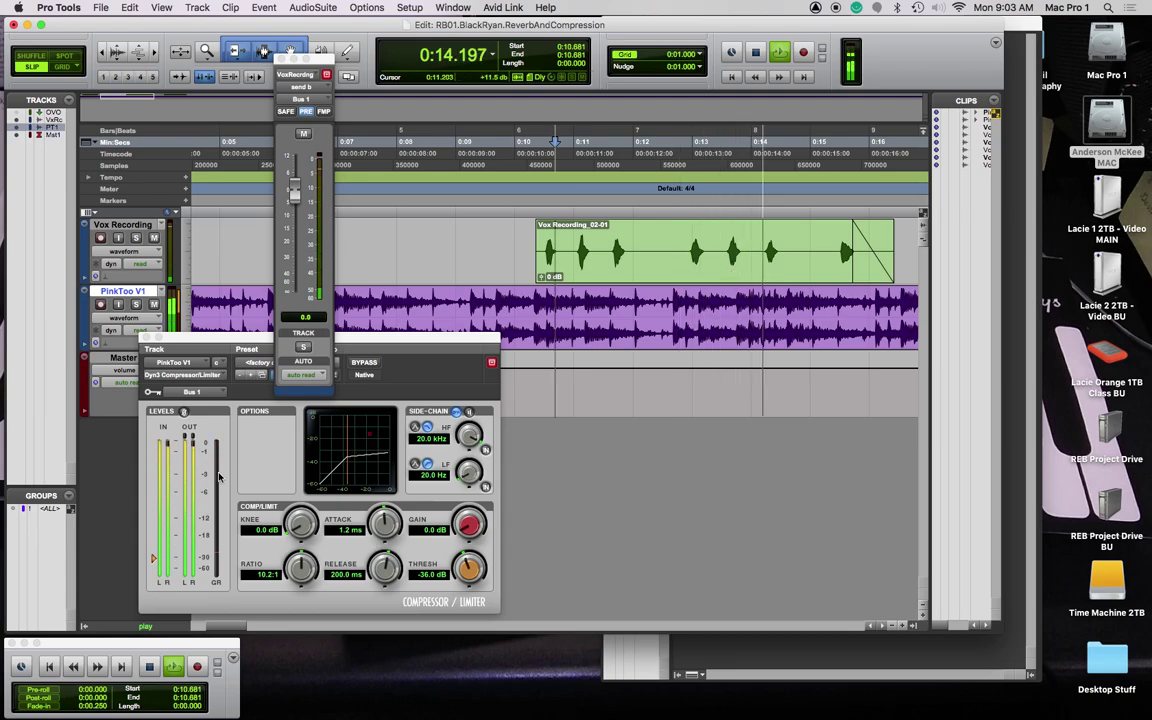
pyautogui.press('space')
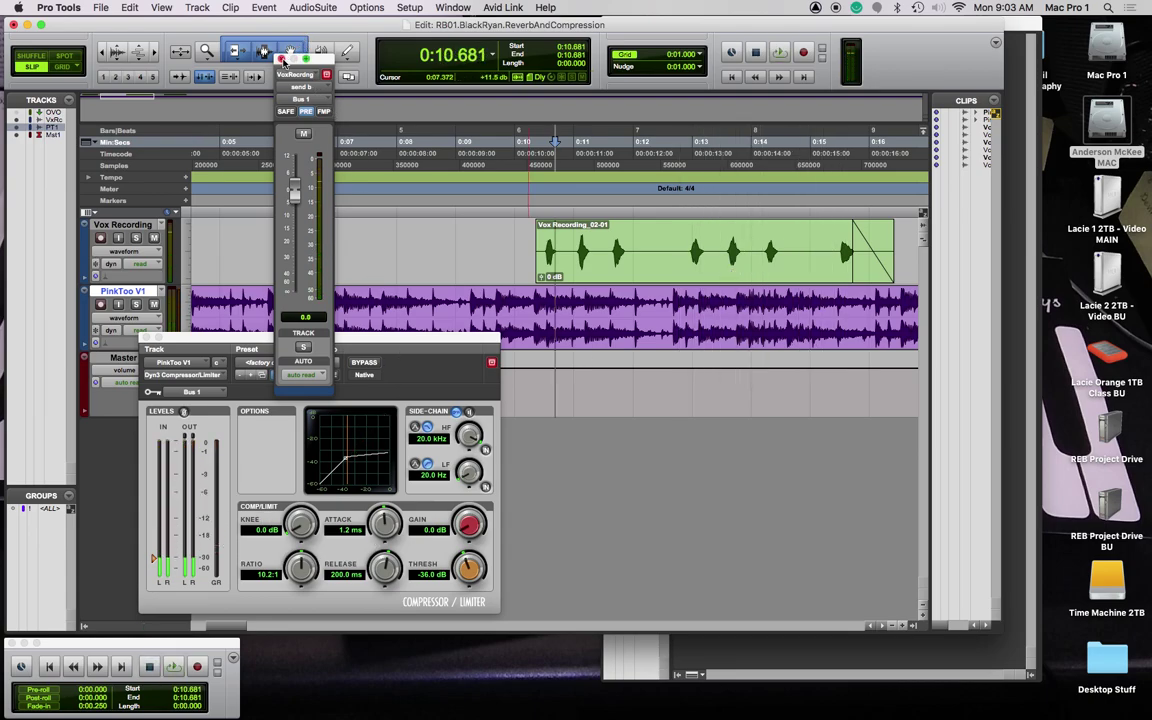
# Step: Close the send and compressor windows and zoom out to the whole session
pyautogui.click(326, 74)
pyautogui.hotkey('alt', 'a')
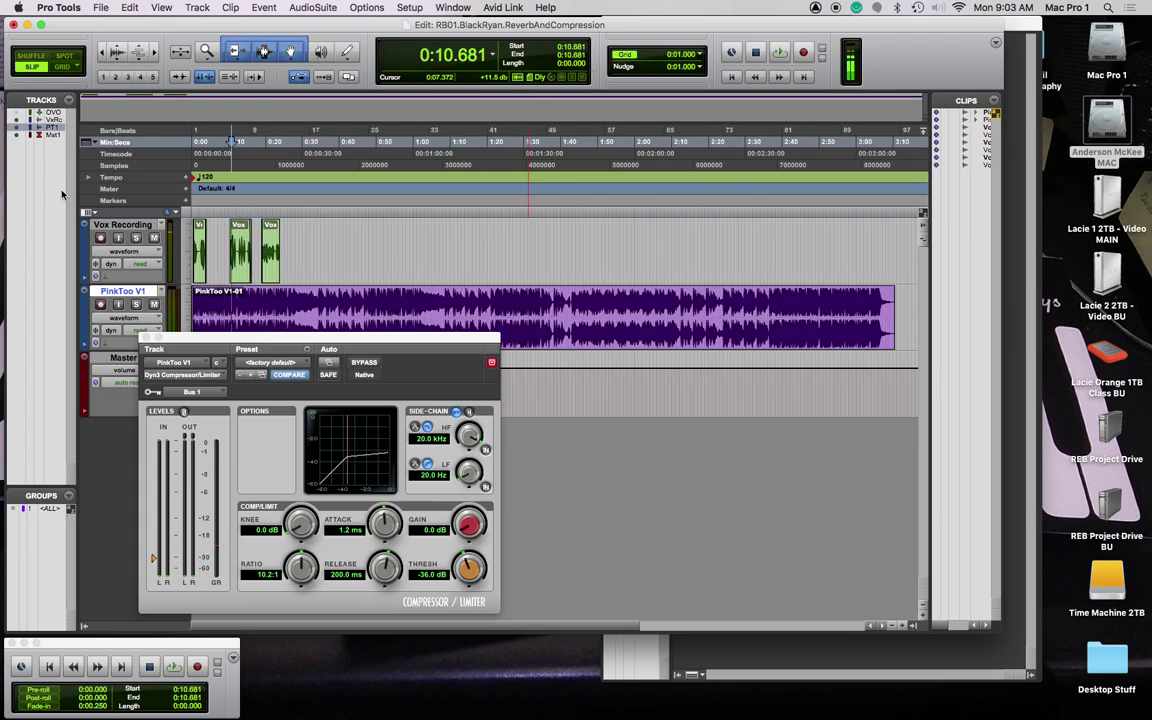
pyautogui.moveTo(258, 345); pyautogui.dragTo(406, 311)
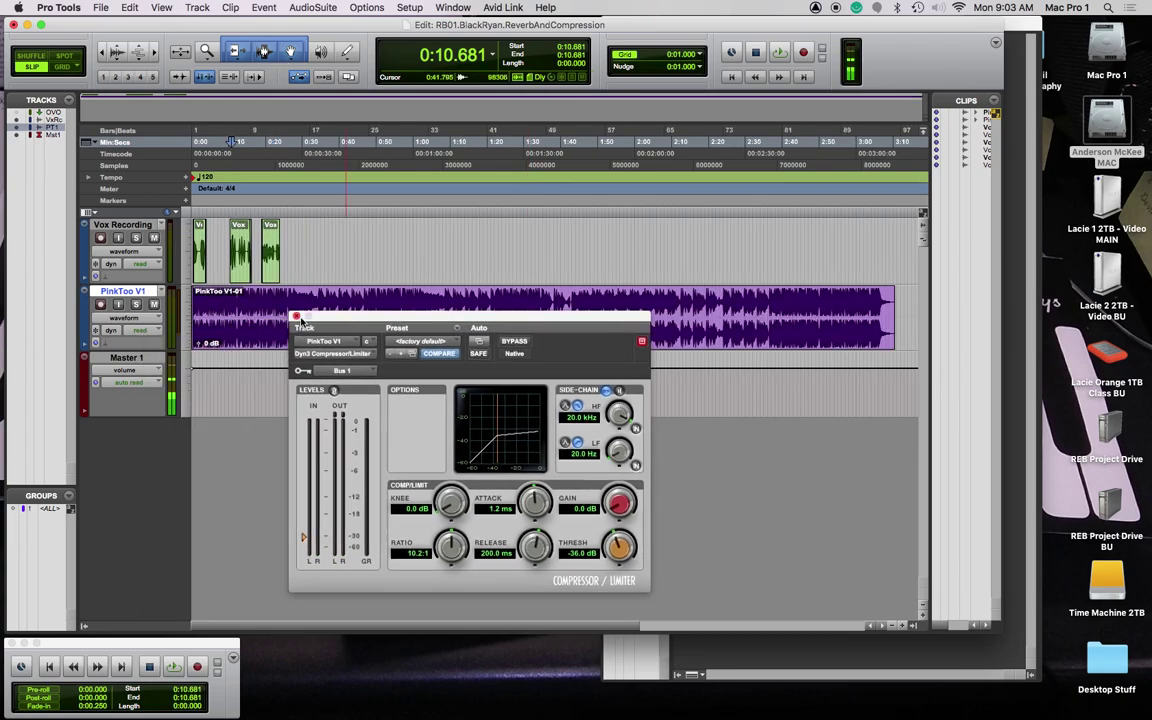
pyautogui.press('super+w')
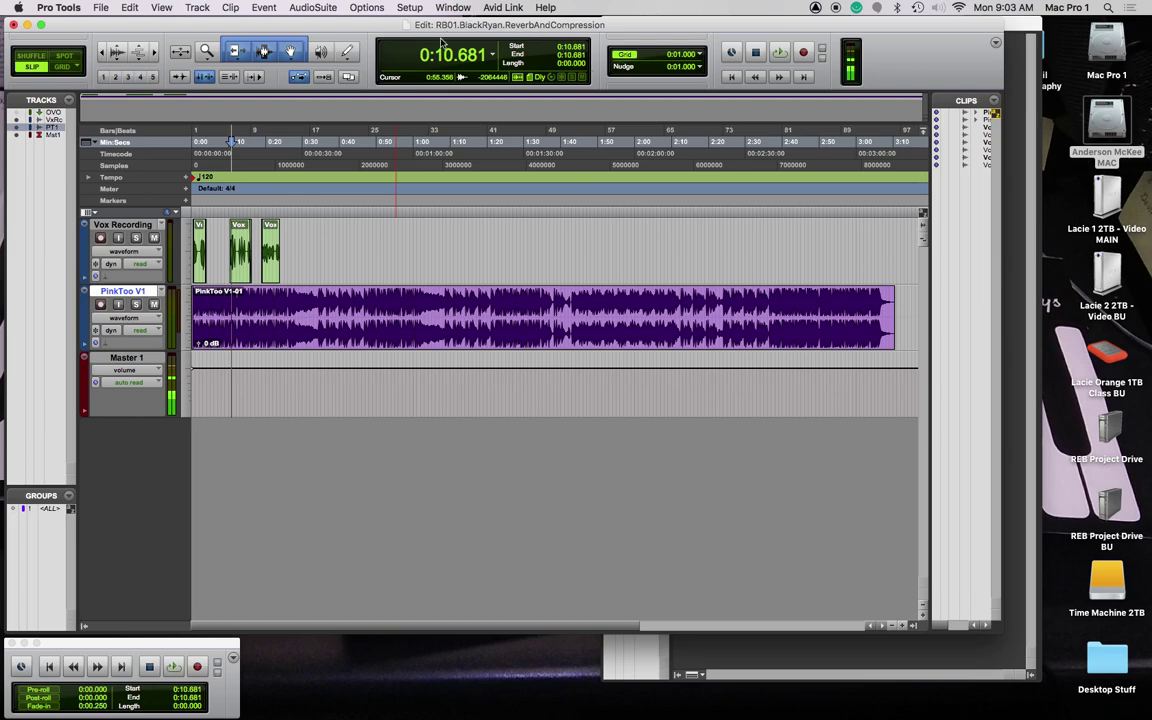
# Step: Create one mono Aux Input track, Aux 1, and bring up the Mix window
pyautogui.press('super+shift+n')
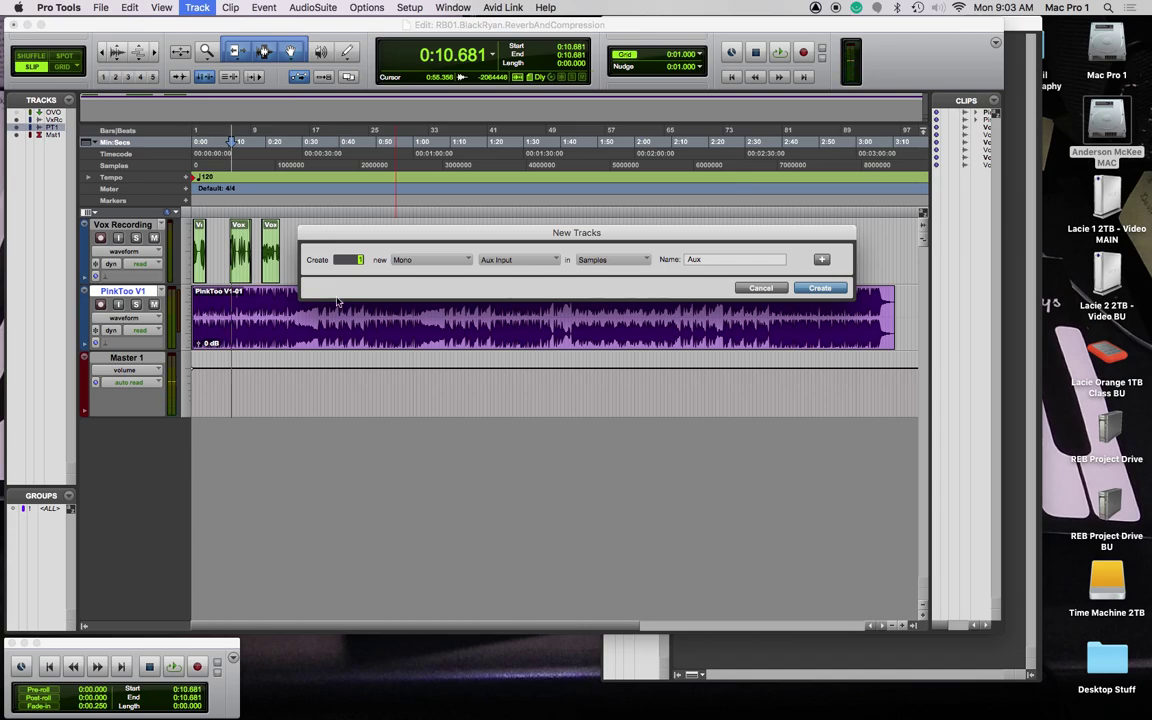
pyautogui.press('super+Up')
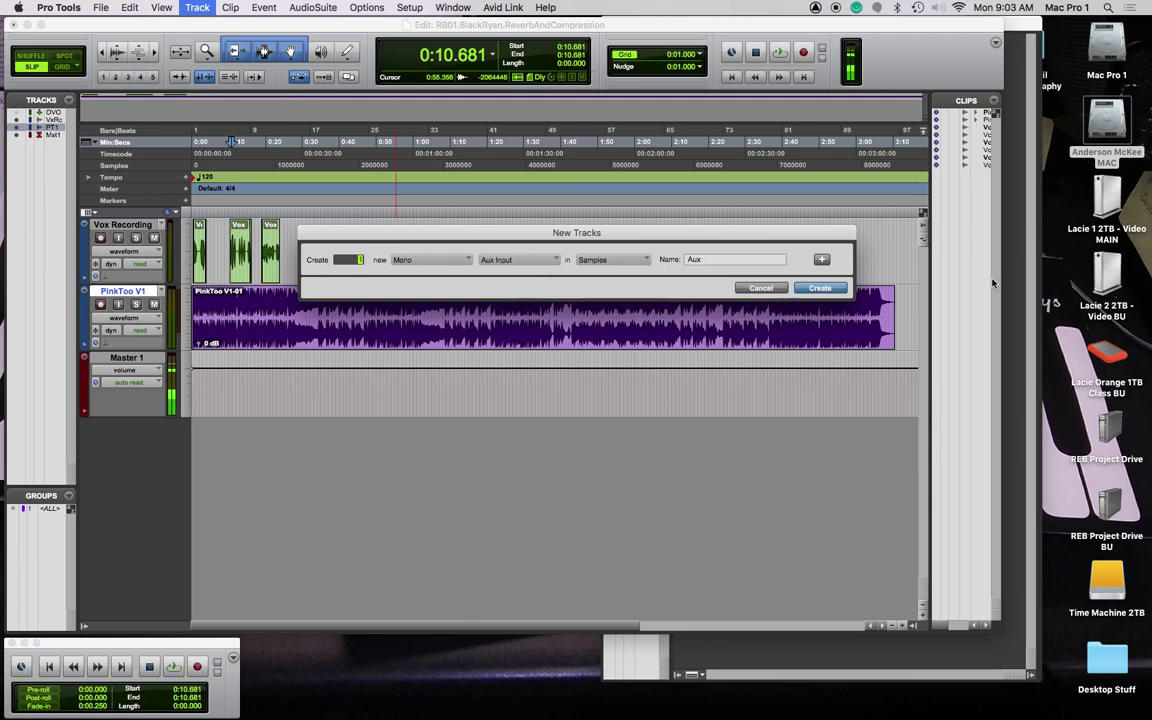
pyautogui.click(826, 289)
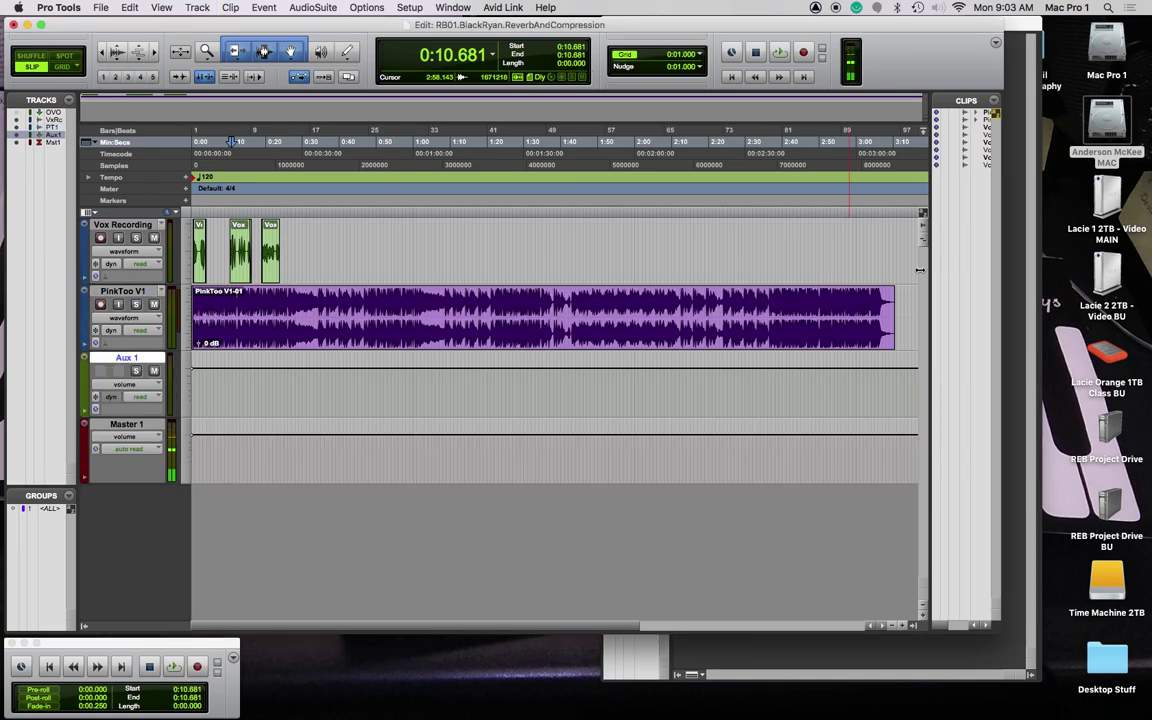
pyautogui.press('super+equal')
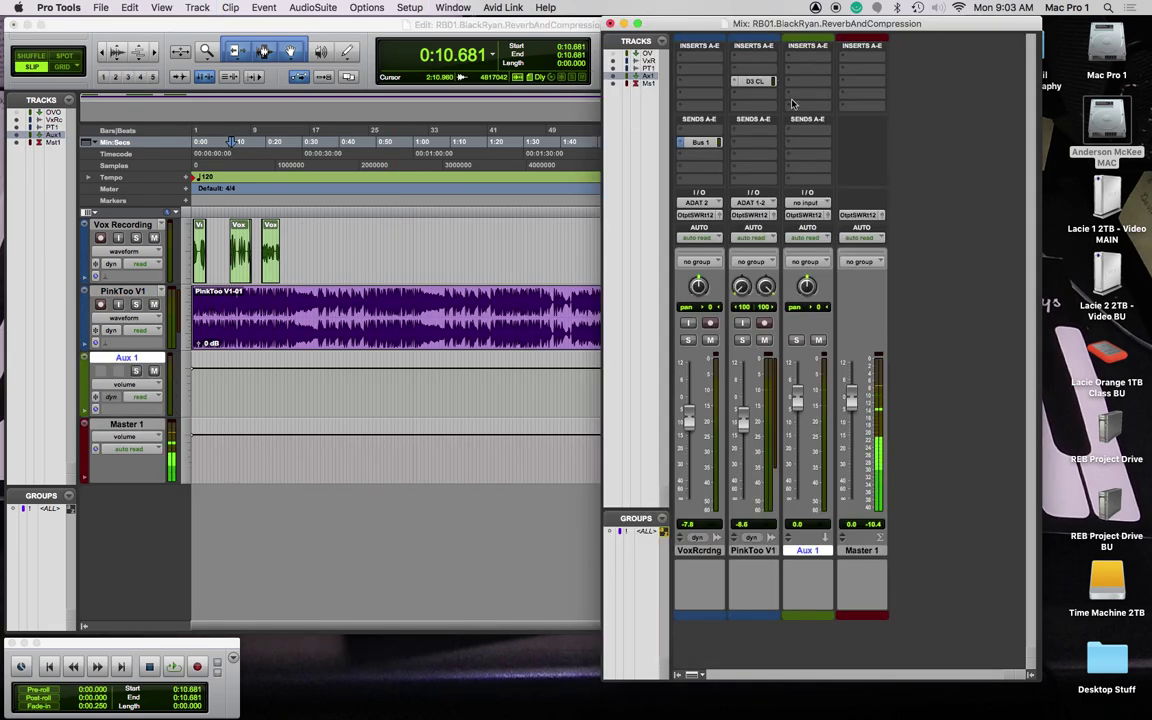
# Step: Insert D-Verb (mono/stereo) on Aux 1, set to Small Hall with 13 ms pre-delay
pyautogui.click(795, 52)
pyautogui.moveTo(793, 89)
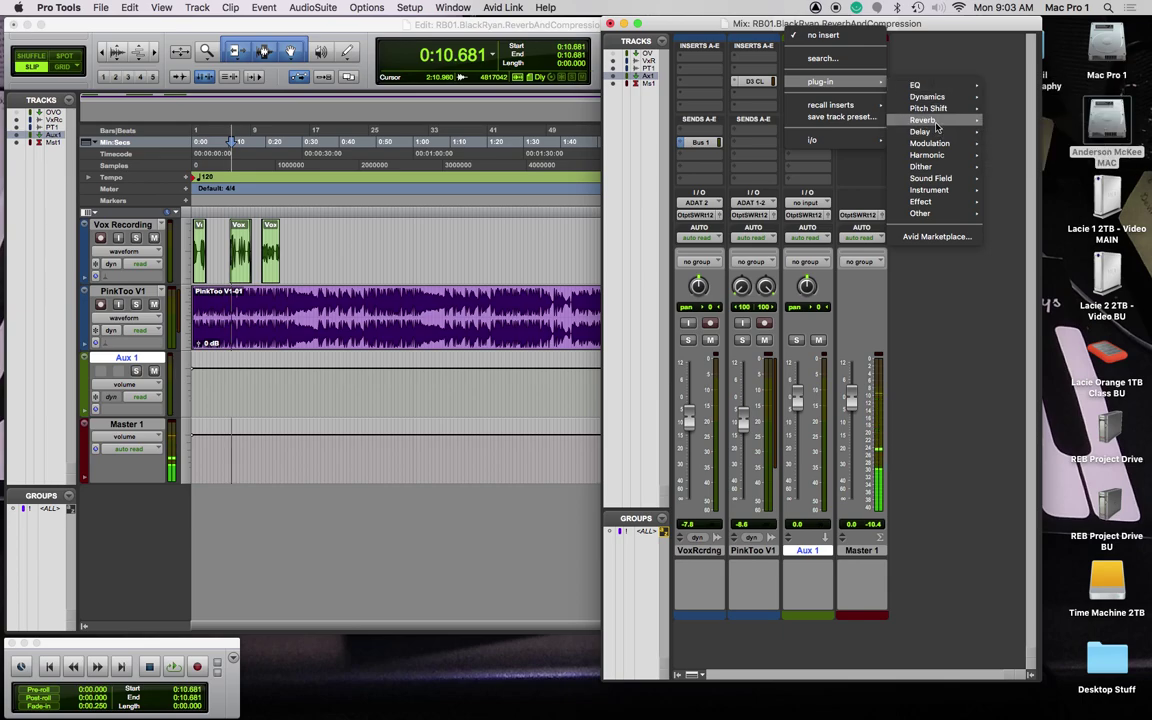
pyautogui.moveTo(930, 120)
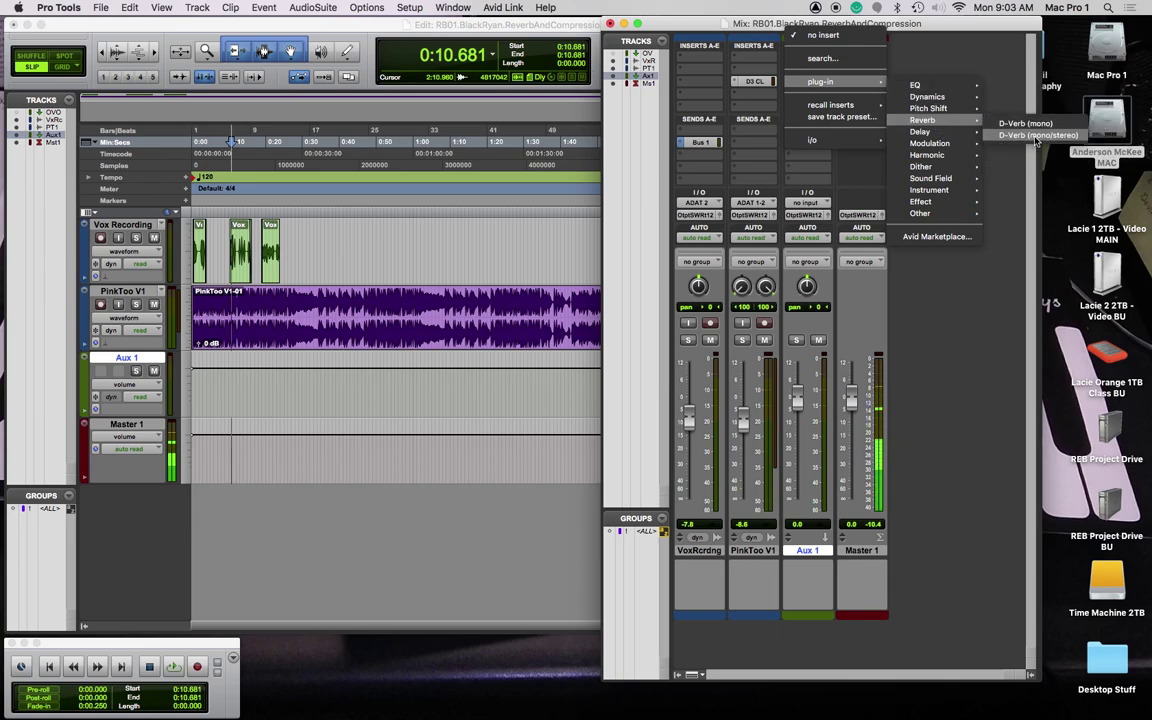
pyautogui.click(1035, 137)
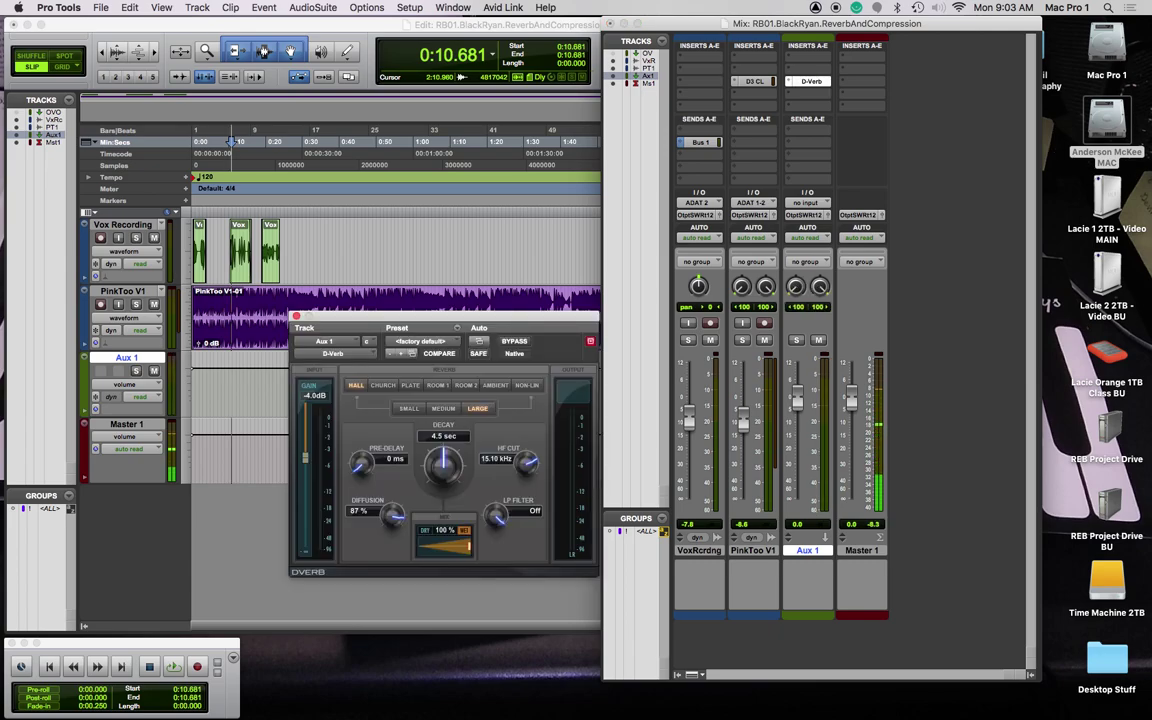
pyautogui.click(409, 408)
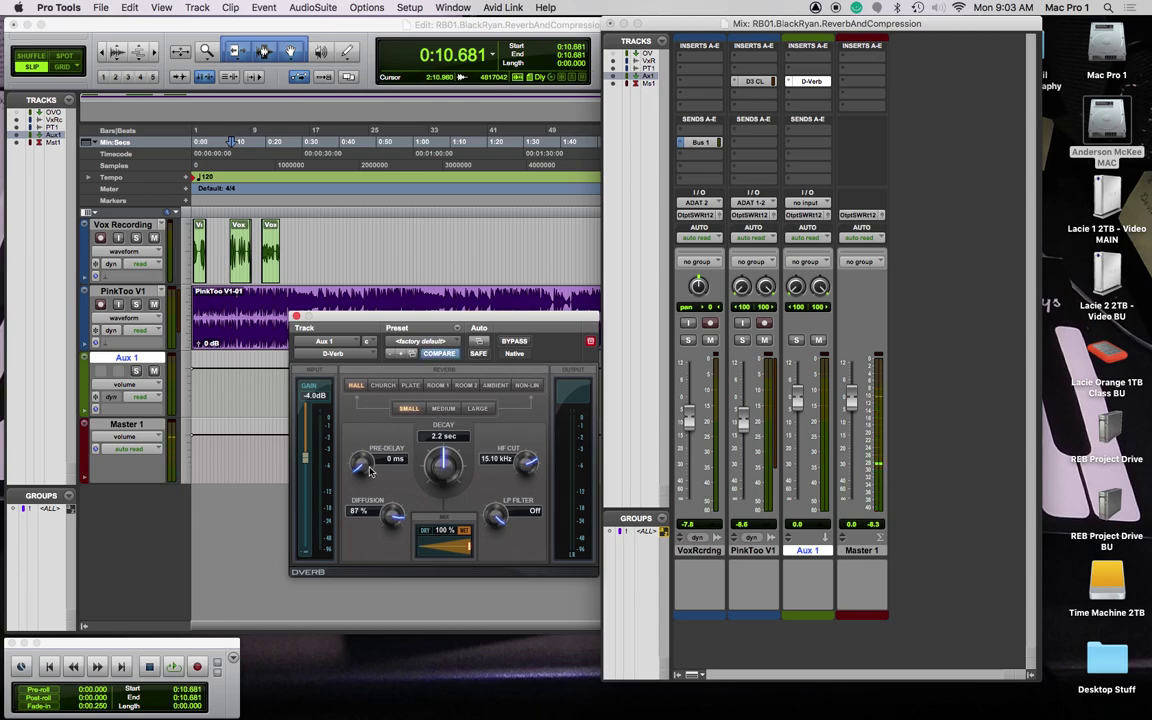
pyautogui.moveTo(362, 465); pyautogui.dragTo(330, 395)
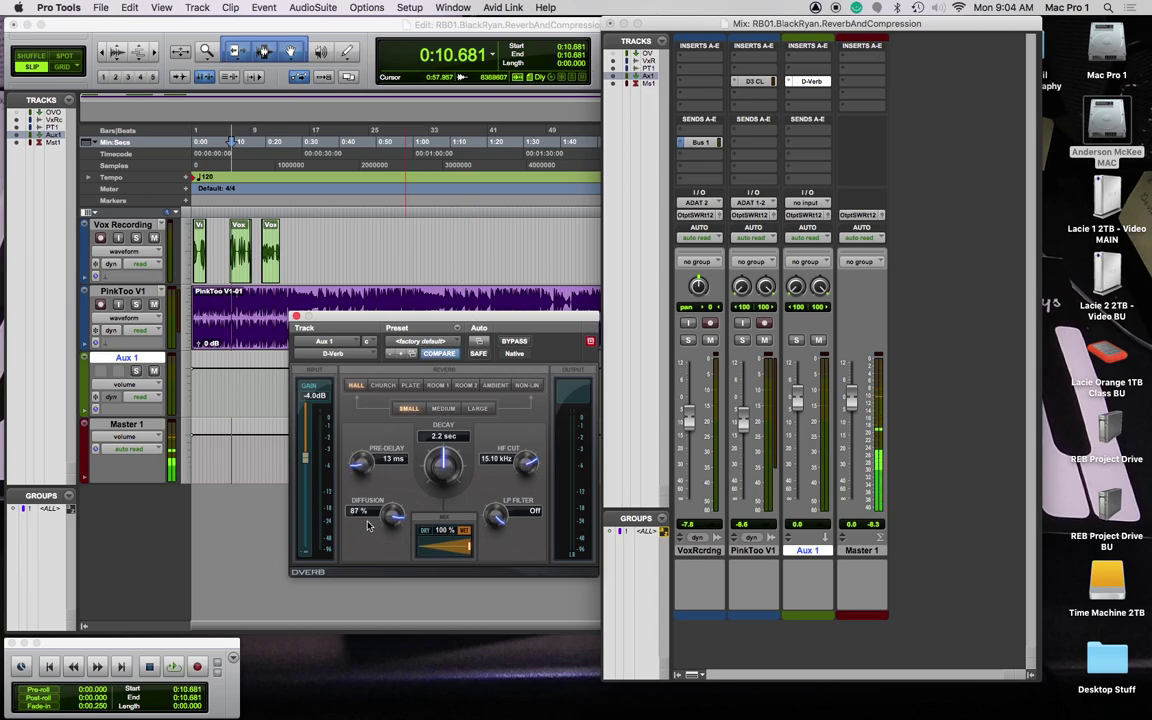
pyautogui.moveTo(353, 323); pyautogui.dragTo(426, 253)
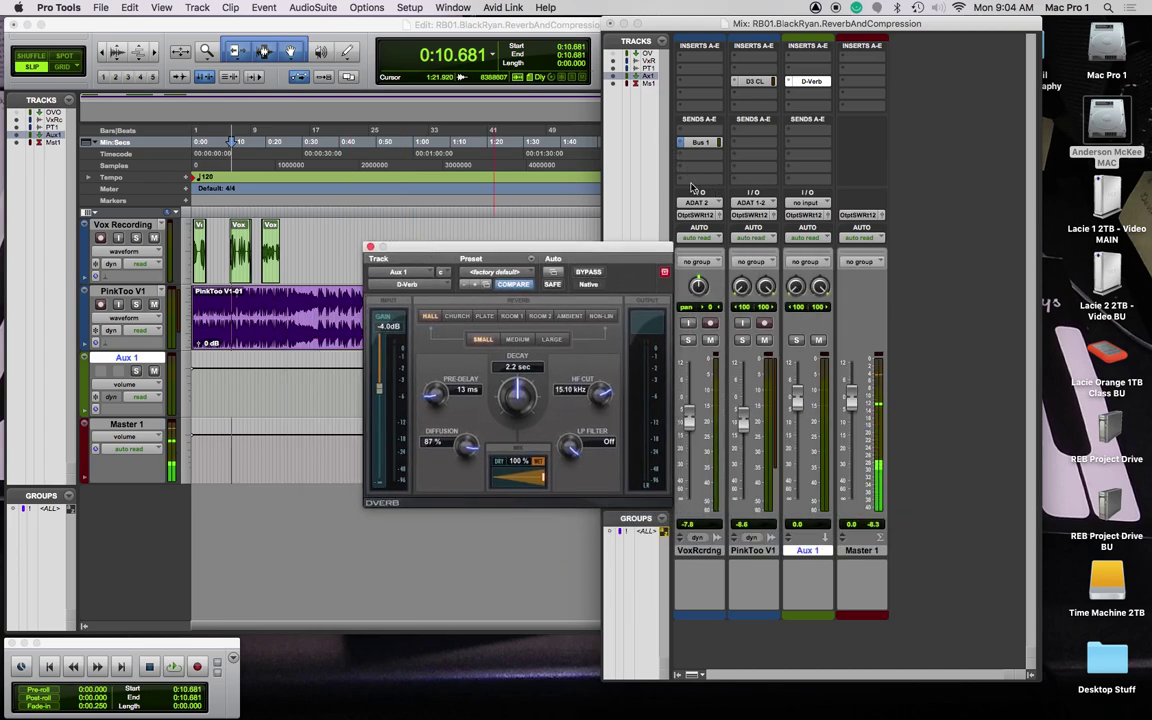
# Step: Send both VoxRcrdng and PinkToo V1 to Bus 5
pyautogui.click(700, 551)
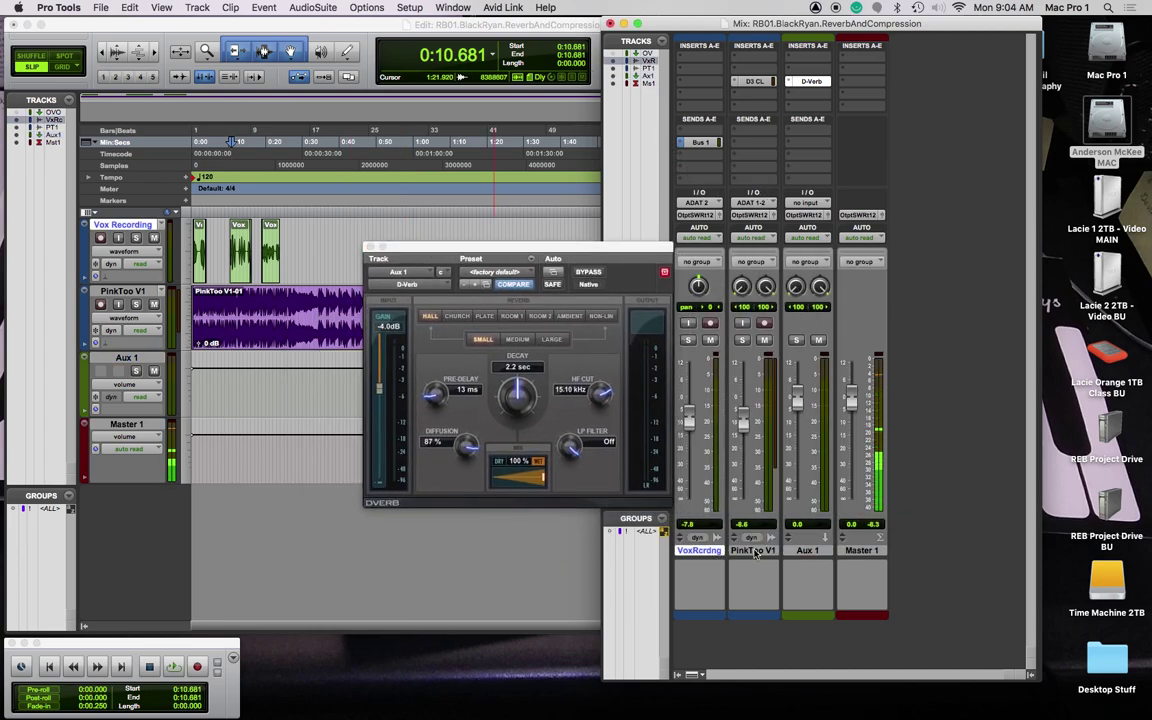
pyautogui.keyDown('shift'); pyautogui.click(740, 551); pyautogui.keyUp('shift')
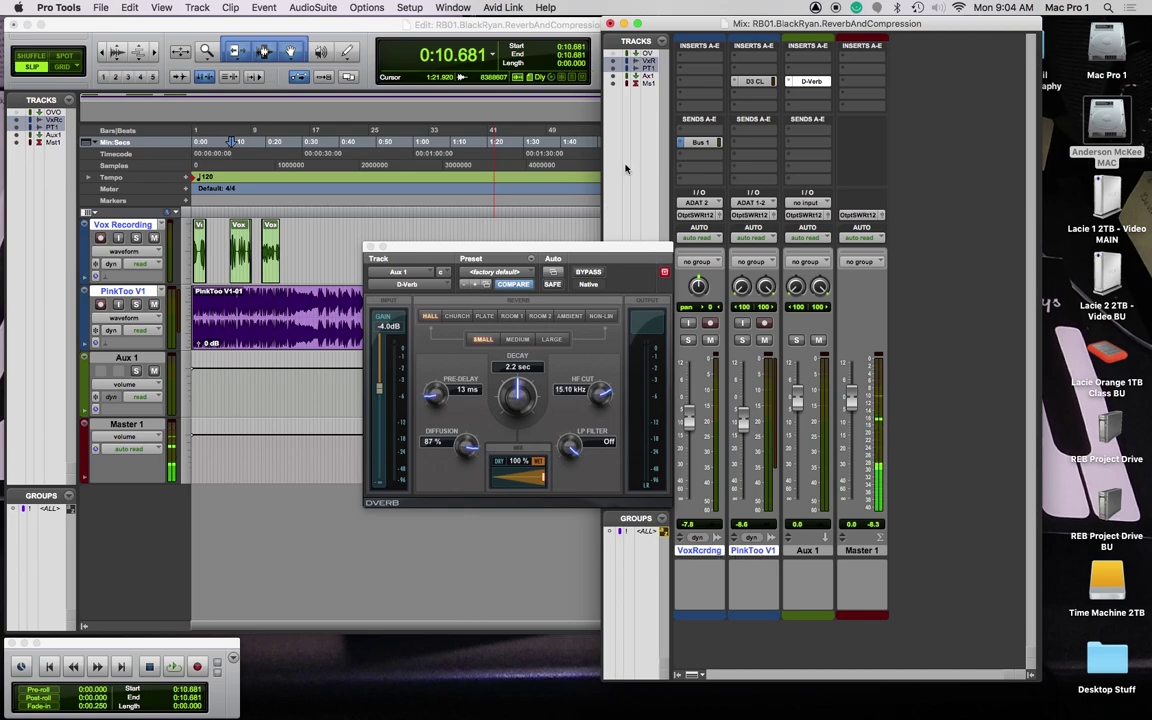
pyautogui.click(683, 167)
pyautogui.moveTo(733, 183)
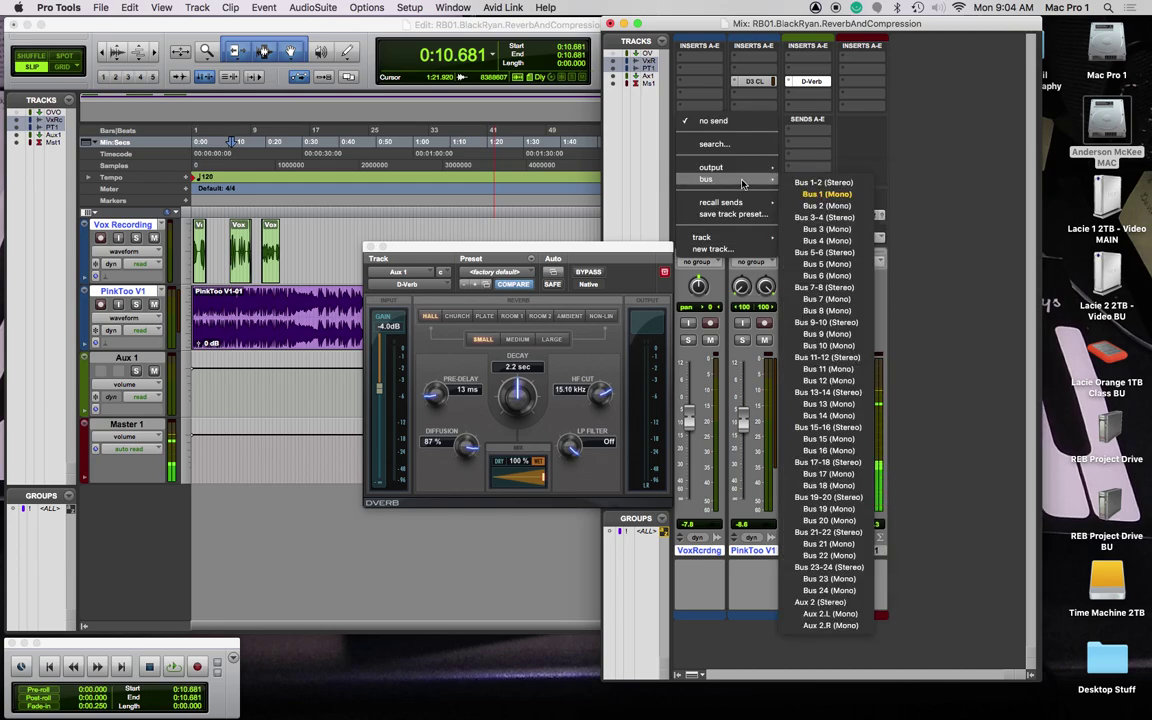
pyautogui.click(827, 264)
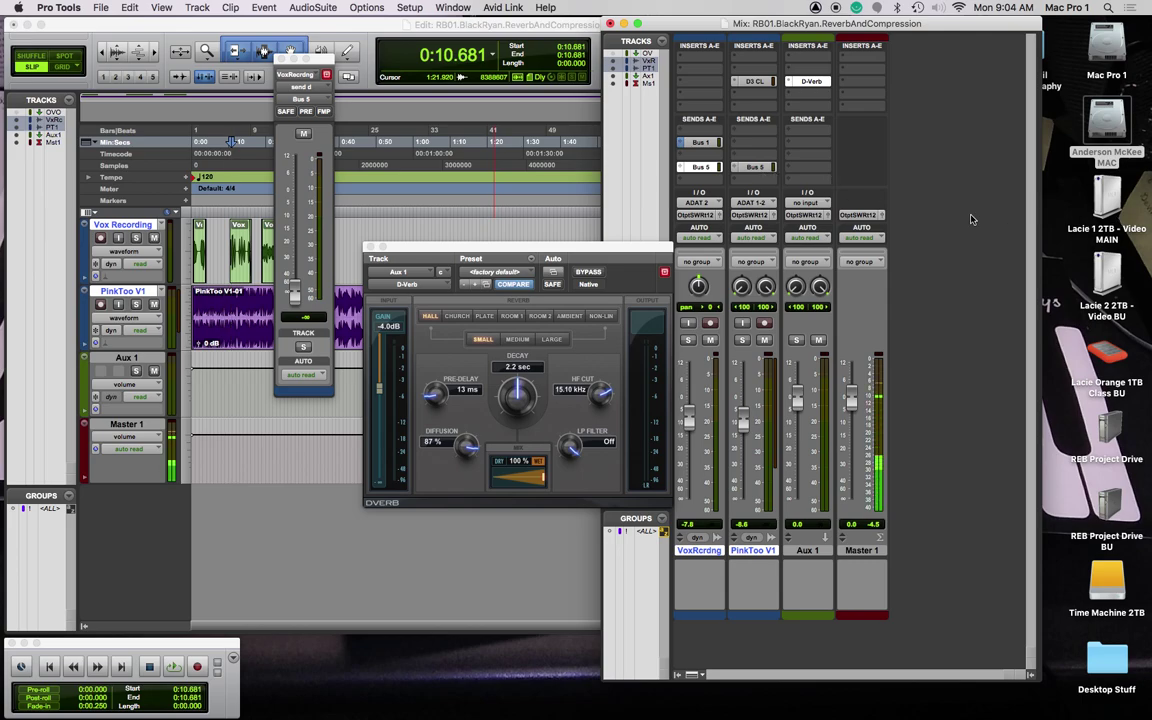
# Step: Rename the Aux 1 track to 'Reverb'
pyautogui.doubleClick(810, 550)
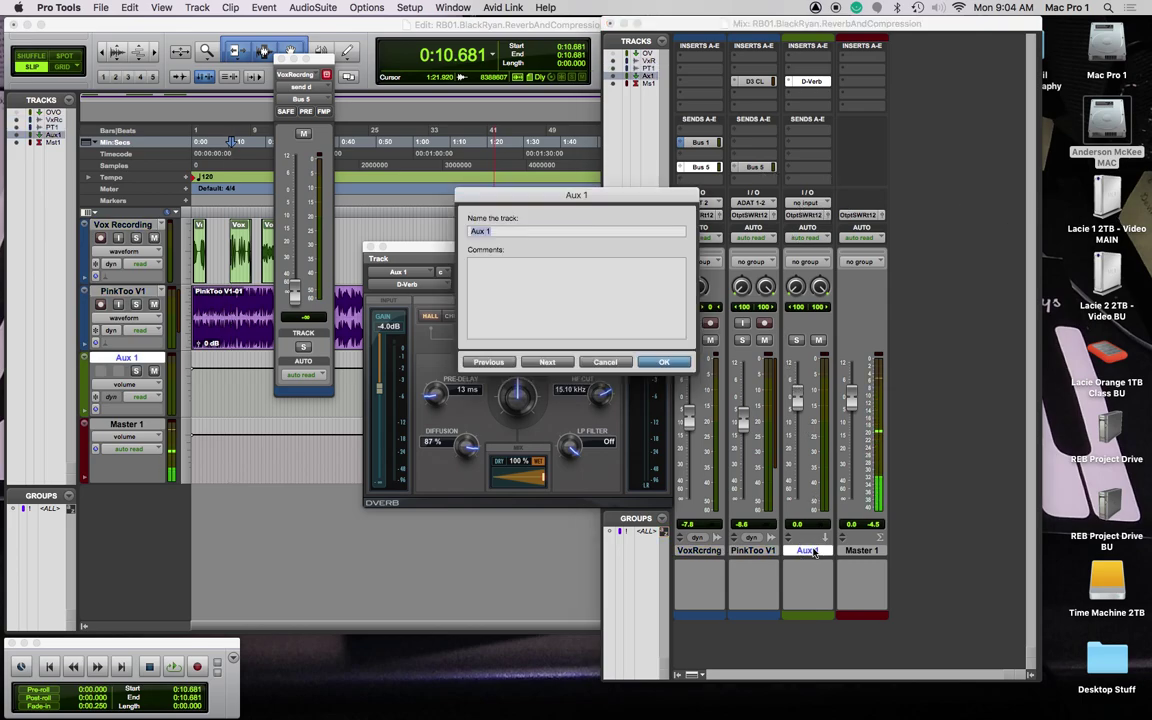
pyautogui.write('Reverb')
pyautogui.press('Return')
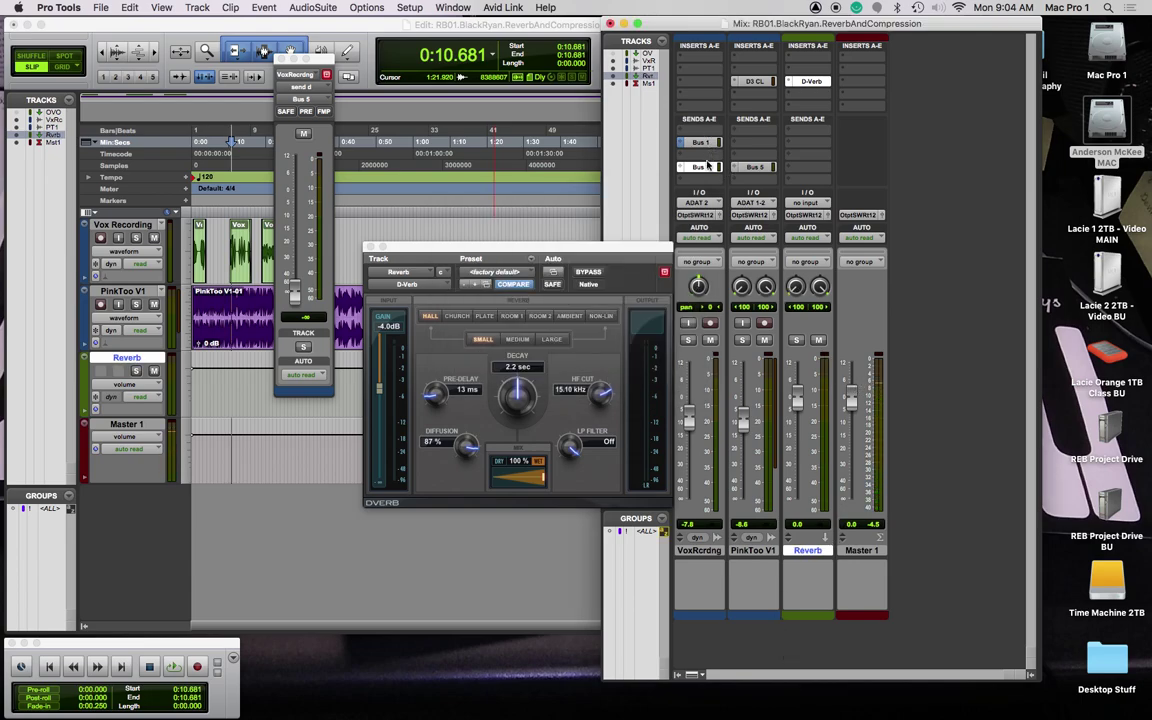
# Step: Set the Reverb aux input to Bus 5 (Mono) and close the D-Verb window
pyautogui.click(818, 203)
pyautogui.moveTo(835, 215)
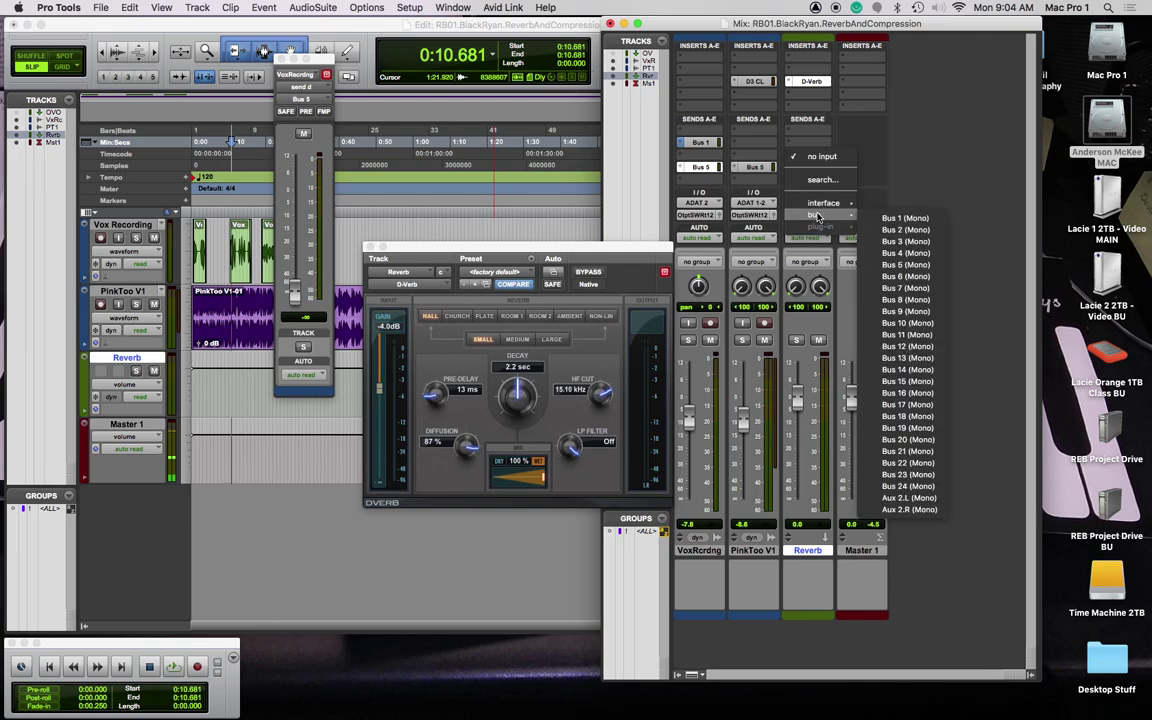
pyautogui.click(919, 266)
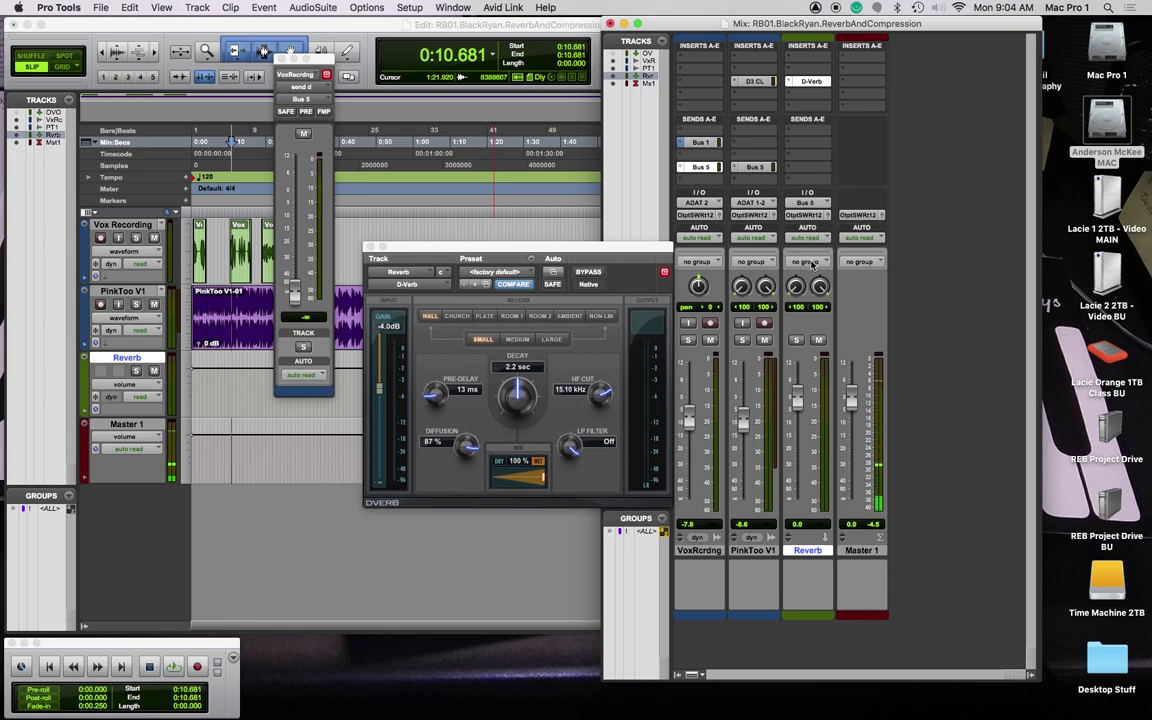
pyautogui.moveTo(706, 168); pyautogui.dragTo(753, 169)
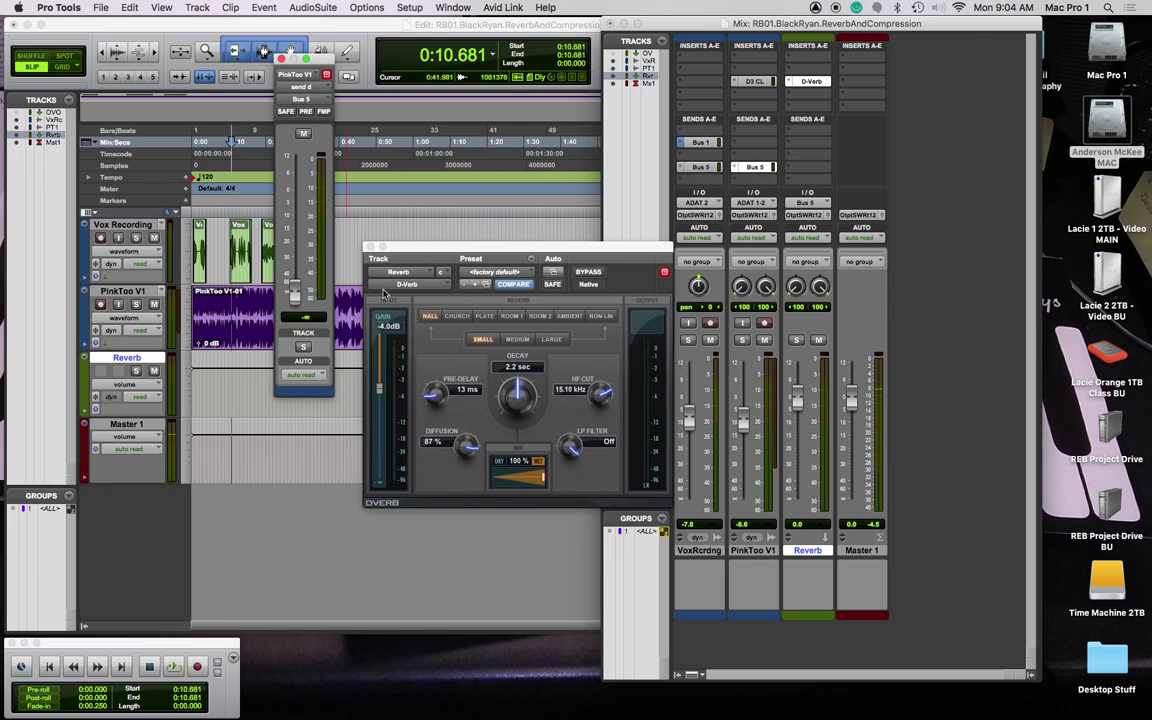
pyautogui.click(368, 246)
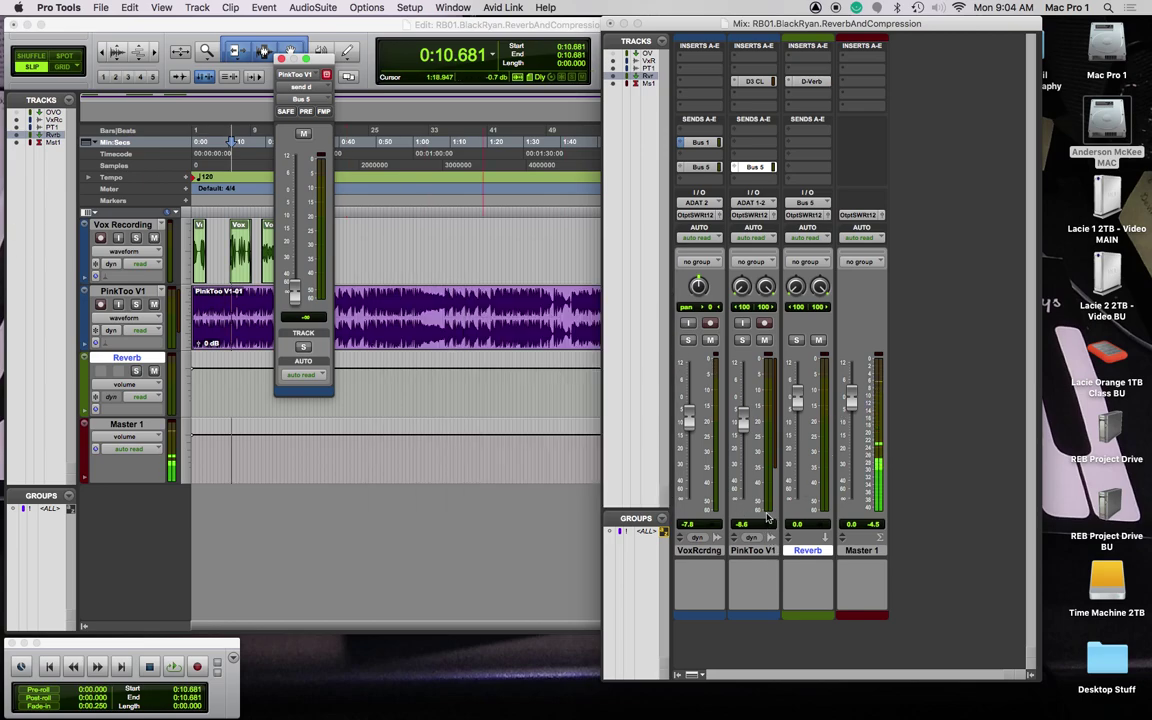
# Step: Mute PinkToo V1 and audition the vocal's Bus 5 send, settling it at -19.8 dB
pyautogui.click(764, 340)
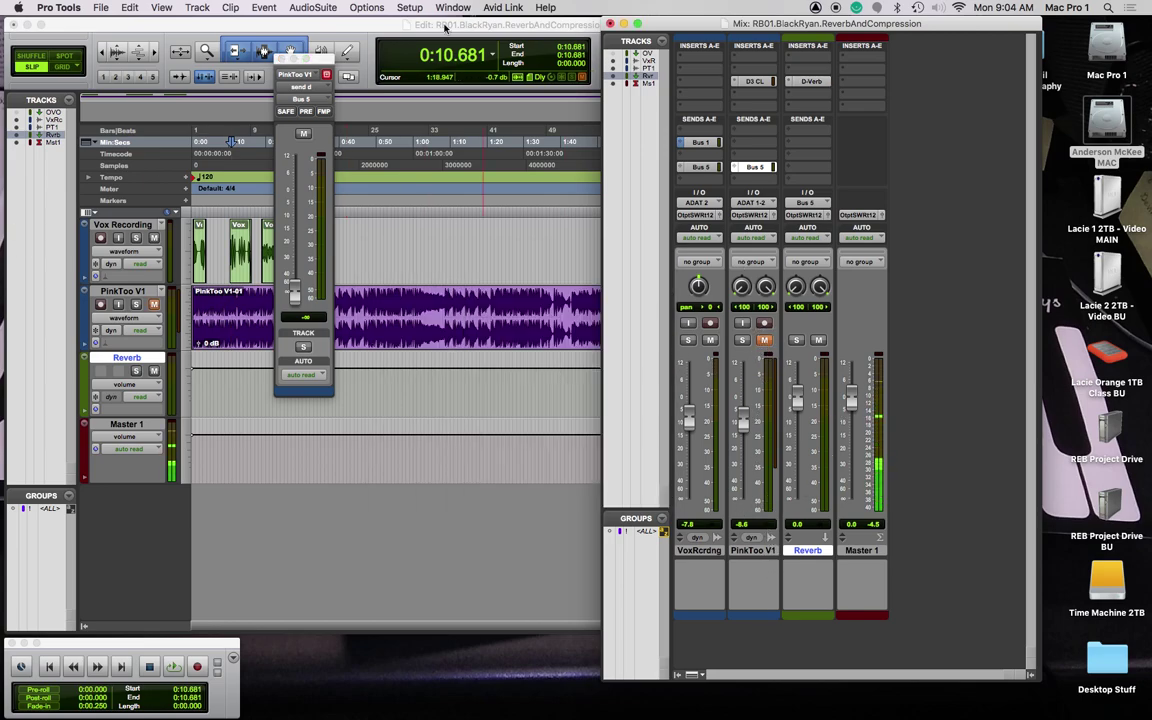
pyautogui.press('Return')
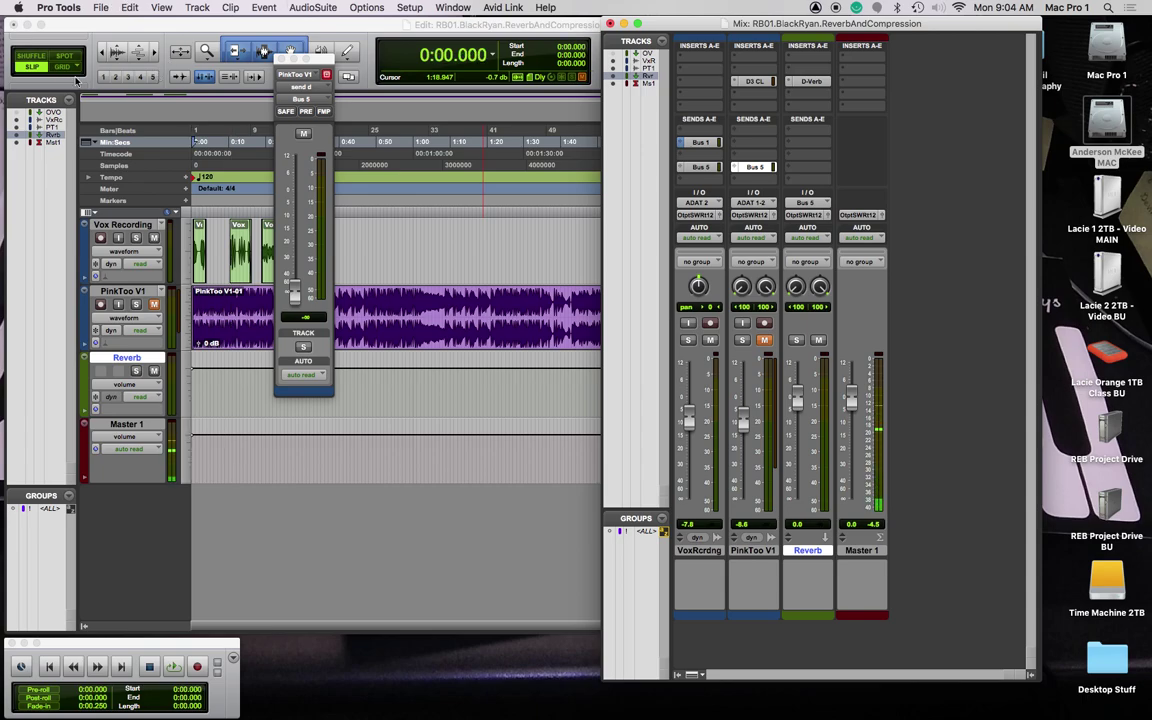
pyautogui.click(703, 168)
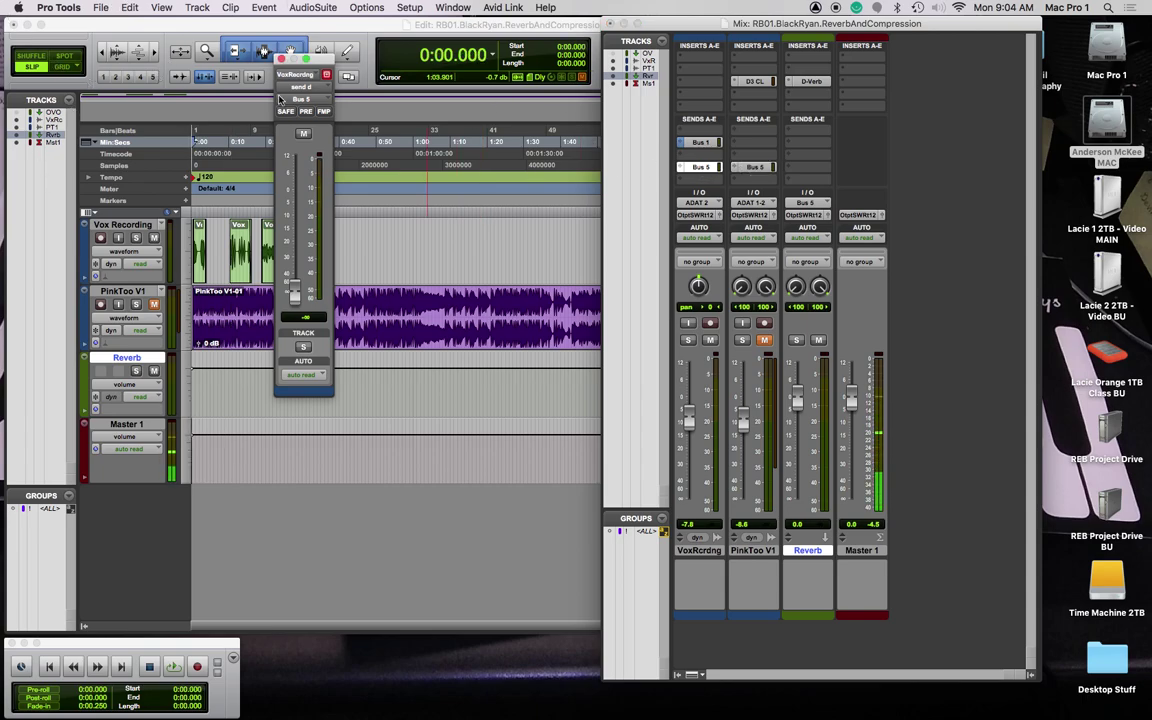
pyautogui.moveTo(328, 59); pyautogui.dragTo(487, 91)
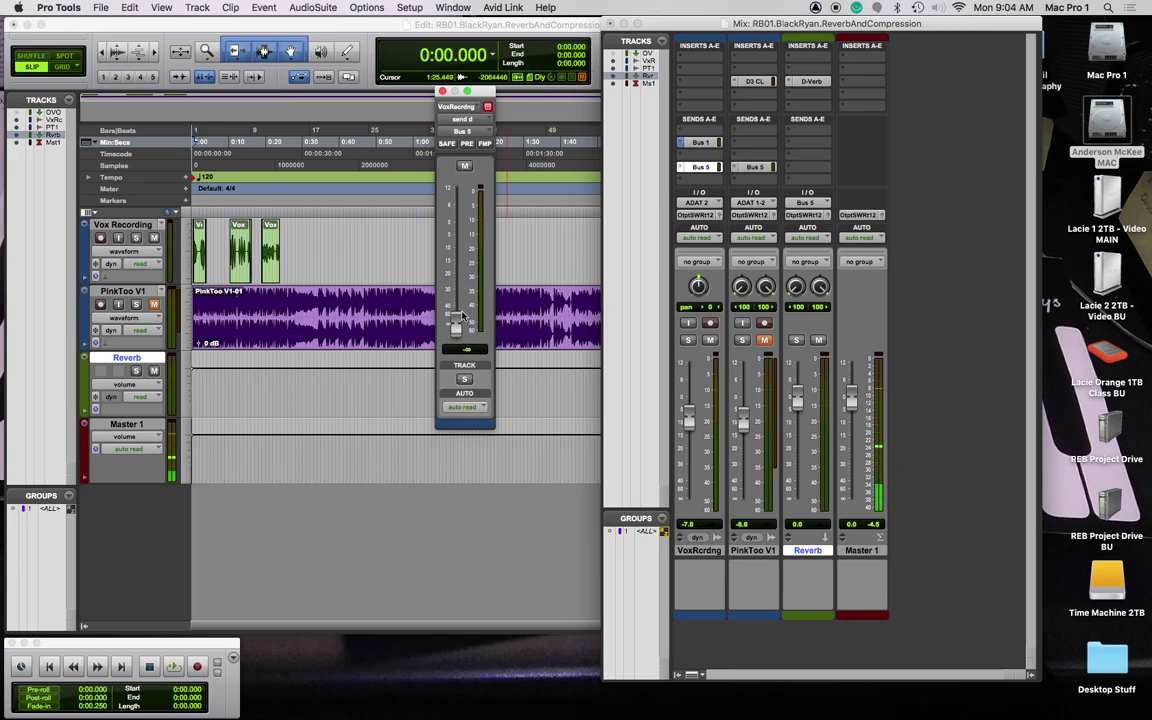
pyautogui.press('space')
pyautogui.moveTo(462, 316); pyautogui.dragTo(455, 208)
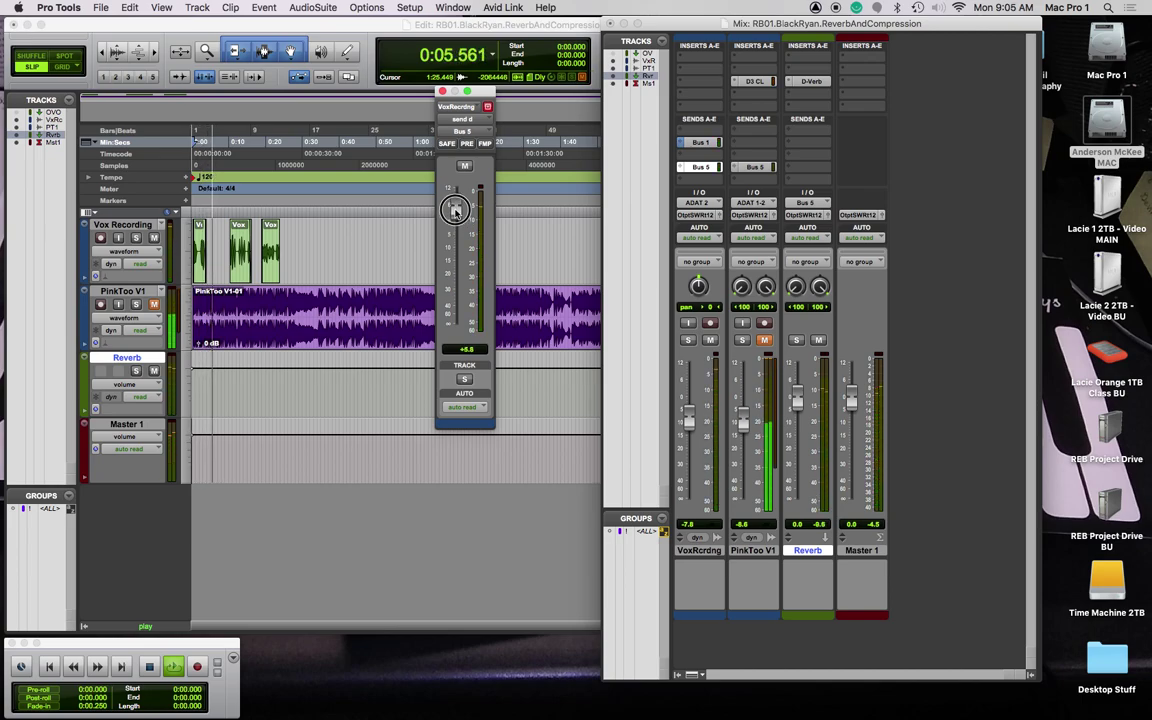
pyautogui.press('space')
pyautogui.press('space')
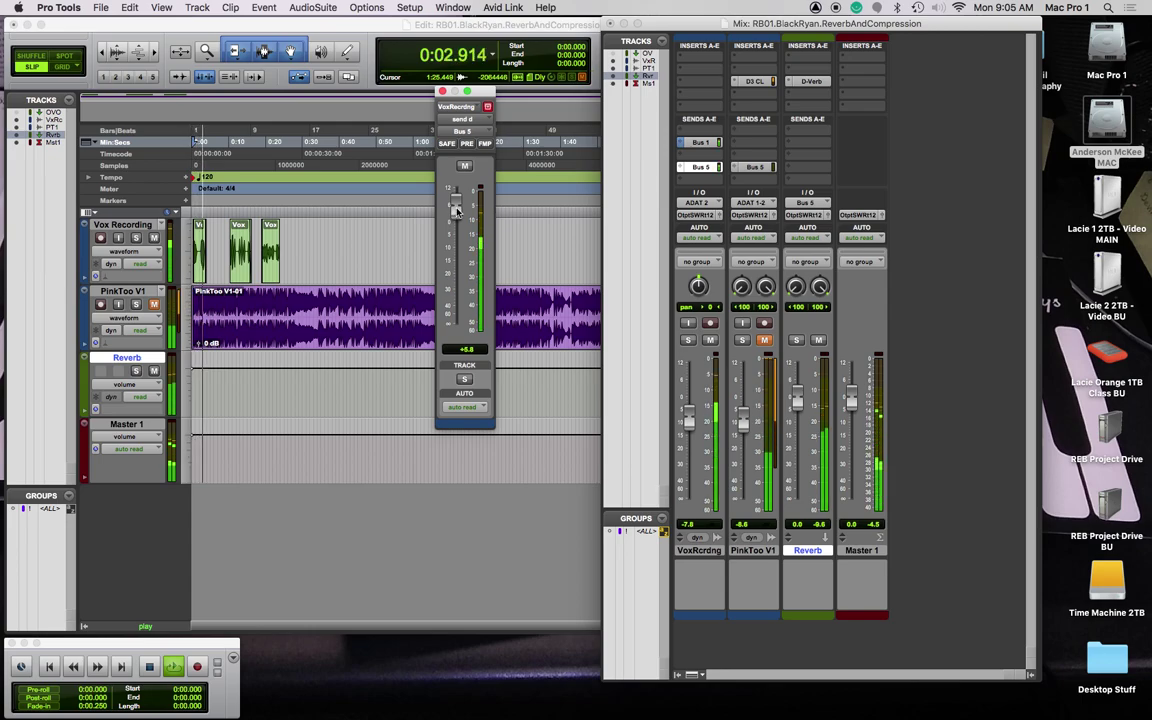
pyautogui.moveTo(456, 211); pyautogui.dragTo(456, 322)
pyautogui.press('space')
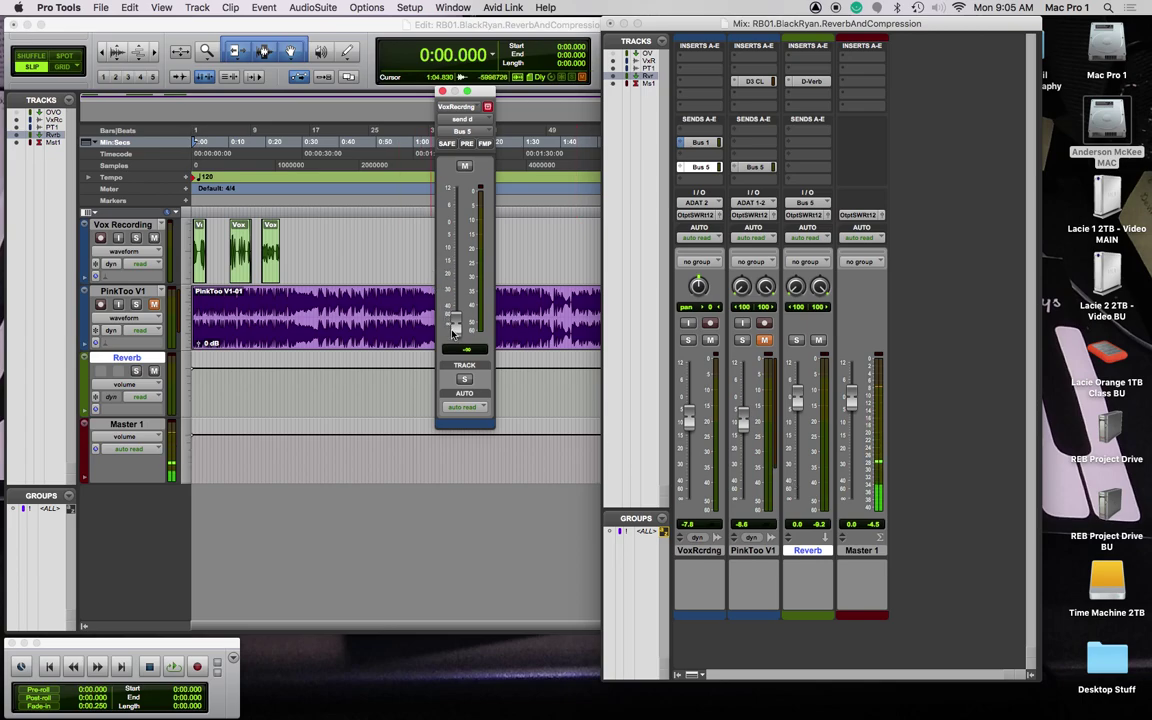
pyautogui.moveTo(453, 333); pyautogui.dragTo(466, 275)
pyautogui.press('space')
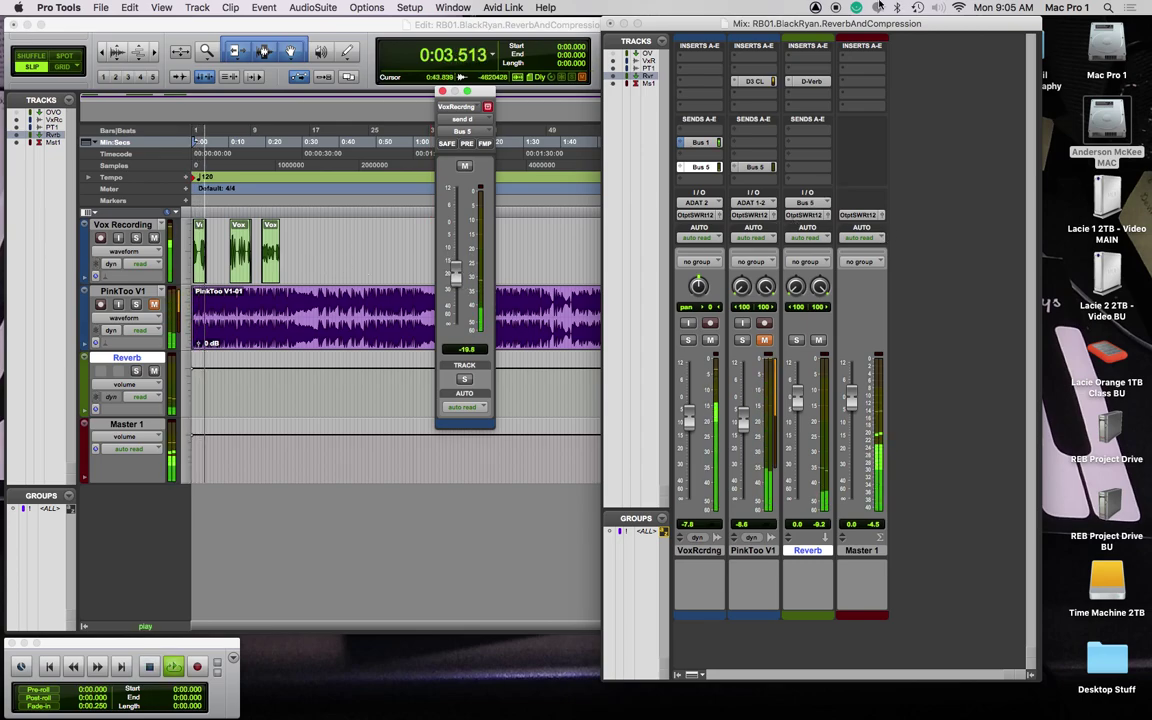
# Step: Switch D-Verb to a Large space with 4.5 sec decay, then show PinkToo V1's Bus 5 send
pyautogui.click(811, 81)
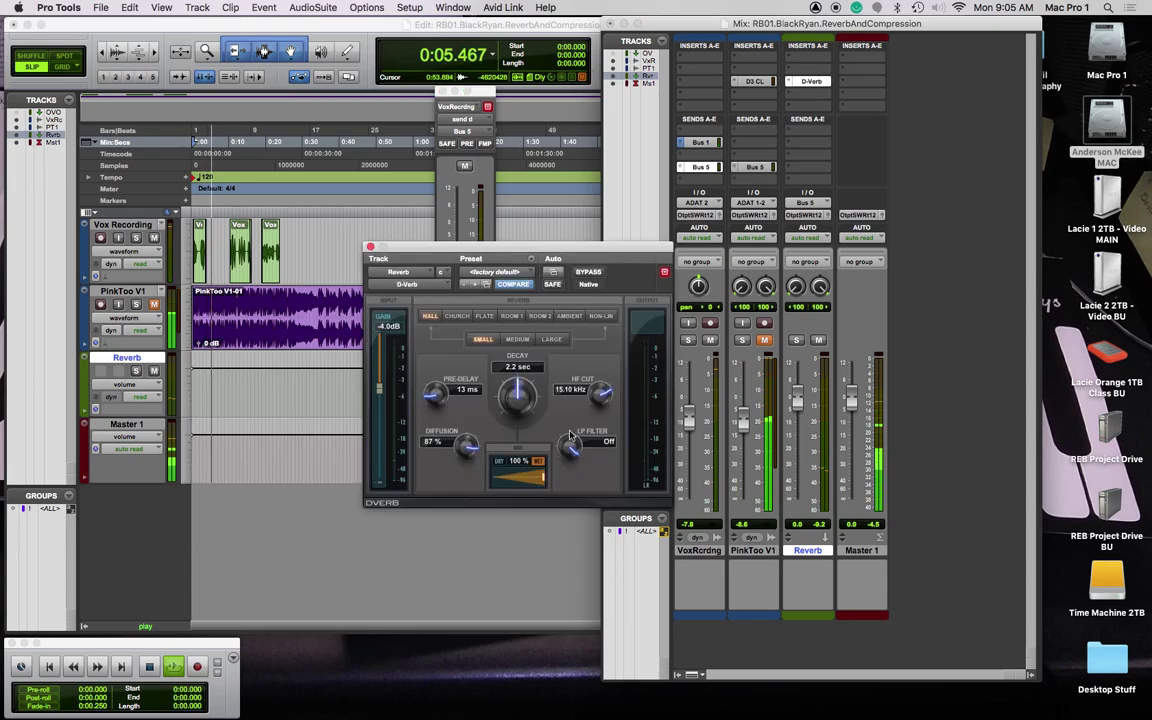
pyautogui.click(550, 339)
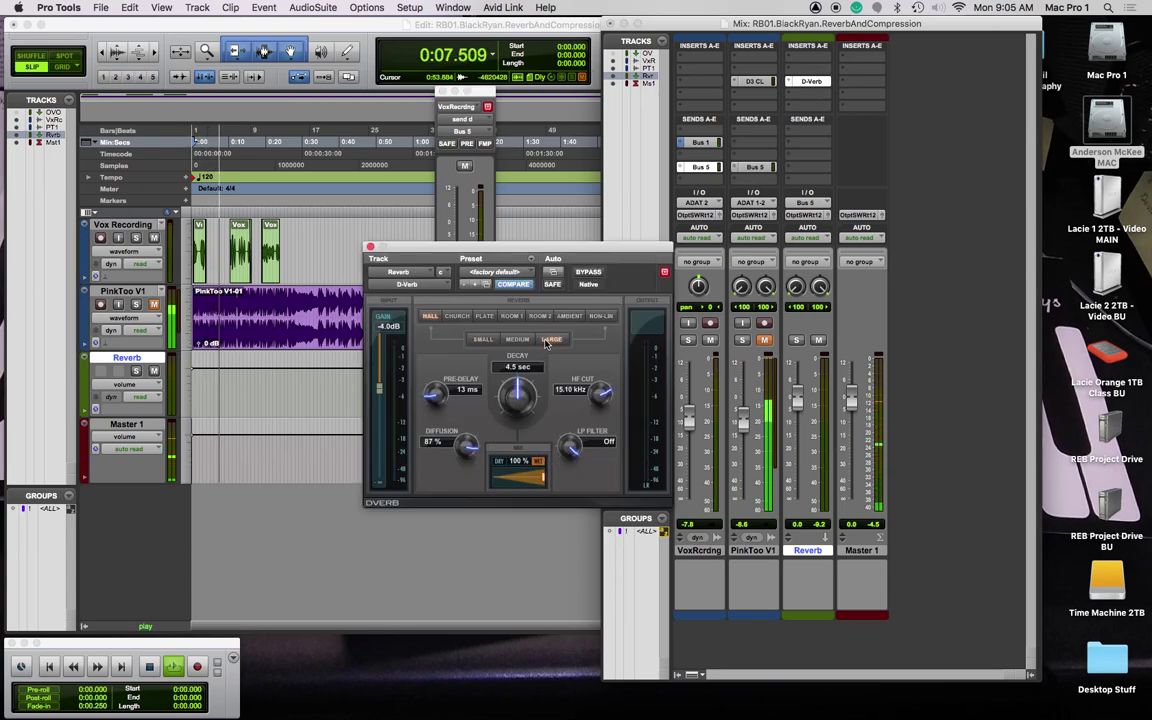
pyautogui.press('space')
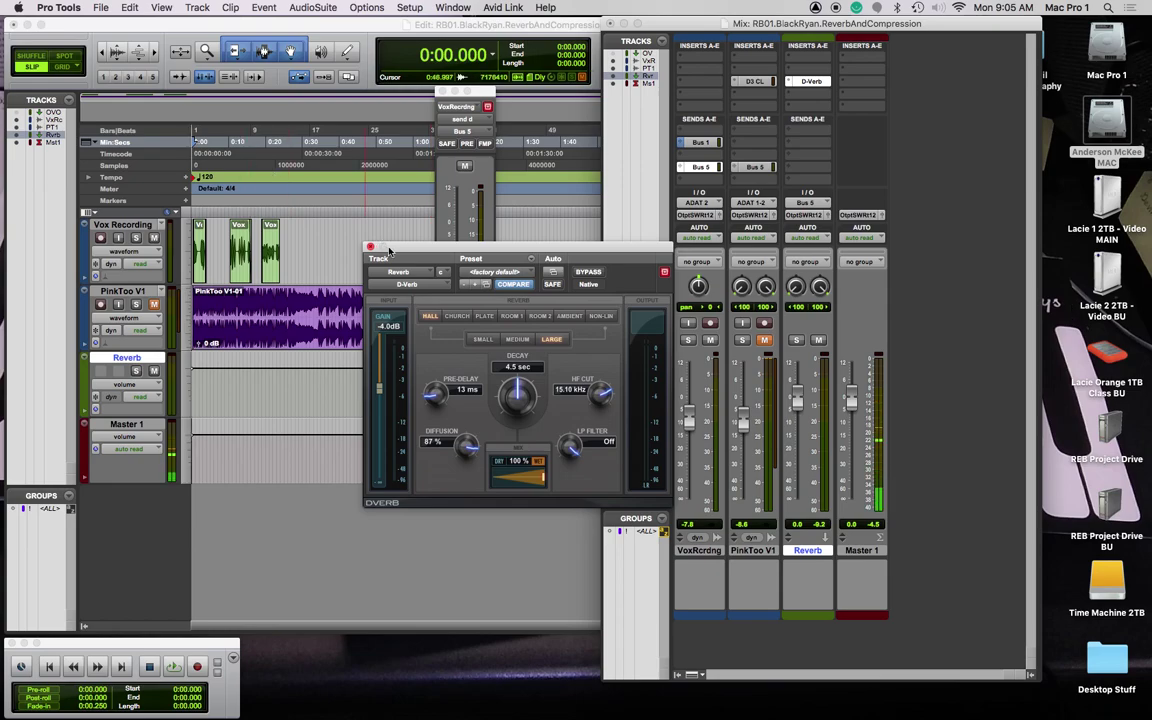
pyautogui.click(370, 247)
pyautogui.click(755, 167)
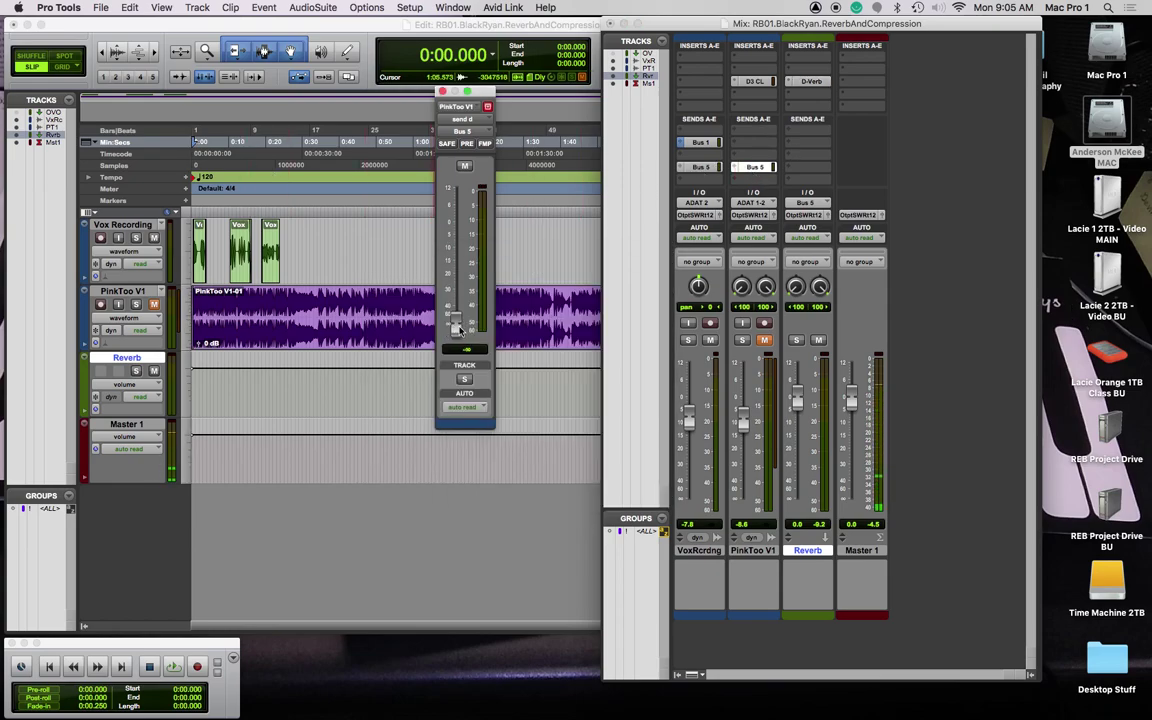
# Step: Set PinkToo V1's Bus 5 send to -25.2 dB pre-fader, nudge VoxRcrdng up to -0.9, and play
pyautogui.moveTo(459, 327); pyautogui.dragTo(462, 289)
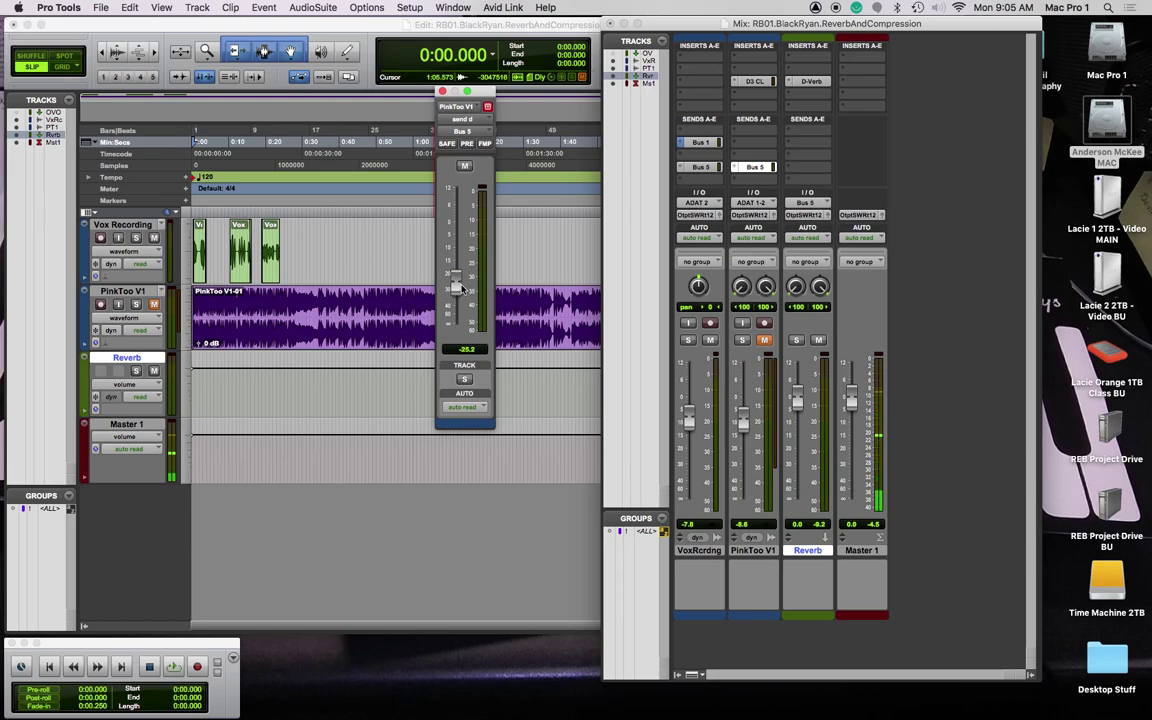
pyautogui.click(466, 145)
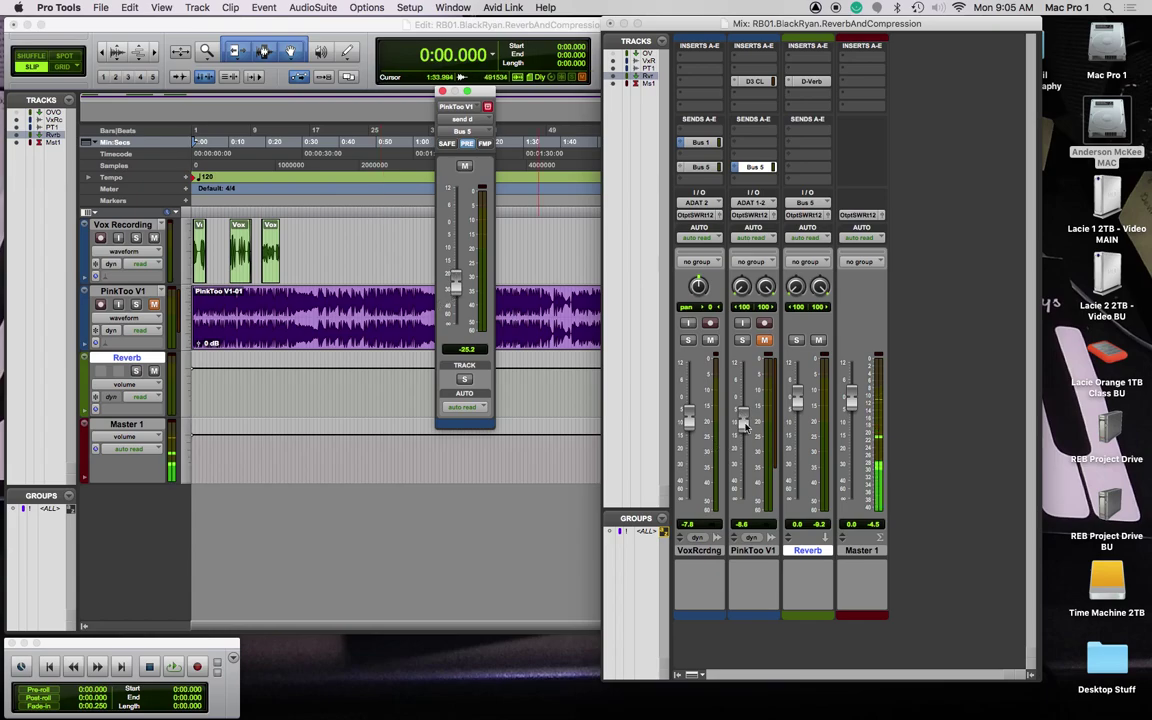
pyautogui.moveTo(690, 421); pyautogui.dragTo(690, 411)
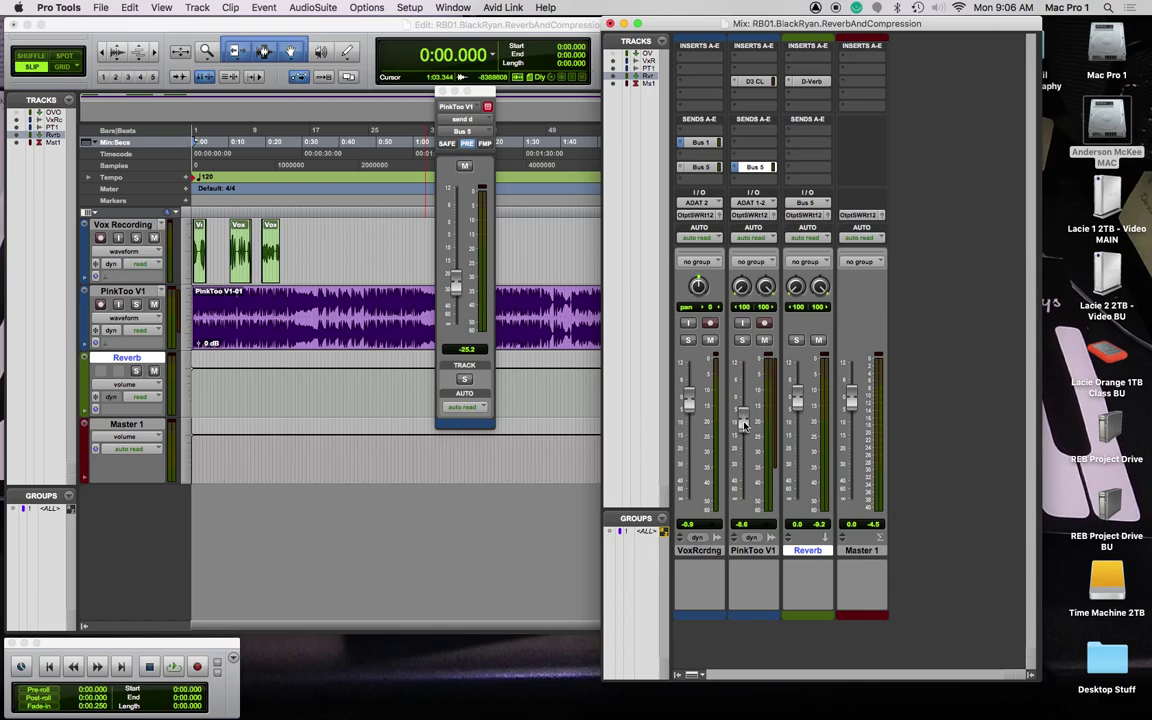
pyautogui.press('space')
# Step: Balance PinkToo V1 and Master to -0.6 during playback and clear the master clip light
pyautogui.moveTo(743, 424)
pyautogui.mouseDown()
pyautogui.moveTo(743, 510)
pyautogui.moveTo(751, 411)
pyautogui.moveTo(751, 423)
pyautogui.mouseUp()
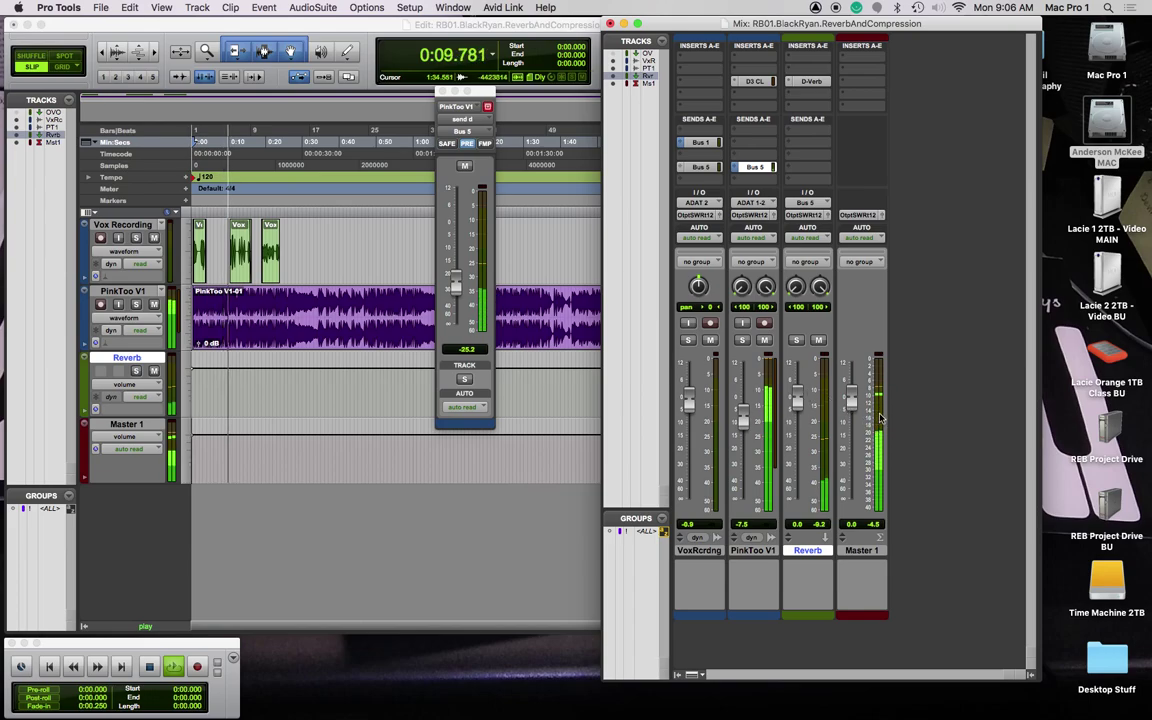
pyautogui.moveTo(852, 400); pyautogui.dragTo(856, 406)
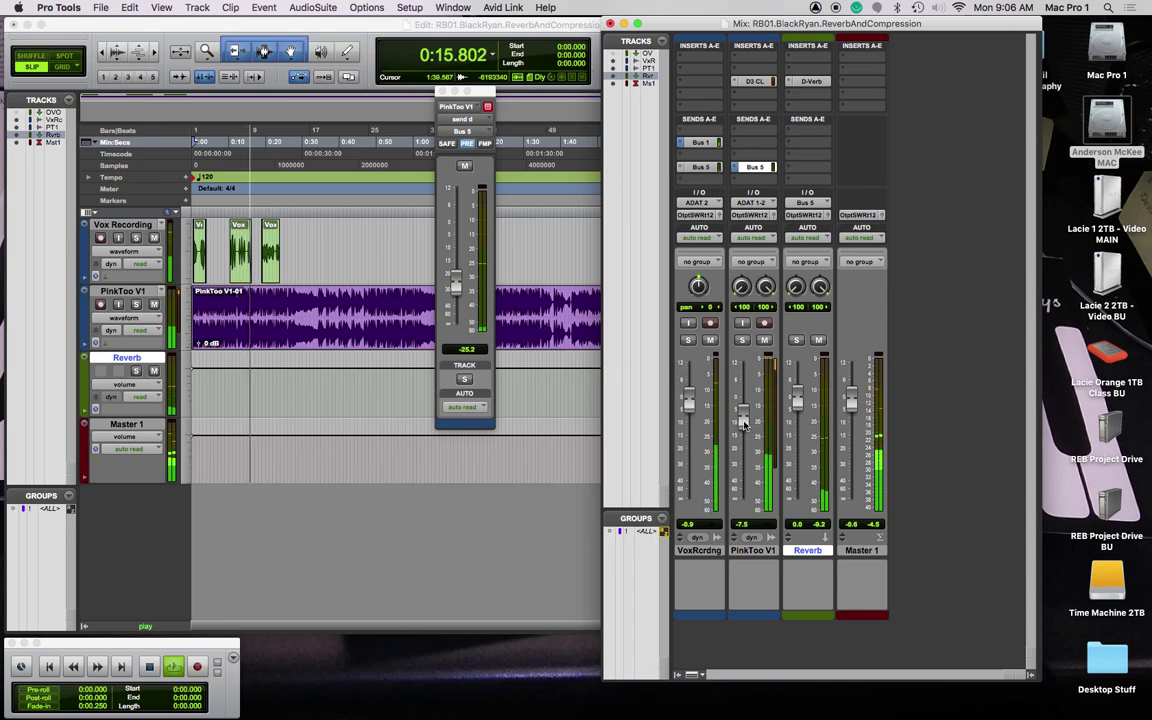
pyautogui.moveTo(742, 417)
pyautogui.mouseDown()
pyautogui.moveTo(742, 402)
pyautogui.moveTo(689, 395)
pyautogui.moveTo(742, 407)
pyautogui.mouseUp()
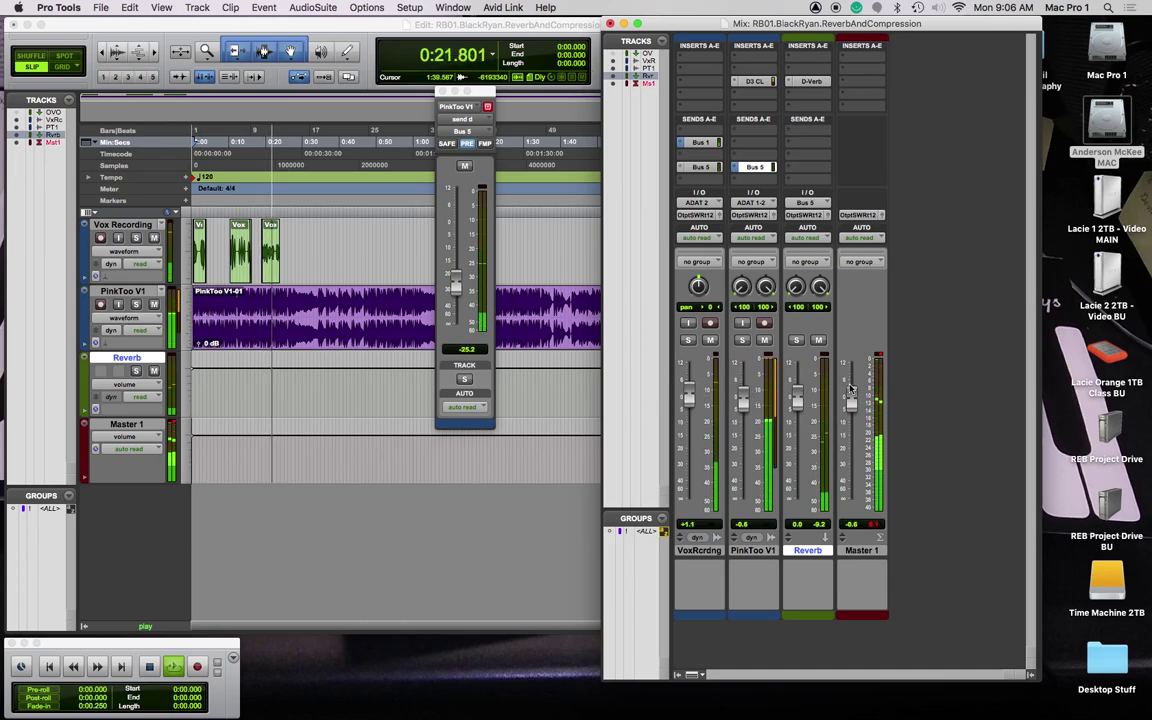
pyautogui.click(880, 355)
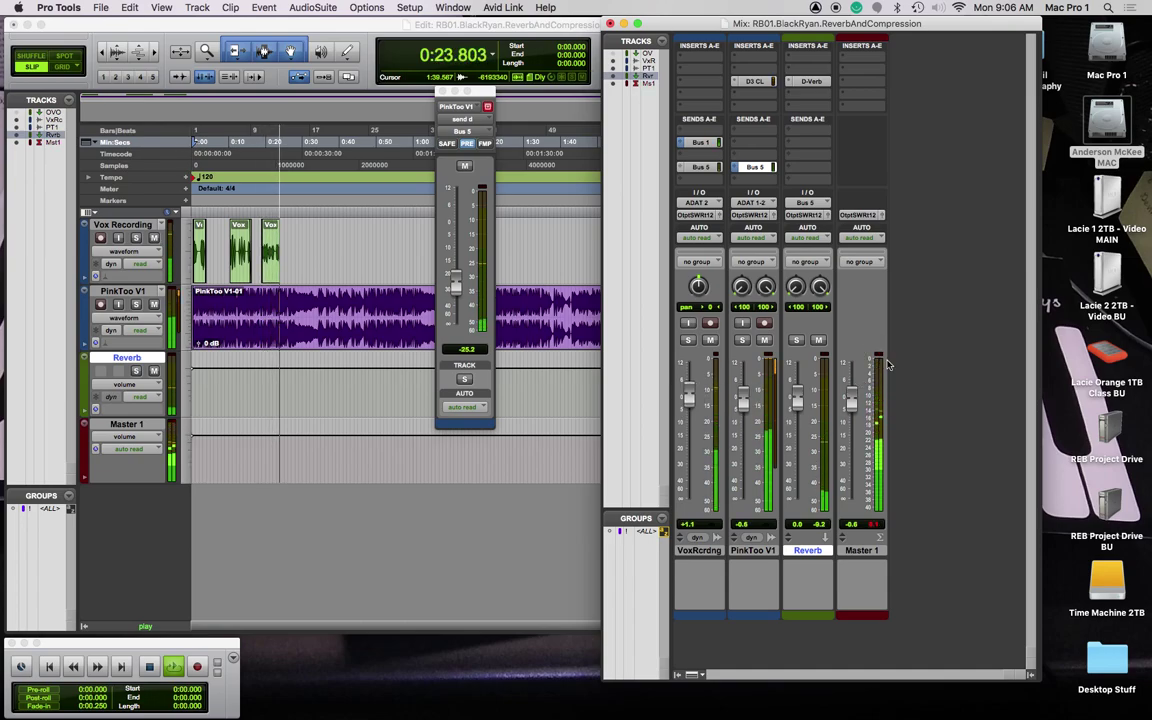
pyautogui.press('space')
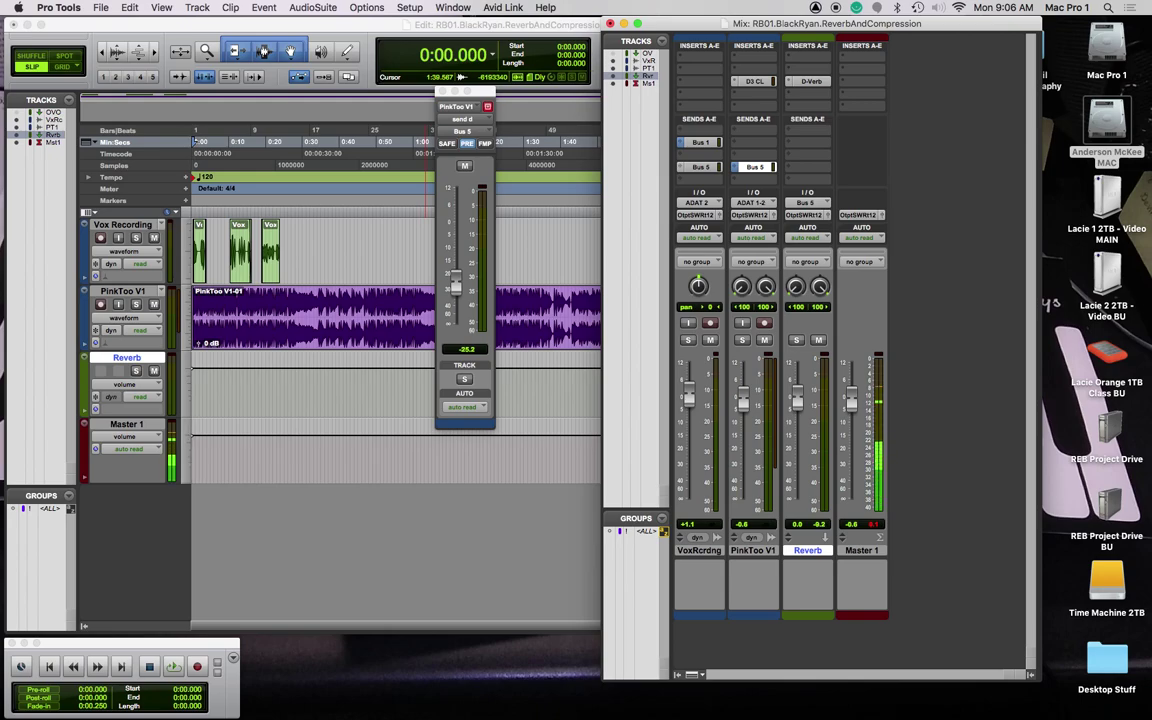
# Step: Raise PinkToo V1's Bus 5 reverb send to -10.5 dB and audition it from the start
pyautogui.click(706, 167)
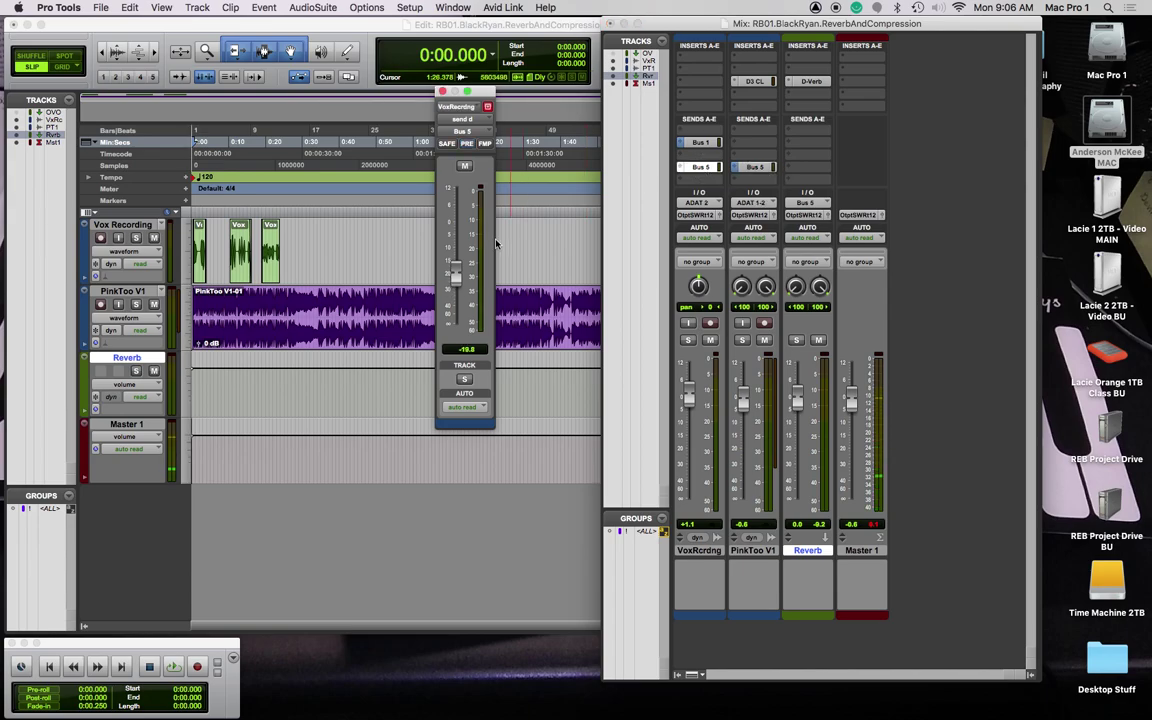
pyautogui.click(753, 167)
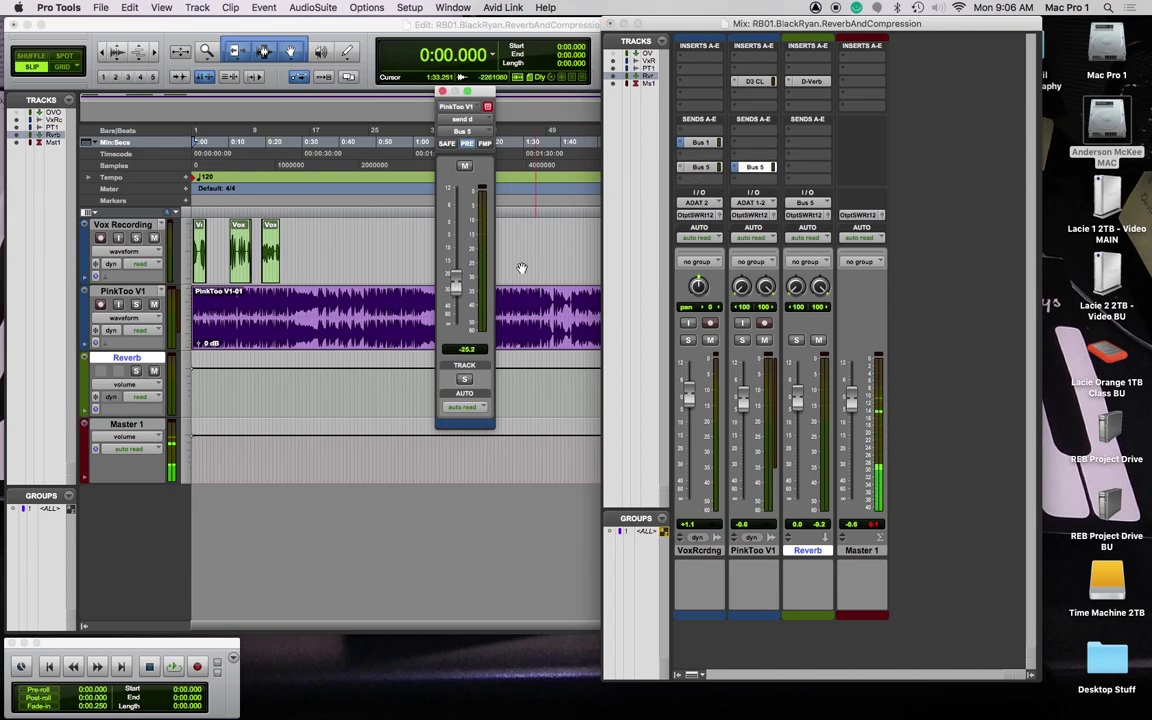
pyautogui.moveTo(458, 284); pyautogui.dragTo(458, 250)
pyautogui.press('space')
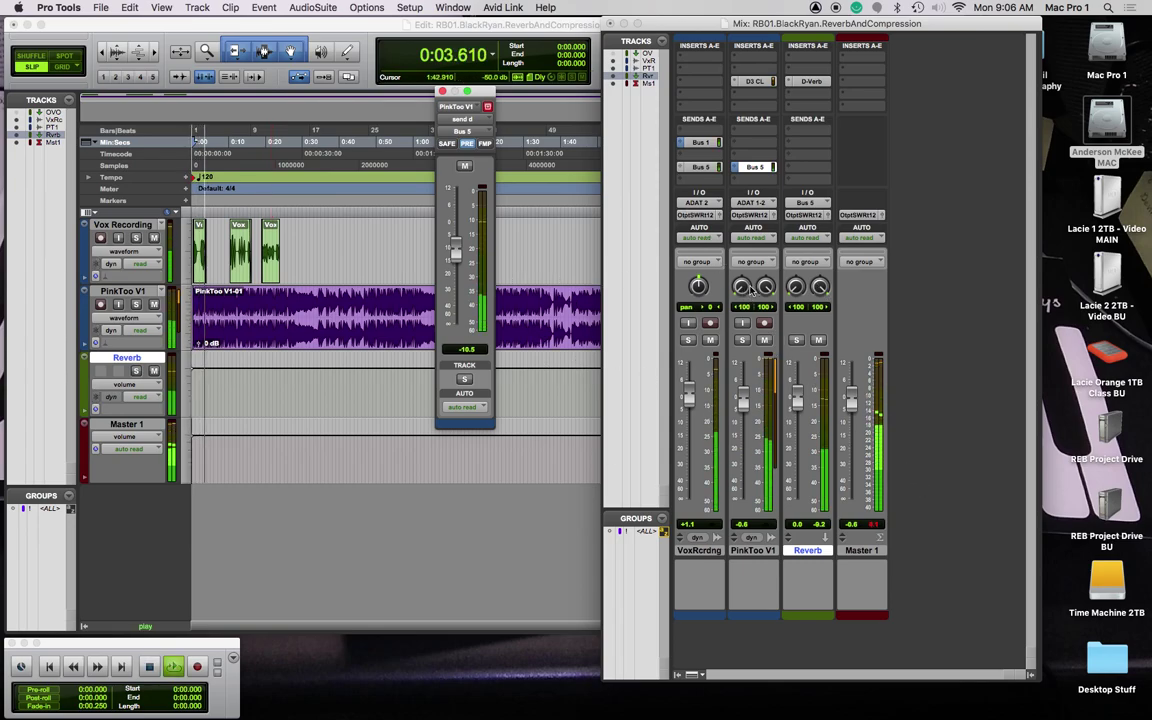
pyautogui.press('space')
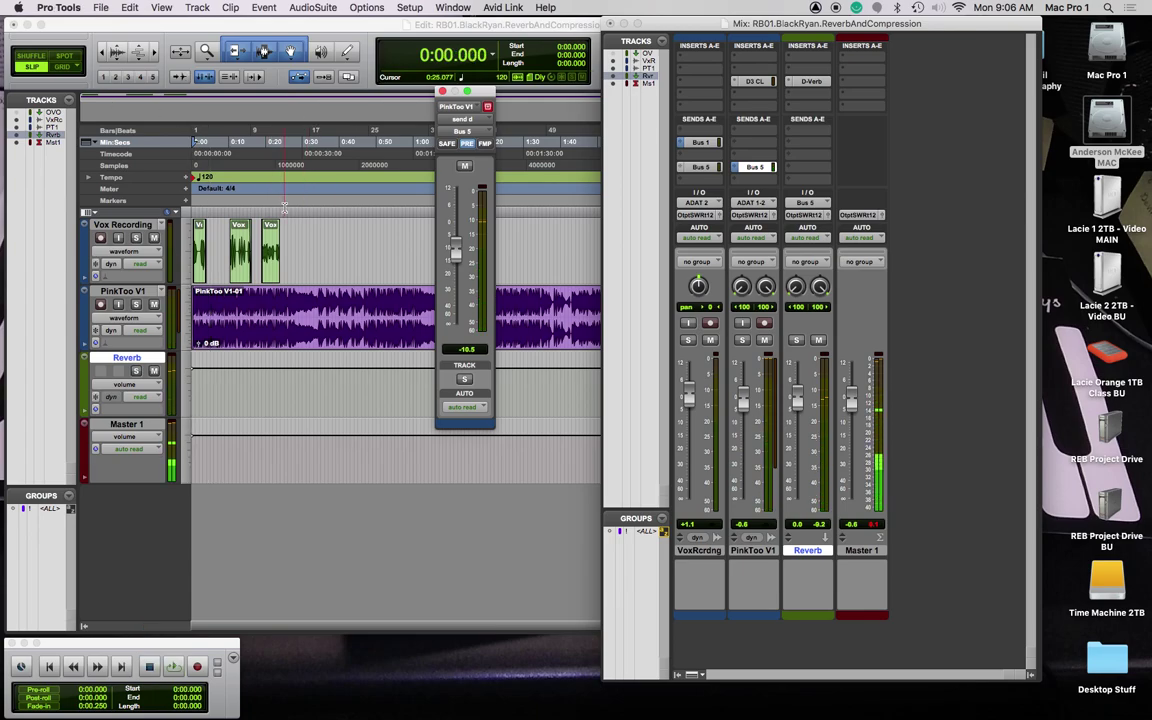
pyautogui.moveTo(287, 215); pyautogui.dragTo(183, 212)
pyautogui.click(290, 209)
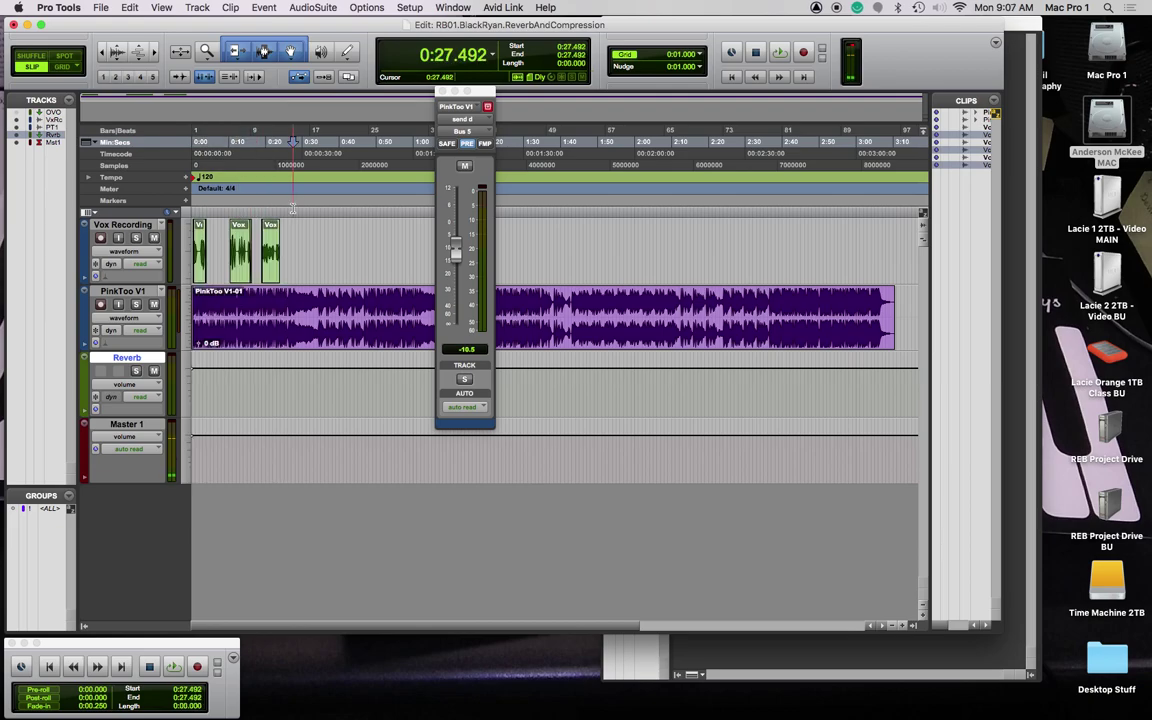
# Step: Select from the session start to about 0:29.350
pyautogui.click(190, 212)
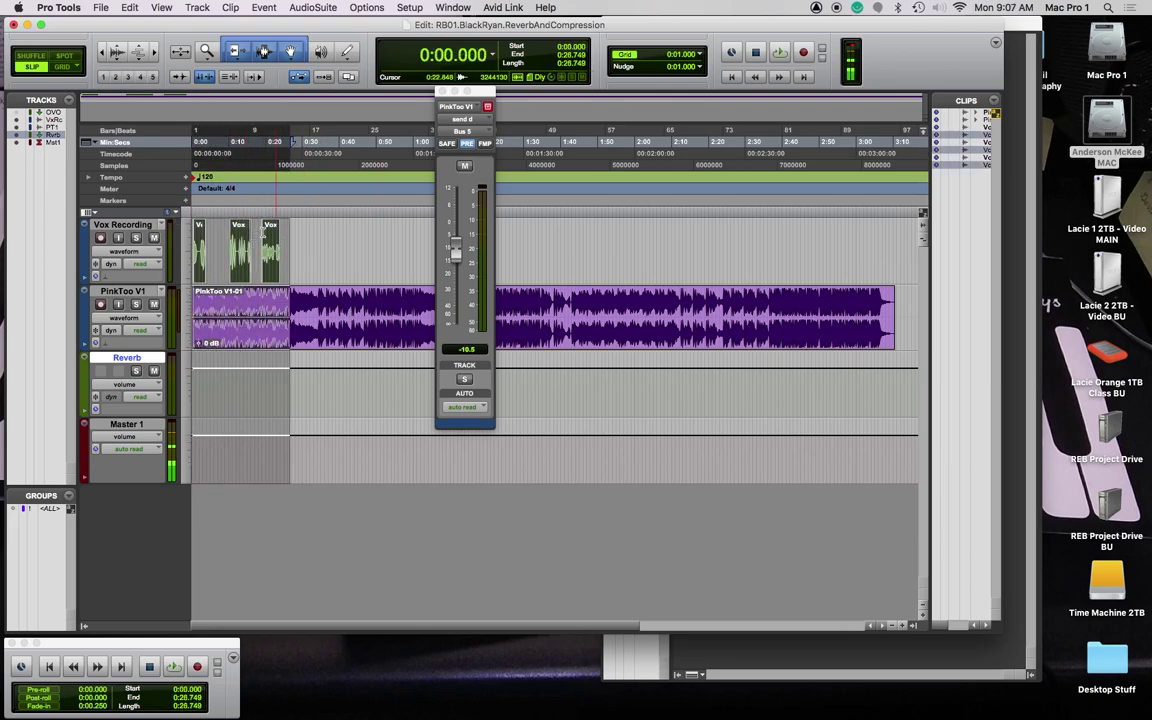
pyautogui.click(300, 250)
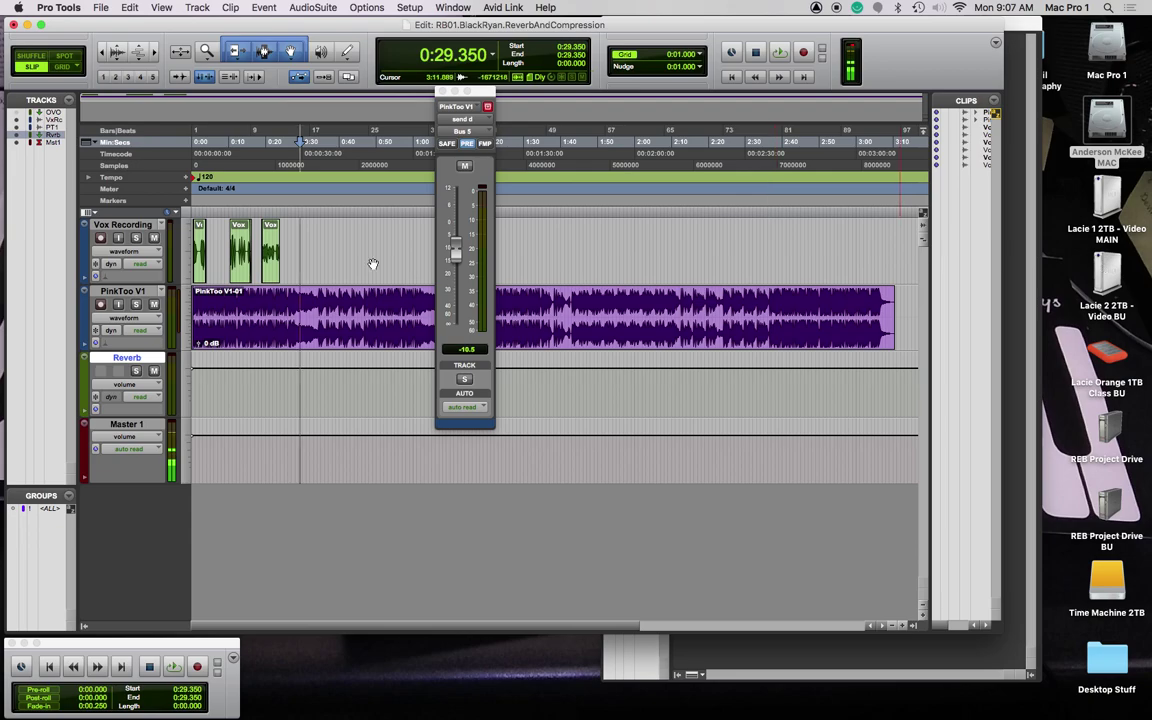
pyautogui.moveTo(292, 216); pyautogui.dragTo(157, 213)
# Step: Trim the PinkToo V1 clip to end near 0:28 and select its final seconds from 0:25.077
pyautogui.moveTo(804, 304); pyautogui.dragTo(285, 325)
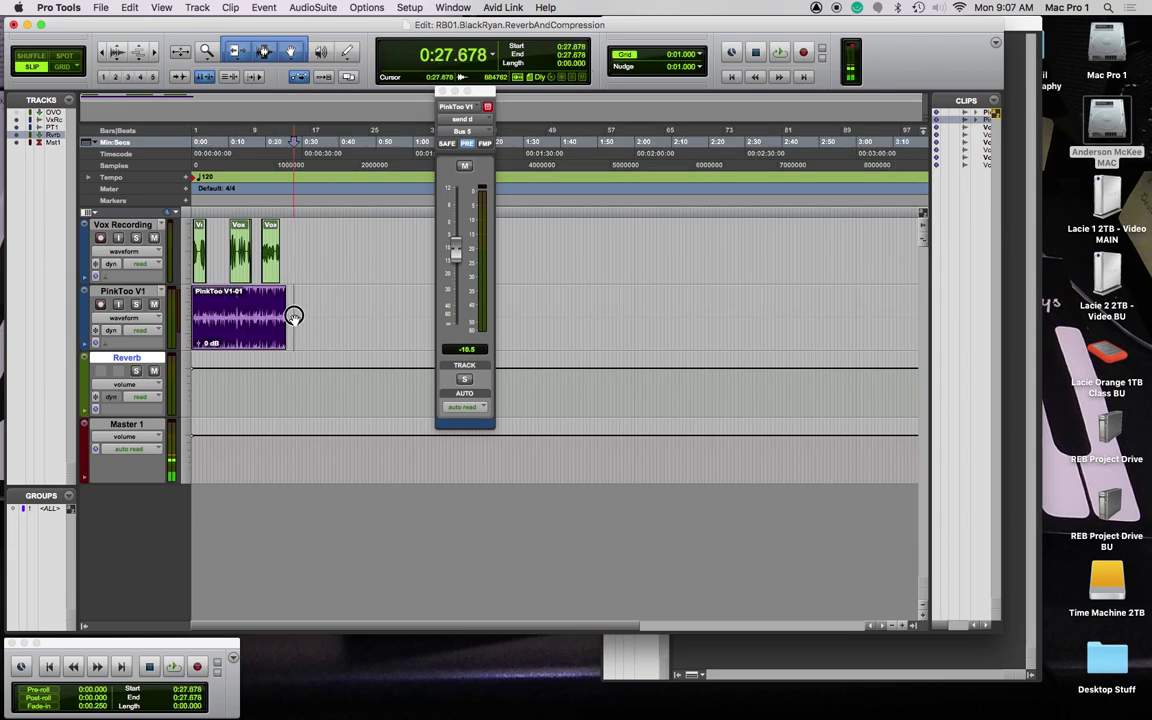
pyautogui.click(276, 308)
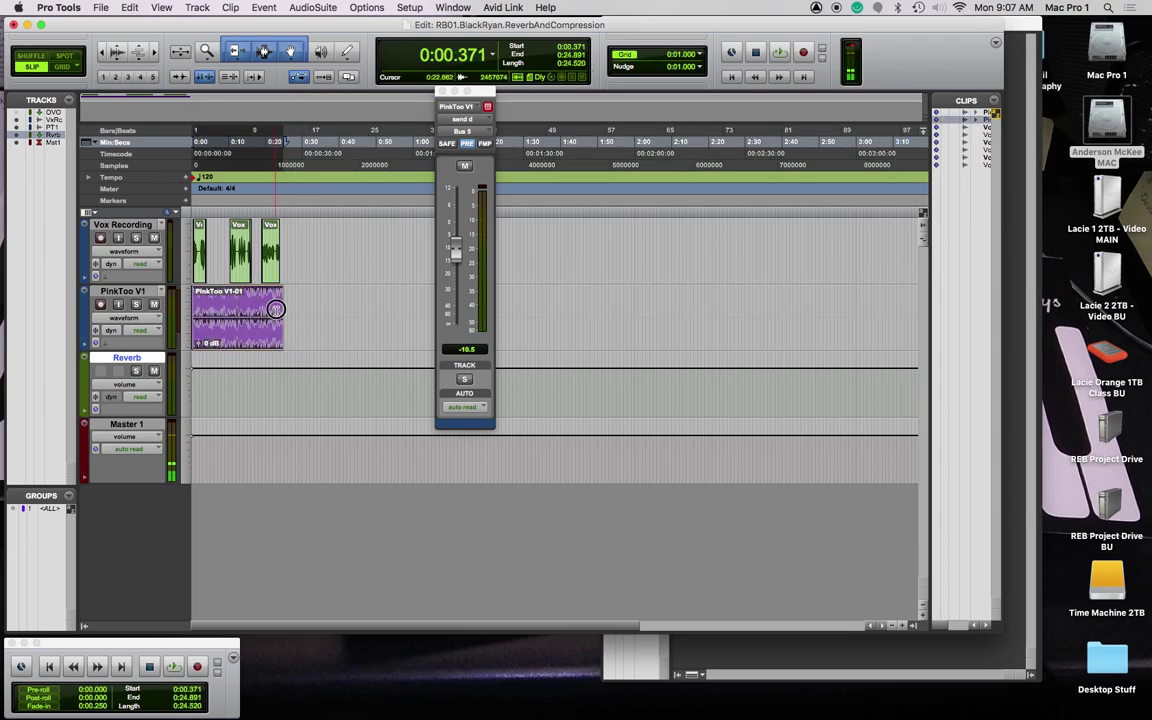
pyautogui.moveTo(276, 308); pyautogui.dragTo(295, 312)
pyautogui.click(291, 314)
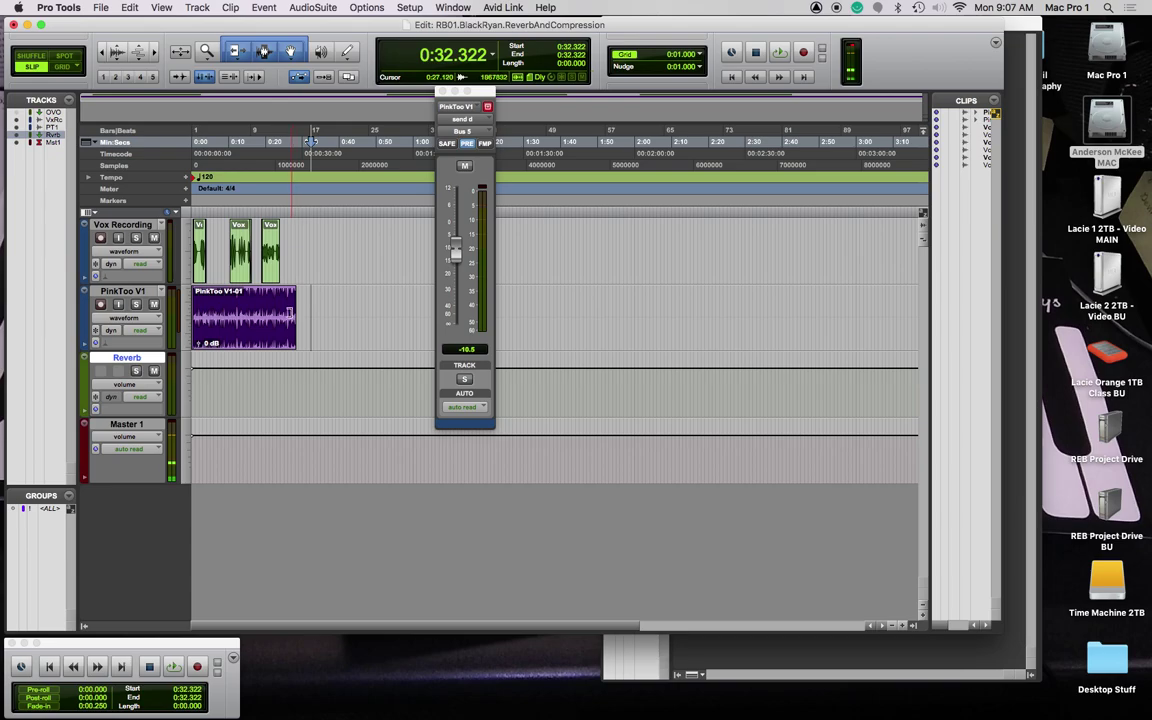
pyautogui.moveTo(283, 301); pyautogui.dragTo(298, 303)
# Step: Apply a fade-out to the clip's end with Equal Power slope and S-Curve shape
pyautogui.press('super+f')
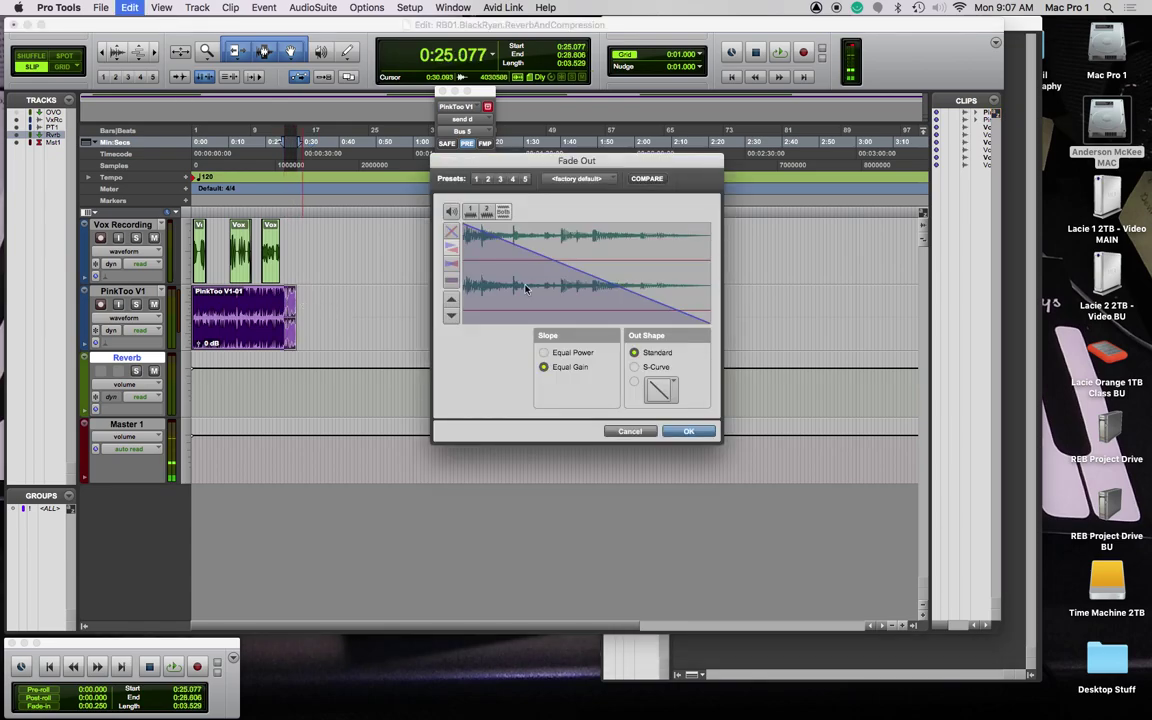
pyautogui.click(570, 352)
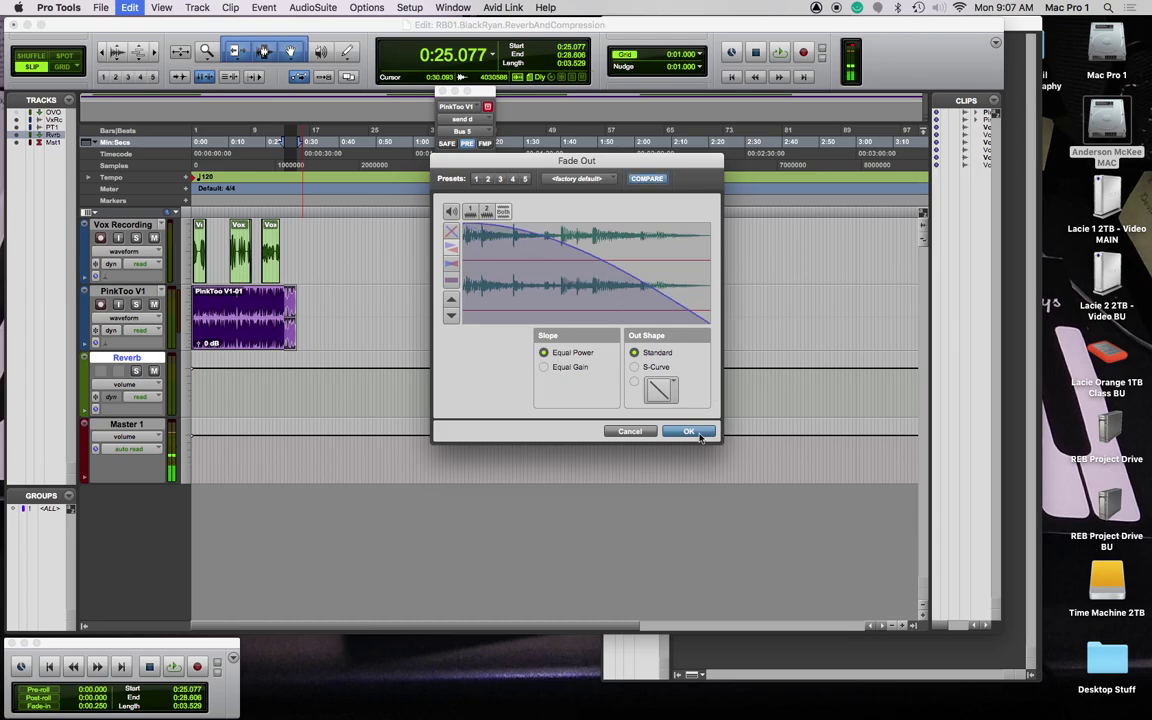
pyautogui.click(634, 367)
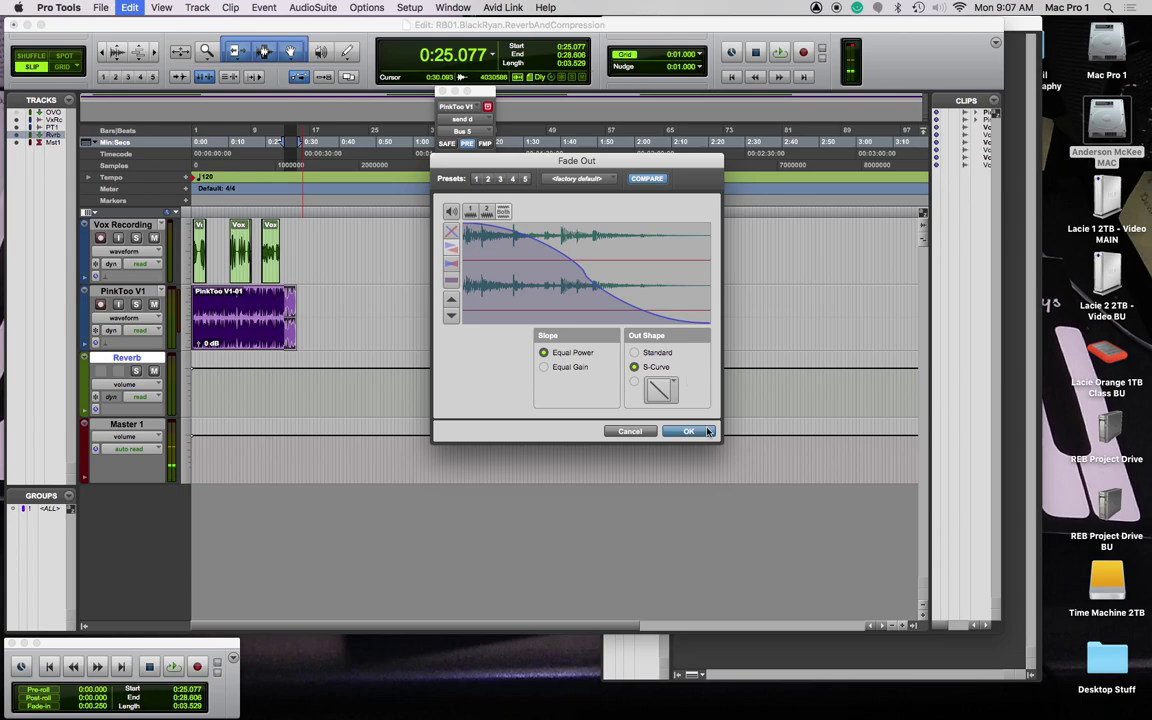
pyautogui.click(682, 431)
# Step: Play from 0:22.848, then select 0:00.000 to 0:28.792 across all tracks
pyautogui.click(278, 206)
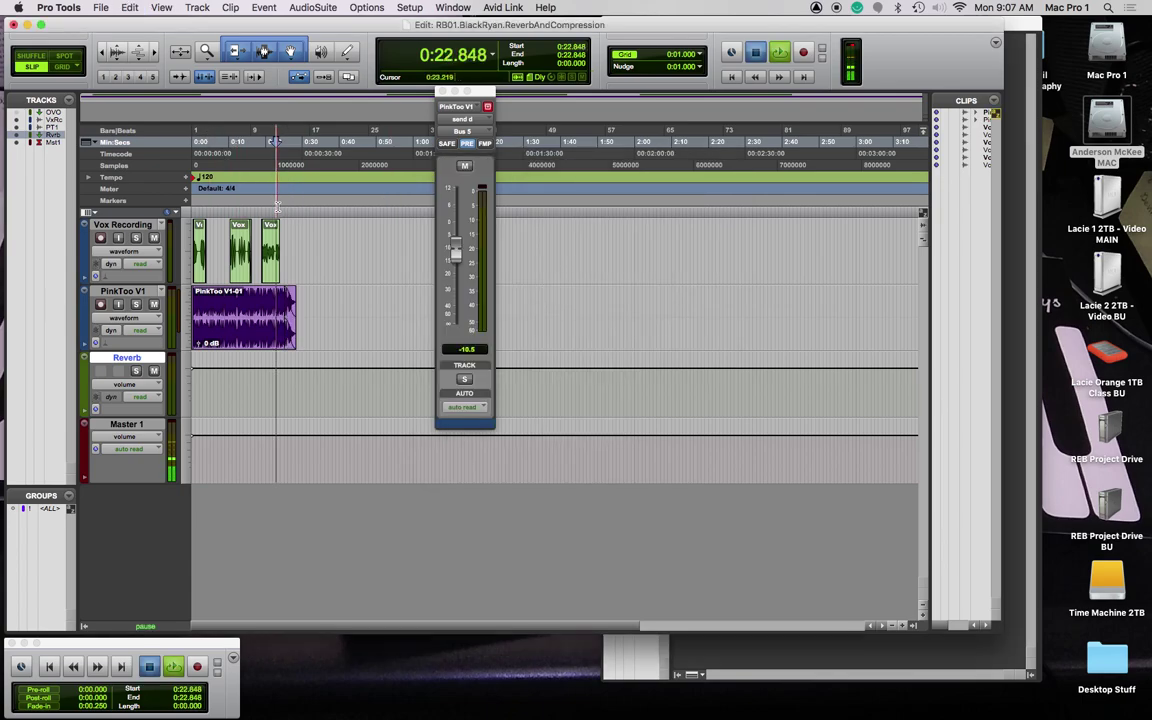
pyautogui.press('space')
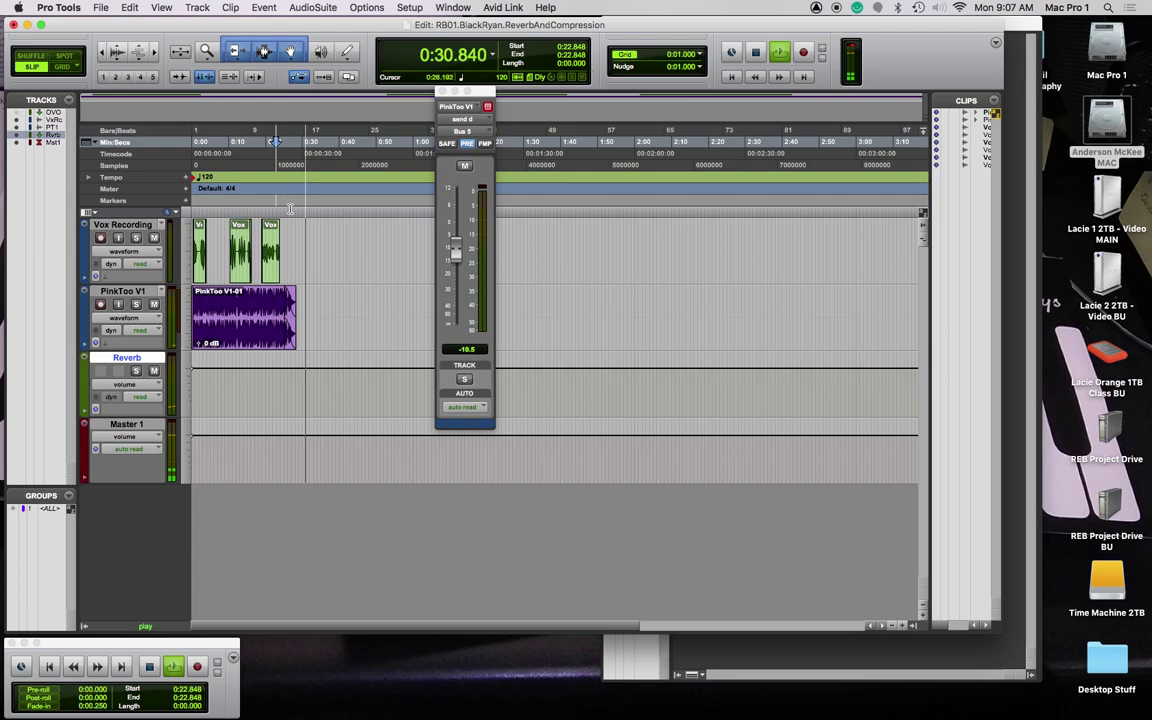
pyautogui.moveTo(295, 208); pyautogui.dragTo(147, 216)
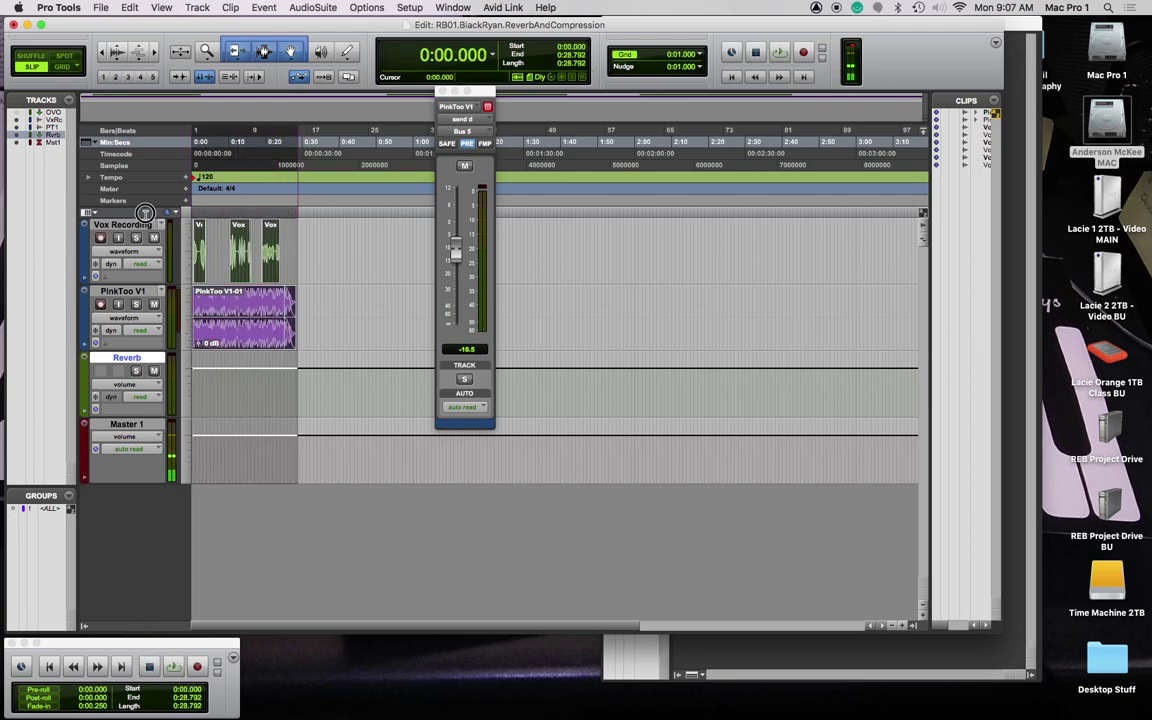
# Step: Set Bounce to Disk to interleaved WAV plus MP3, name suffix BOUNCEV1, saving into Bounced Files
pyautogui.click(99, 7)
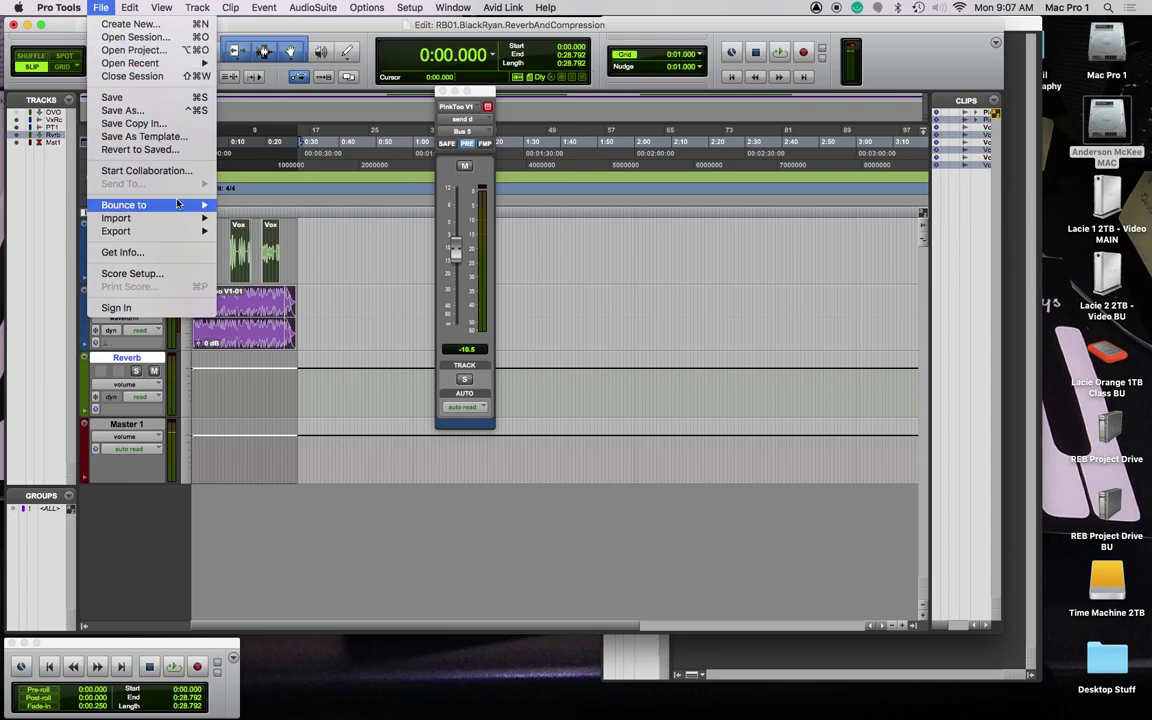
pyautogui.moveTo(150, 204)
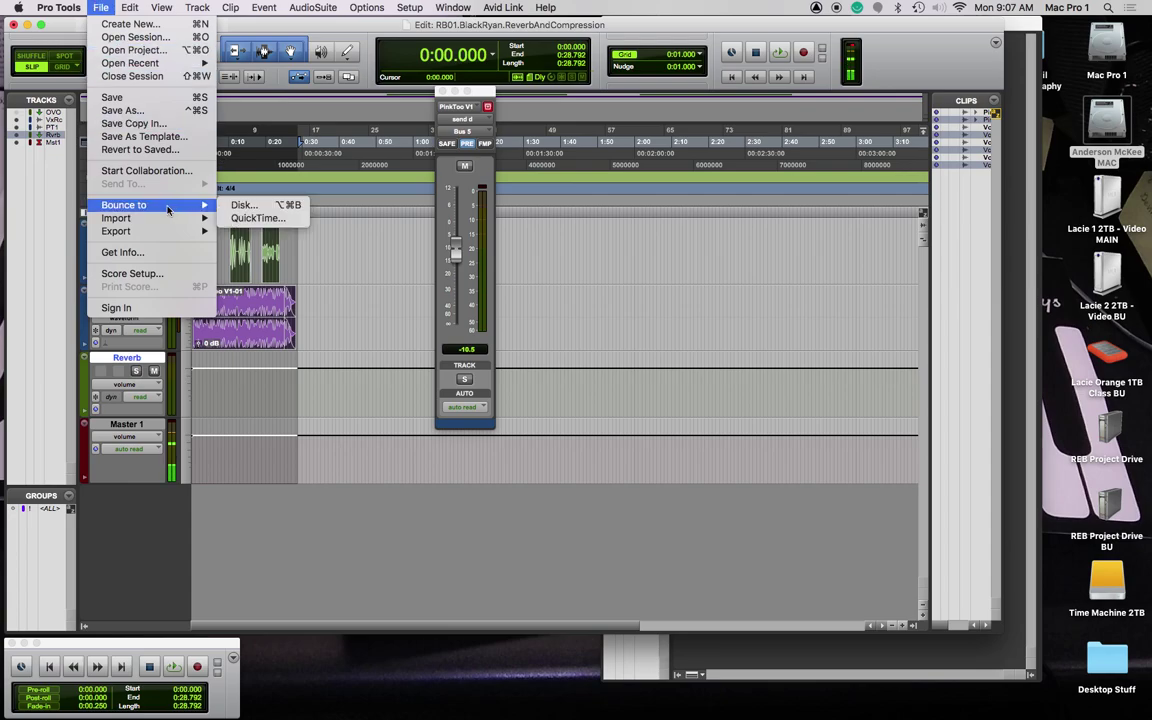
pyautogui.click(293, 208)
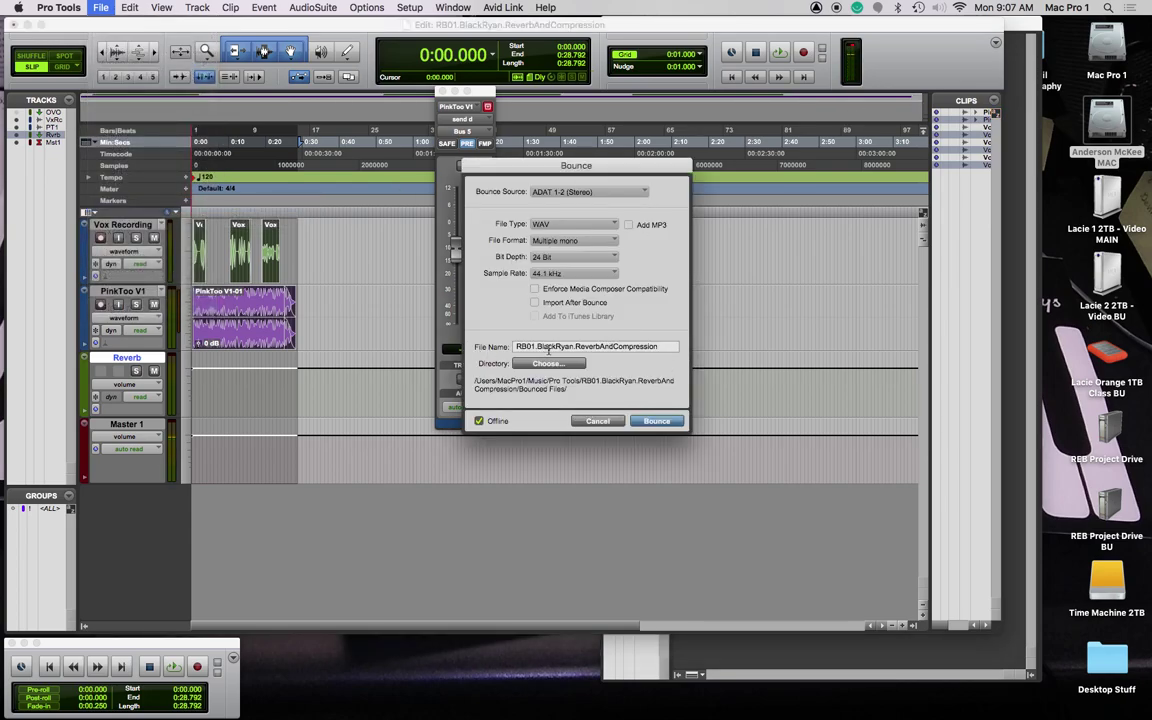
pyautogui.moveTo(531, 343); pyautogui.dragTo(658, 342)
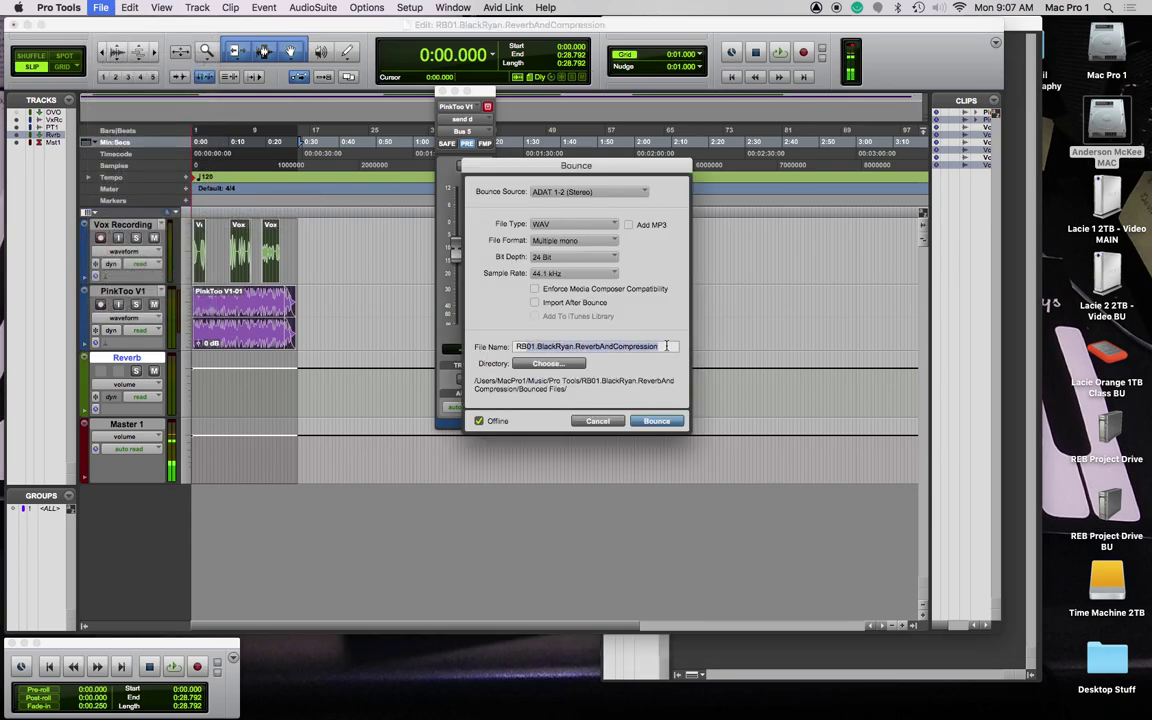
pyautogui.click(665, 346)
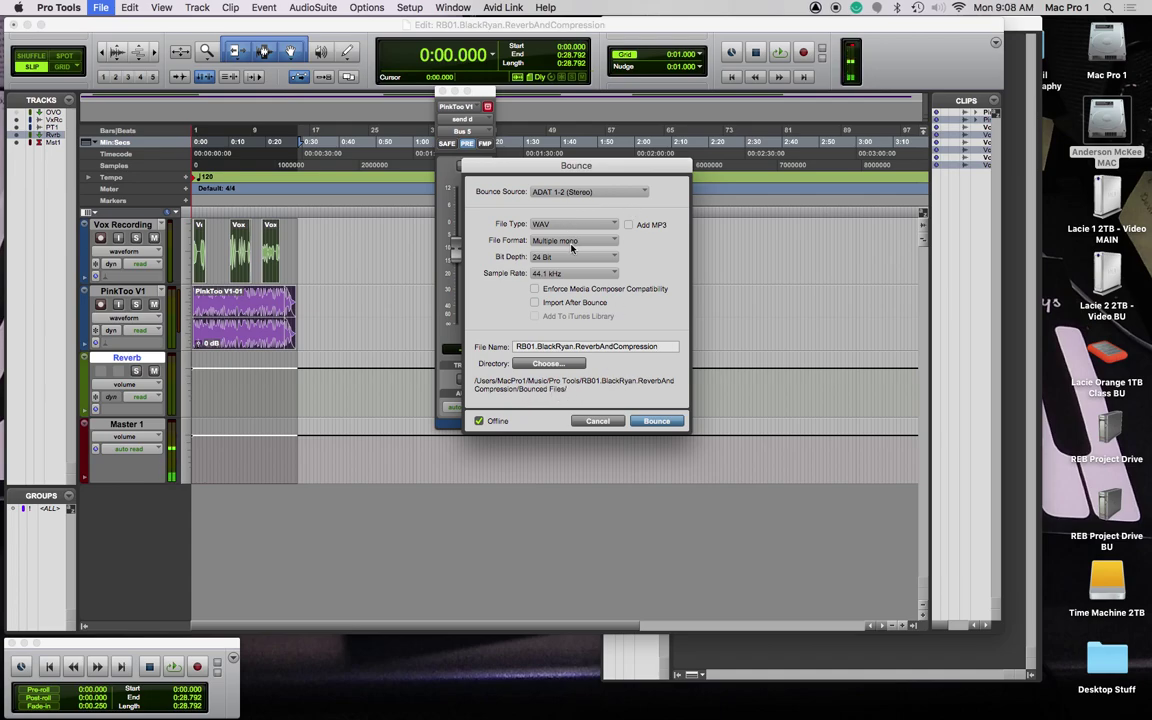
pyautogui.click(585, 241)
pyautogui.click(599, 252)
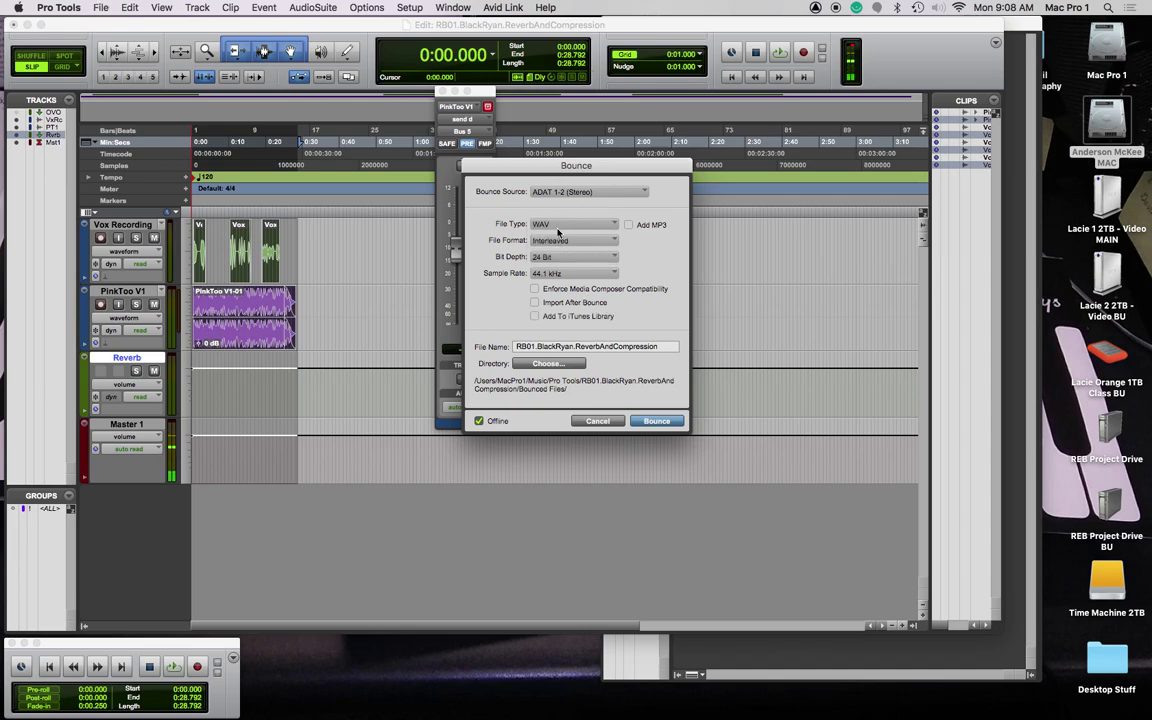
pyautogui.click(628, 225)
pyautogui.write('UNCEV1')
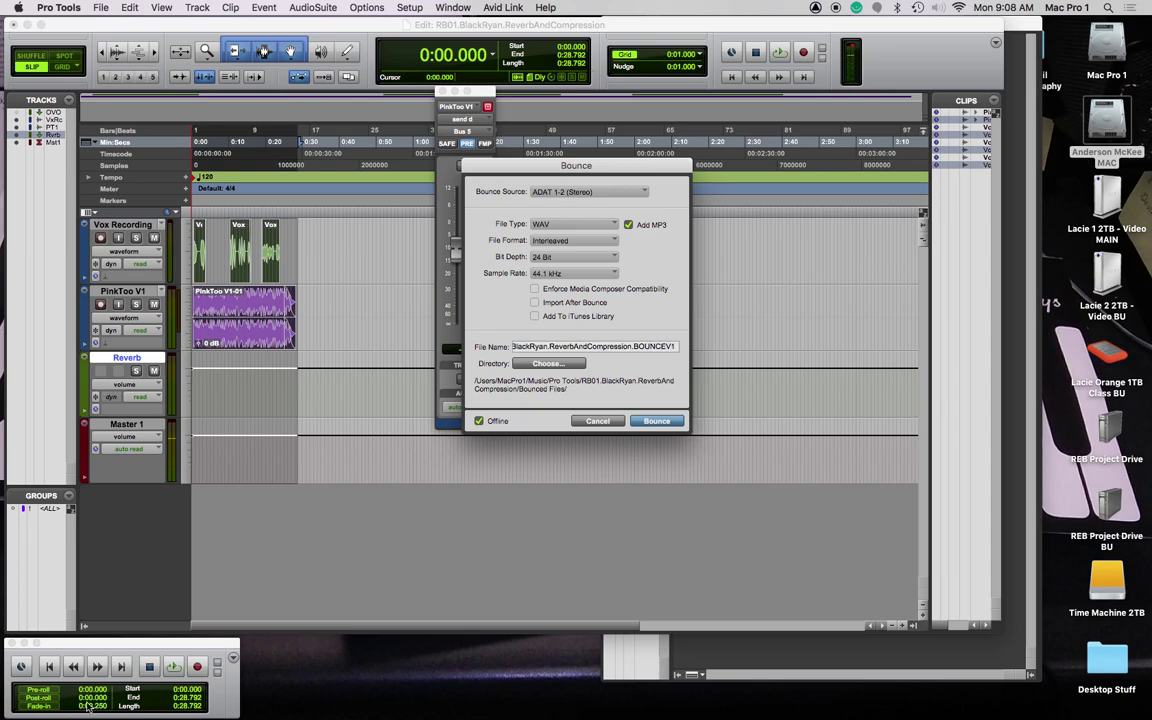
pyautogui.click(548, 363)
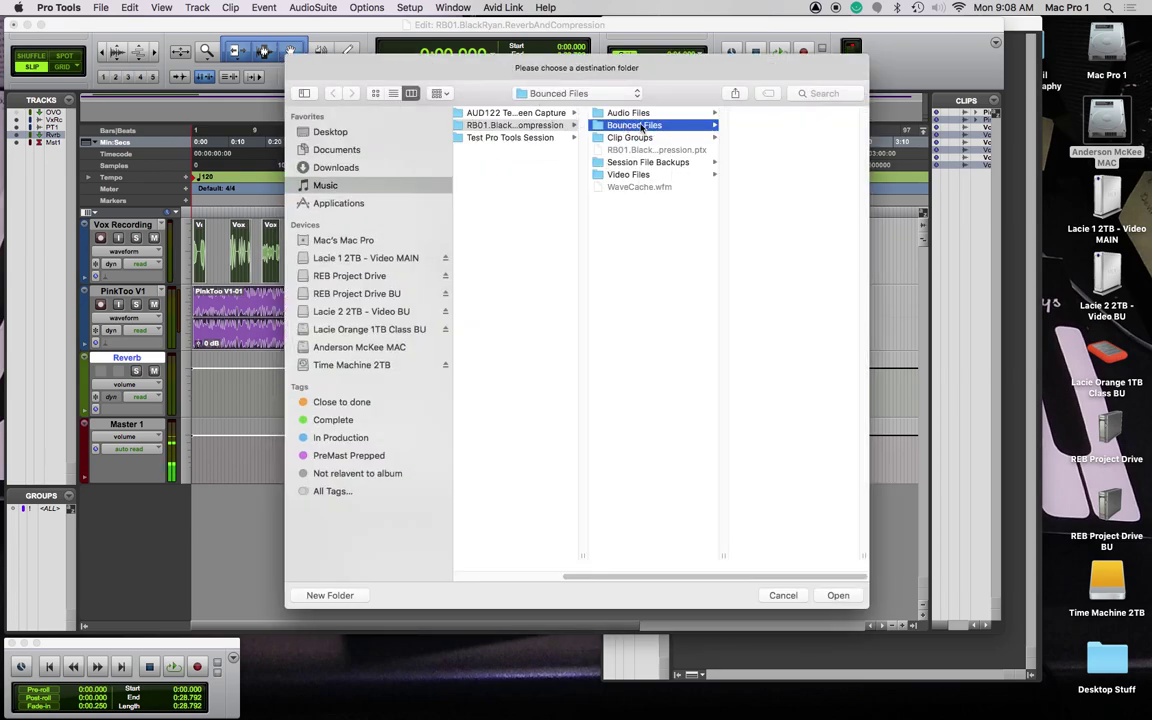
pyautogui.click(836, 596)
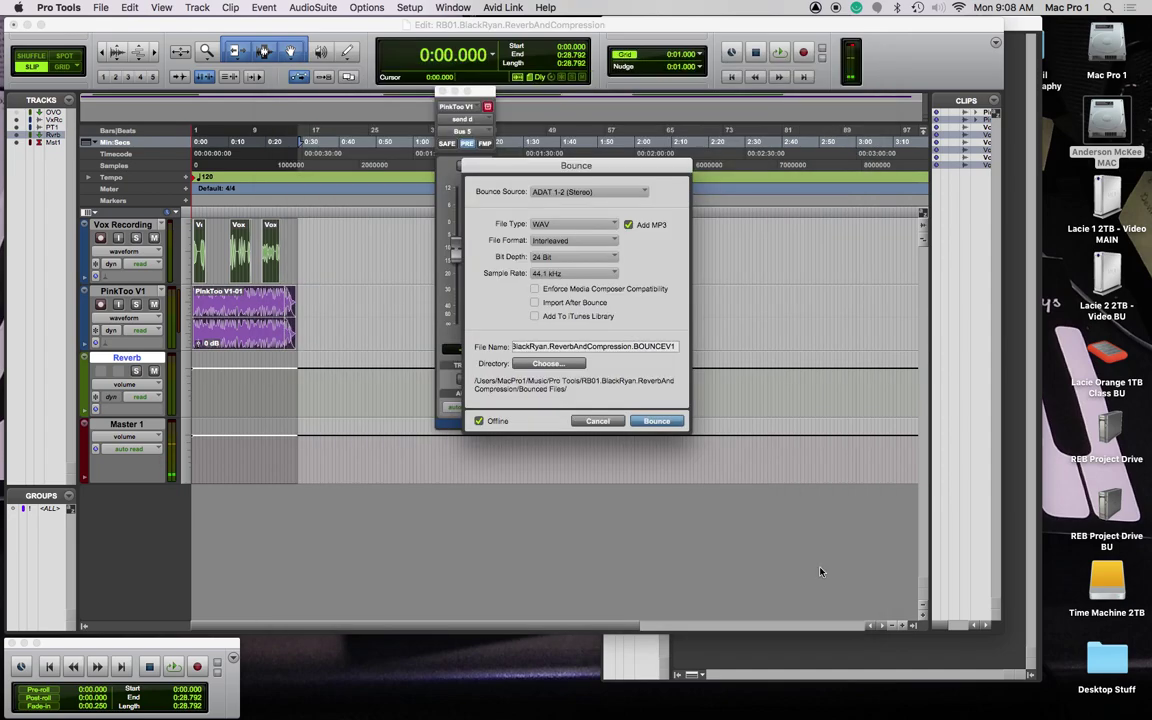
# Step: Bounce the mix to WAV and 320 kbit/s MP3, tagging MP3 track number 1
pyautogui.click(657, 421)
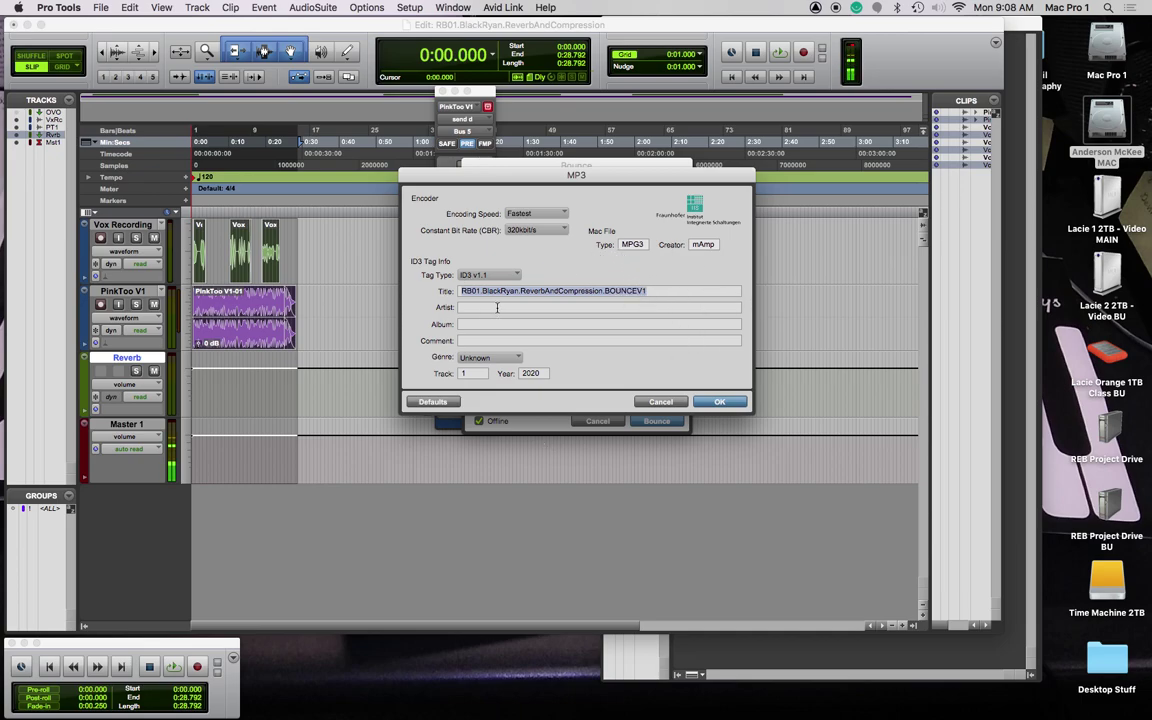
pyautogui.click(462, 373)
pyautogui.write('1')
pyautogui.click(719, 401)
pyautogui.click(655, 421)
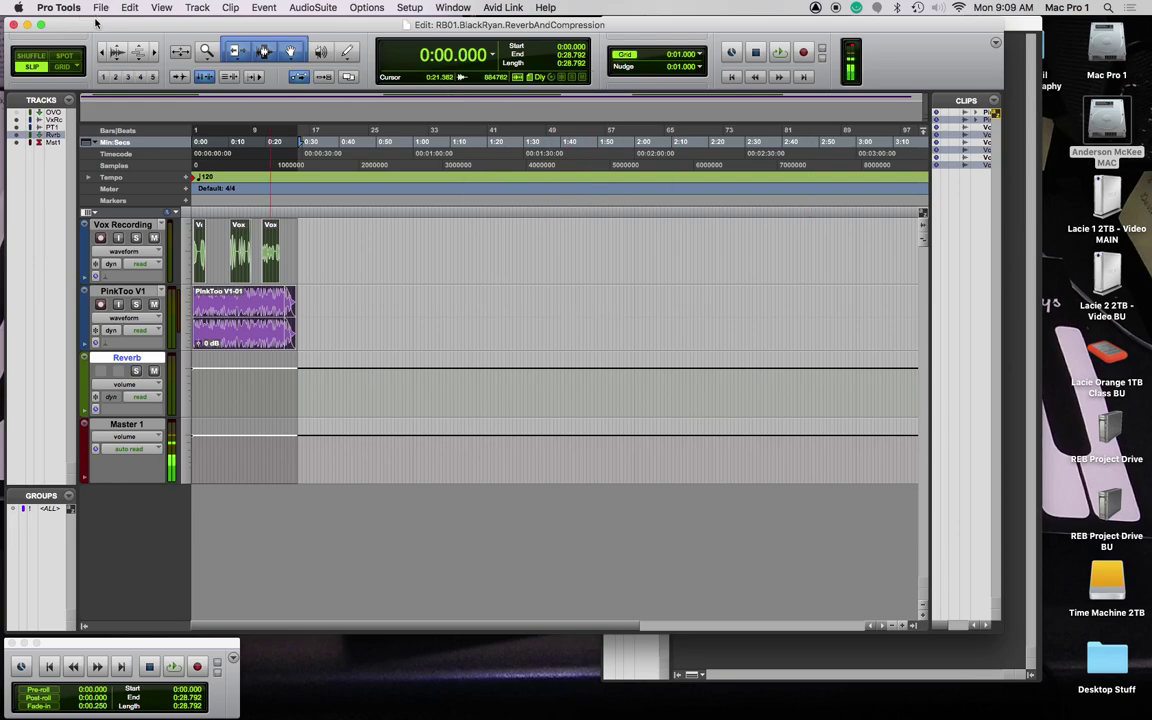
# Step: Close the session and open Music > Pro Tools > RB01 session > Bounced Files in Finder
pyautogui.press('super+shift+w')
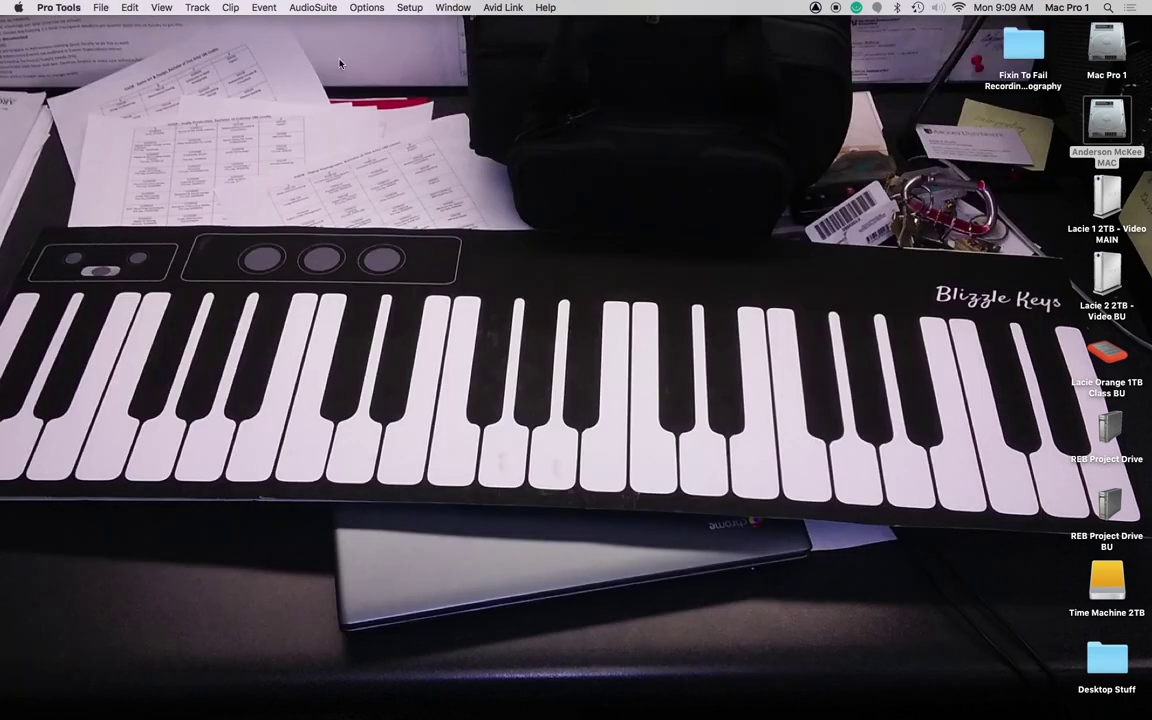
pyautogui.click(412, 117)
pyautogui.press('super+n')
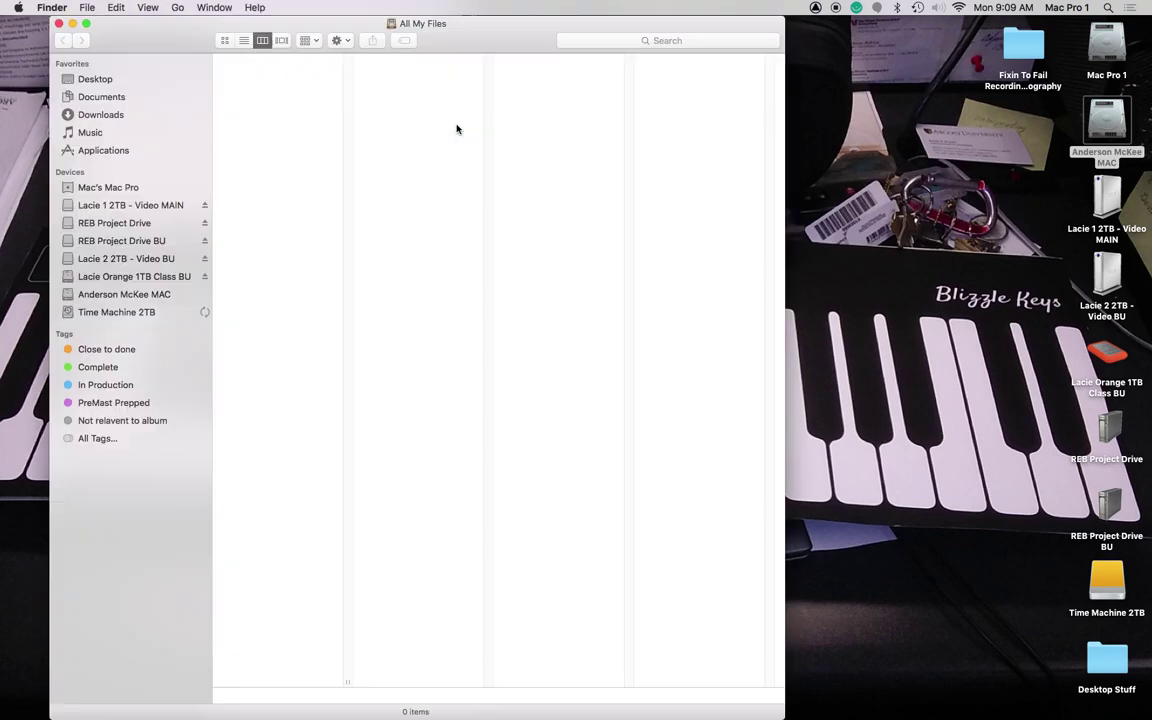
pyautogui.click(106, 132)
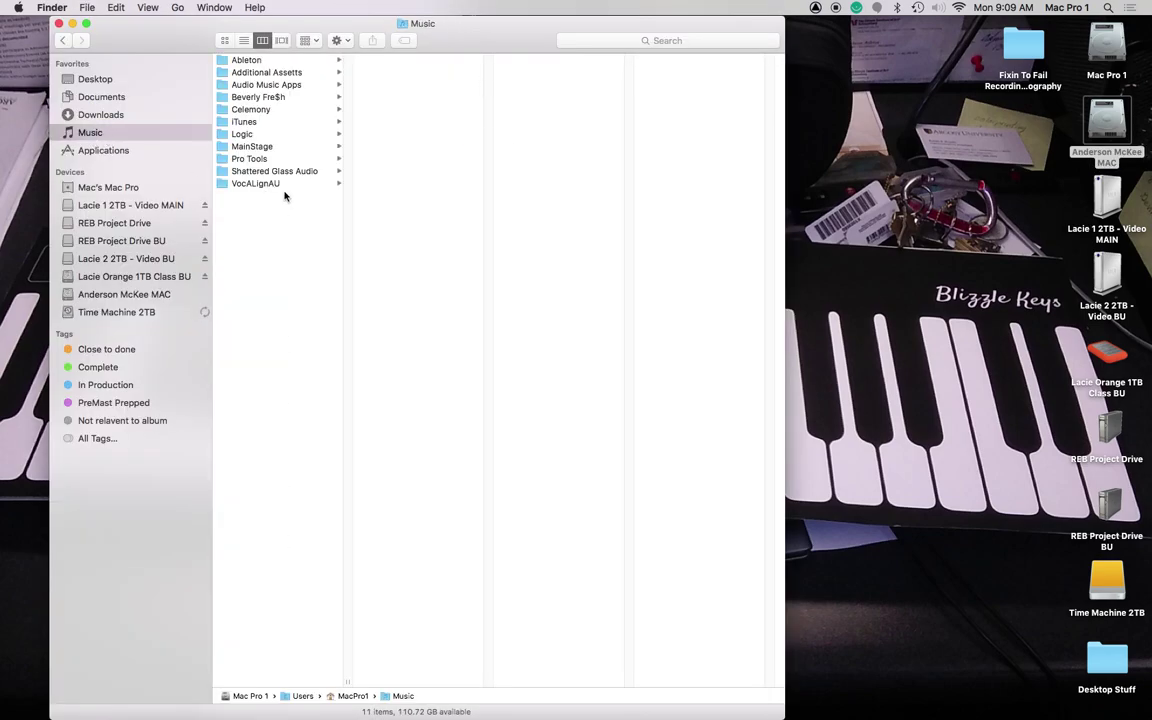
pyautogui.click(257, 160)
pyautogui.click(411, 74)
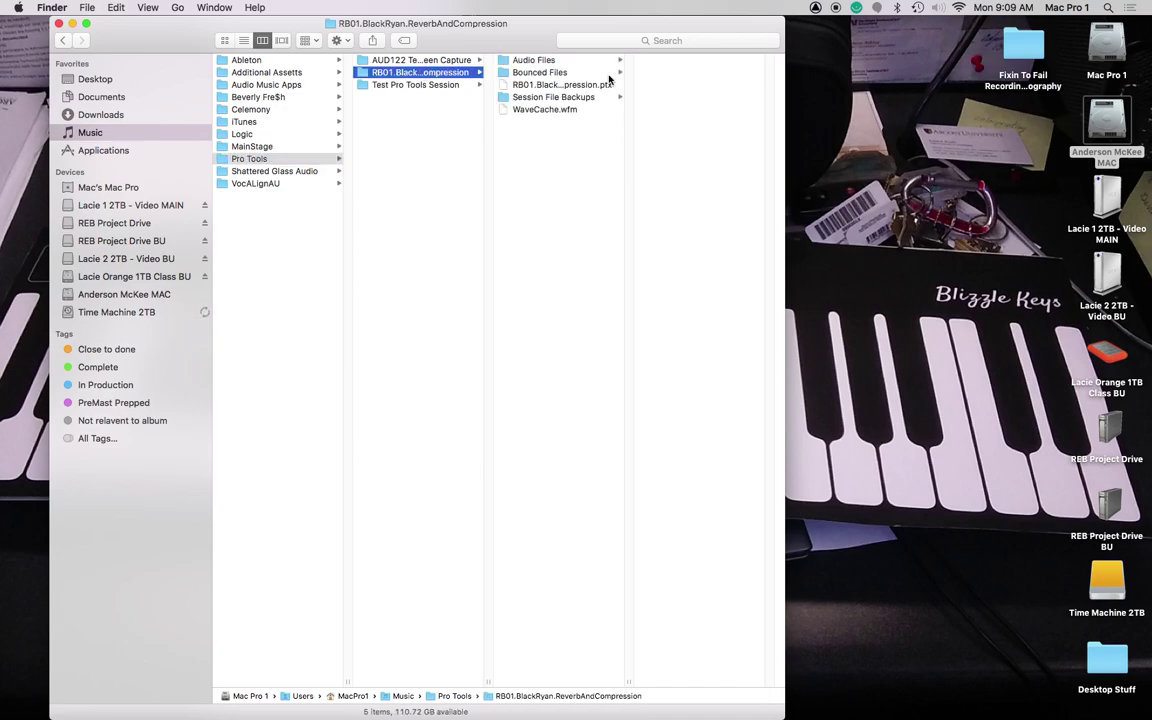
pyautogui.click(515, 74)
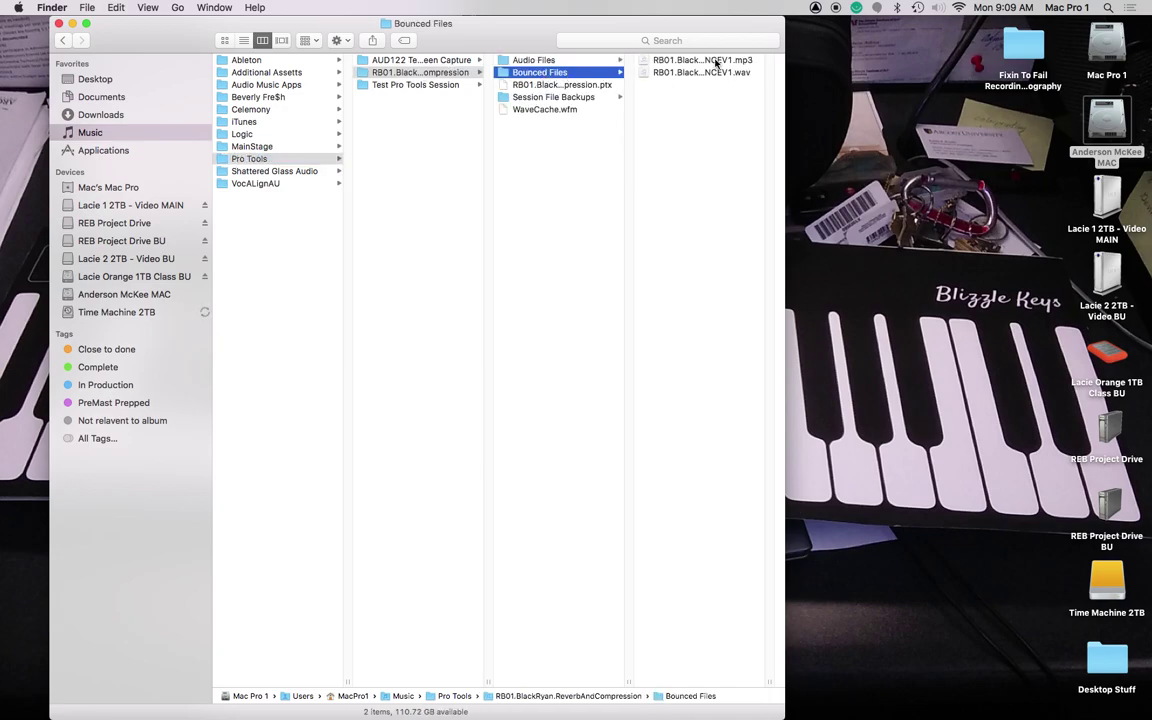
pyautogui.click(713, 66)
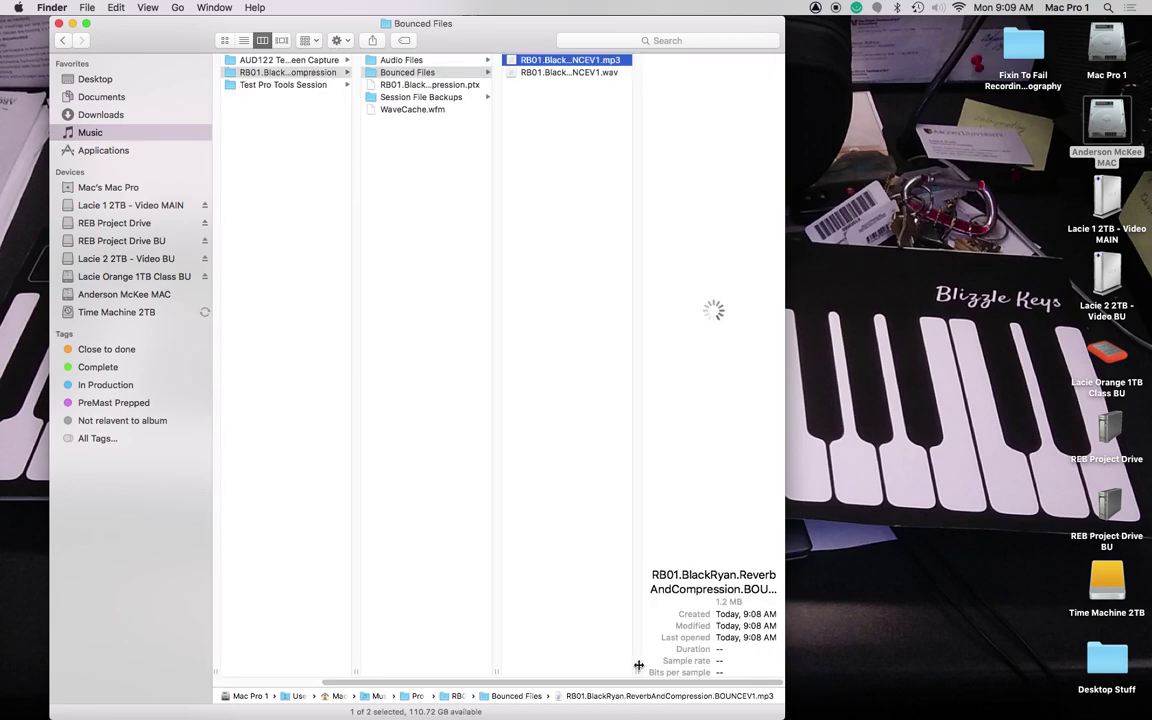
# Step: Widen the name column to show the full BOUNCEV1 MP3 and WAV names, then return to Finder
pyautogui.click(655, 672)
pyautogui.moveTo(655, 672); pyautogui.dragTo(797, 668)
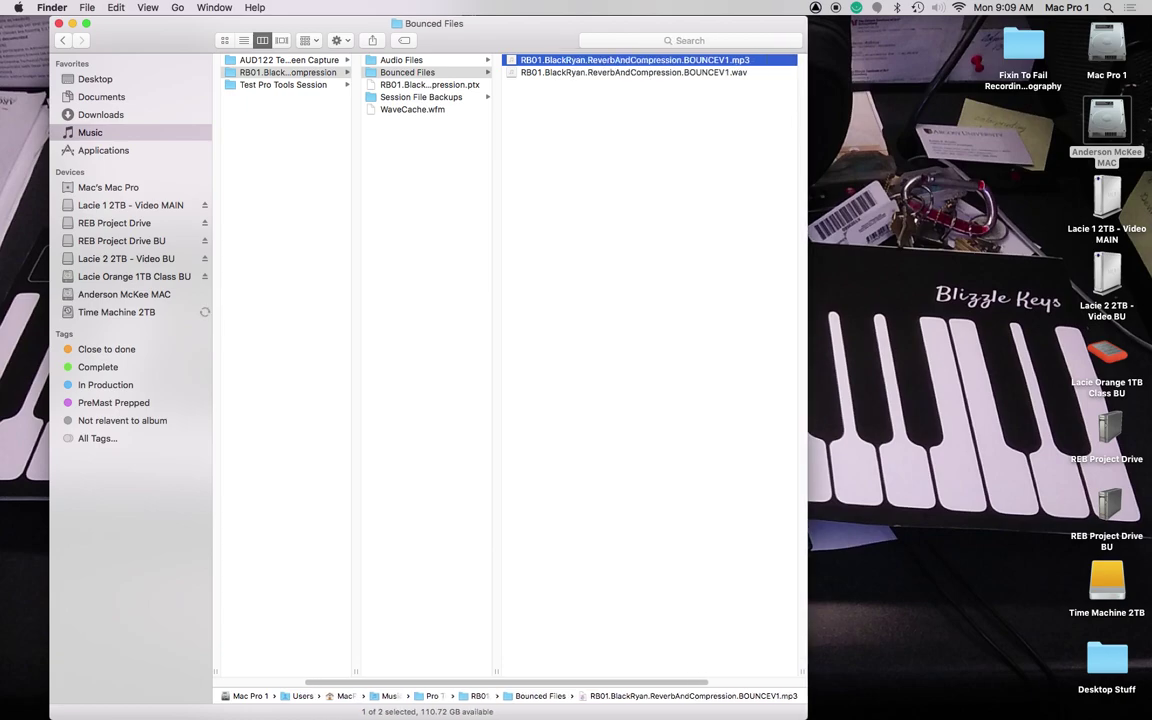
pyautogui.press('super+Tab')
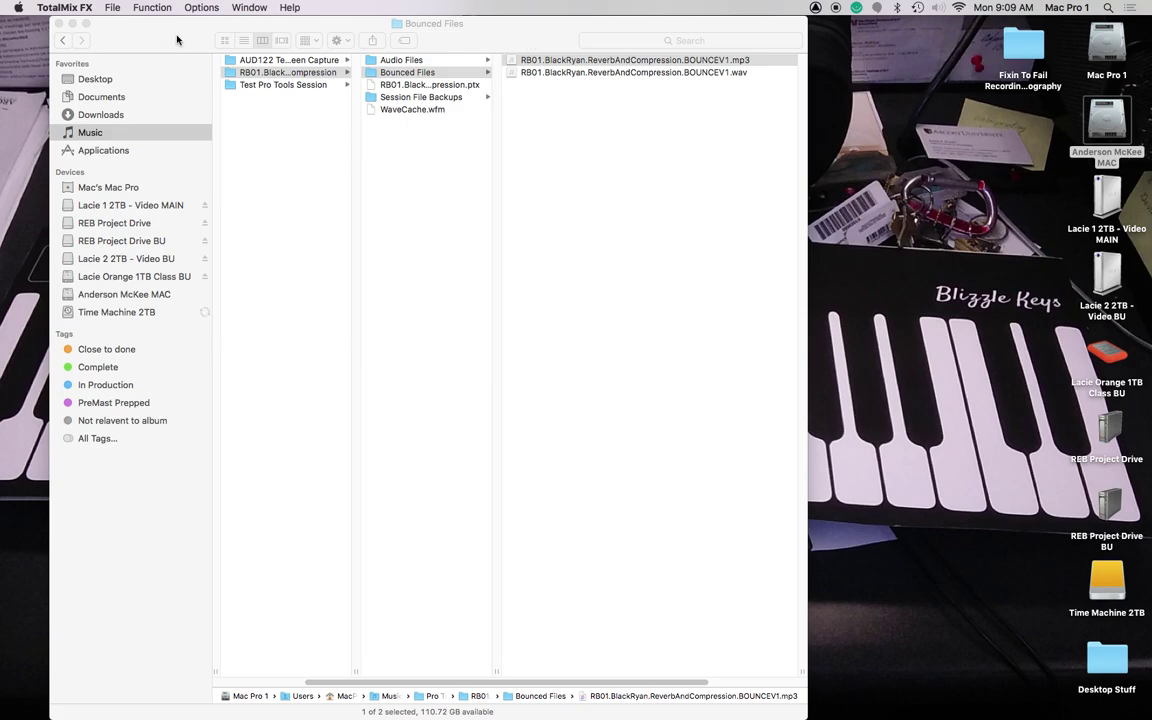
pyautogui.moveTo(162, 32); pyautogui.dragTo(327, 28)
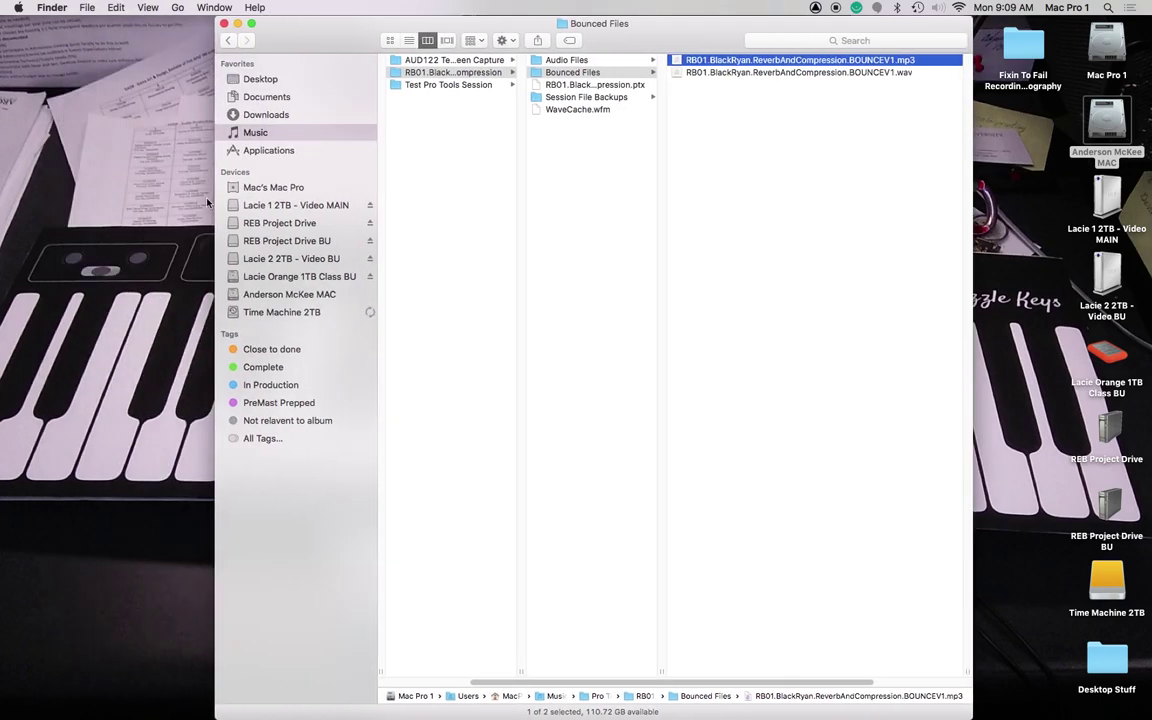
pyautogui.moveTo(3, 187)
pyautogui.press('super+Tab')
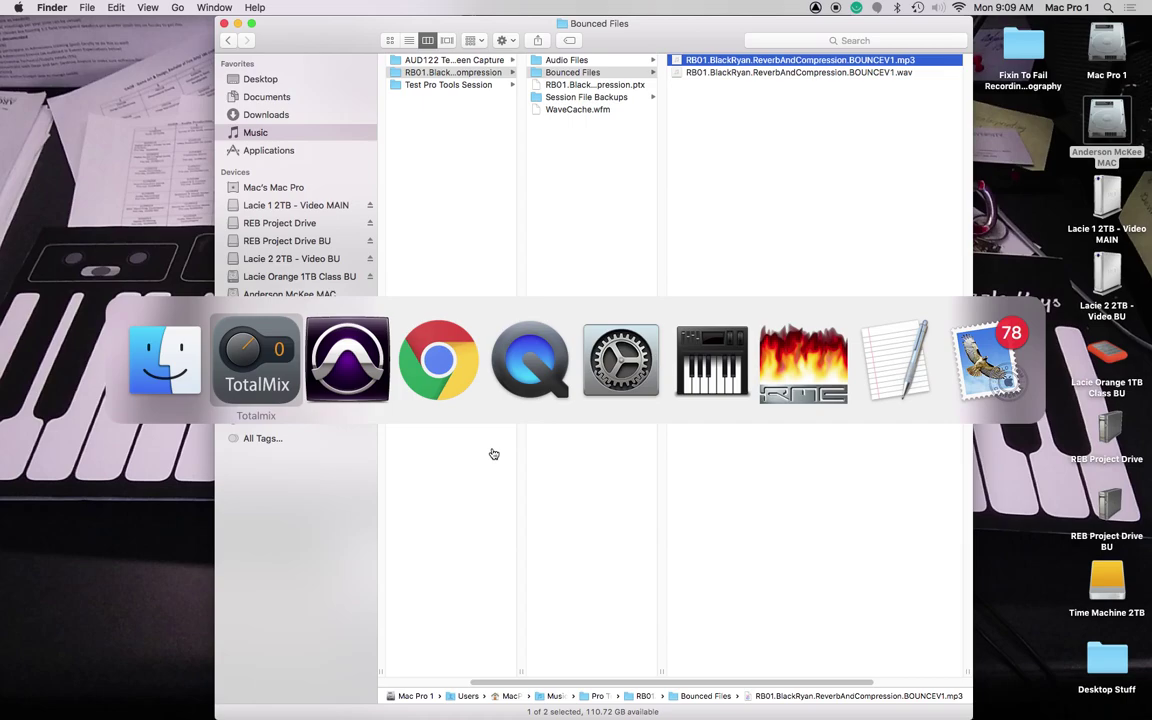
pyautogui.press('super+shift+Tab')
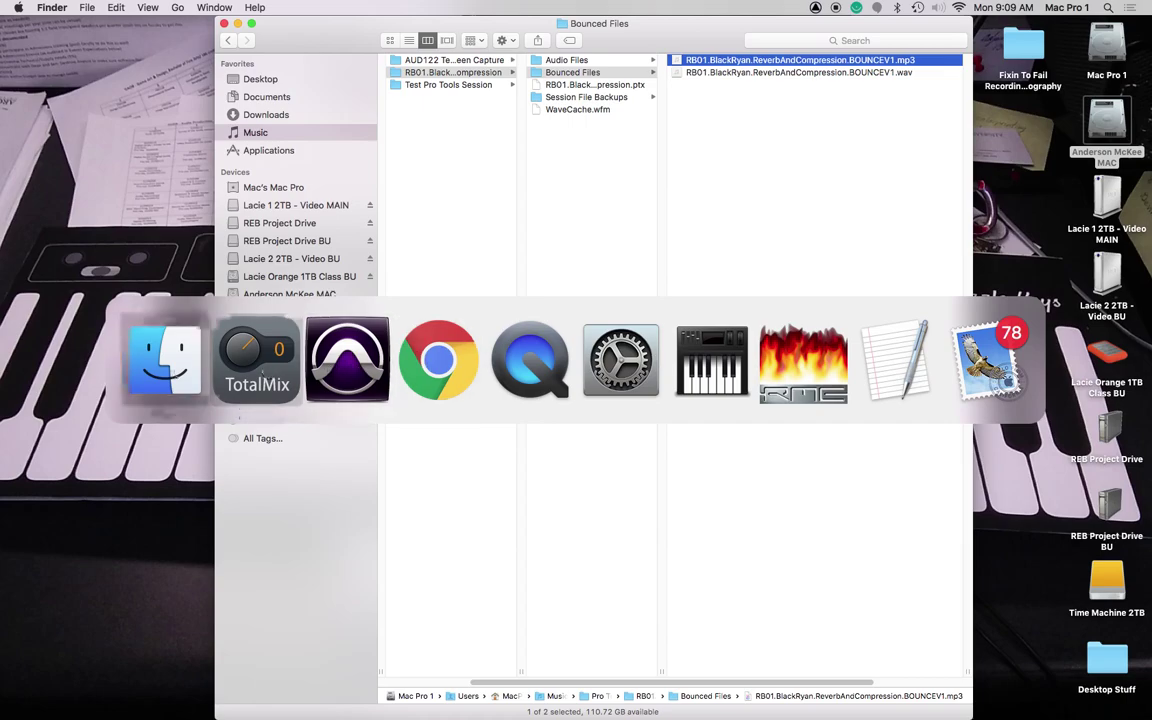
pyautogui.click(134, 338)
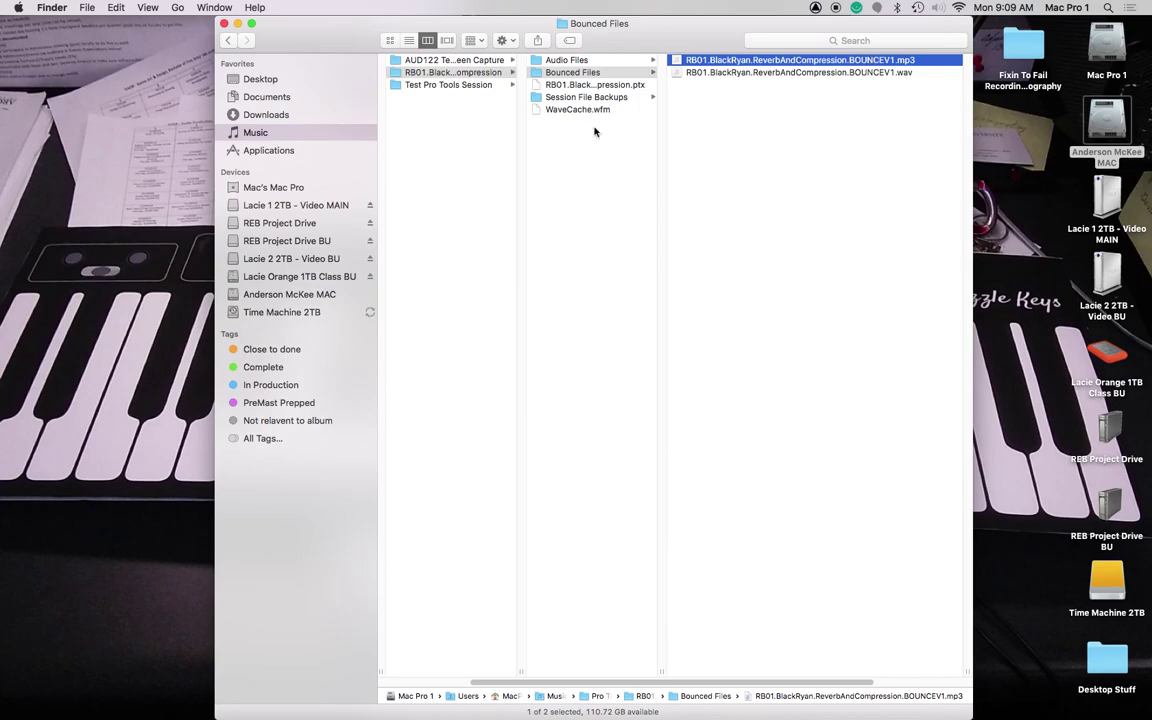
pyautogui.click(428, 74)
pyautogui.rightClick(395, 74)
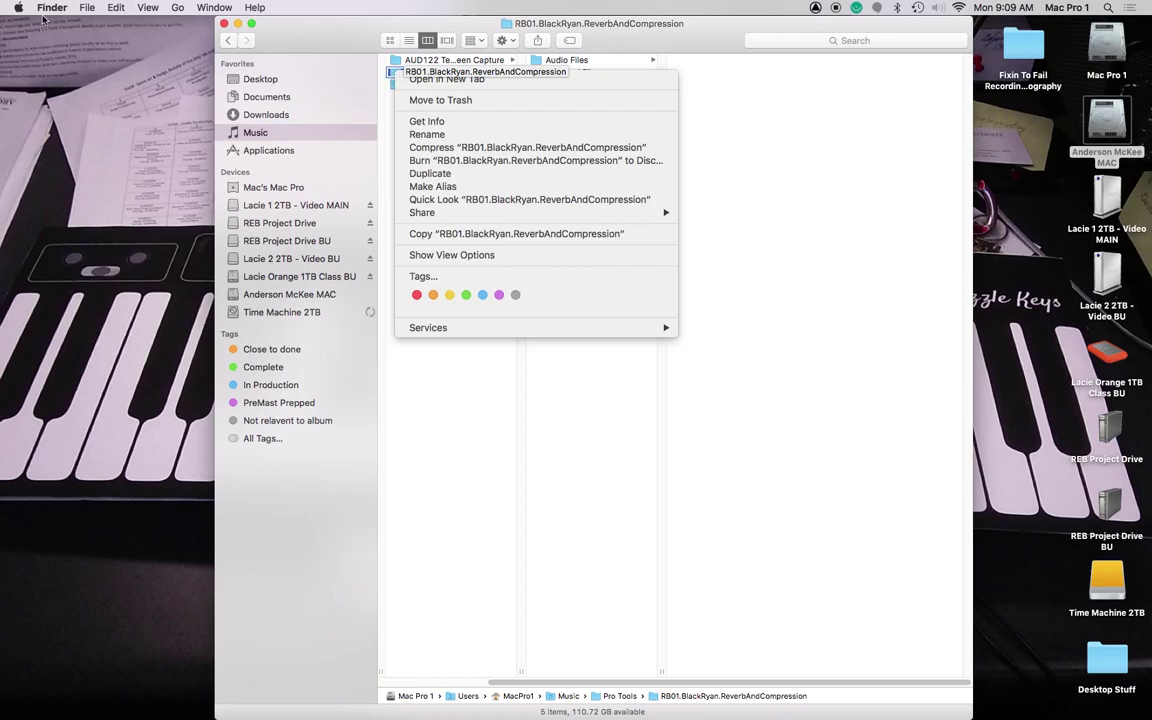
pyautogui.click(483, 148)
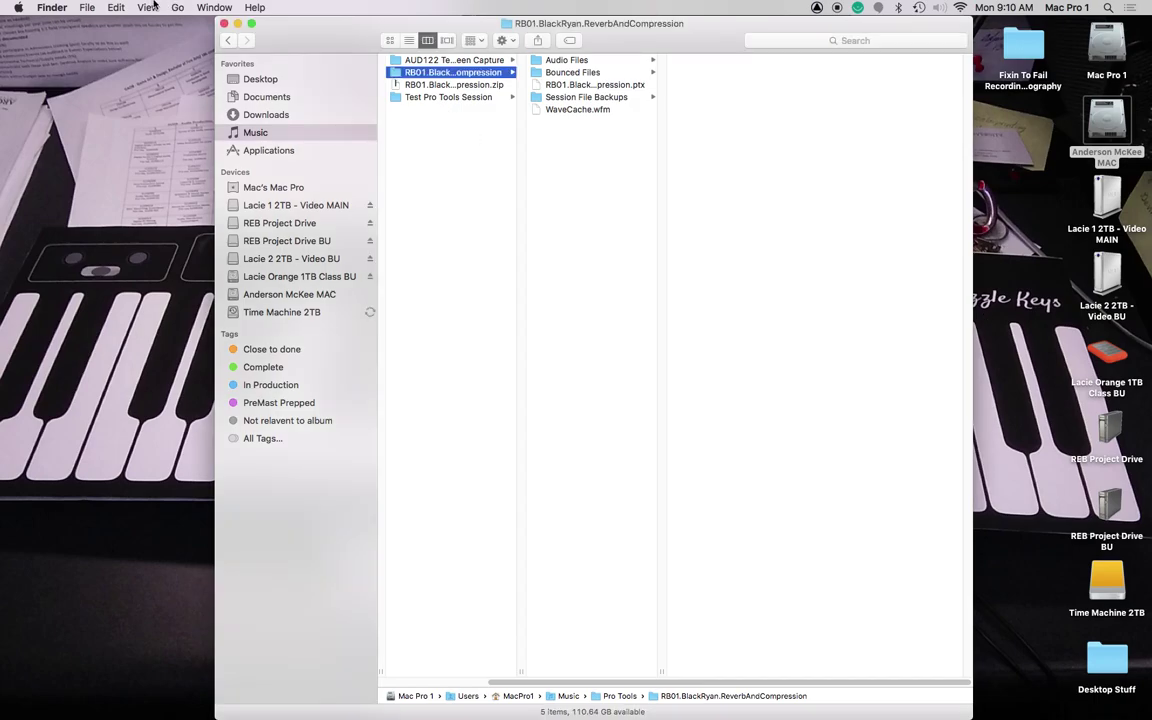
pyautogui.click(421, 87)
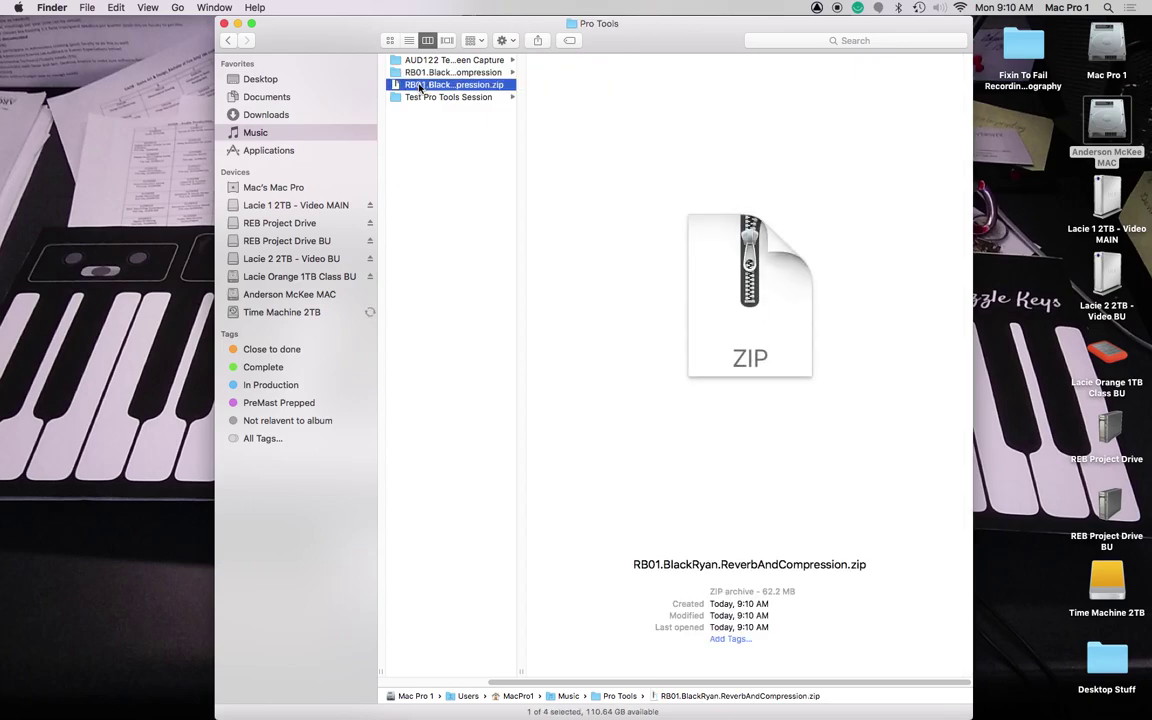